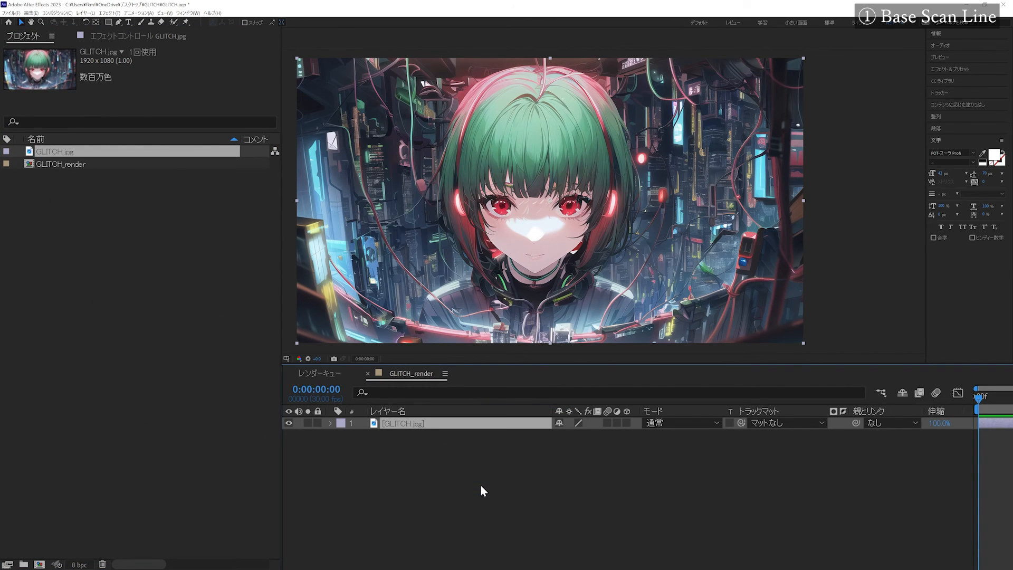
Pre-compose the GLITCH.jpg layer into a new composition named GLITCH_Footage.
key("ctrl+shift+c")
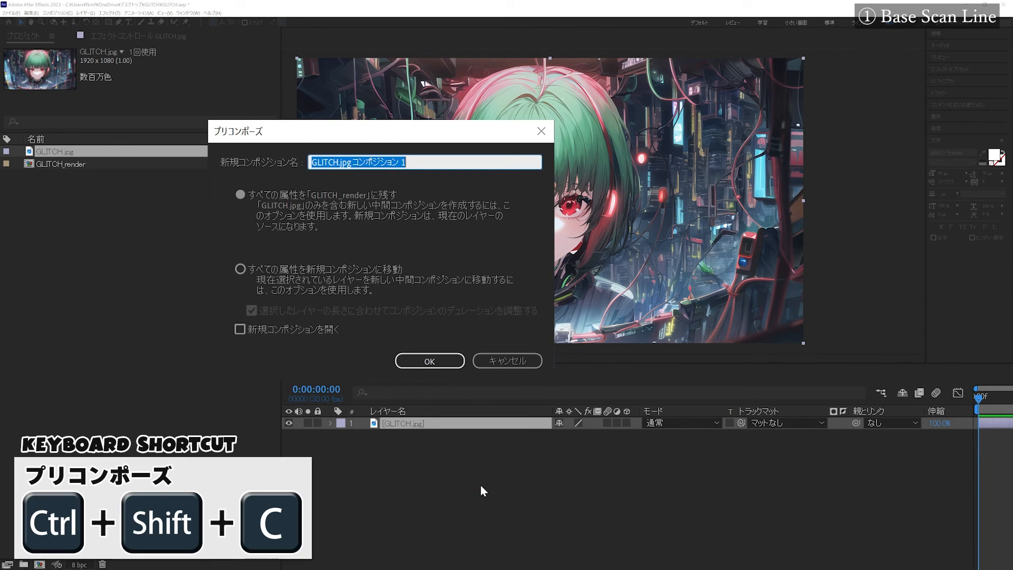
type("GLITCH")
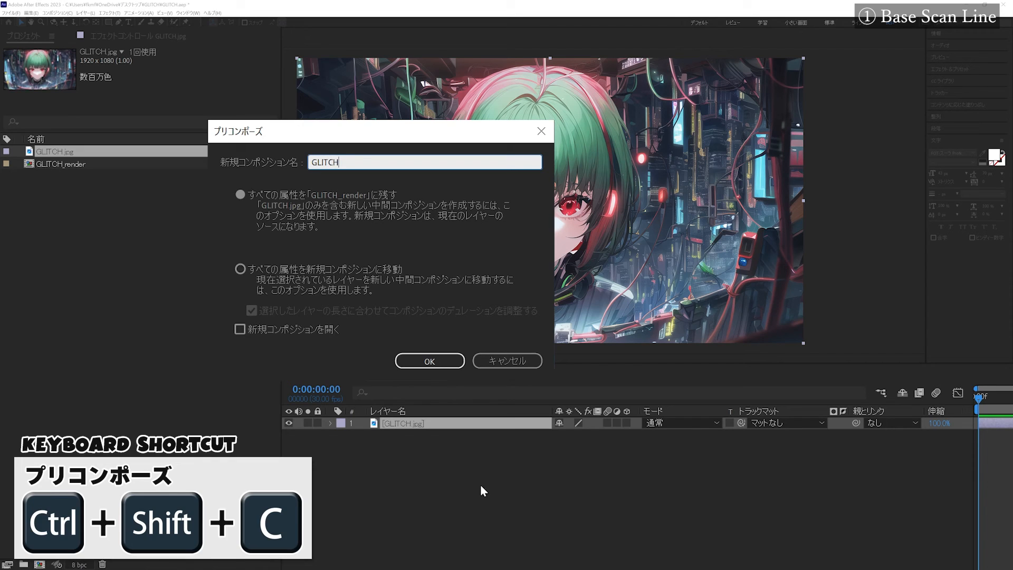
type("_Footage")
key("Return")
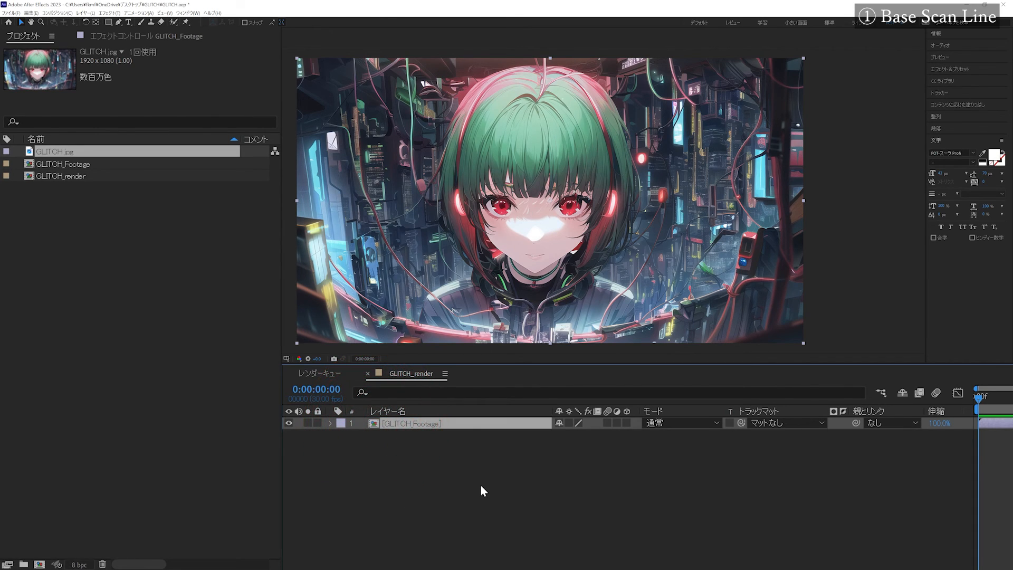
Add a new adjustment layer above the footage and name it 1_Base_Scan_Line.
key("ctrl+alt+y")
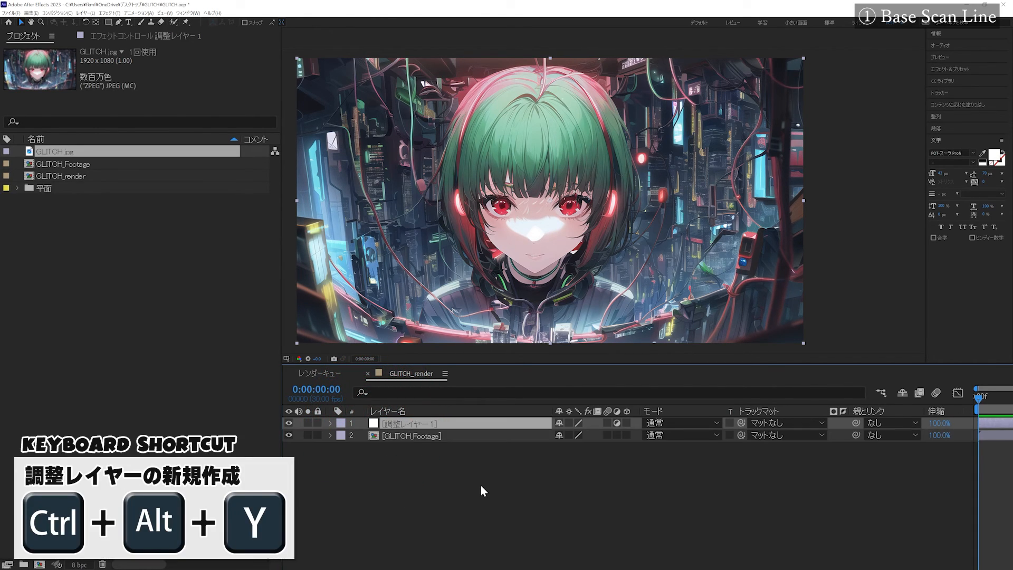
key("Return")
type("1_B")
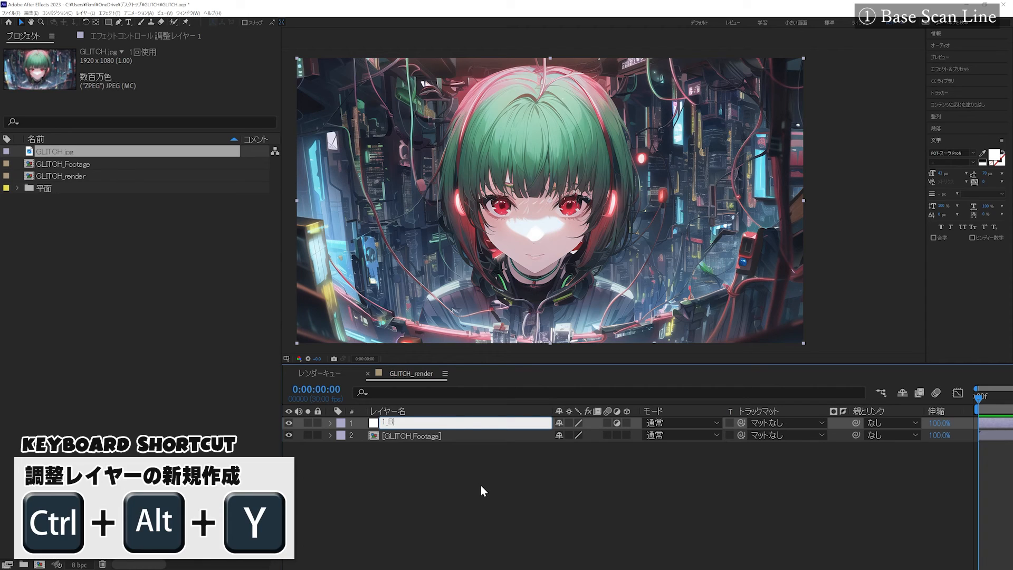
type("ase_Scan_Li")
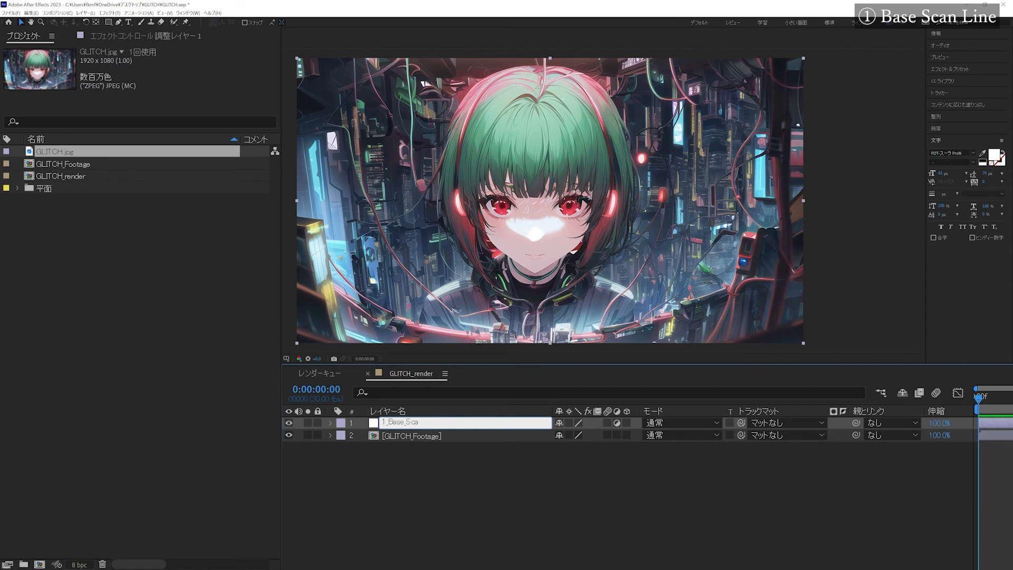
type("ne")
key("Return")
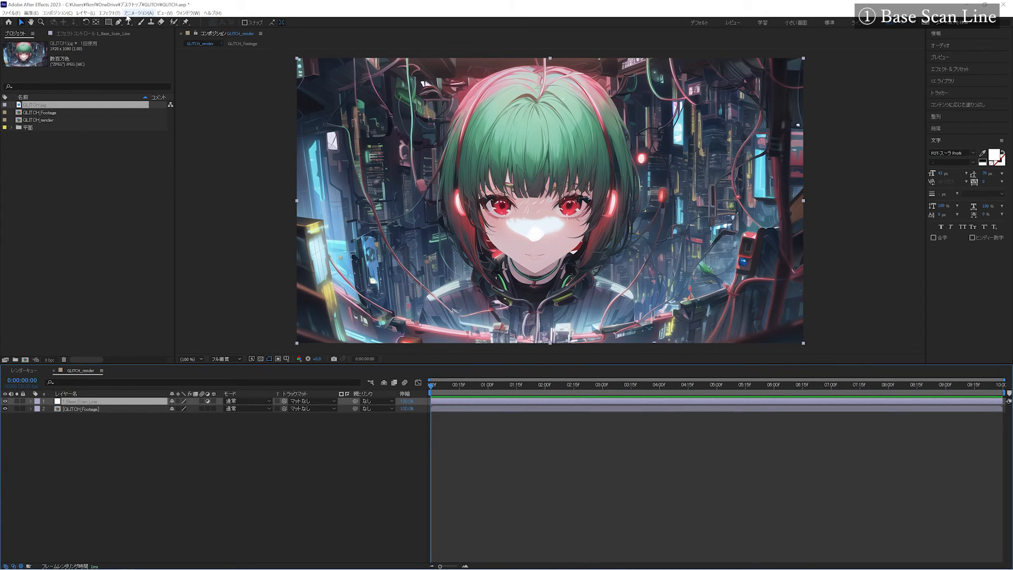
Apply the Grid (グリッド) effect to 1_Base_Scan_Line and size the grid by width and height sliders (幅&高さスライダー).
left_click(117, 14)
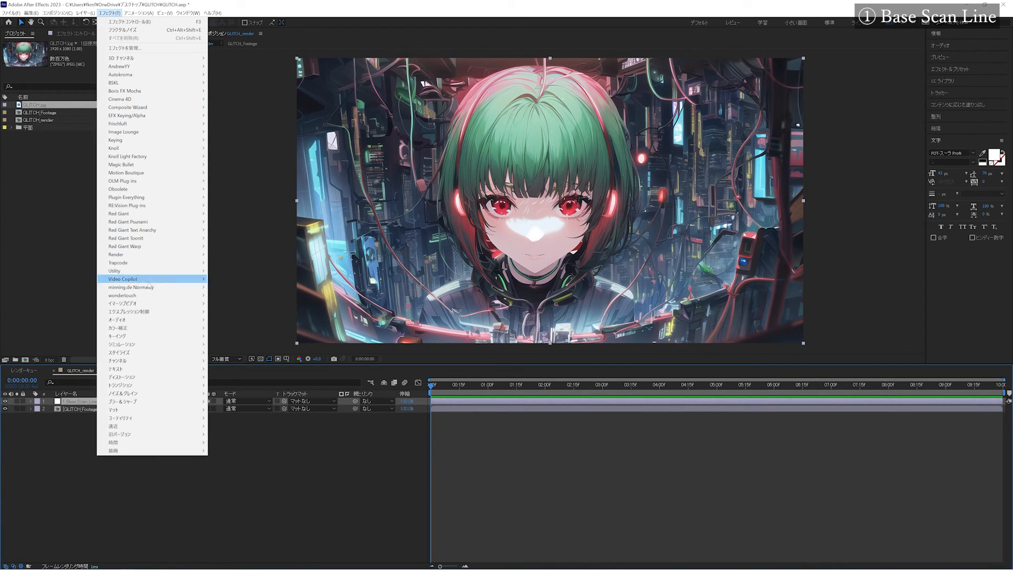
mouse_move(132, 450)
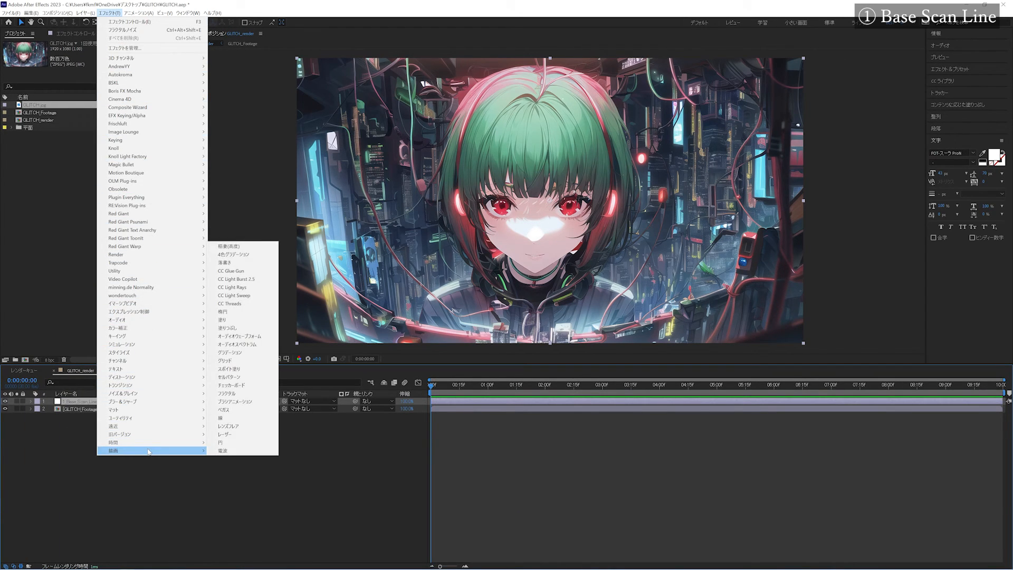
left_click(229, 360)
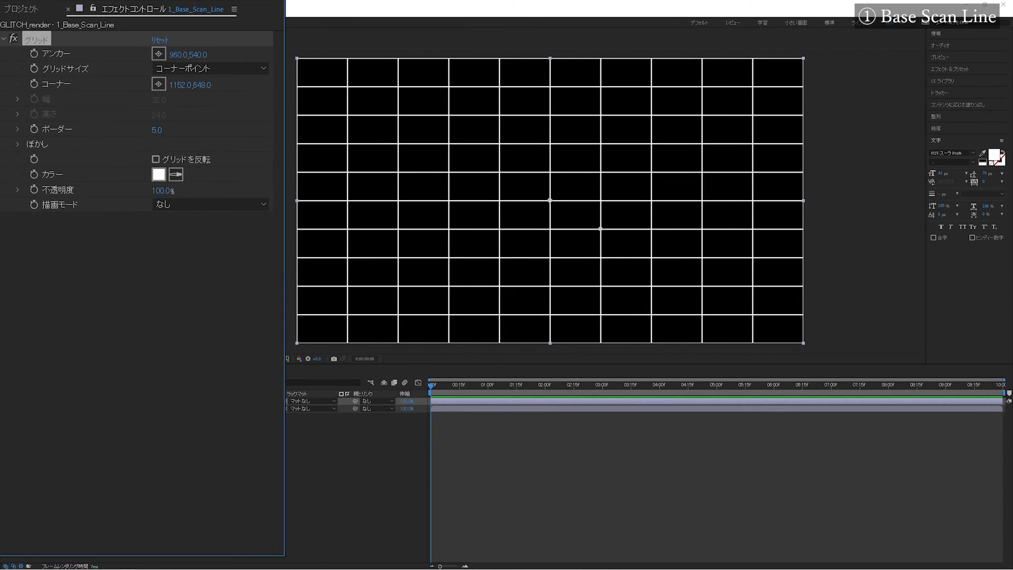
left_click(232, 65)
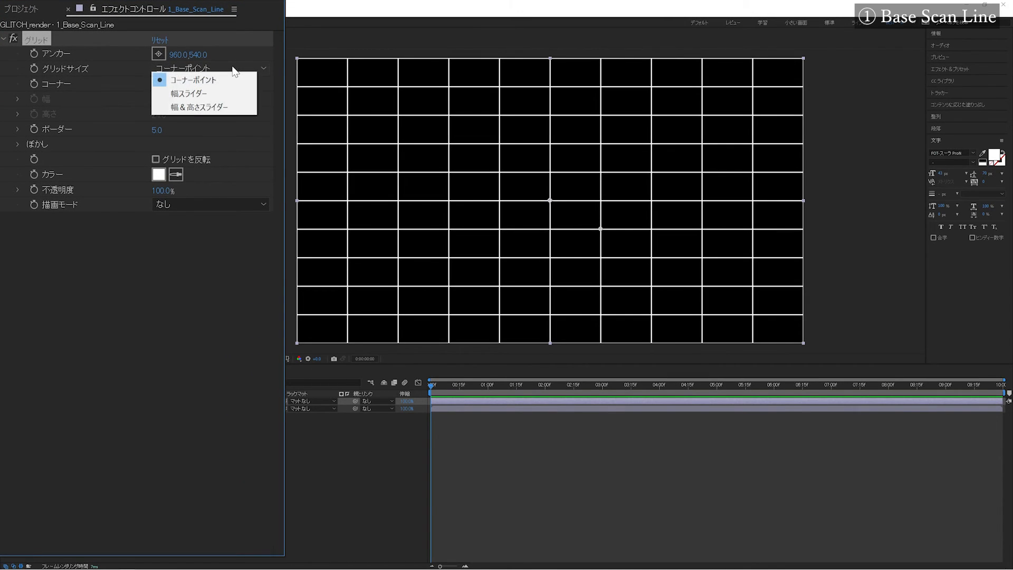
left_click(221, 108)
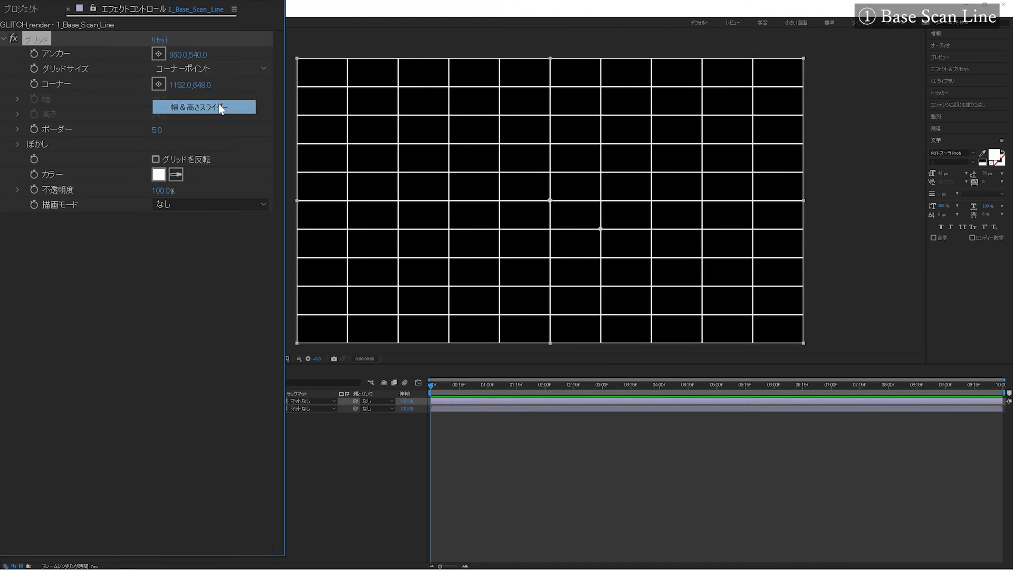
Set the grid's width to 4000 and its border to 4.
left_click(172, 103)
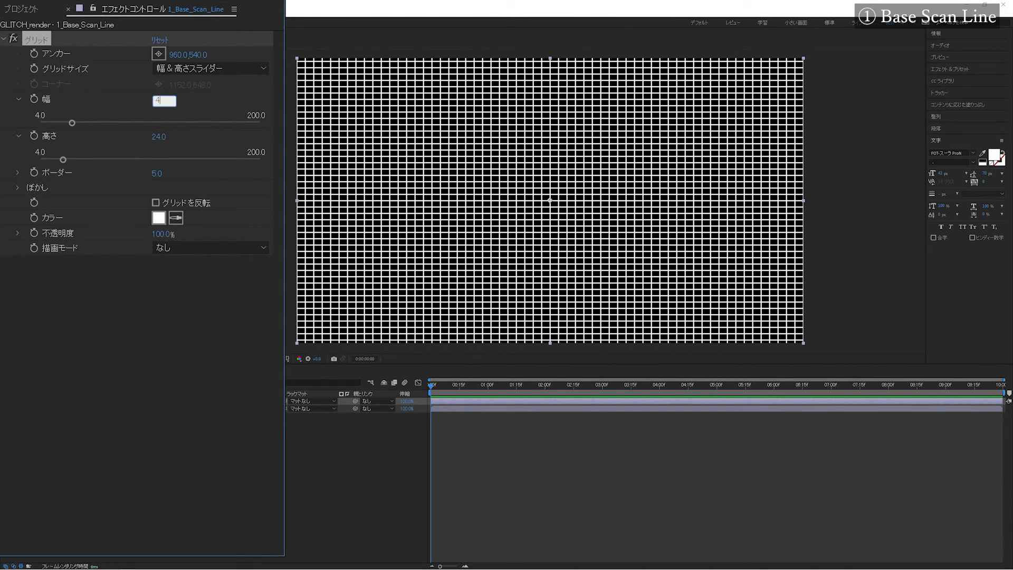
key("Return")
left_click(157, 173)
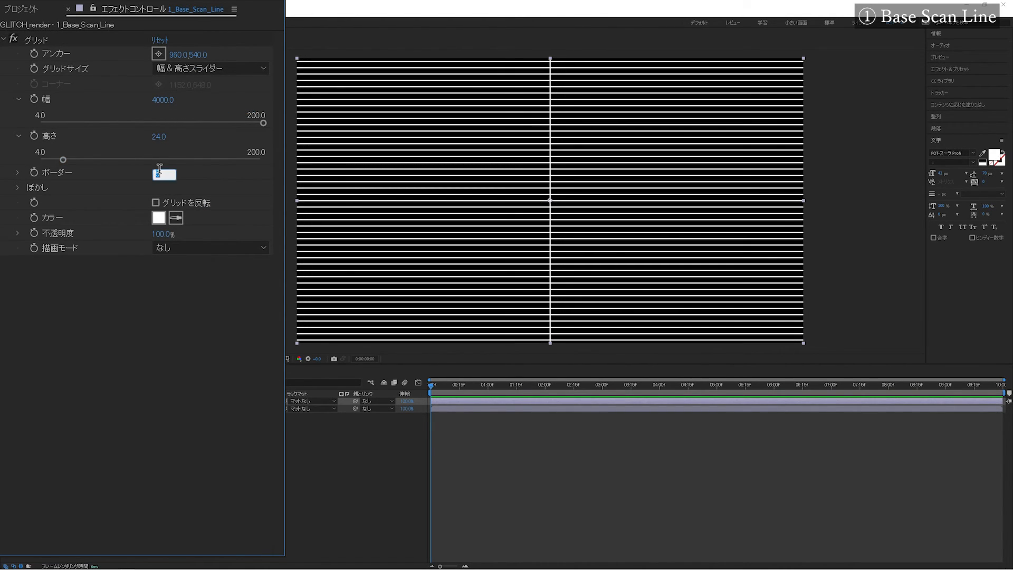
type("4")
key("Return")
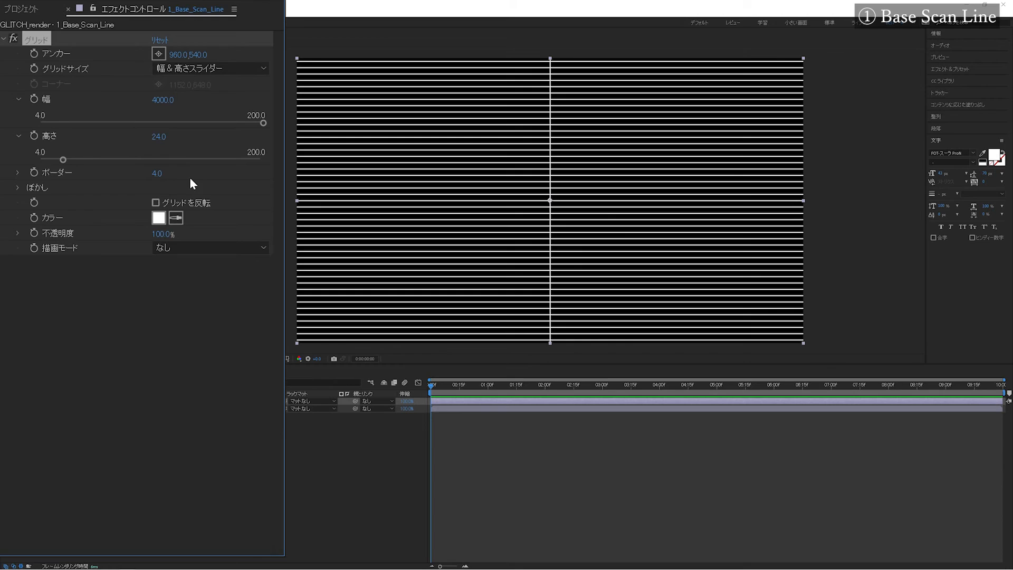
Set the grid's feather height to 2 and shift its anchor horizontally out of the frame, to about x = -92.
left_click(14, 188)
left_click(153, 218)
type("2")
key("Return")
left_click_drag(178, 55, 37, 55)
Set the grid's height to 3 and its blending mode to Stencil Alpha (ステンシルアルファ).
left_click(156, 136)
type("3")
key("Return")
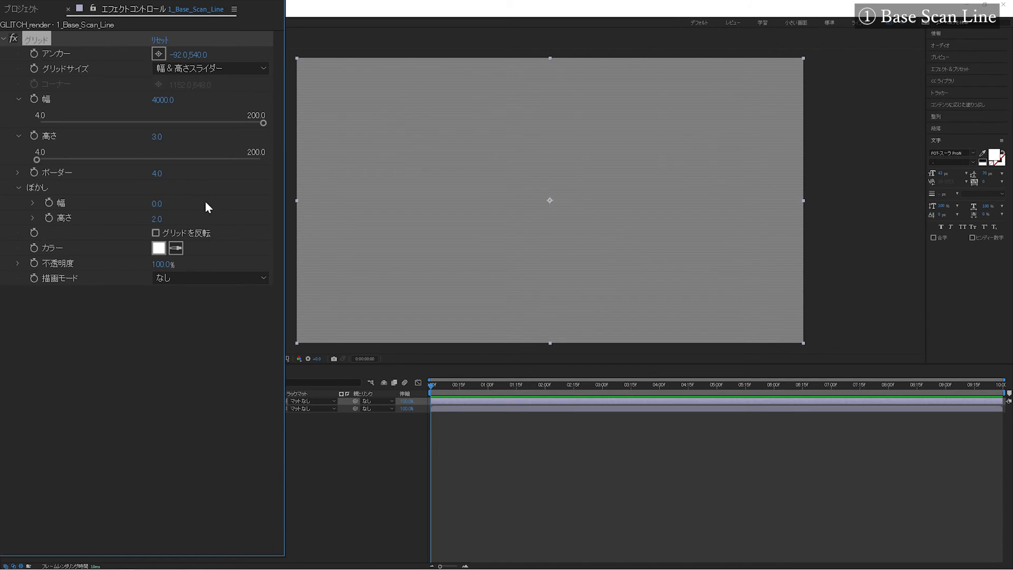
left_click(208, 278)
left_click(209, 317)
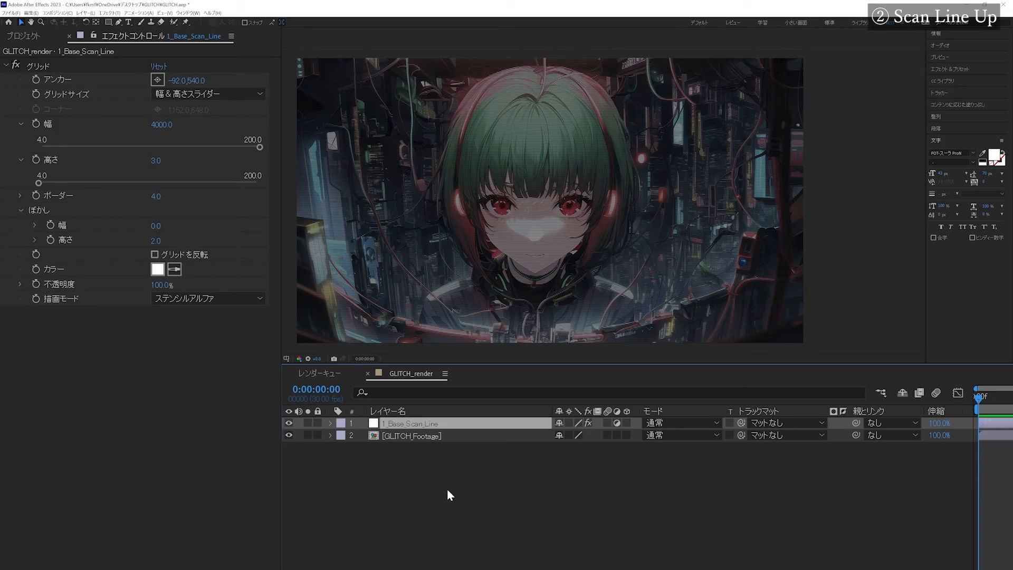
Hide the 1_Base_Scan_Line layer and add a new adjustment layer named 2_Scan_Line_Up.
left_click(447, 489)
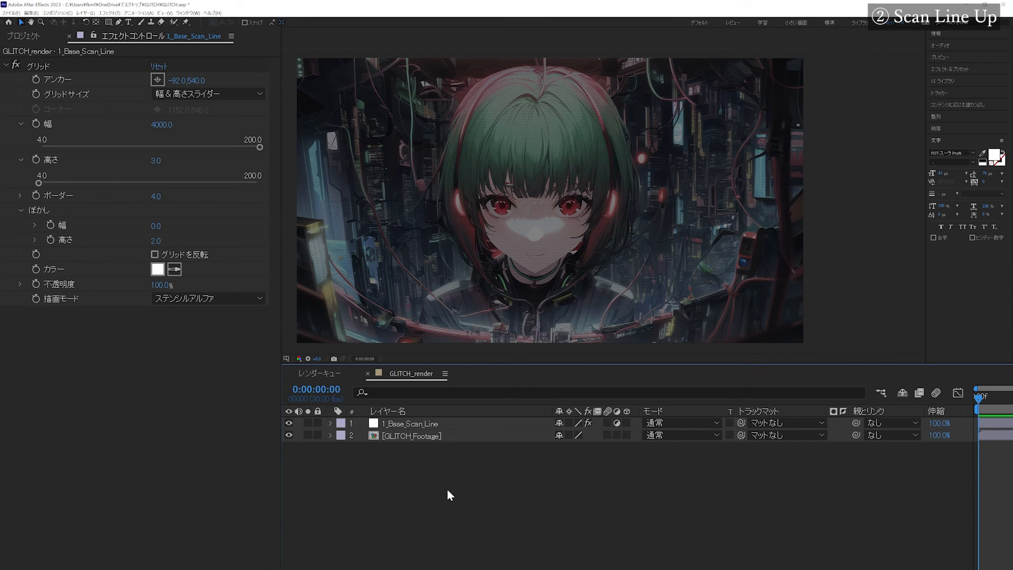
left_click(289, 423)
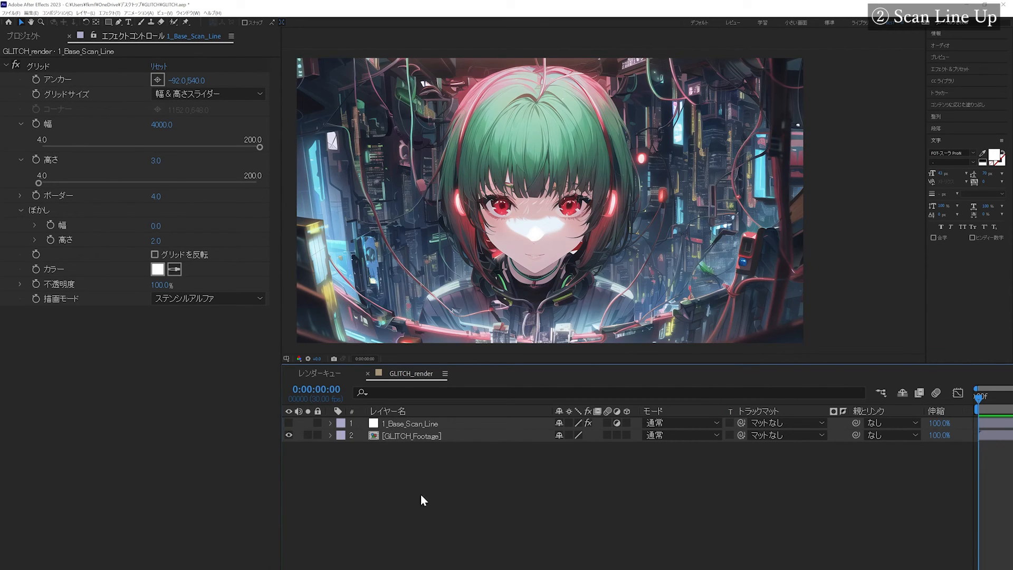
key("ctrl+alt+y")
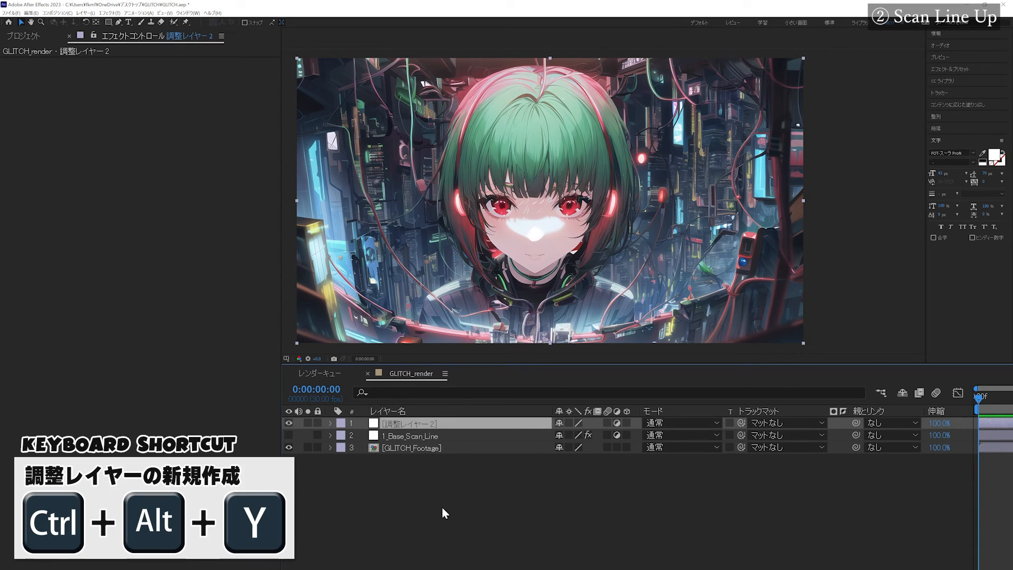
key("Return")
type("2_Scan_L")
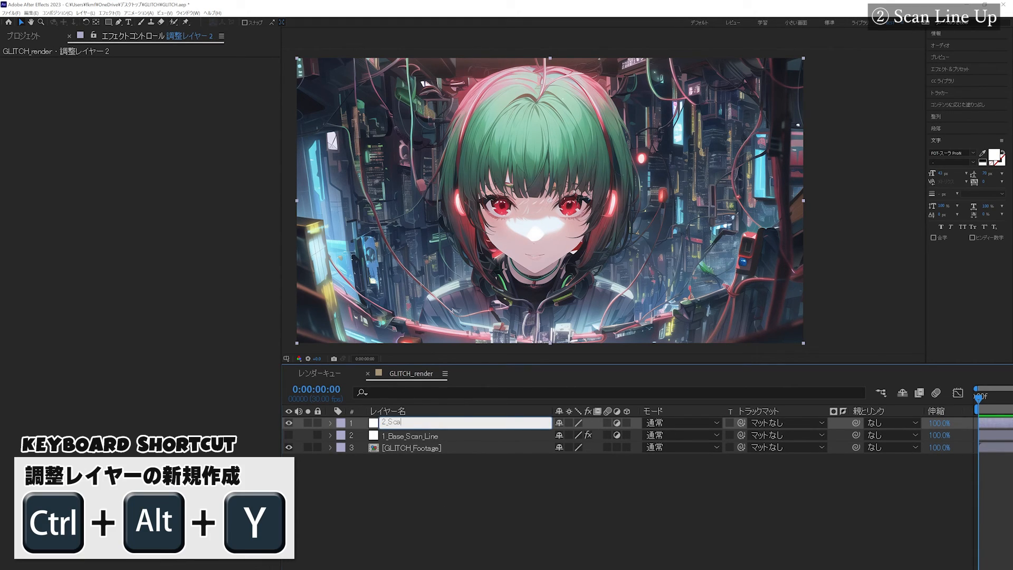
type("ine_Up")
key("Return")
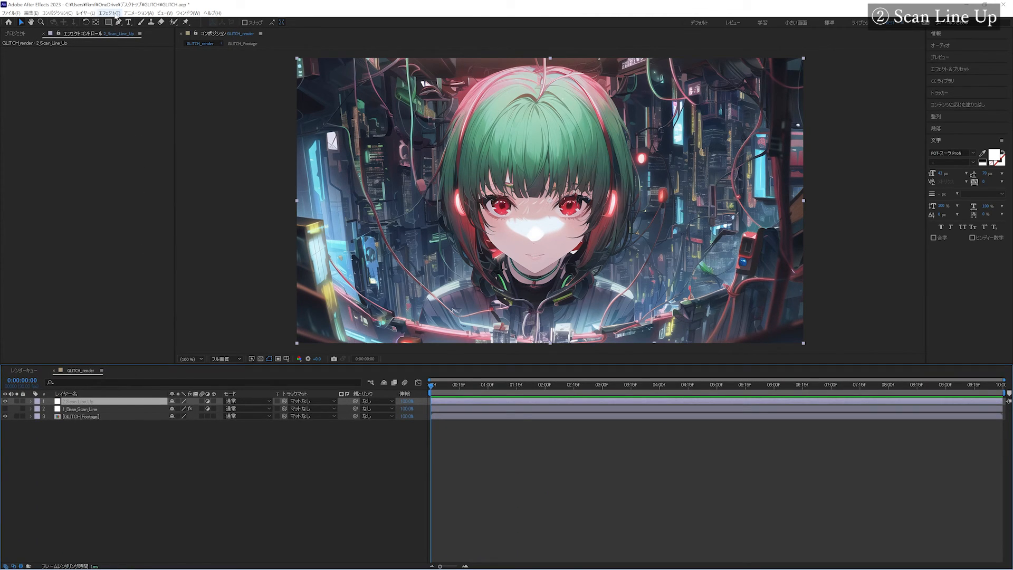
Apply Fractal Noise (フラクタルノイズ) to 2_Scan_Line_Up with the Block (ブロック) noise type and a complexity of 1.
left_click(110, 13)
mouse_move(158, 393)
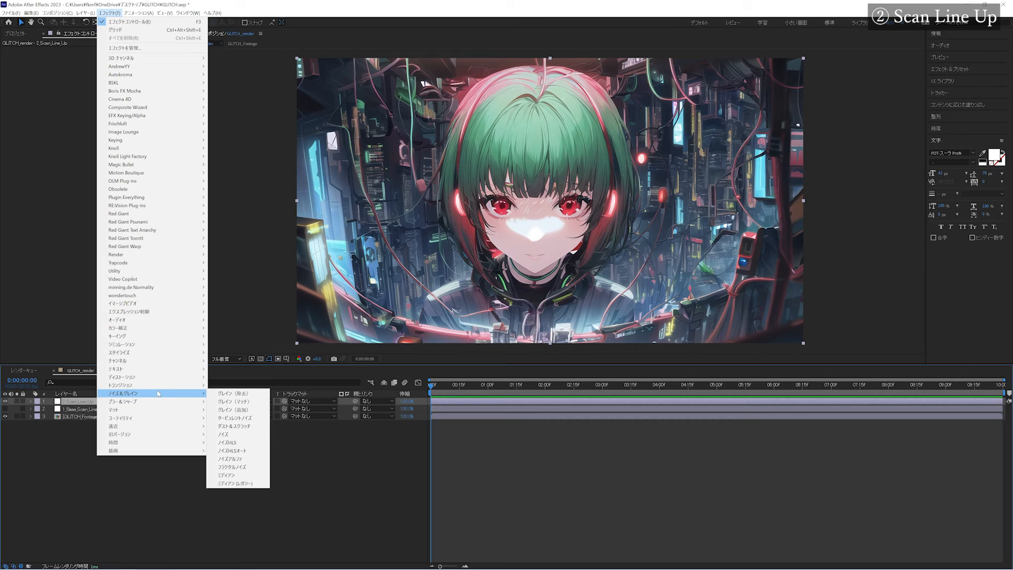
left_click(264, 467)
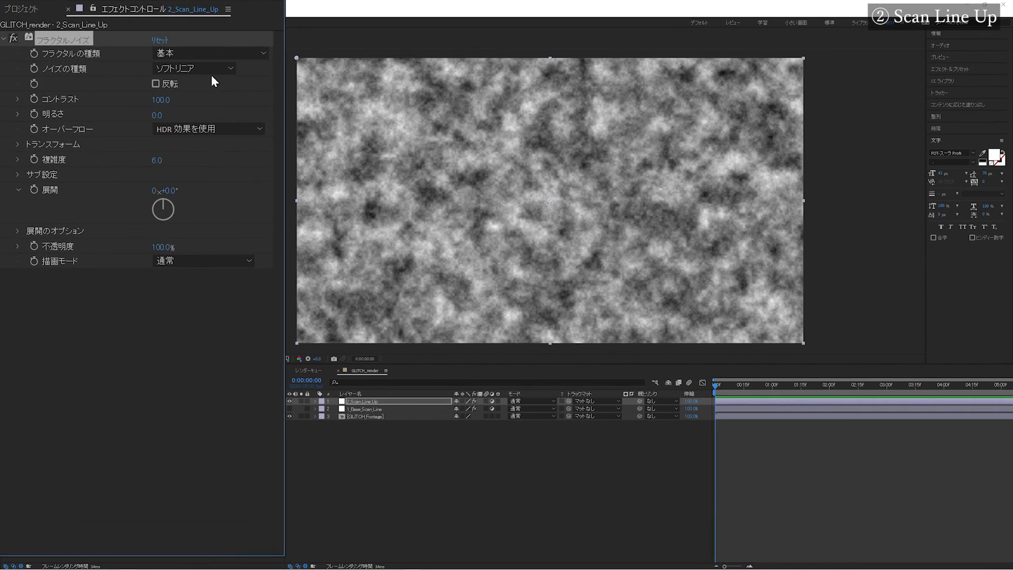
left_click(210, 71)
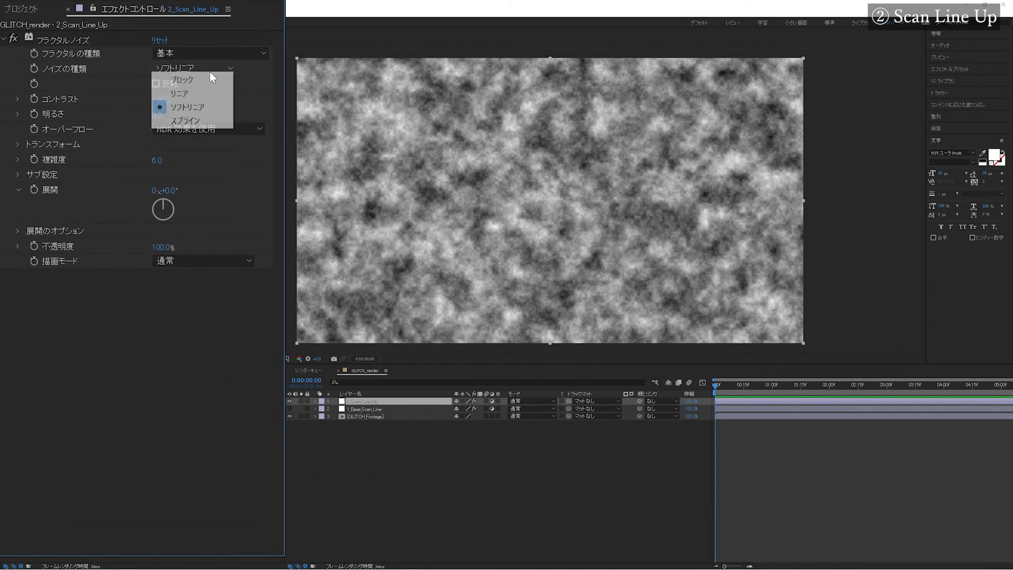
left_click(204, 79)
left_click(159, 161)
type("1")
key("Return")
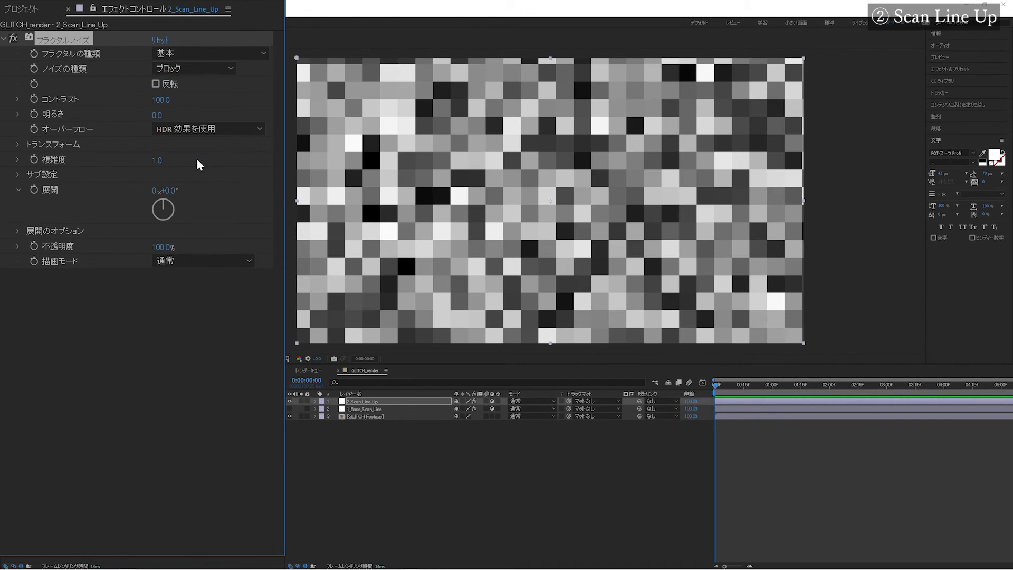
Stretch the noise non-uniformly with a scale width of 10000 and set its blending mode to Overlay (オーバーレイ).
left_click(17, 144)
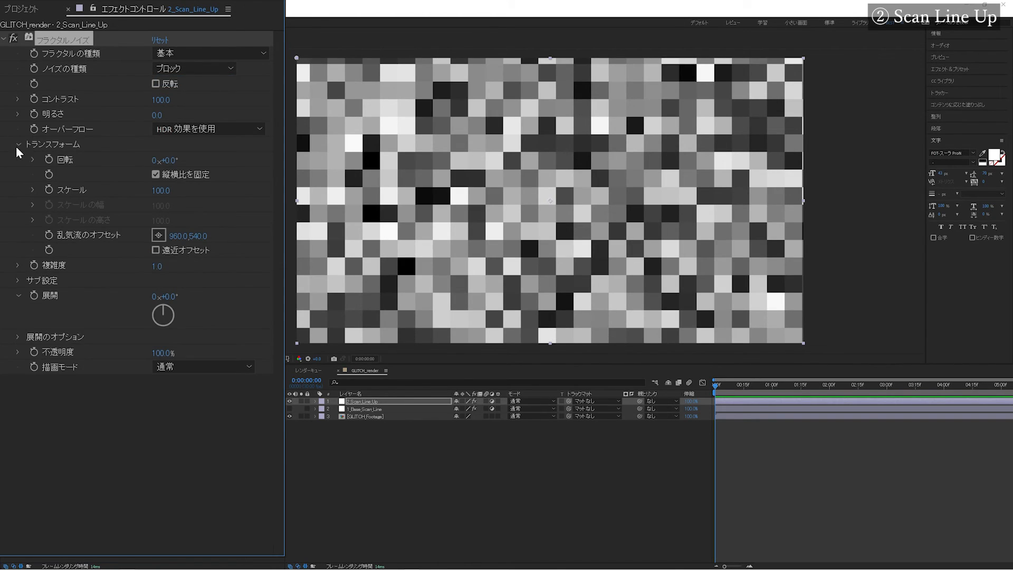
left_click(160, 177)
left_click(164, 206)
type("00")
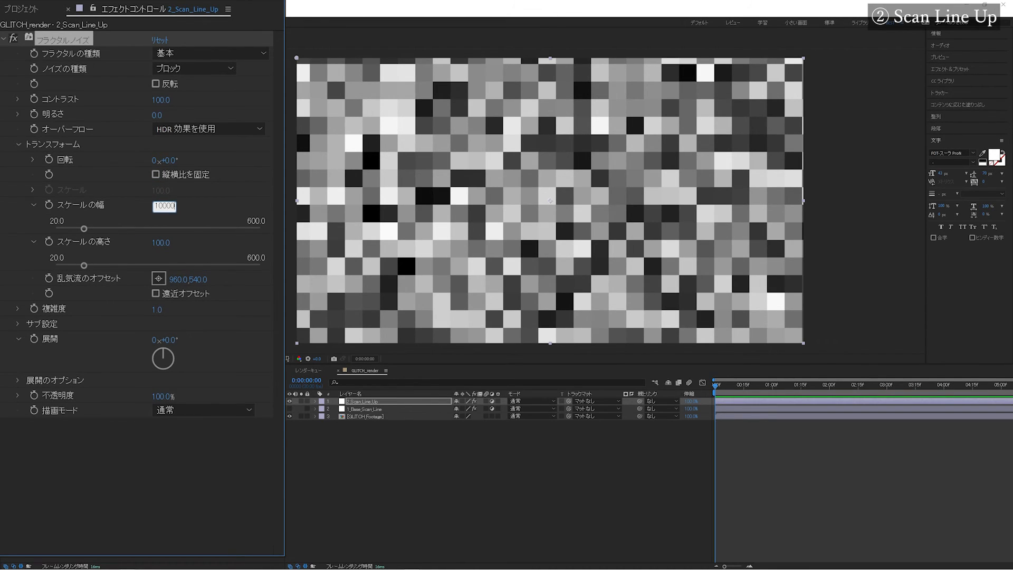
key("Return")
left_click(201, 410)
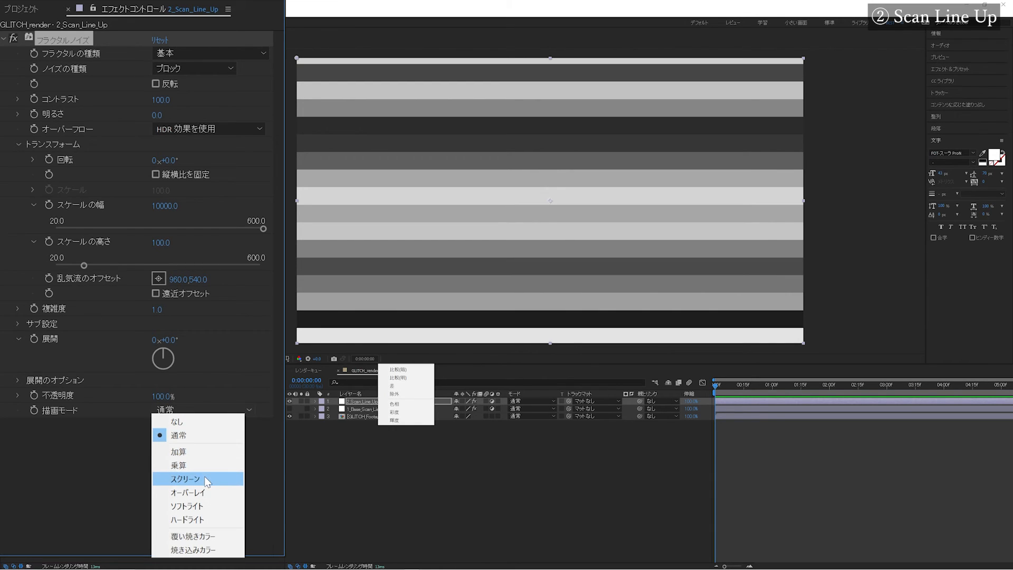
left_click(205, 489)
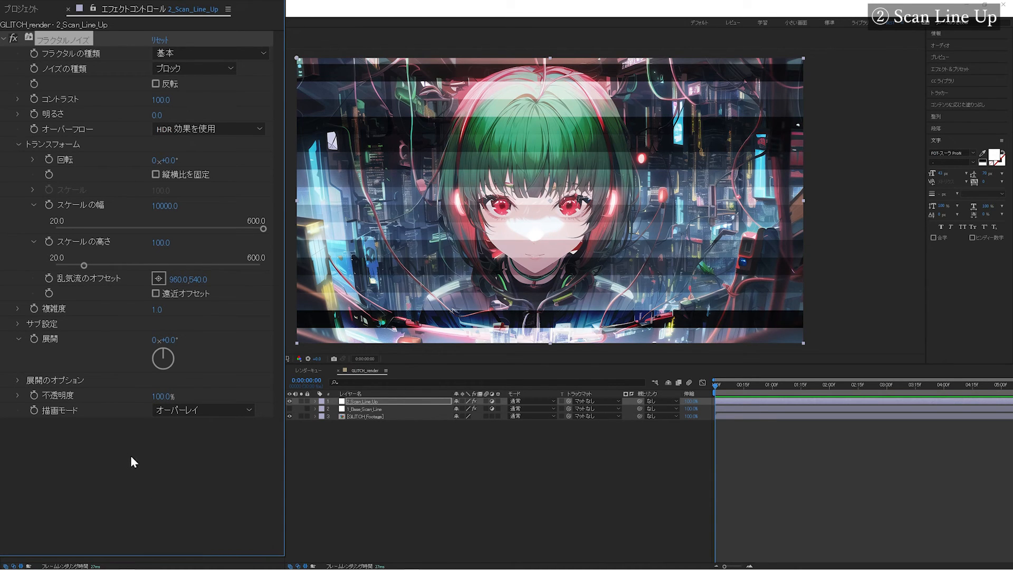
Keyframe the Fractal Noise opacity at 30% on the first frame of 2_Scan_Line_Up.
key("u")
left_click(287, 448)
type("30")
key("Return")
Add a Fractal Noise opacity keyframe of 15% at frame 3.
left_click(33, 389)
type("3")
key("Return")
left_click(275, 448)
type("15")
key("Return")
Add a Fractal Noise opacity keyframe of 30% at frame 6.
left_click(55, 394)
type("6")
key("Return")
left_click(278, 447)
type("30")
key("Return")
mouse_move(691, 443)
left_mouse_down()
mouse_move(727, 447)
mouse_move(690, 453)
left_mouse_up()
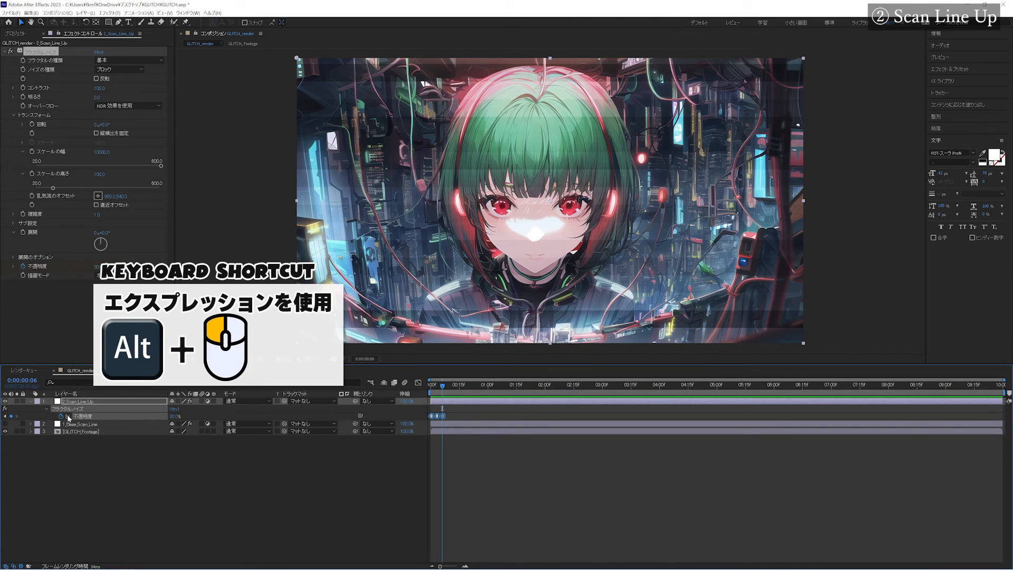
Add the expression loopOut(type = "cycle", numKeyframes = 0) to the Fractal Noise opacity of 2_Scan_Line_Up.
left_click(61, 416, "alt")
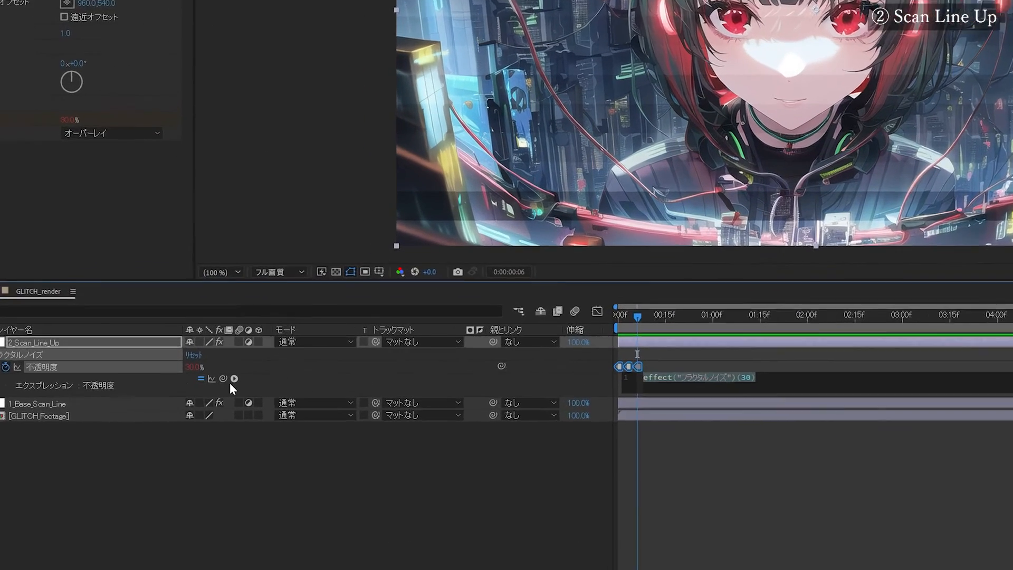
left_click(198, 423)
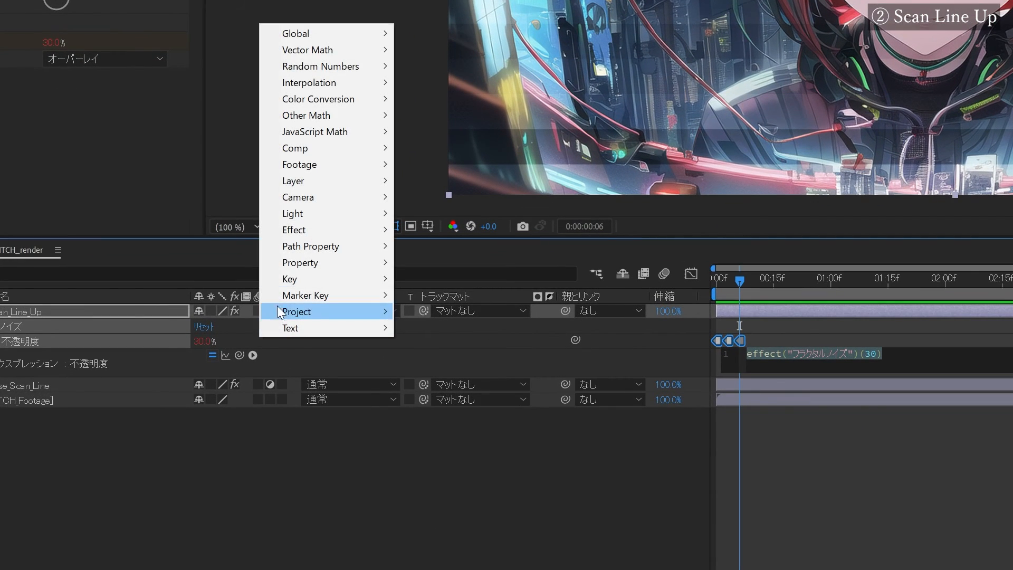
mouse_move(294, 264)
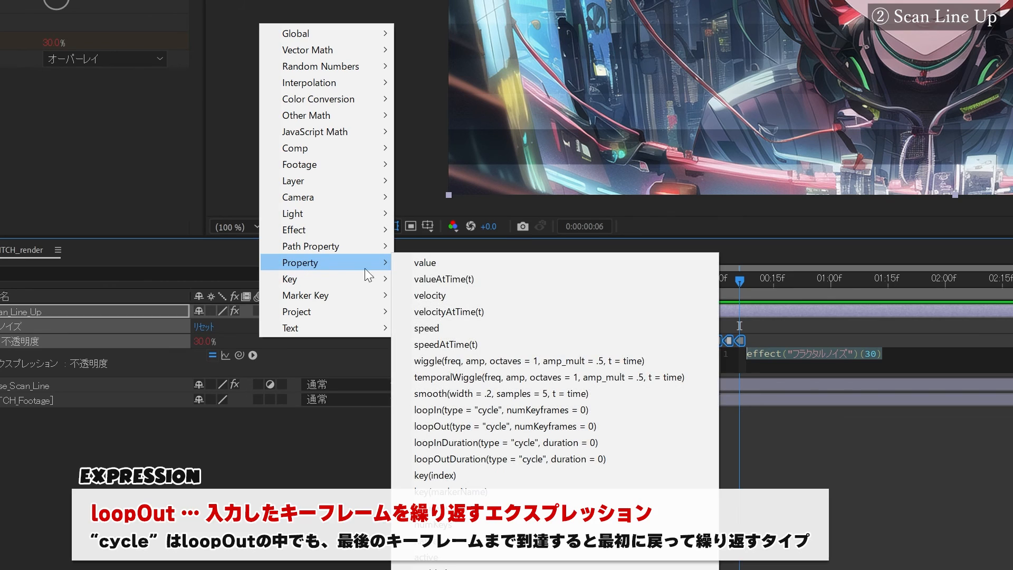
left_click(498, 426)
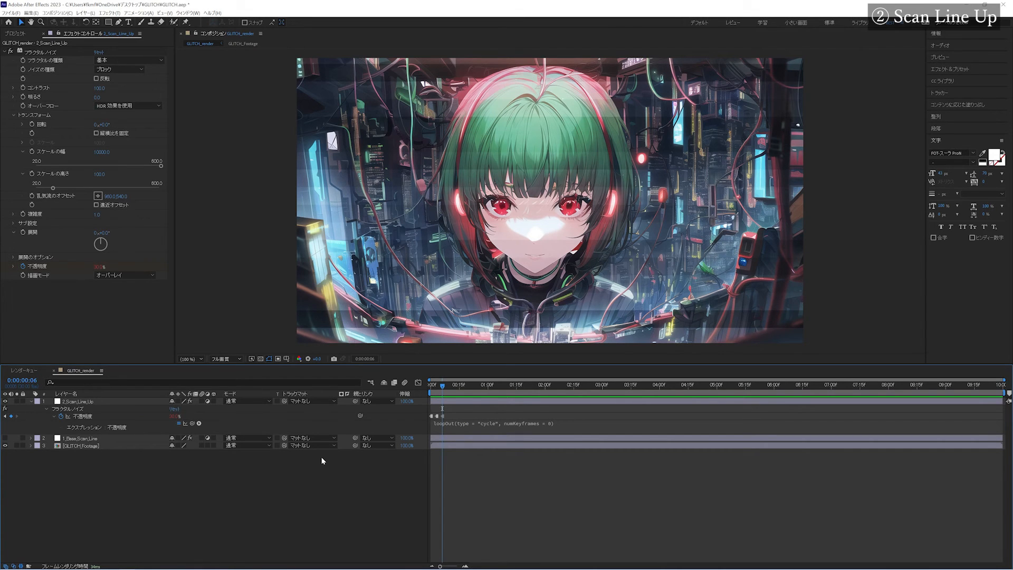
Start an expression on the Fractal Noise turbulence offset of 2_Scan_Line_Up, defining x as the offset's X value, [0].
left_click(32, 196, "alt")
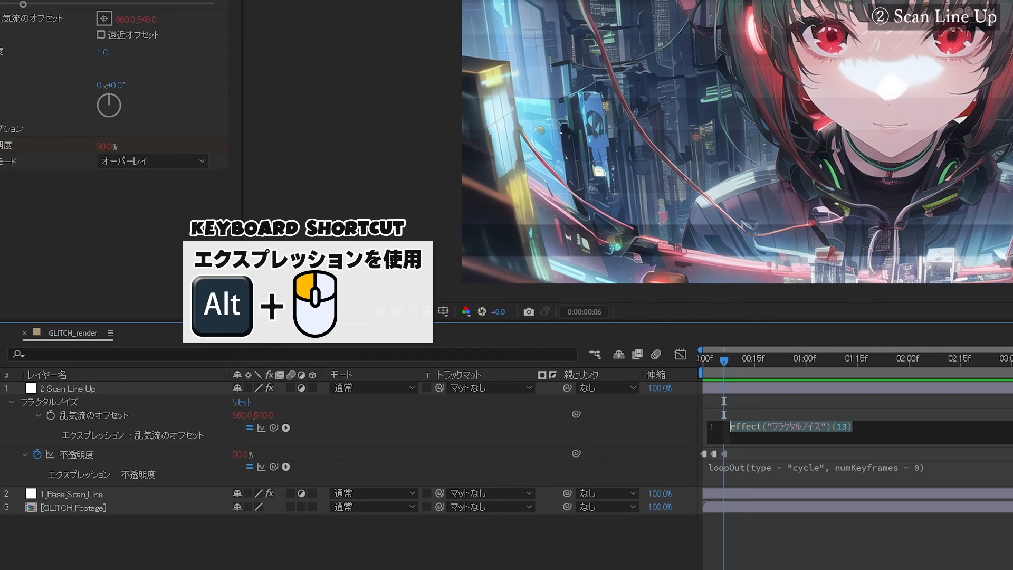
type("x=")
left_click_drag(274, 428, 245, 417)
type(";")
key("Return")
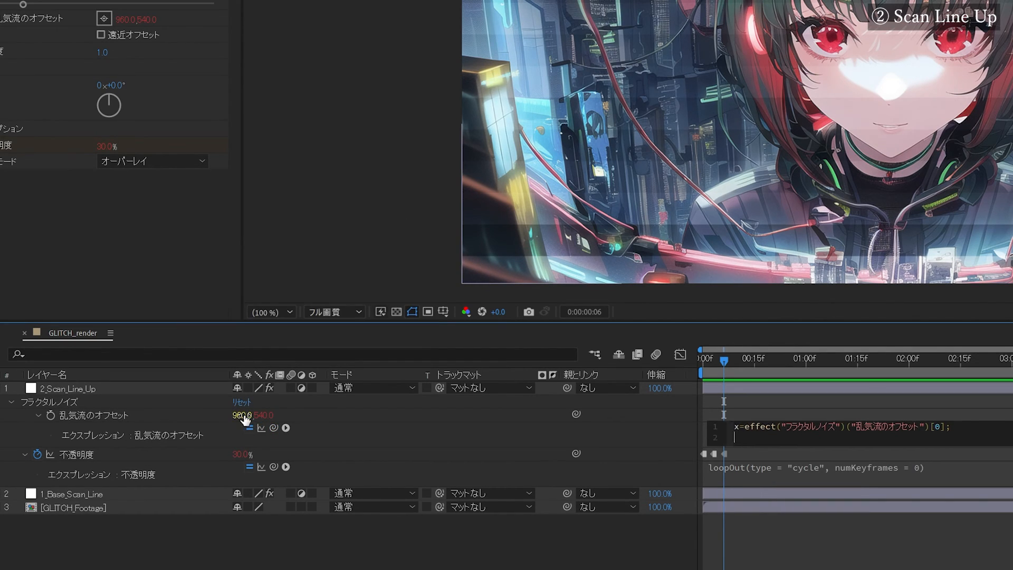
Complete the turbulence offset expression with y as the offset's Y value, [1], and the result [x,y-time*60], and preview the motion.
type("y=")
left_click_drag(273, 428, 264, 417)
type(";")
key("Return")
type("[")
type("x,y-ti")
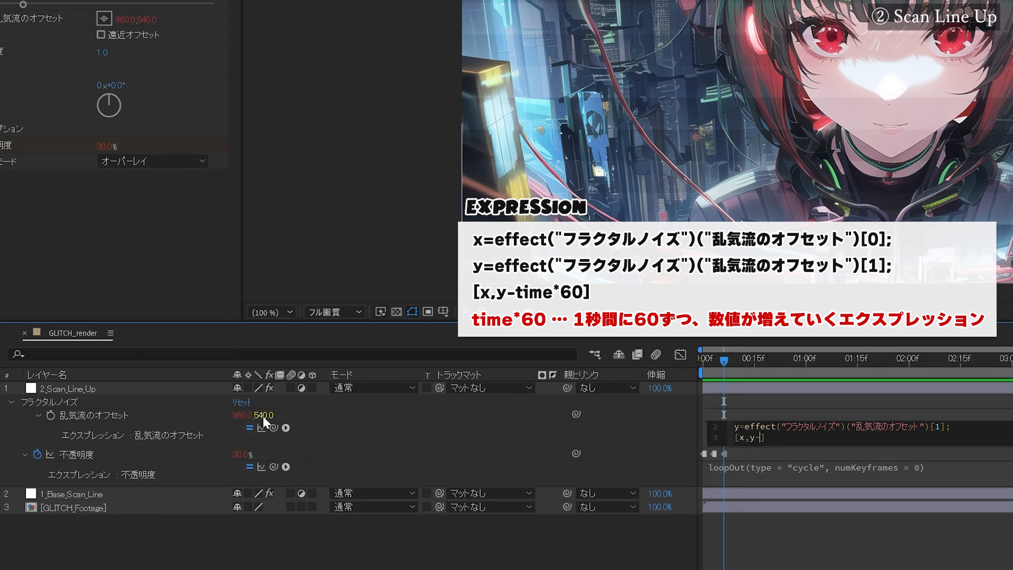
type("me*60")
key("KP_Enter")
left_click_drag(798, 448, 800, 463)
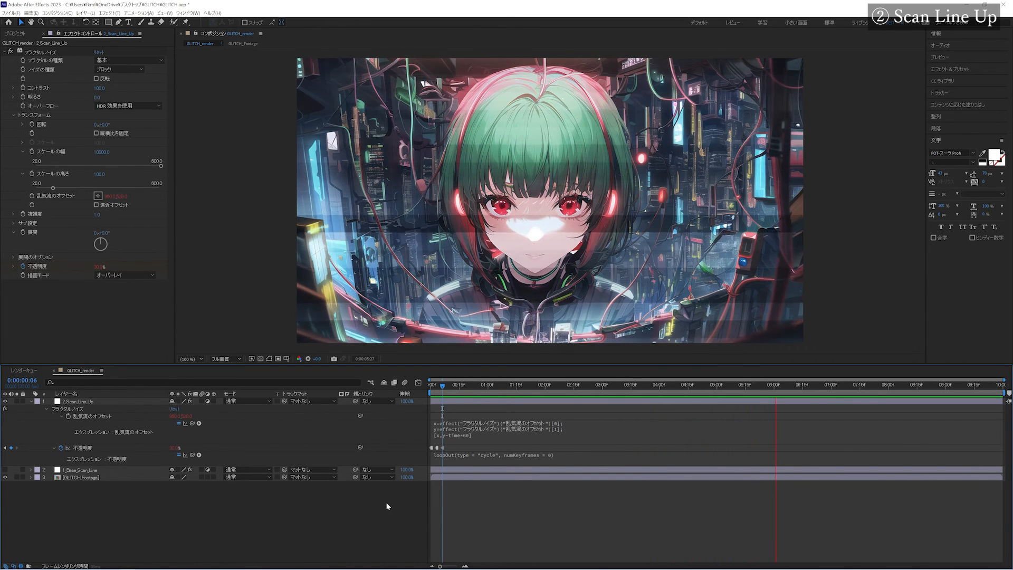
key("space")
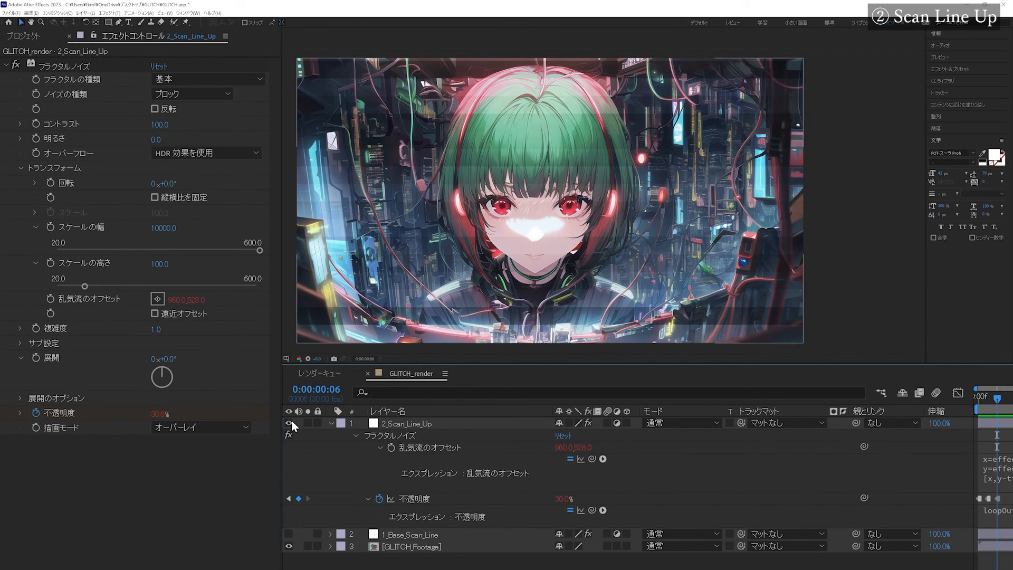
Duplicate the hidden 2_Scan_Line_Up layer as 2_Scan_Line_Down and make the copy visible.
left_click(400, 426)
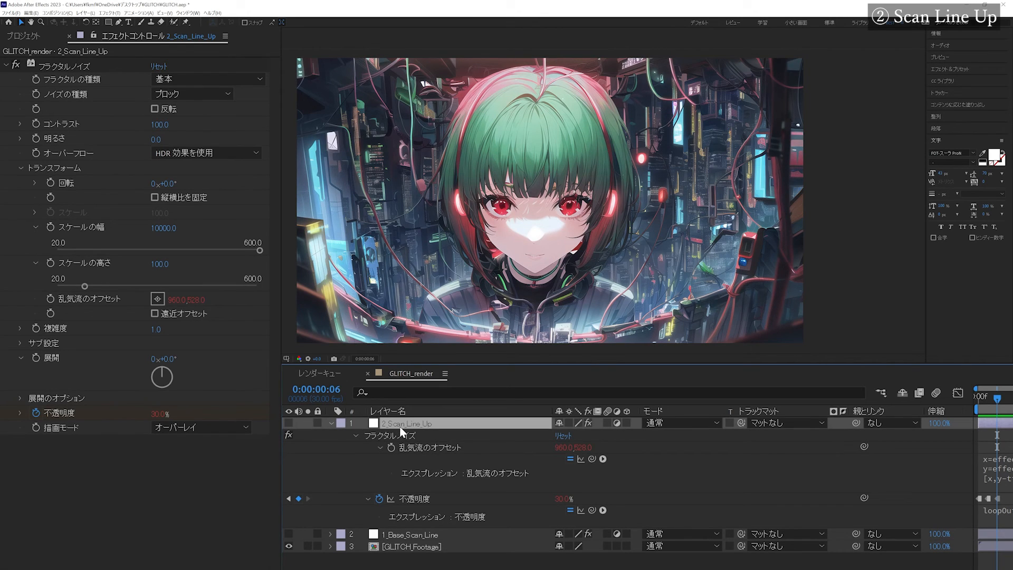
key("ctrl+d")
key("Return")
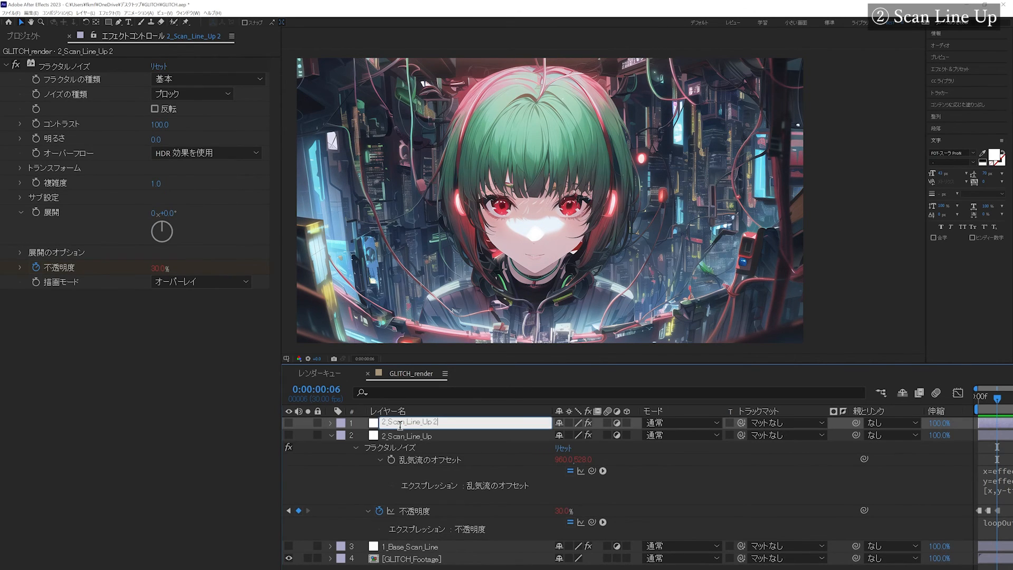
type("Down")
key("Return")
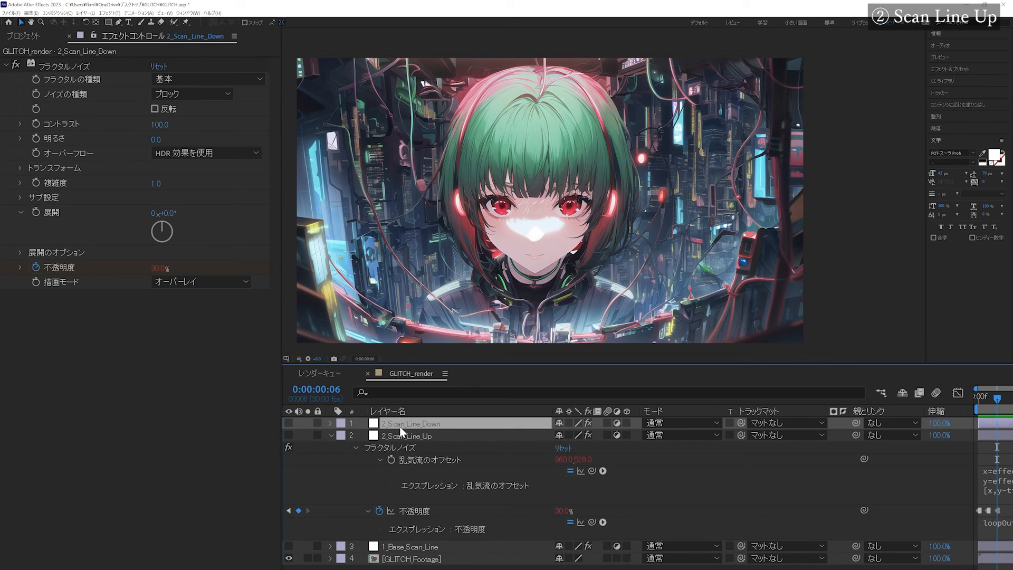
left_click(290, 424)
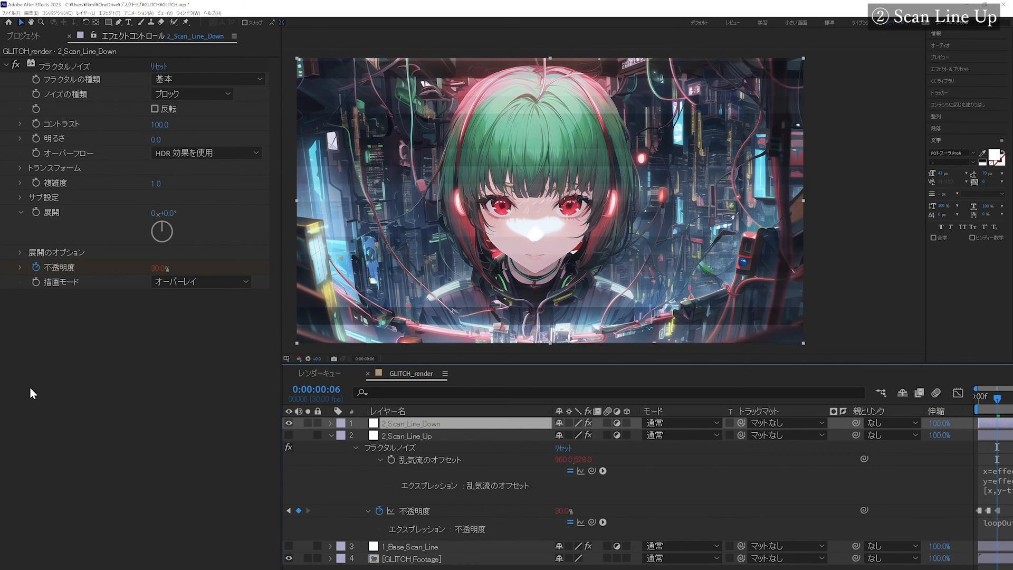
Set the Fractal Noise scale height of 2_Scan_Line_Down to 150 in its transform settings.
left_click(22, 168)
left_click(159, 244)
type("150")
key("Return")
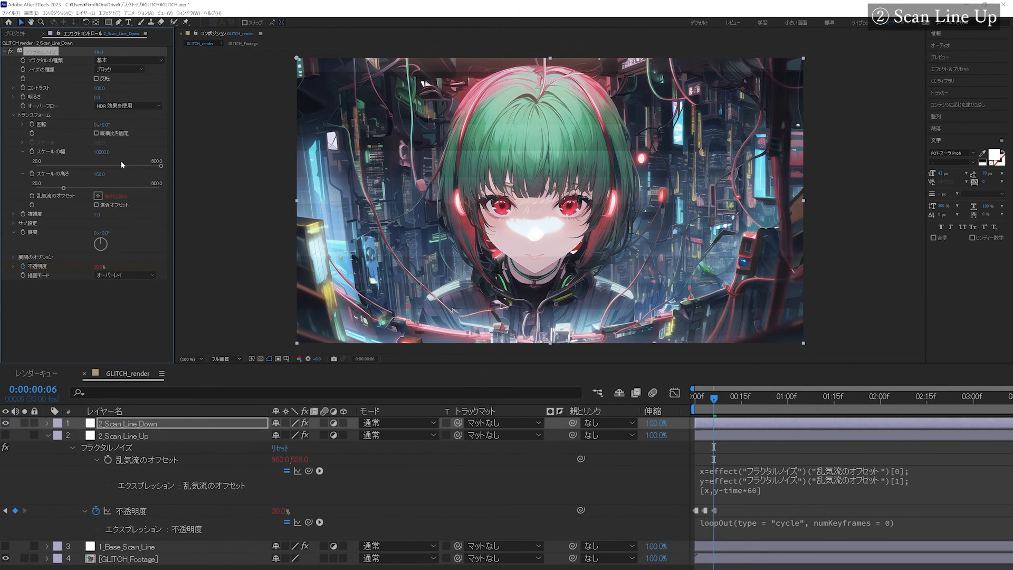
Change the last line of 2_Scan_Line_Down's turbulence offset expression to [x,y+time*30] and preview the downward motion.
key("u")
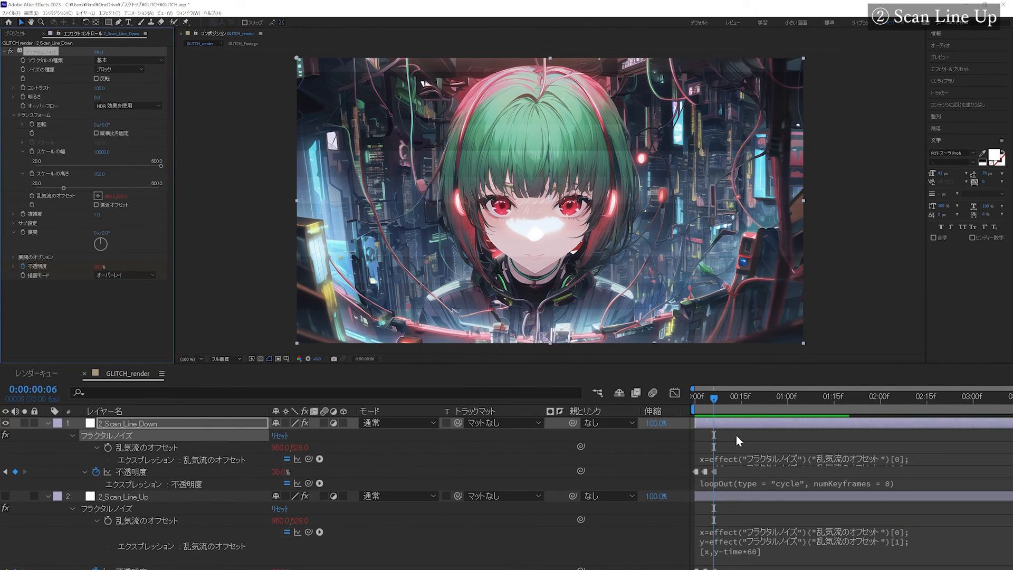
left_click_drag(743, 466, 748, 497)
left_click(747, 479)
left_click(741, 478)
type("+")
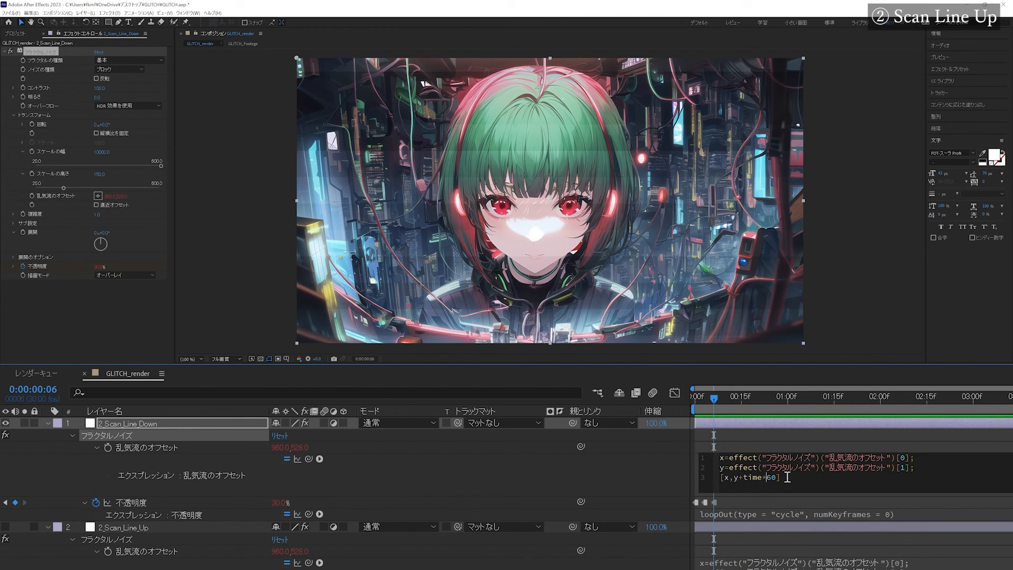
key("Delete")
type("3")
key("KP_Enter")
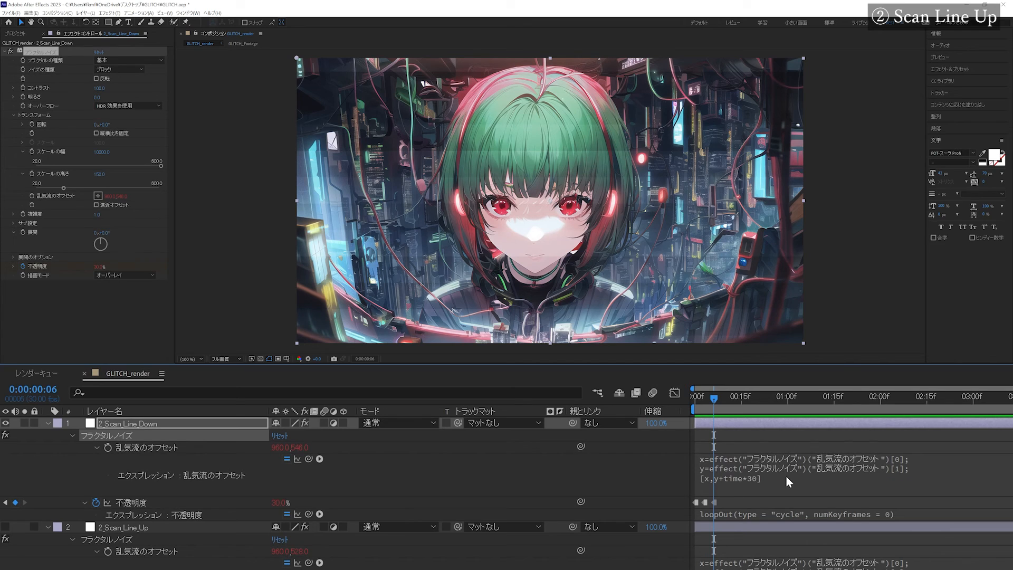
key("space")
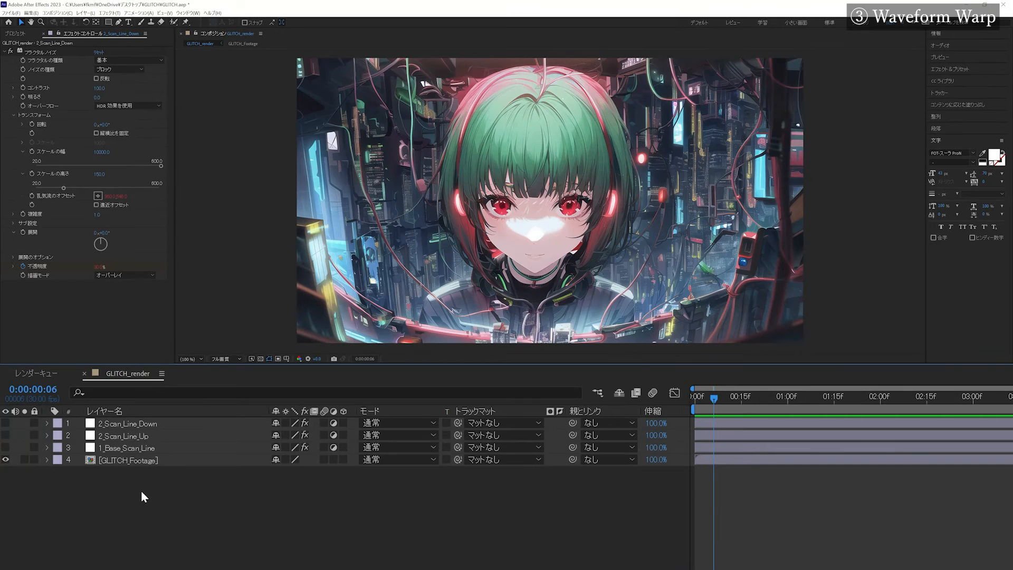
Create an adjustment layer named 3_Waveform_Warp and apply the Wave Warp distortion effect to it.
key("ctrl+alt+y")
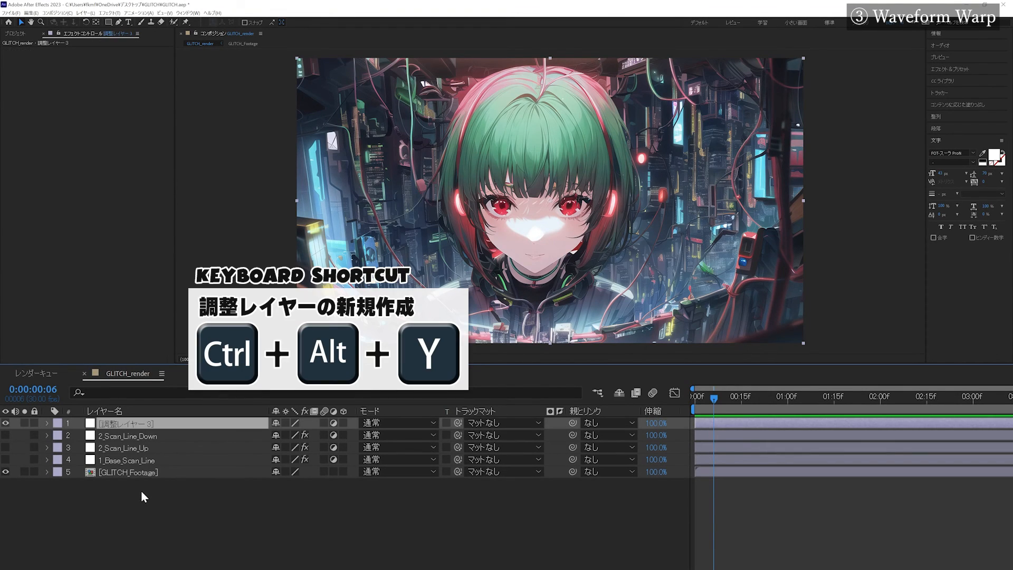
key("Return")
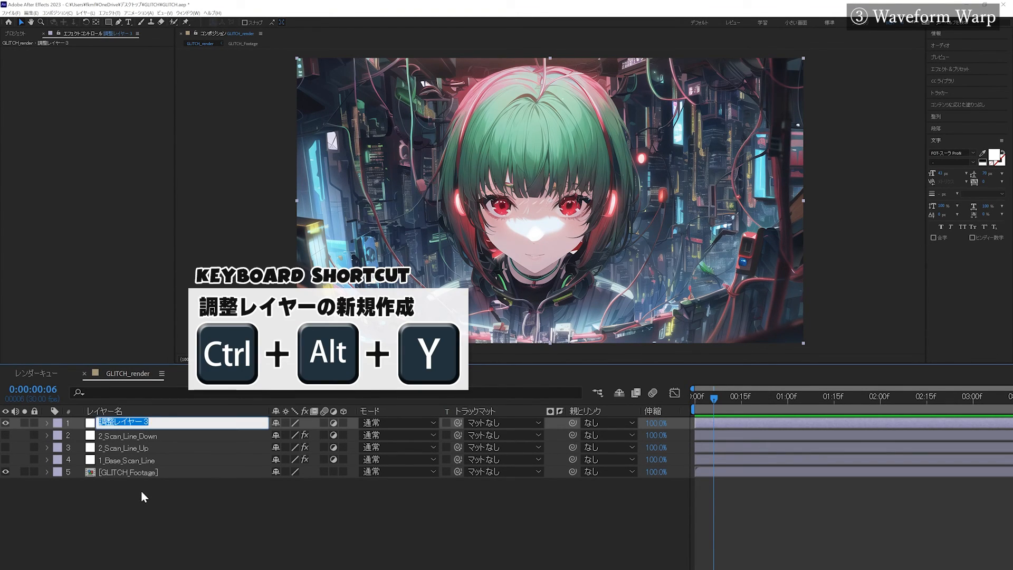
type("3_Waveform_Warp")
key("Return")
left_click(119, 13)
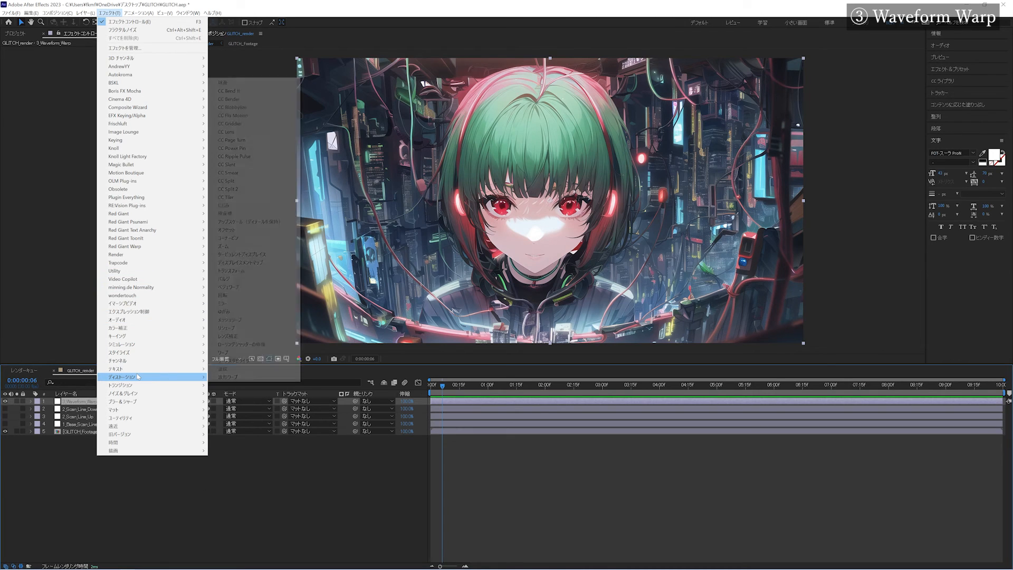
left_click(238, 377)
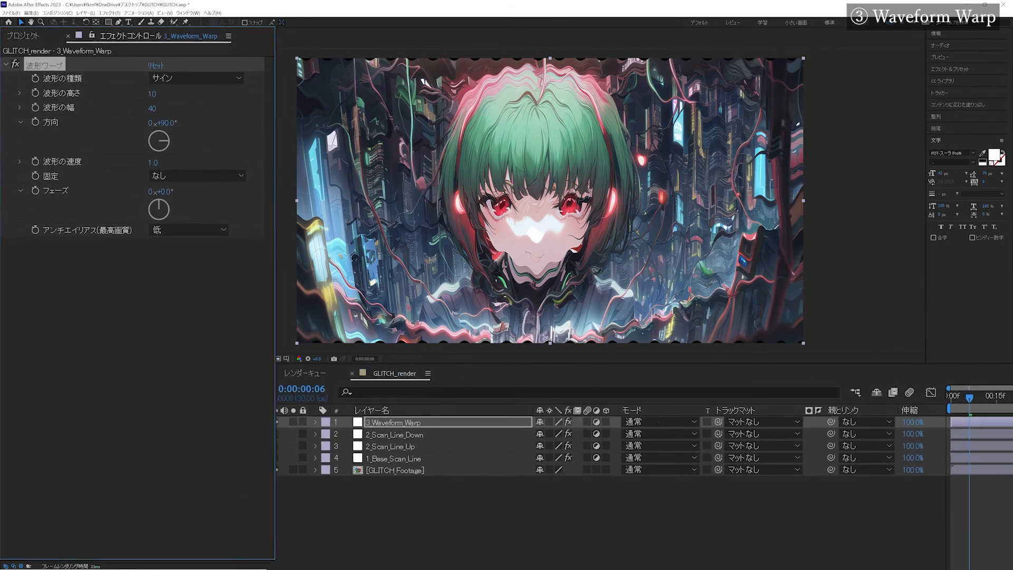
Set the Wave Warp wave type to Noise and the wave width to 53.
left_click(196, 78)
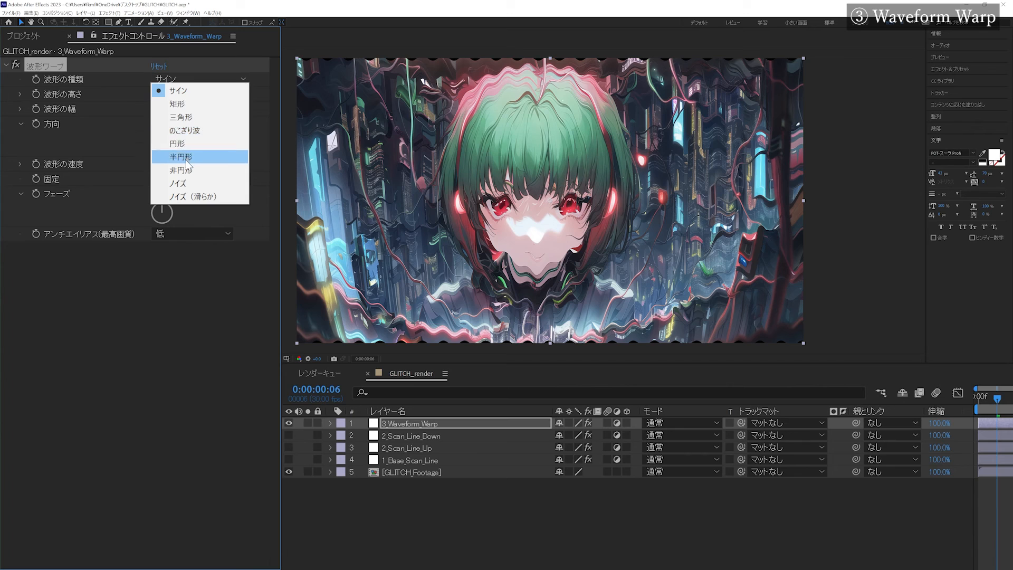
left_click(178, 183)
left_click(157, 110)
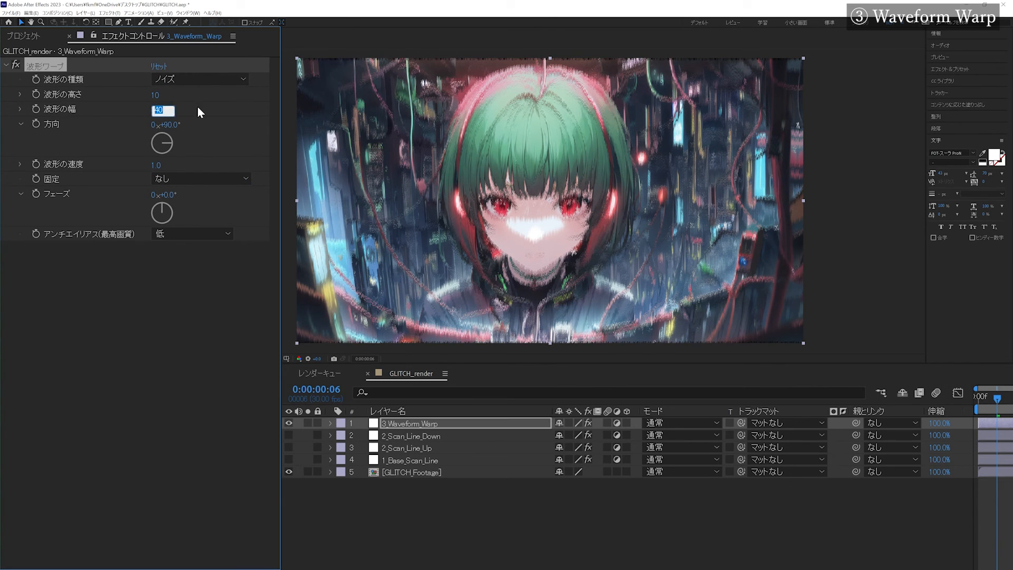
key("Return")
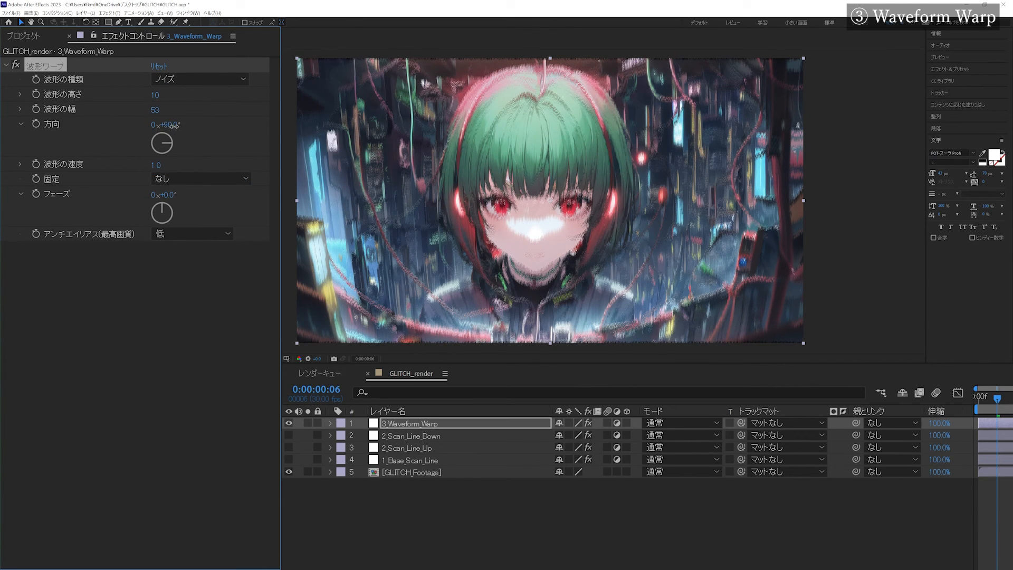
Set both the direction and the wave speed of Wave Warp to 0.
type("0")
key("Return")
left_click(161, 166)
type("0")
key("Return")
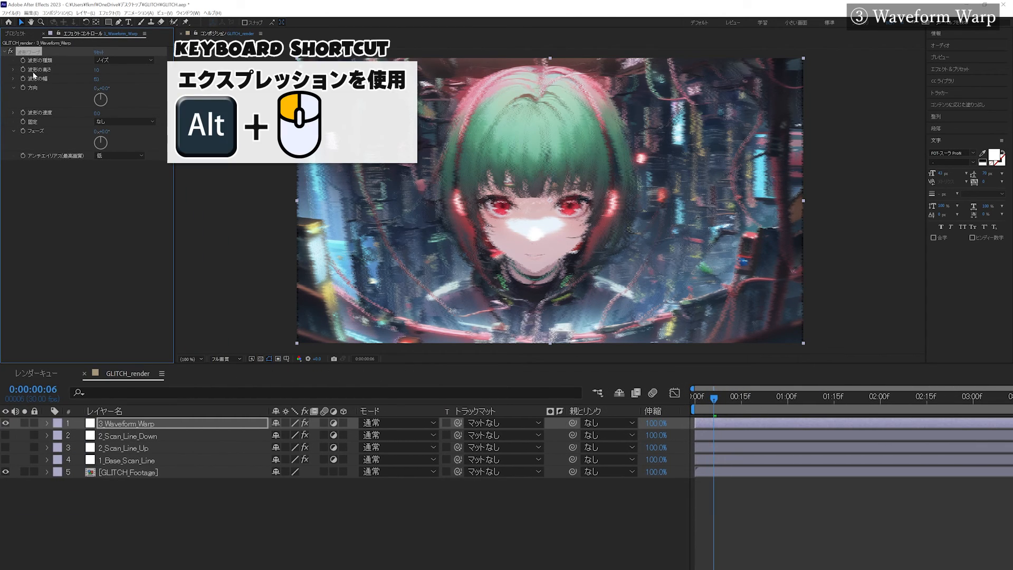
Add the expression noise(time*15)*40 to the Wave Warp wave height and preview the animation.
left_click(24, 70, "alt")
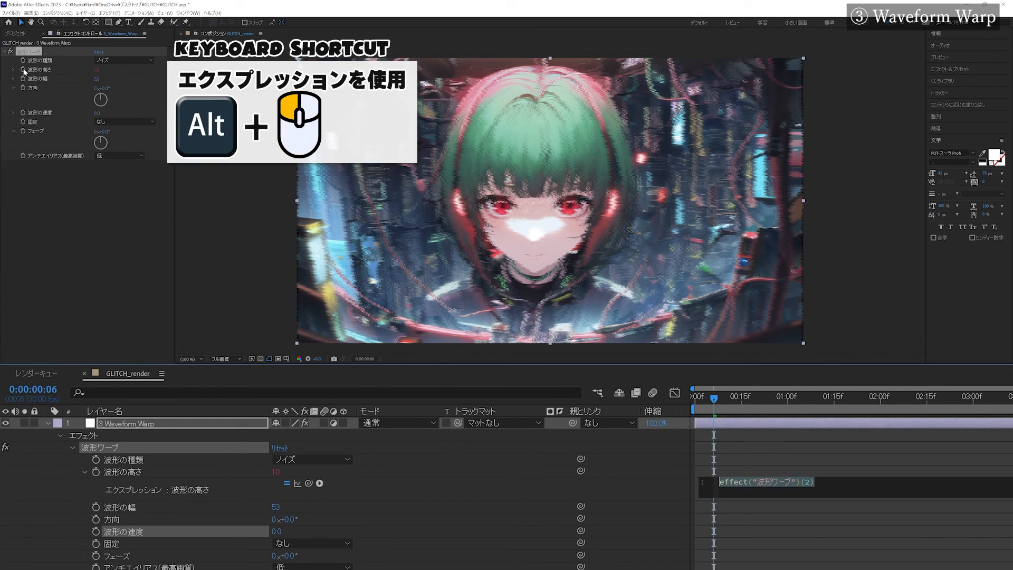
type("noise(time*")
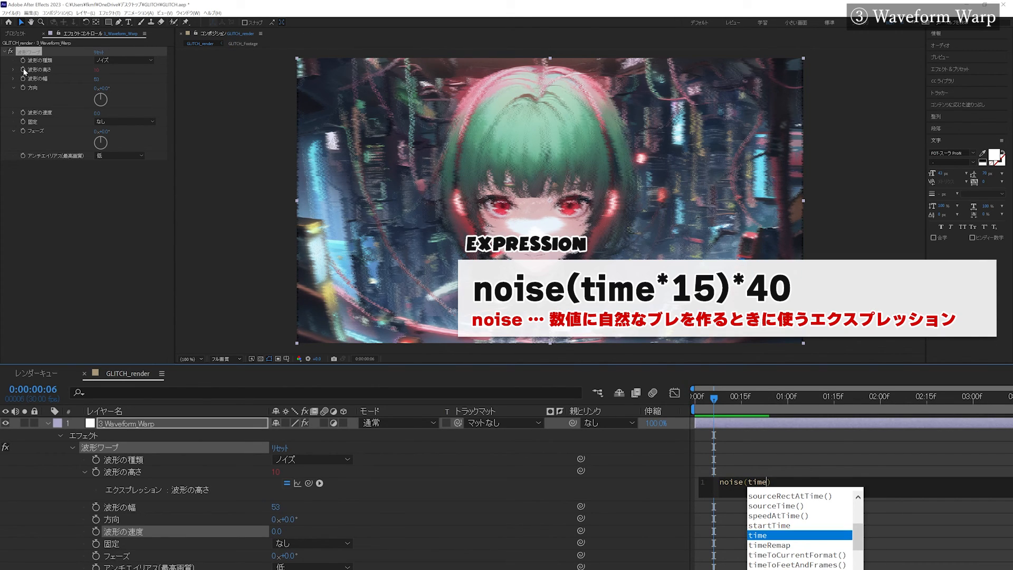
type("15)*")
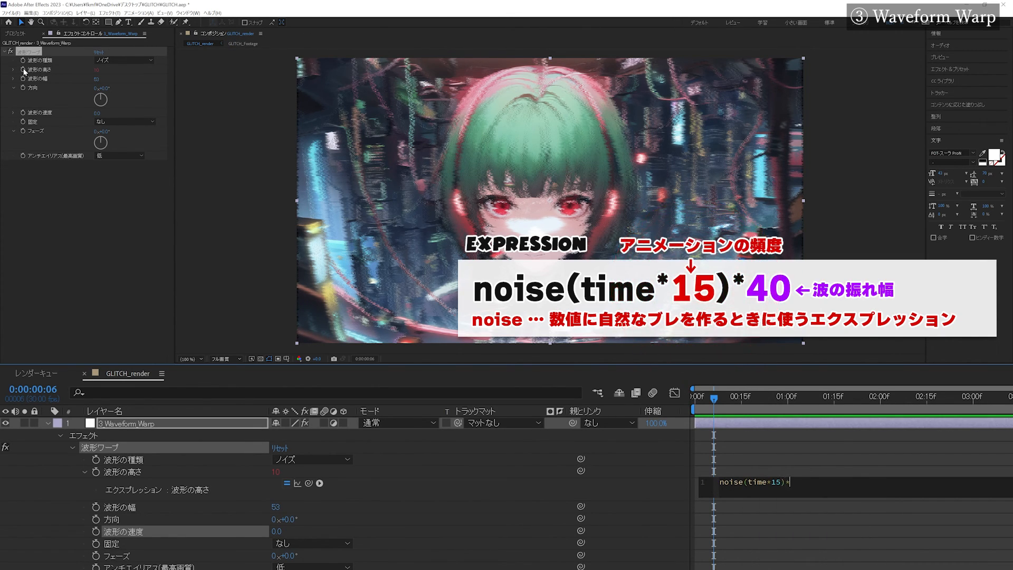
type("40")
key("KP_Enter")
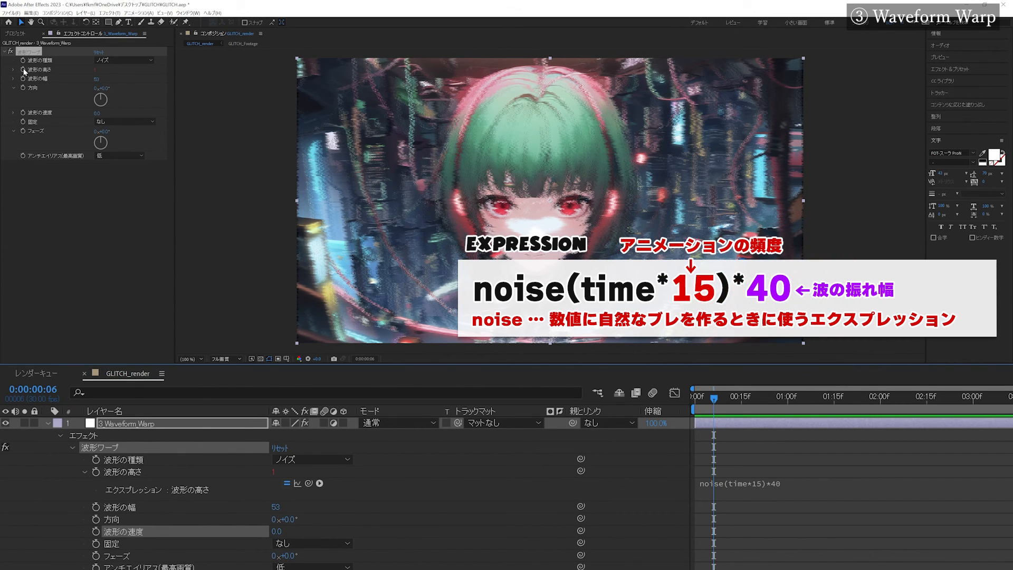
key("space")
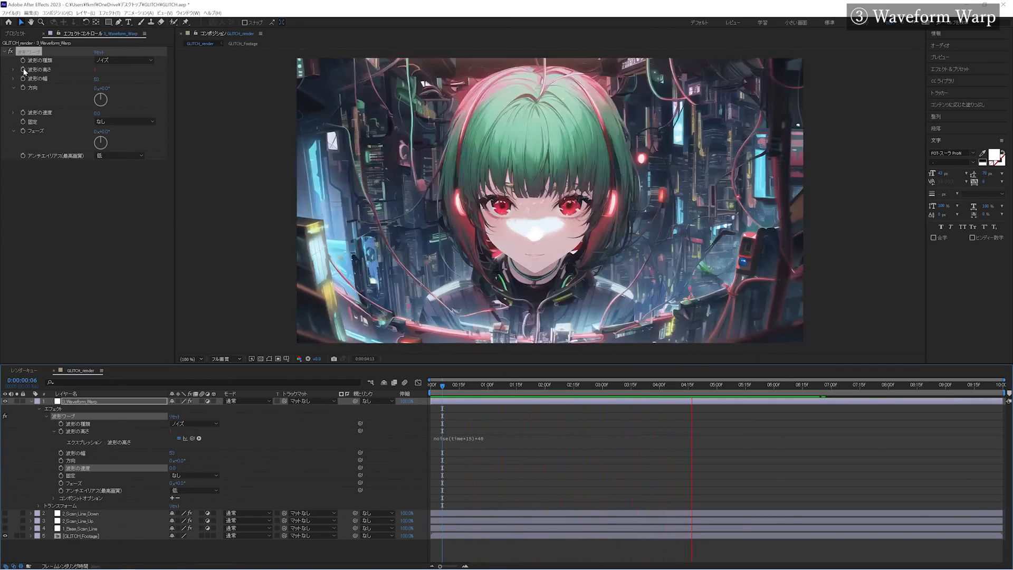
key("space")
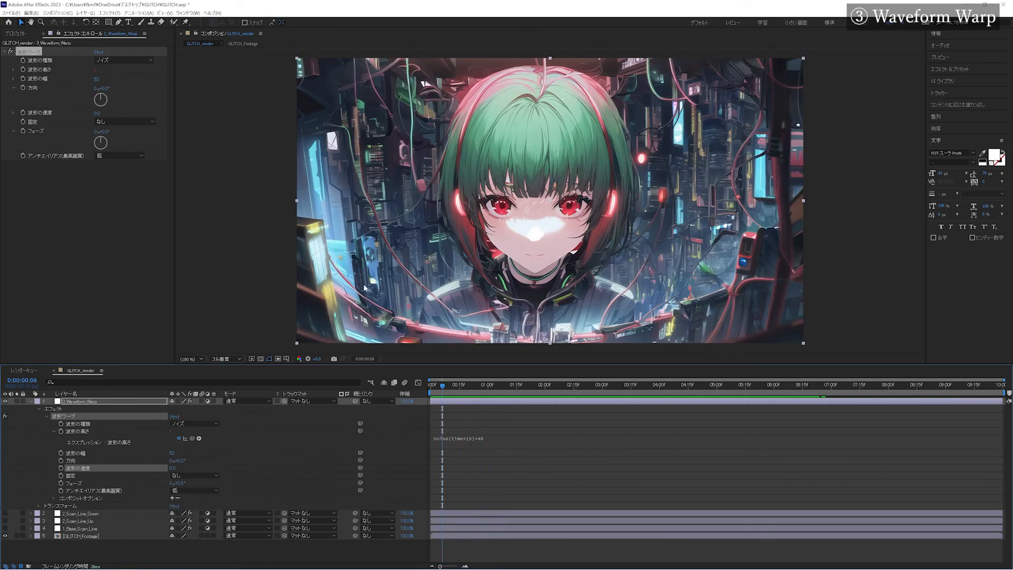
key("space")
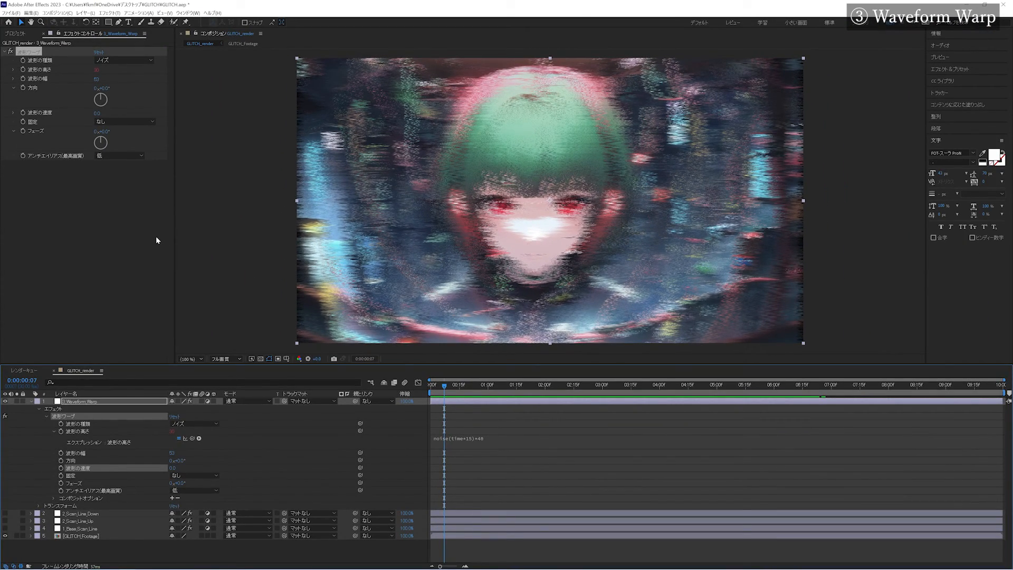
Apply the Motion Tile effect to 3_Waveform_Warp and place it above Wave Warp in the effect order.
left_click(109, 13)
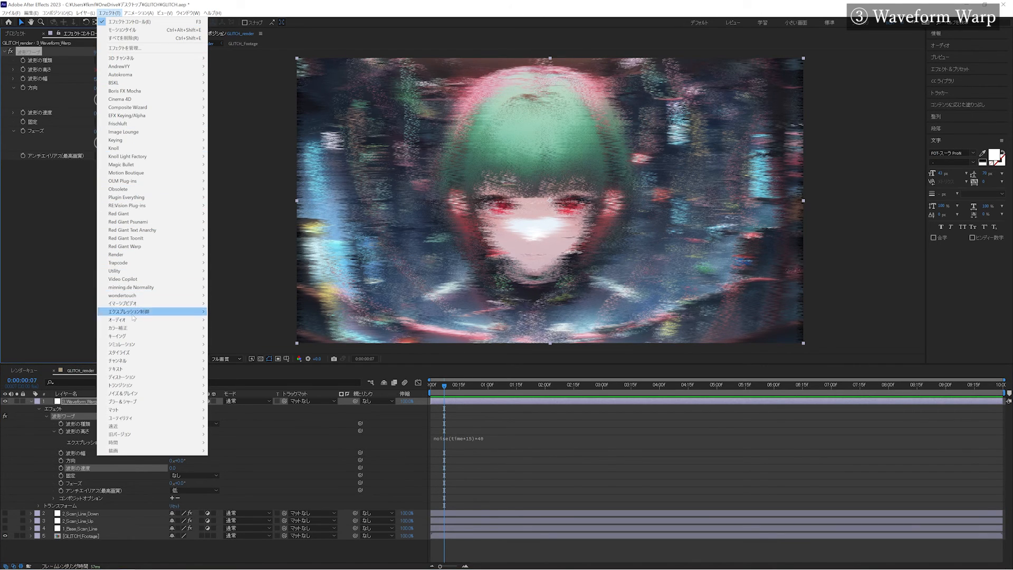
mouse_move(134, 354)
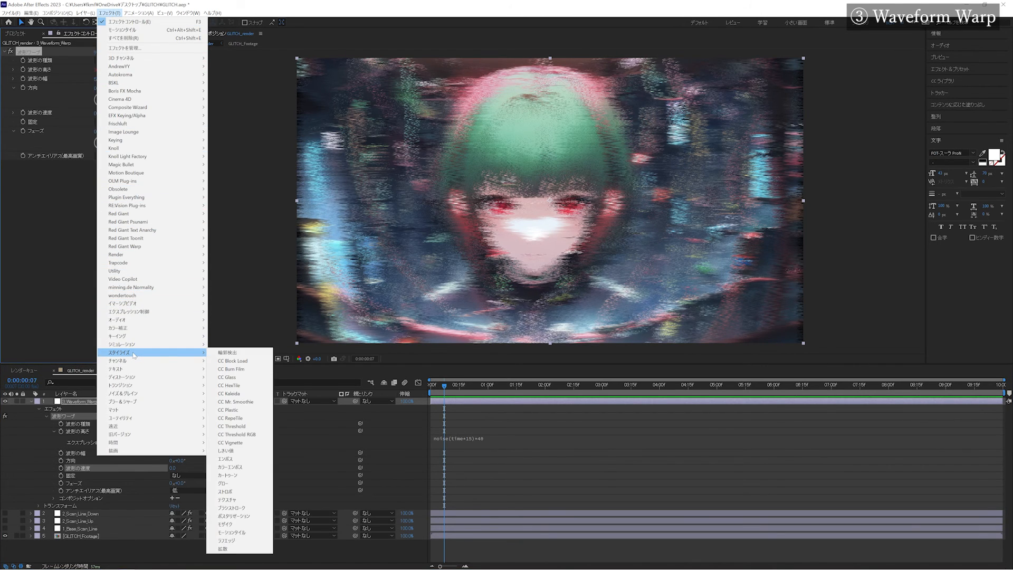
left_click(225, 532)
left_click_drag(60, 258, 74, 65)
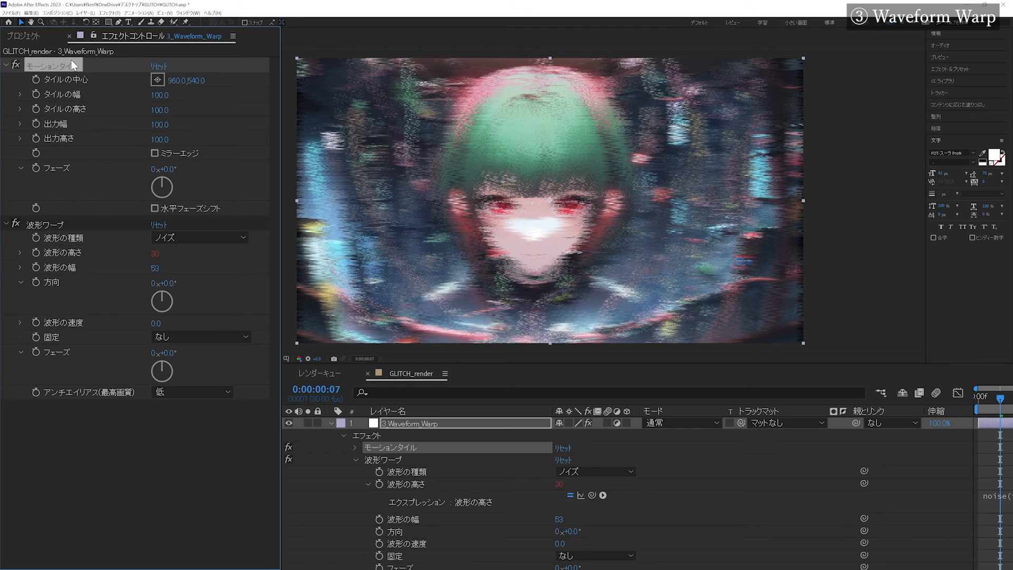
Set Motion Tile's output width and height to 150 with mirror edges enabled, and preview the result.
left_click(157, 123)
type("150")
key("Return")
left_click(166, 141)
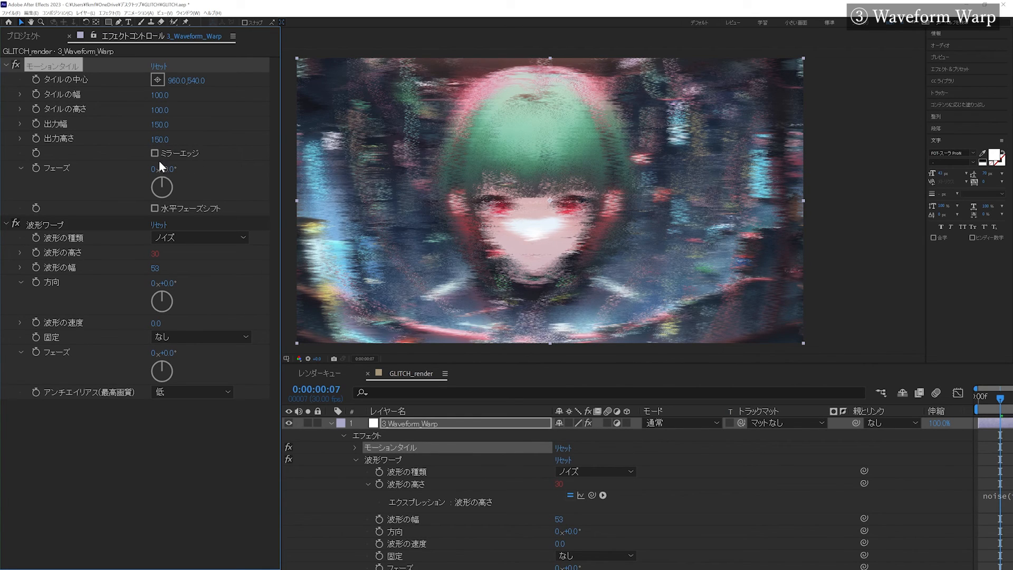
left_click(182, 461)
key("space")
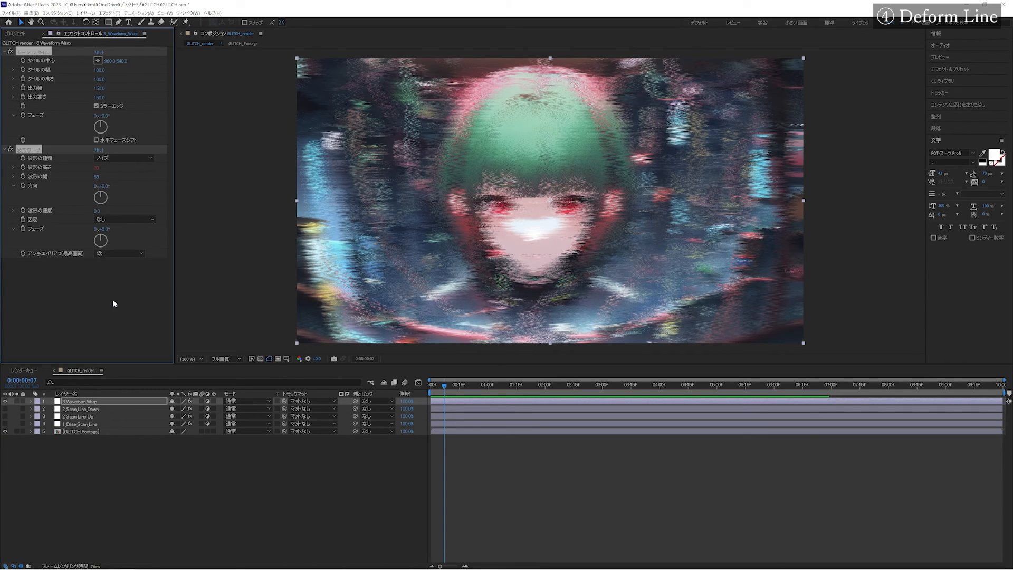
Hide the 3_Waveform_Warp layer and clear the layer selection.
left_click(5, 402)
left_click(76, 463)
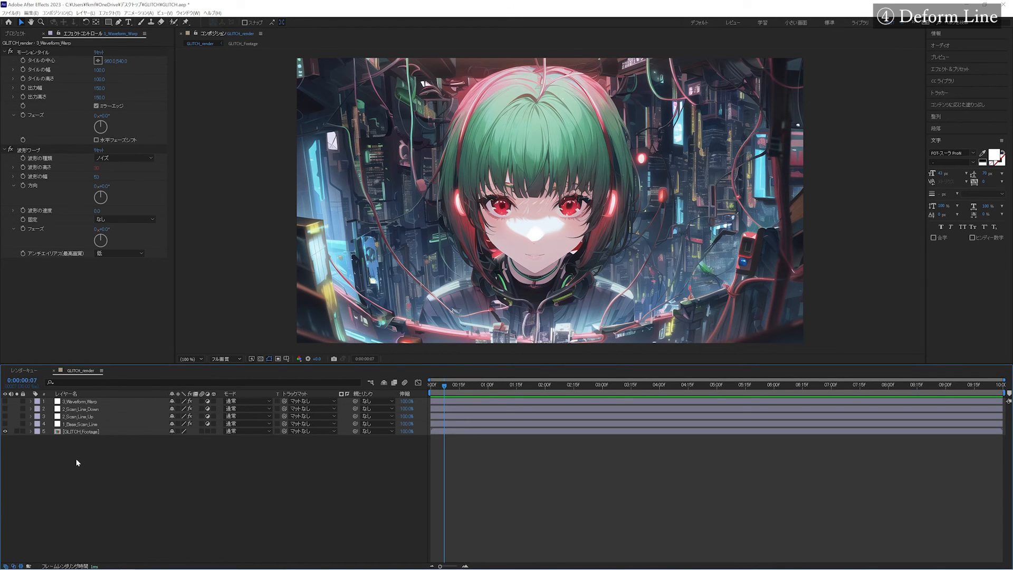
Create a black 1920 × 1080 solid and apply the Fractal Noise effect to it.
key("ctrl+y")
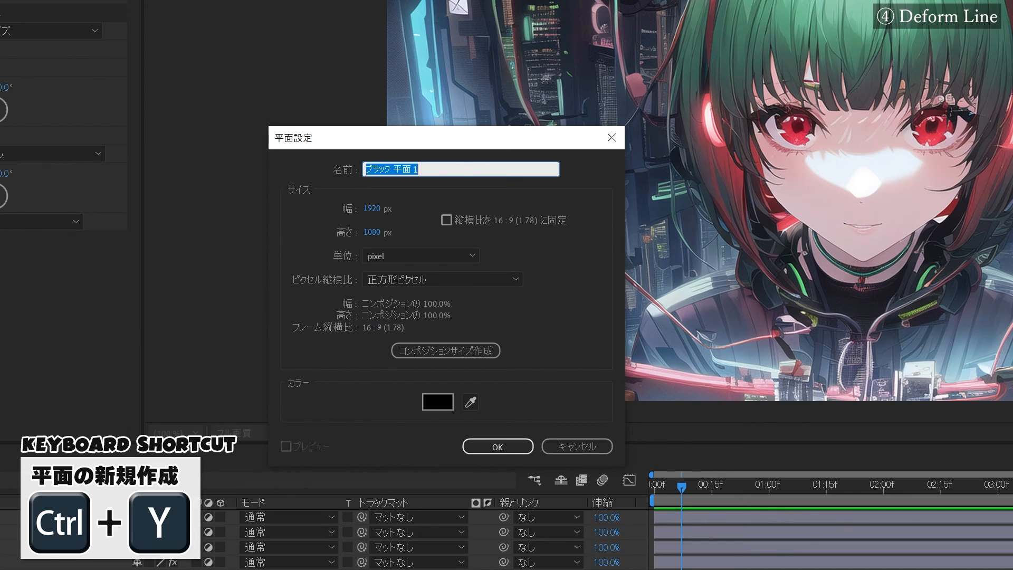
key("Return")
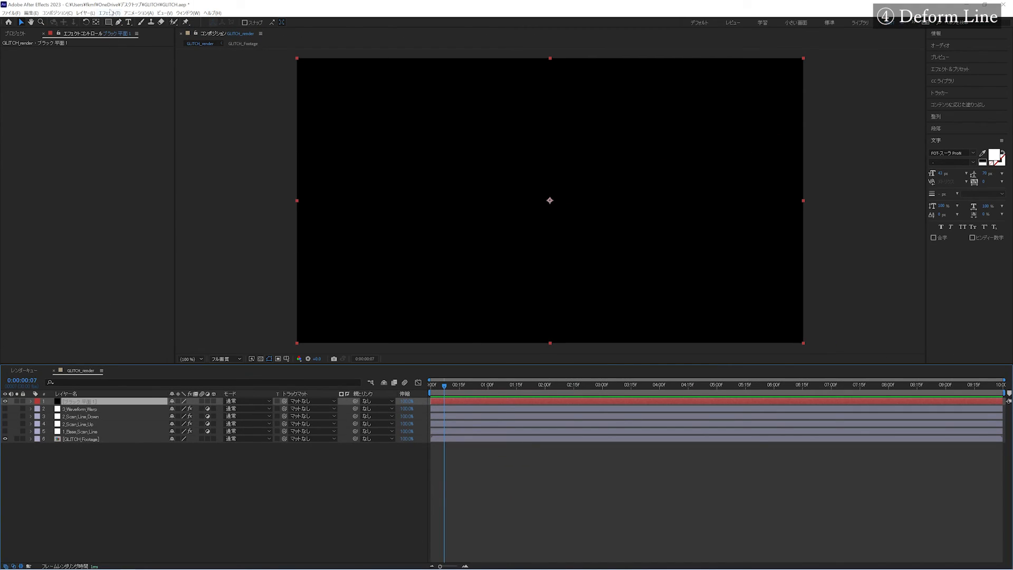
left_click(109, 13)
mouse_move(132, 395)
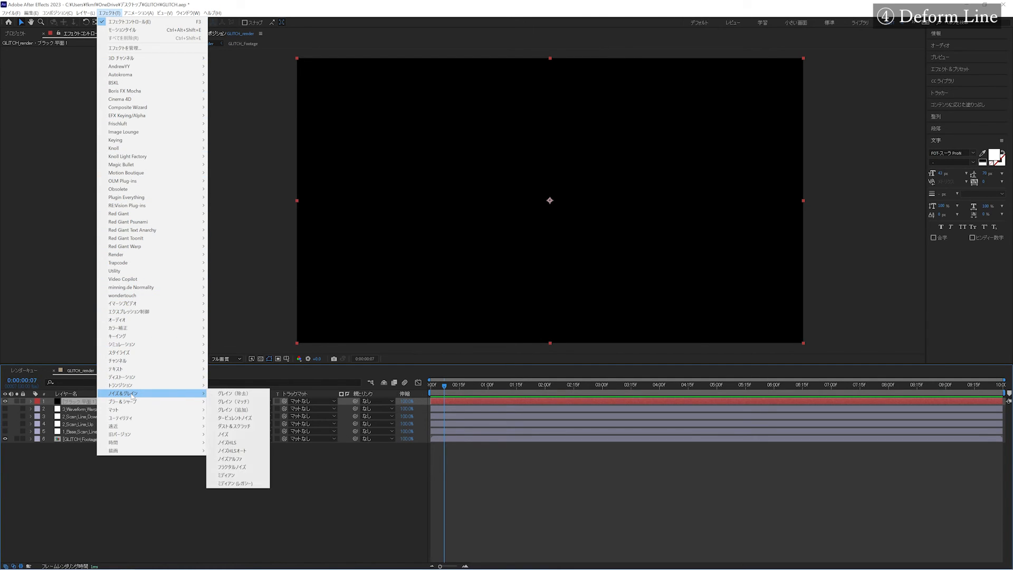
left_click(234, 467)
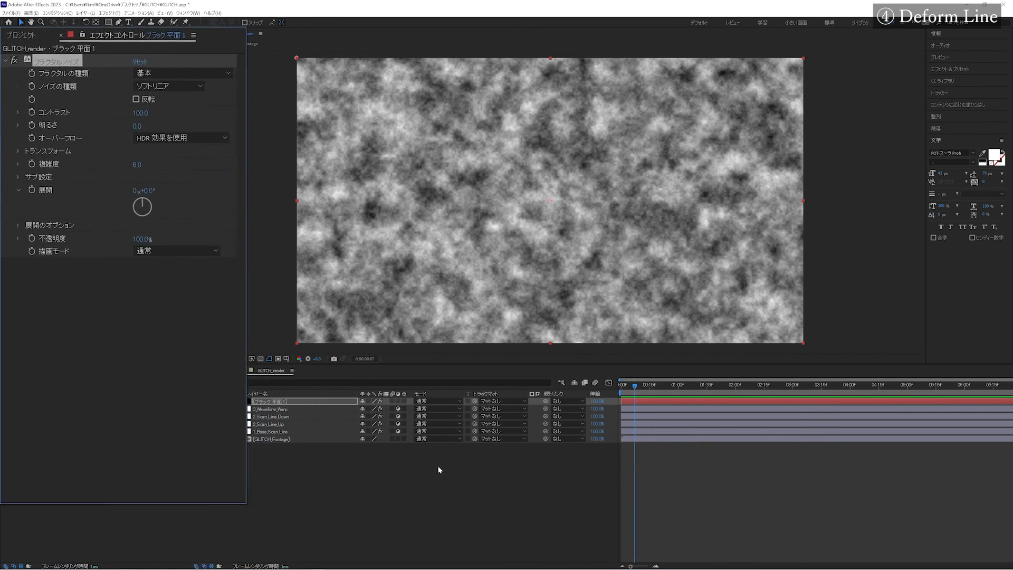
Set Fractal Noise's noise type to Block, its contrast to 70 and its complexity to 1.
left_click(182, 93)
left_click(184, 106)
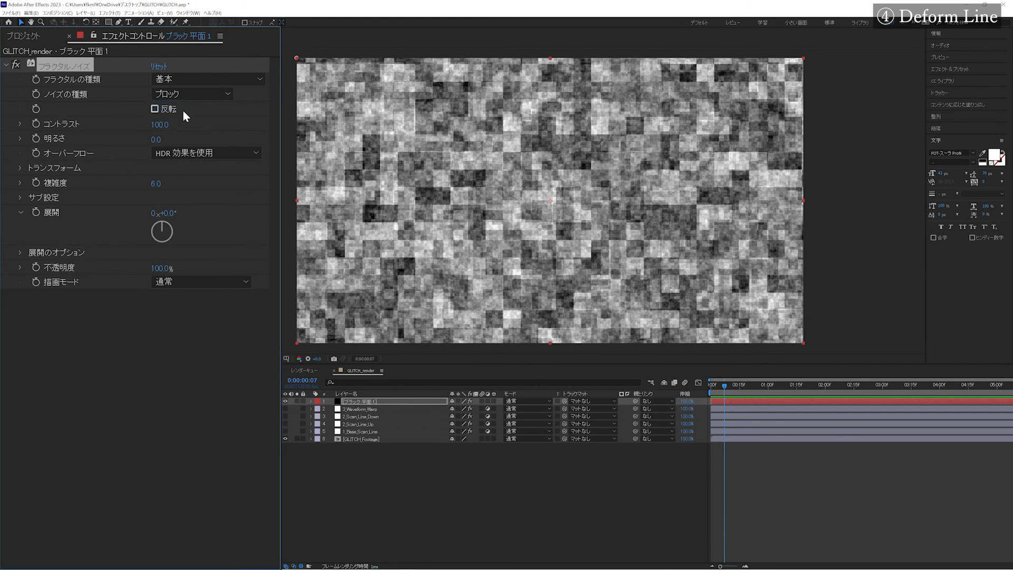
type("70")
key("Return")
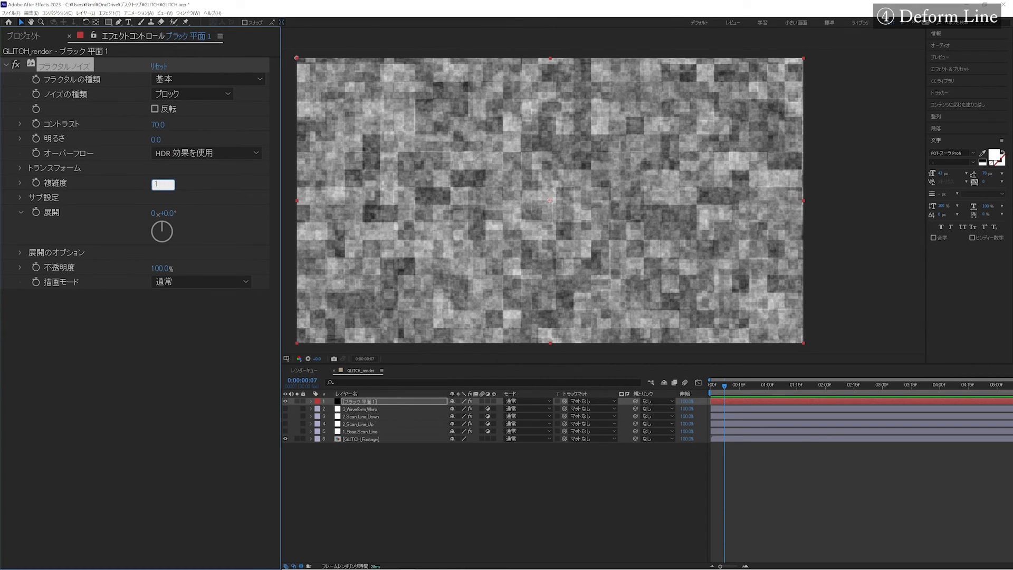
key("Return")
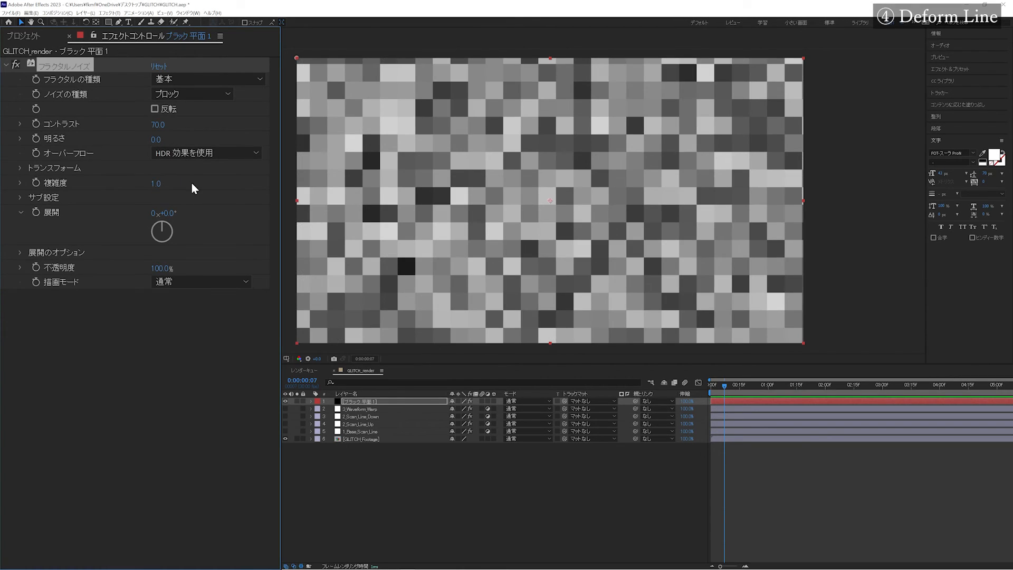
Turn off uniform scaling in Fractal Noise's transform and set the scale width to 5000 and scale height to 600.
left_click(17, 166)
left_click(155, 198)
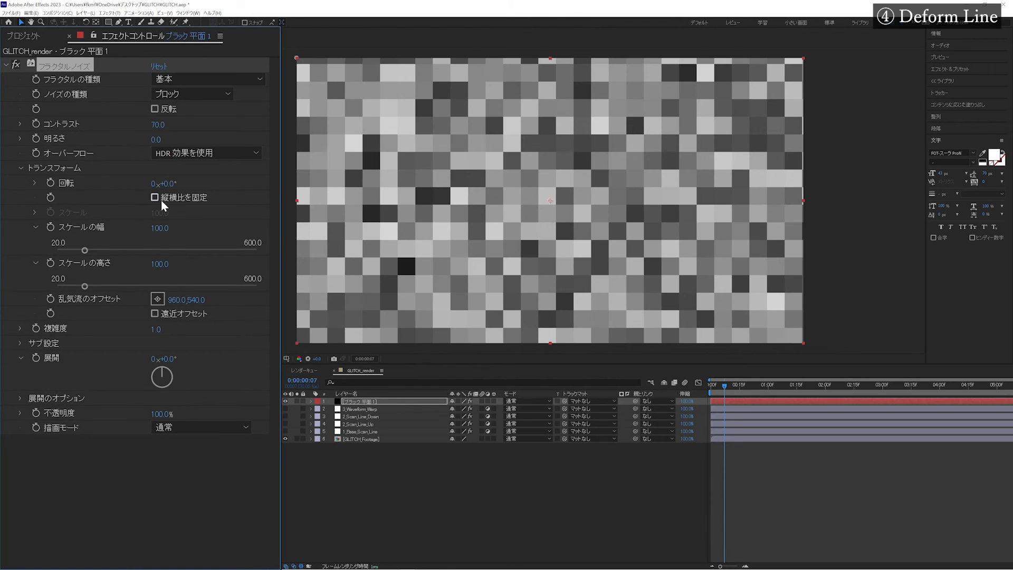
left_click(159, 228)
type("5")
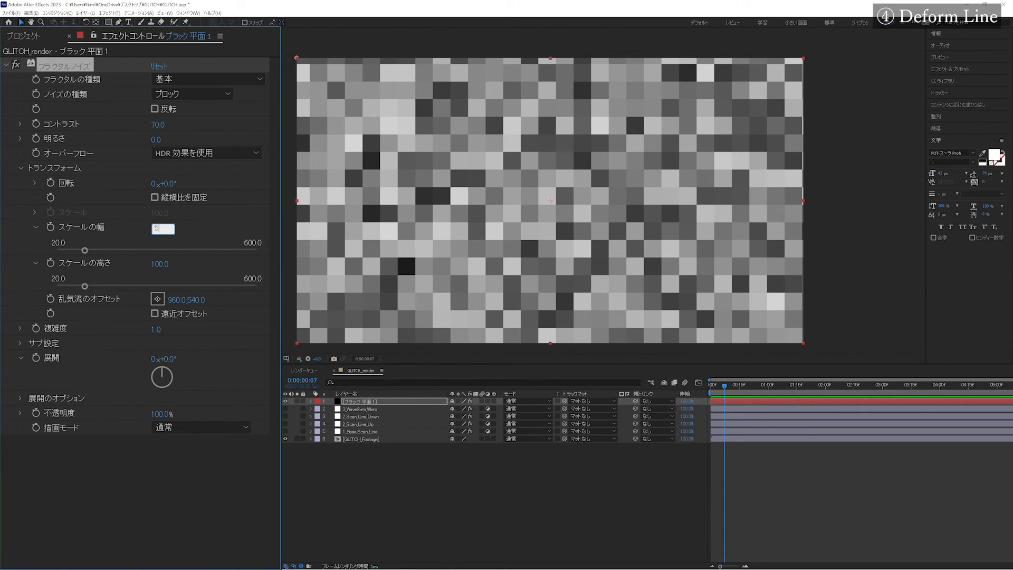
type("000")
key("Return")
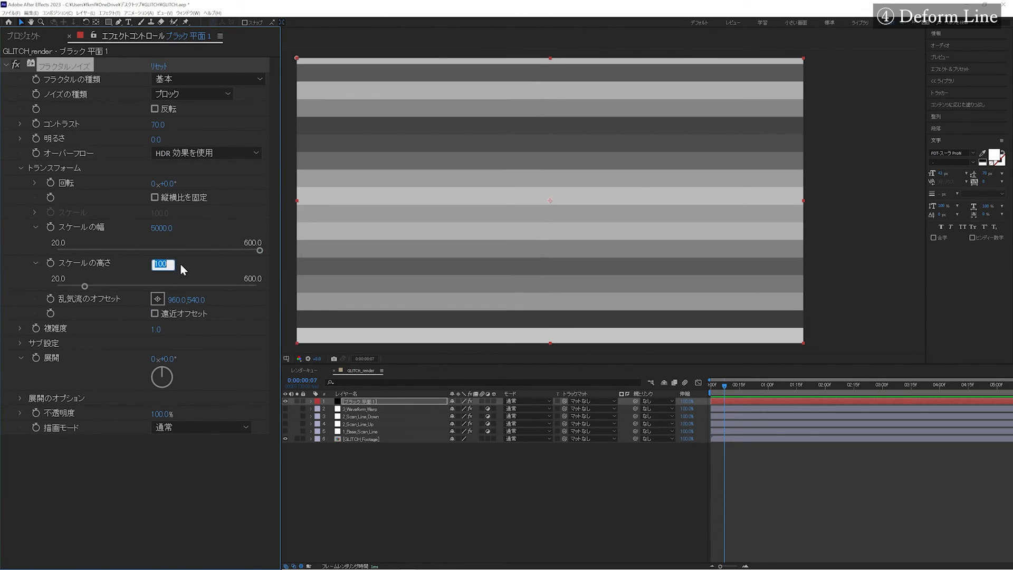
type("600")
key("Return")
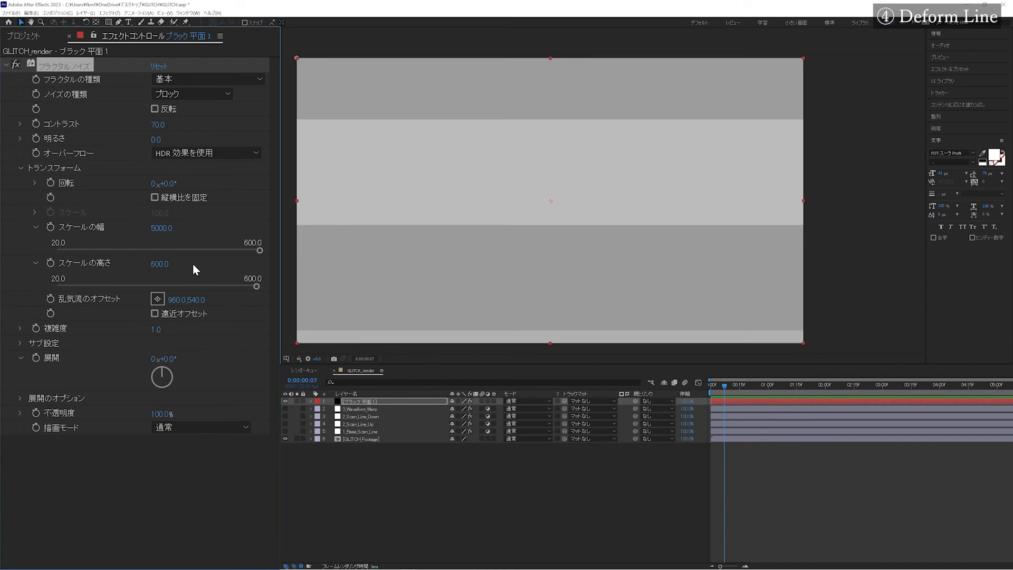
Give Fractal Noise's offset turbulence an expression that defines x and y from its own components and returns [x,y-time*100], and preview the motion.
left_click(50, 299, "alt")
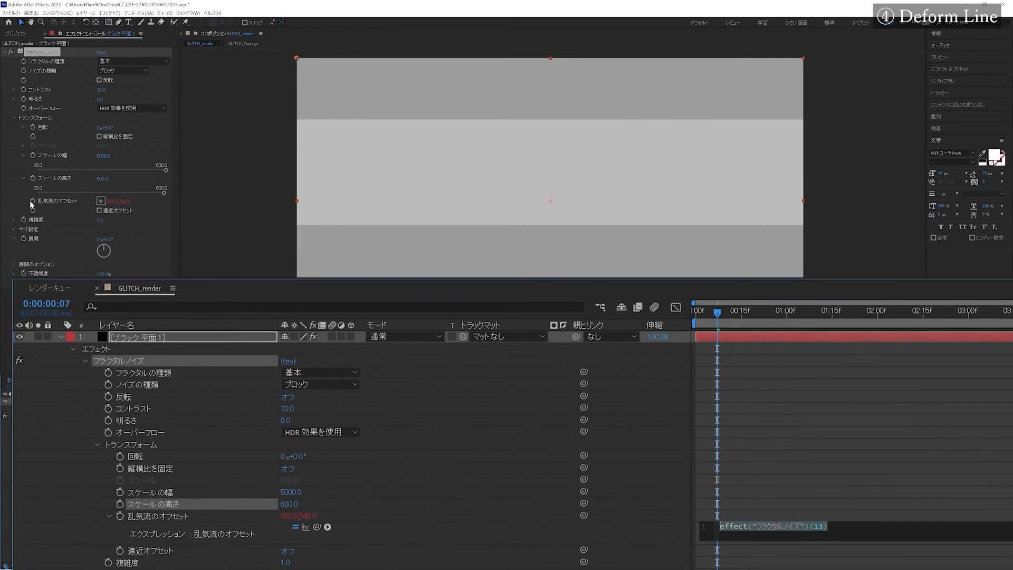
type("x=")
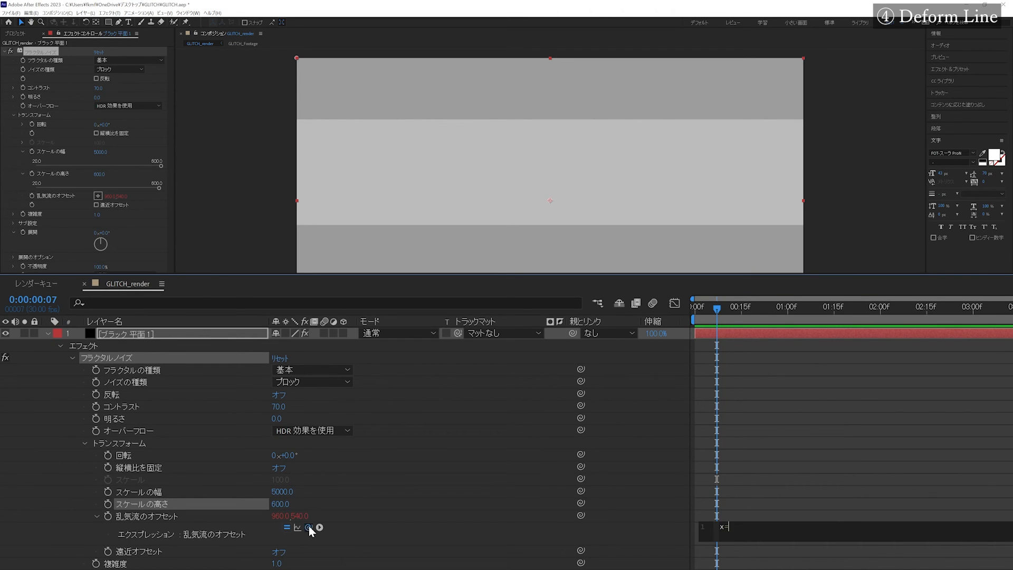
left_click_drag(309, 528, 280, 516)
key("Return")
type("y=")
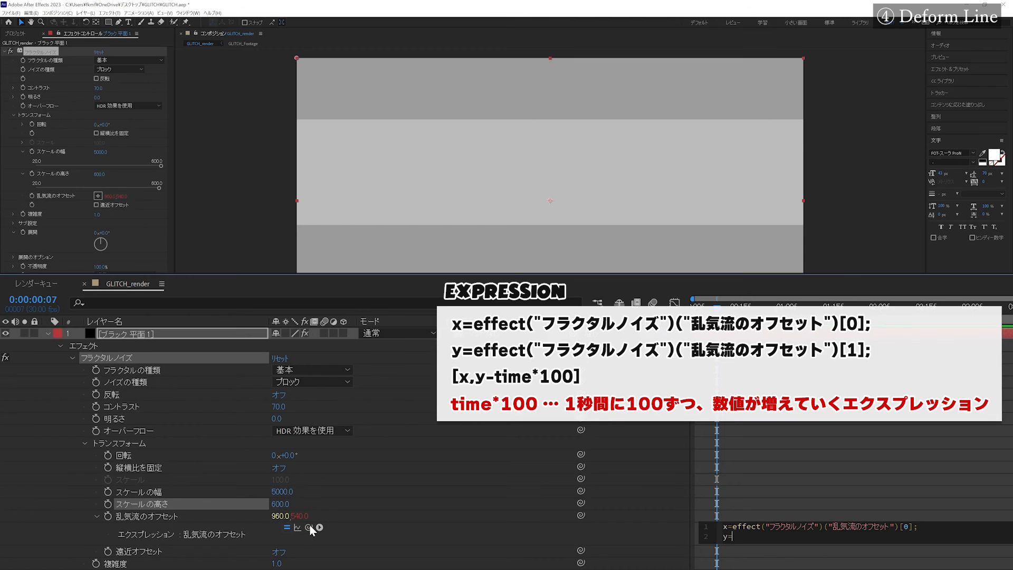
left_click_drag(310, 527, 304, 519)
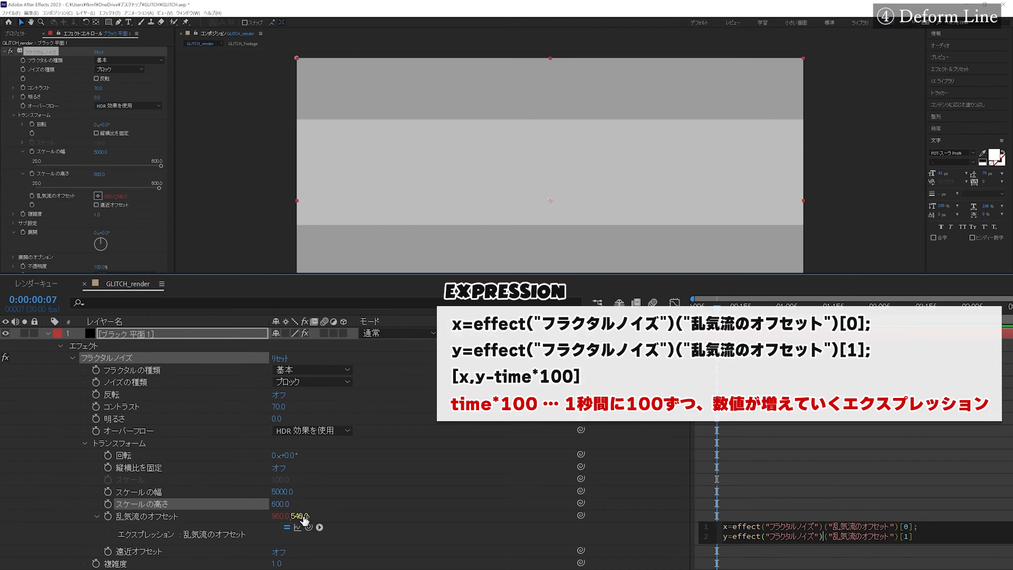
key("Return")
type("[x,")
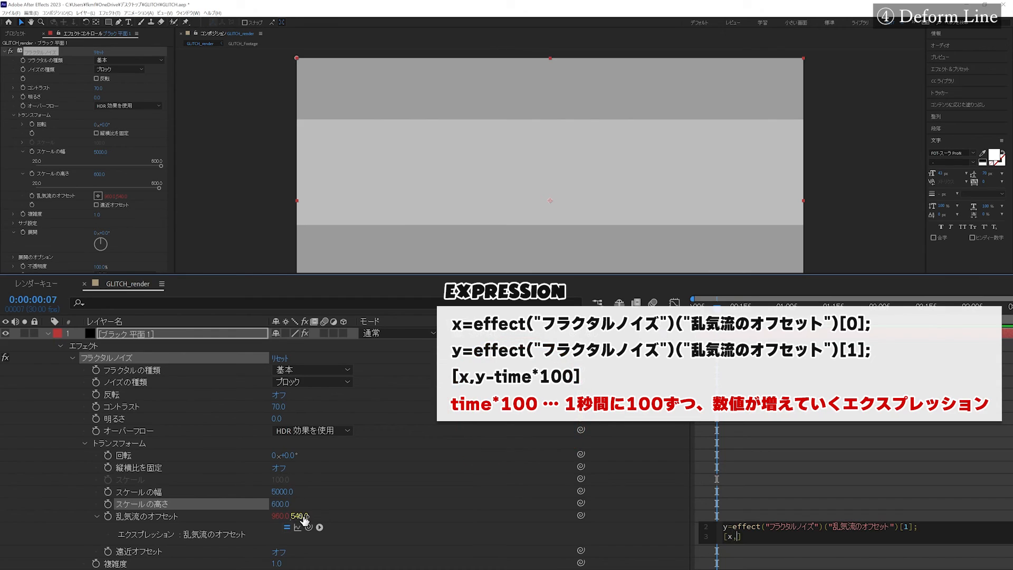
type("y-time*100")
key("KP_Enter")
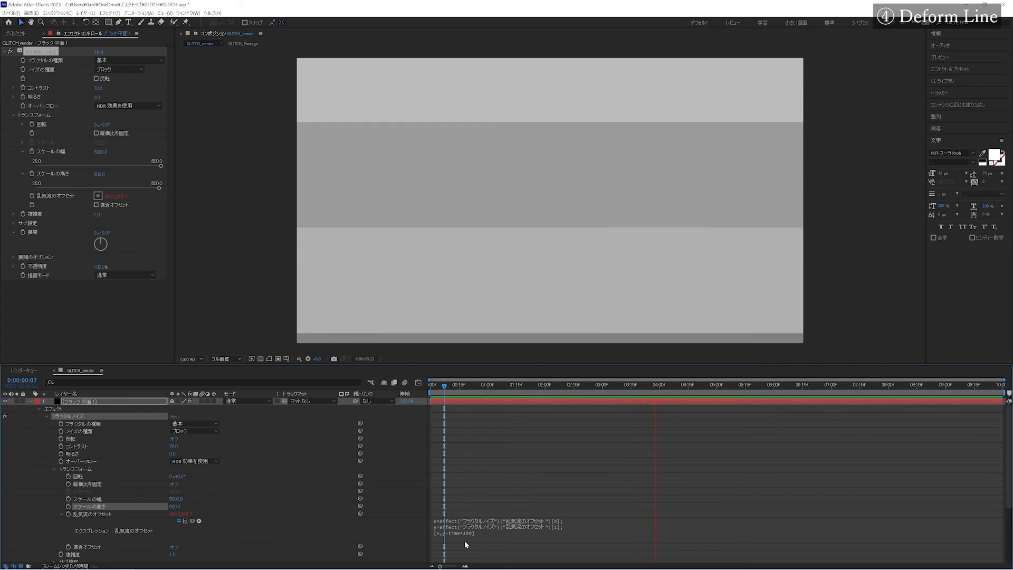
key("space")
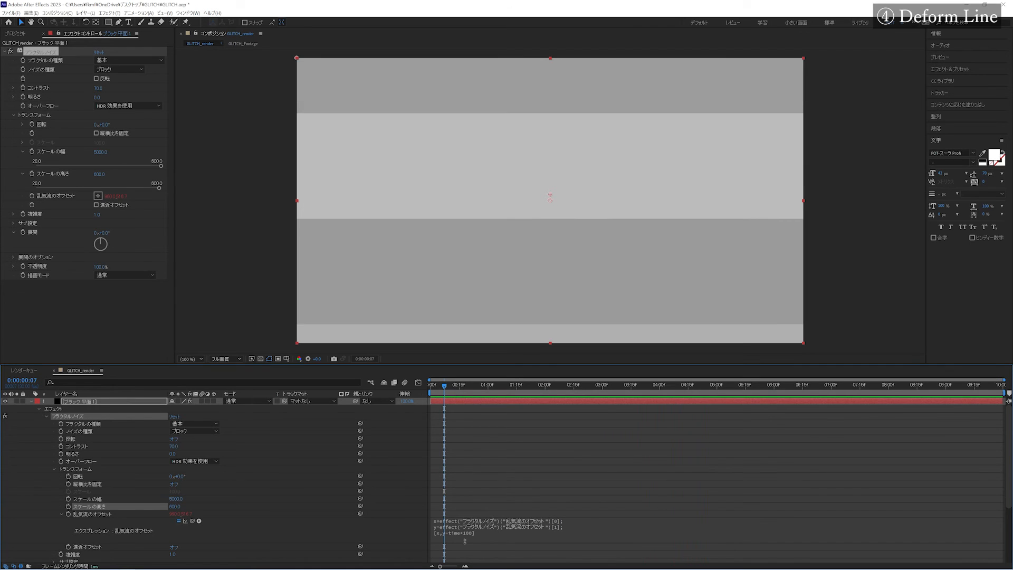
Precompose the black solid as noise_tex with all attributes moved into the new composition, and hide the resulting layer.
left_click(122, 403)
key("ctrl+shift+c")
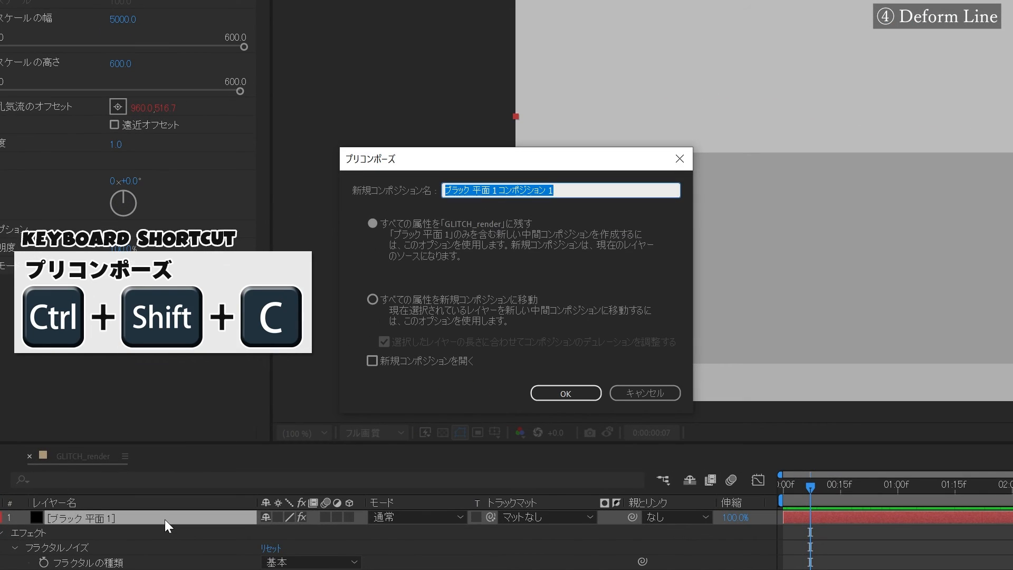
type("noise_")
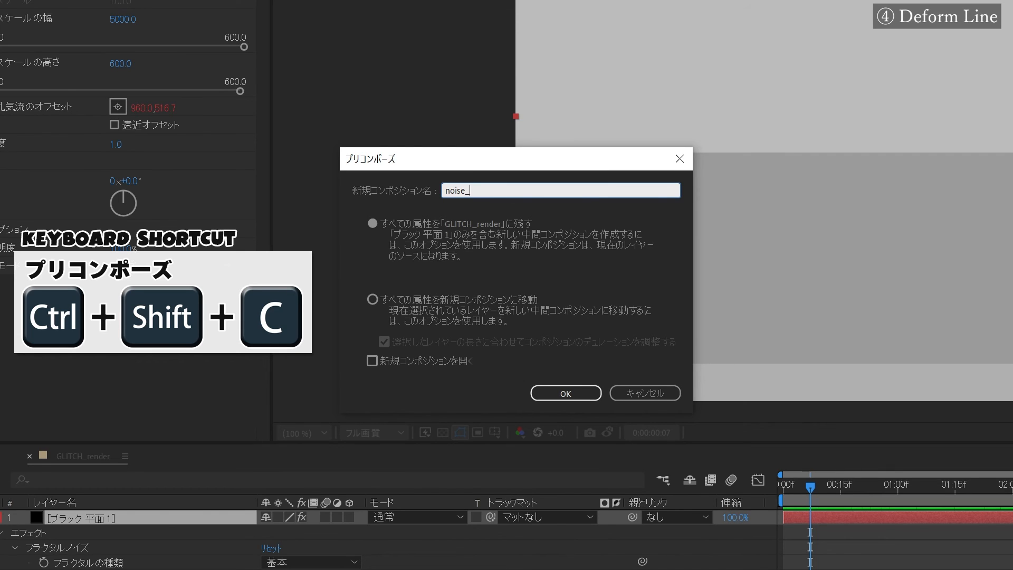
left_click(372, 299)
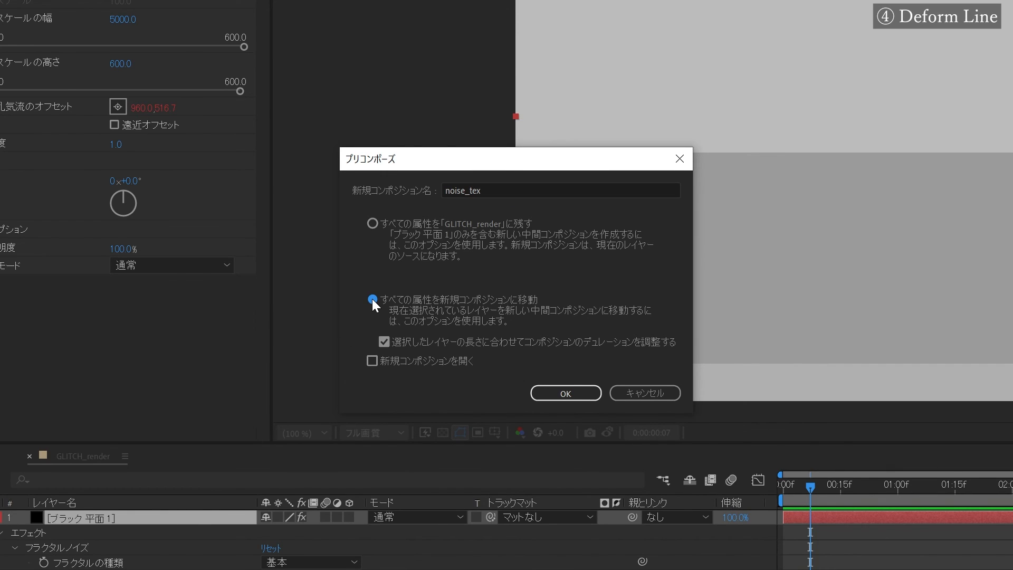
key("Return")
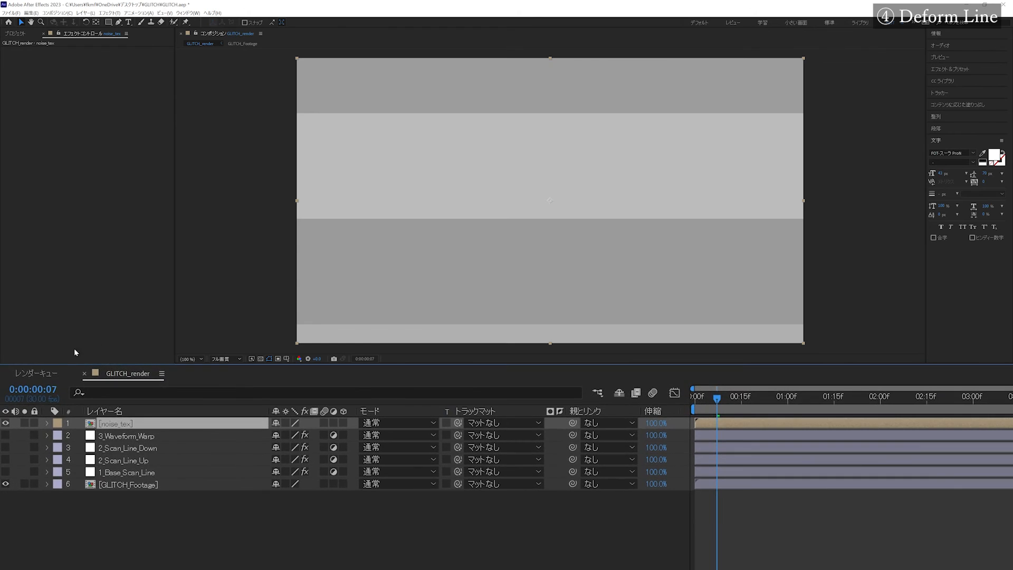
left_click(5, 401)
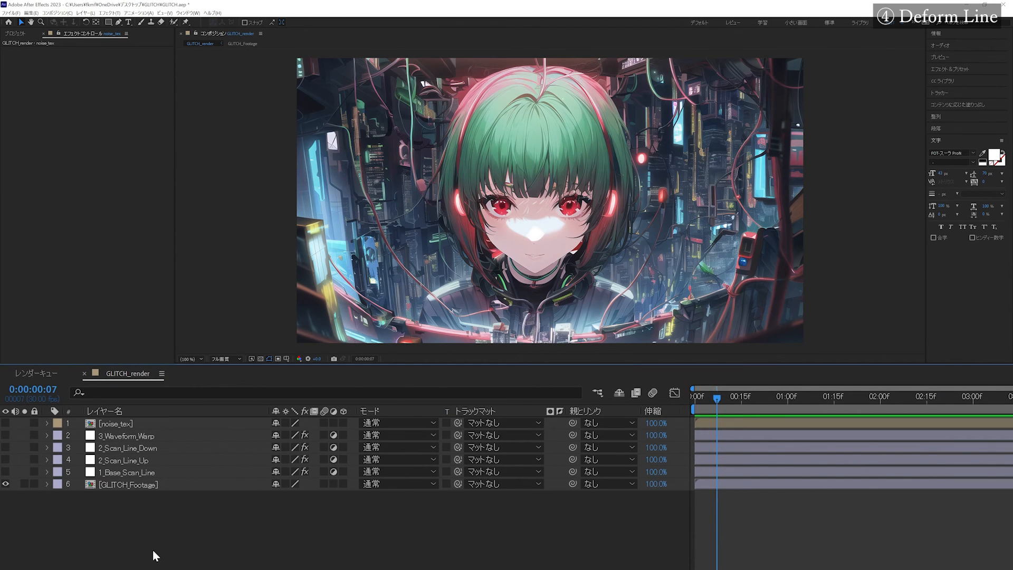
Create a new adjustment layer at the top of the stack and name it 4_Deform_Line.
key("ctrl+alt+y")
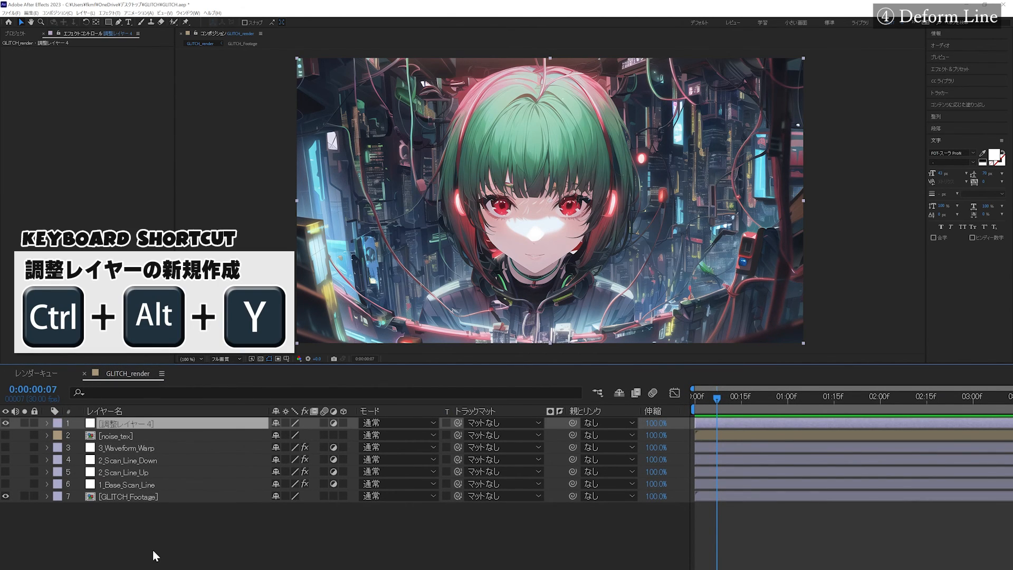
key("Return")
type("4_D")
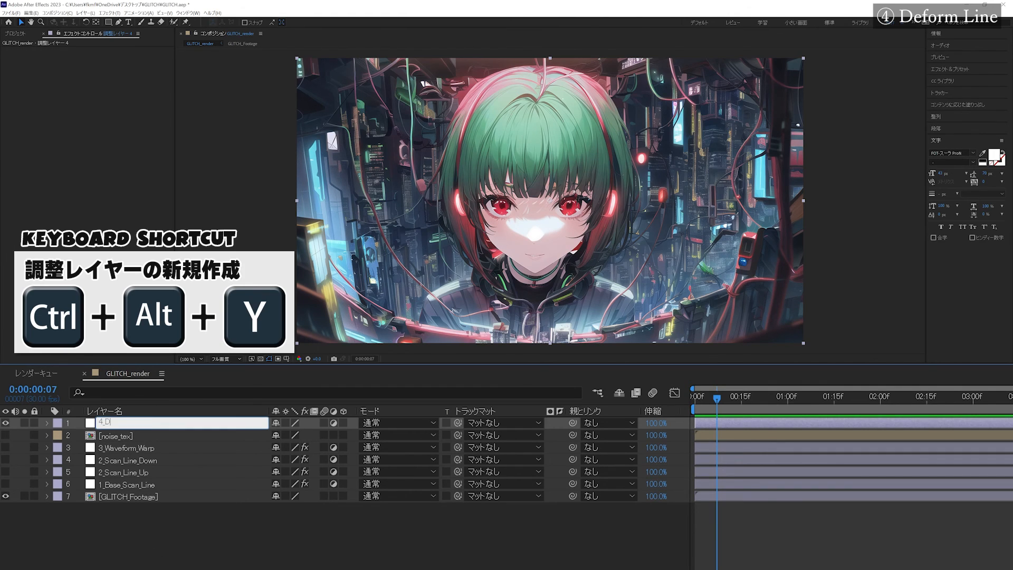
type("eform_L")
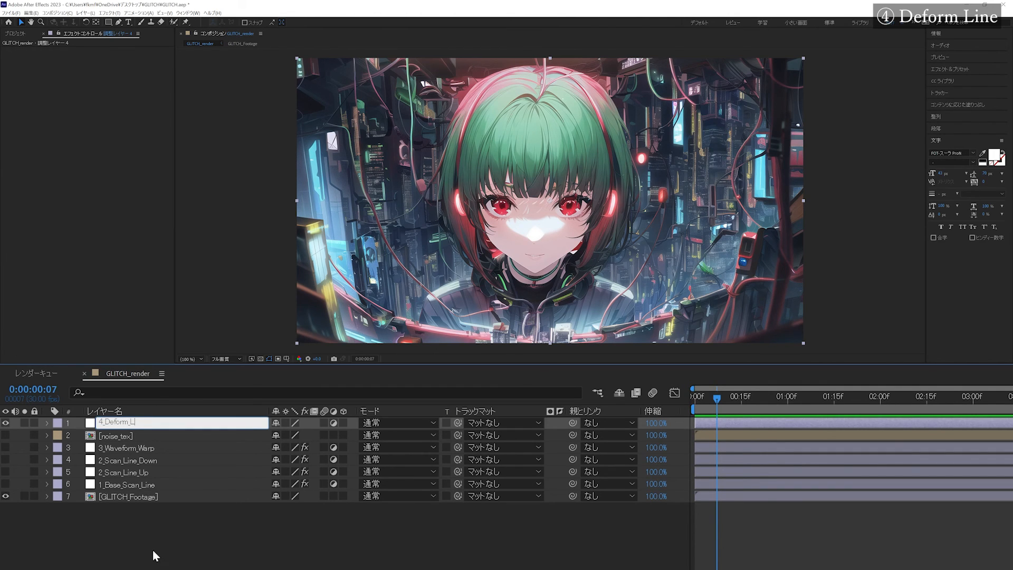
key("Return")
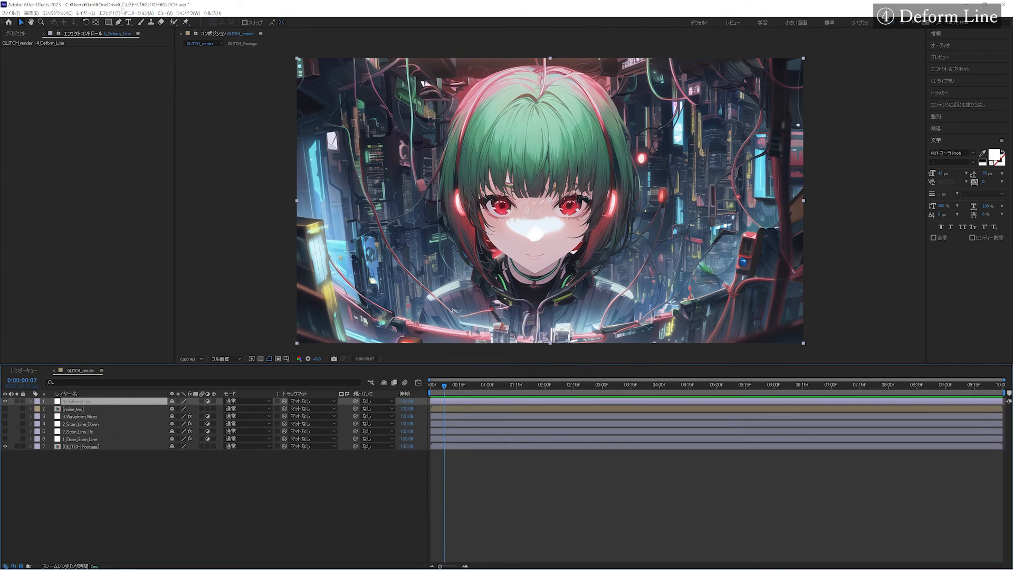
Apply the Displacement Map effect to 4_Deform_Line and choose noise_tex as its map layer.
left_click(121, 13)
mouse_move(159, 377)
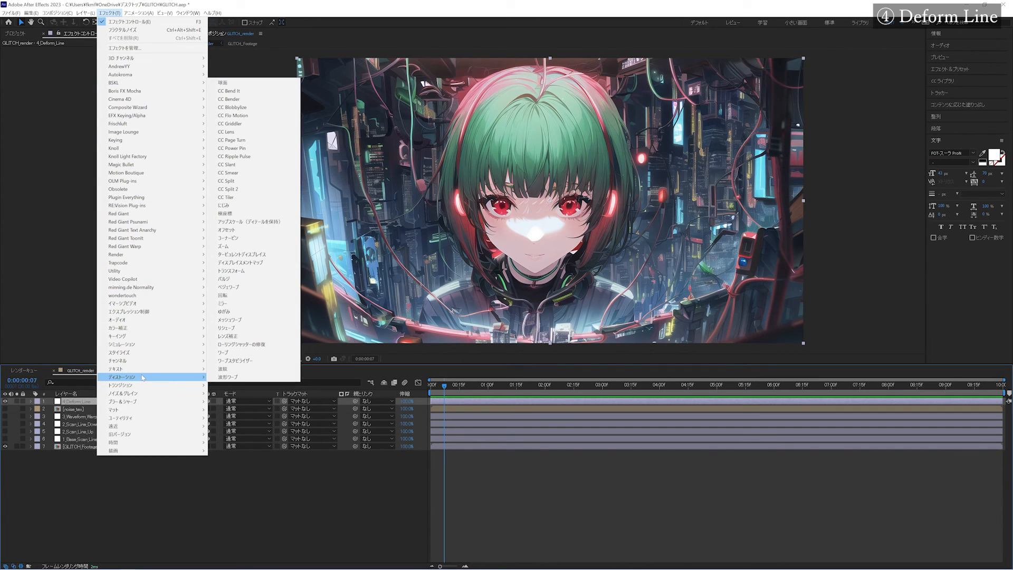
left_click(250, 263)
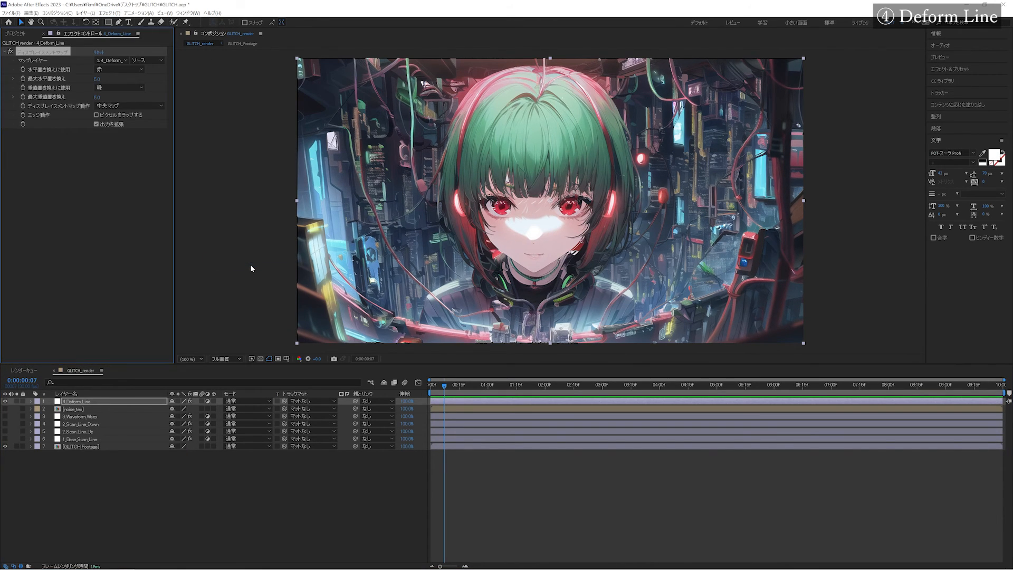
left_click(160, 75)
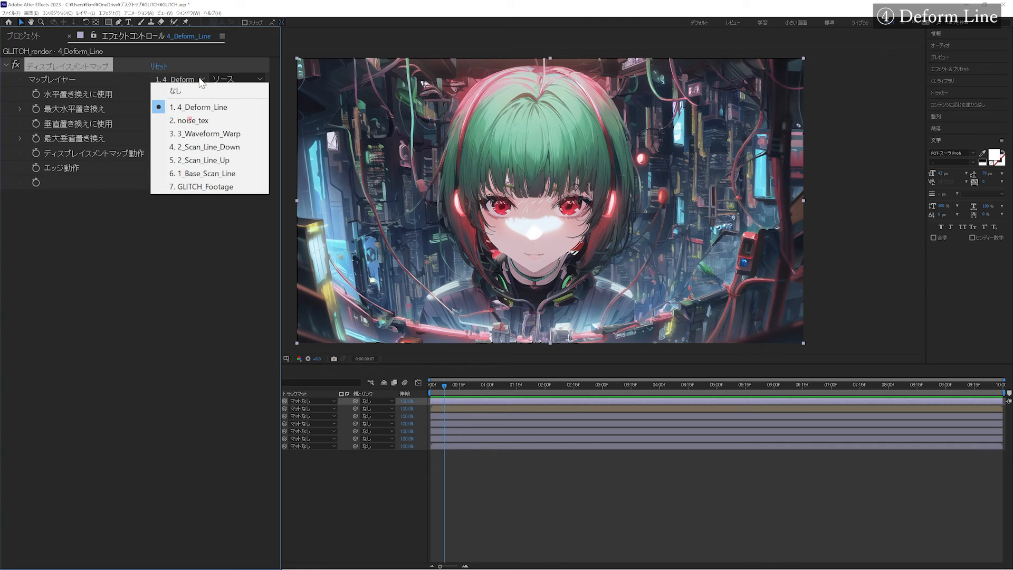
left_click(199, 120)
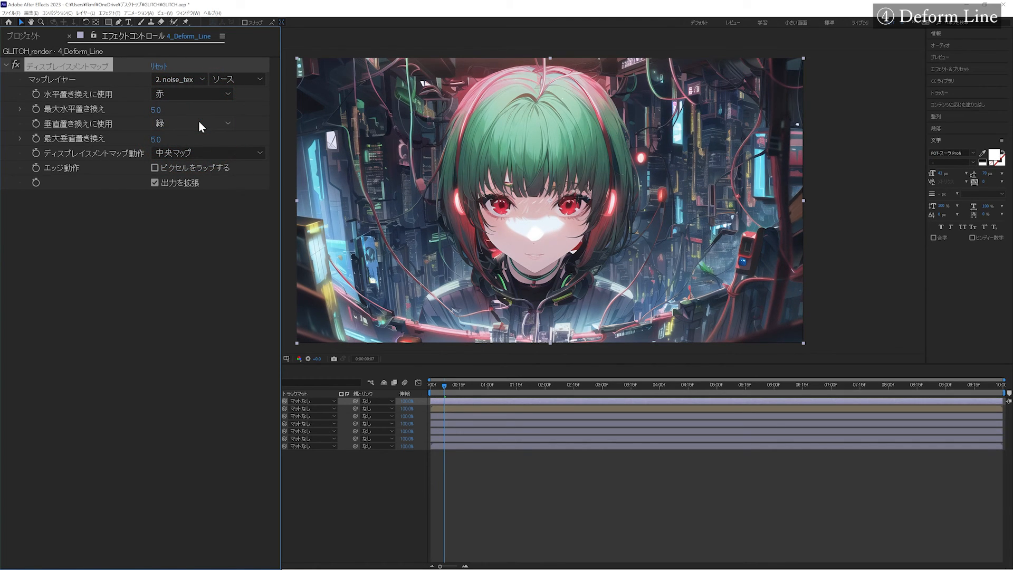
Use luminance for both horizontal and vertical displacement in Displacement Map, and set the maximum horizontal displacement to 80.
left_click(186, 95)
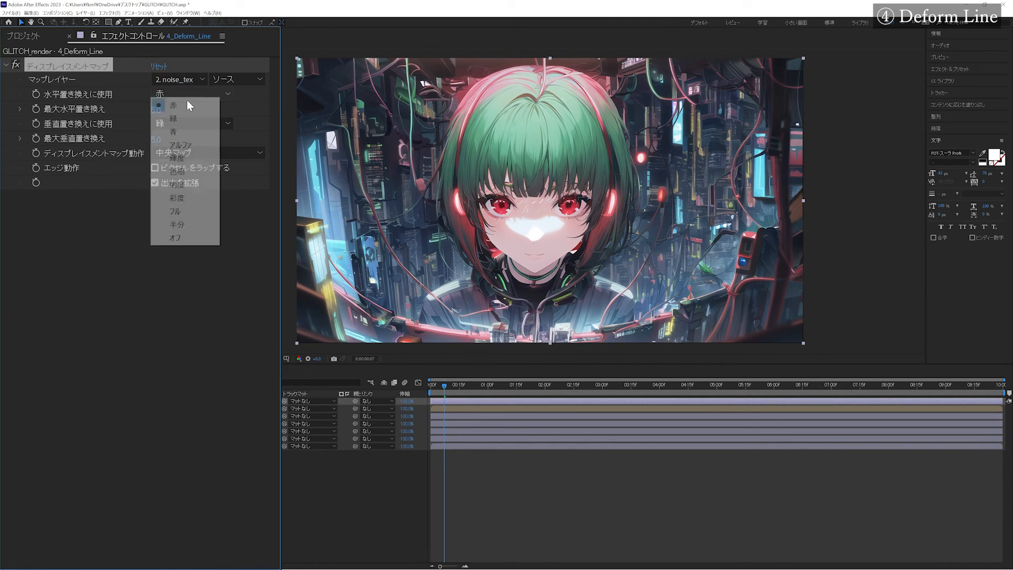
left_click(186, 157)
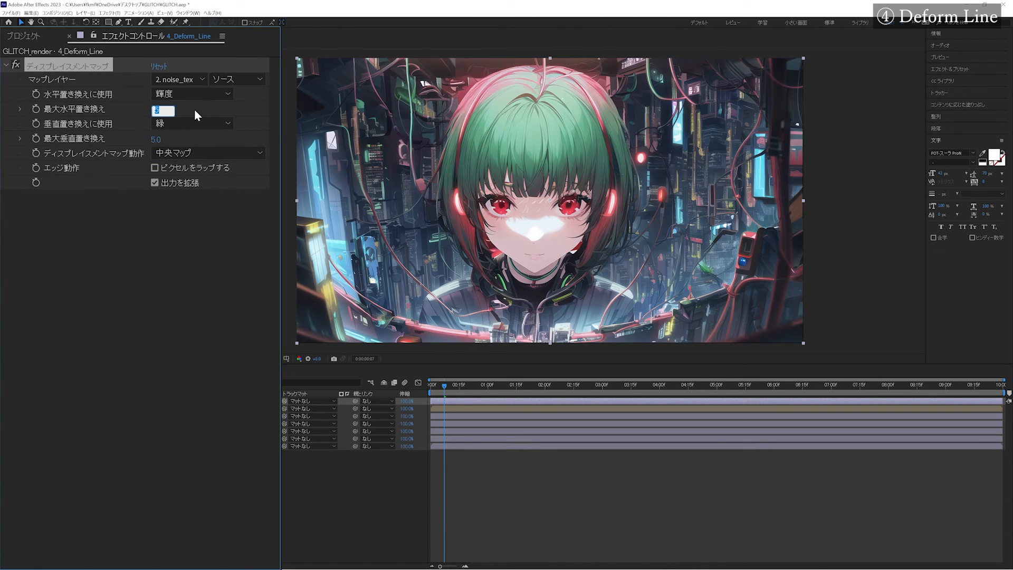
type("80")
key("Return")
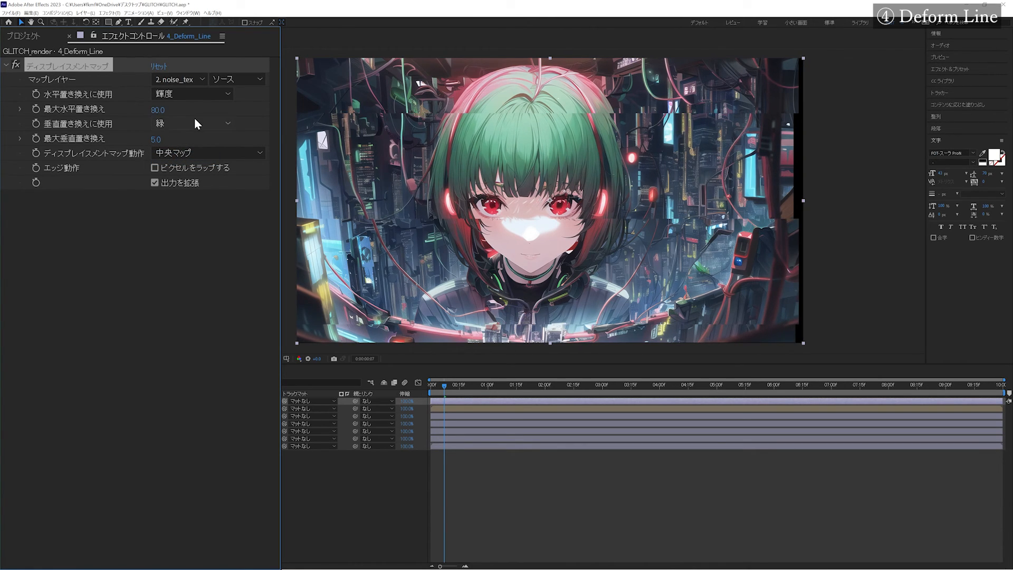
left_click(194, 123)
left_click(185, 187)
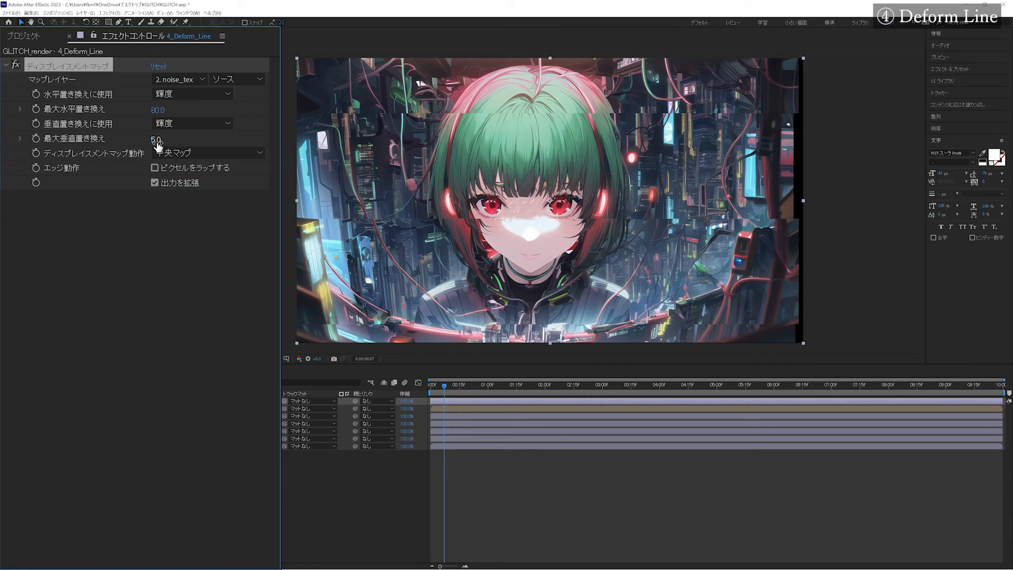
Set the maximum vertical displacement to 14 and add the Motion Tile effect above Displacement Map on 4_Deform_Line.
type("14")
key("Return")
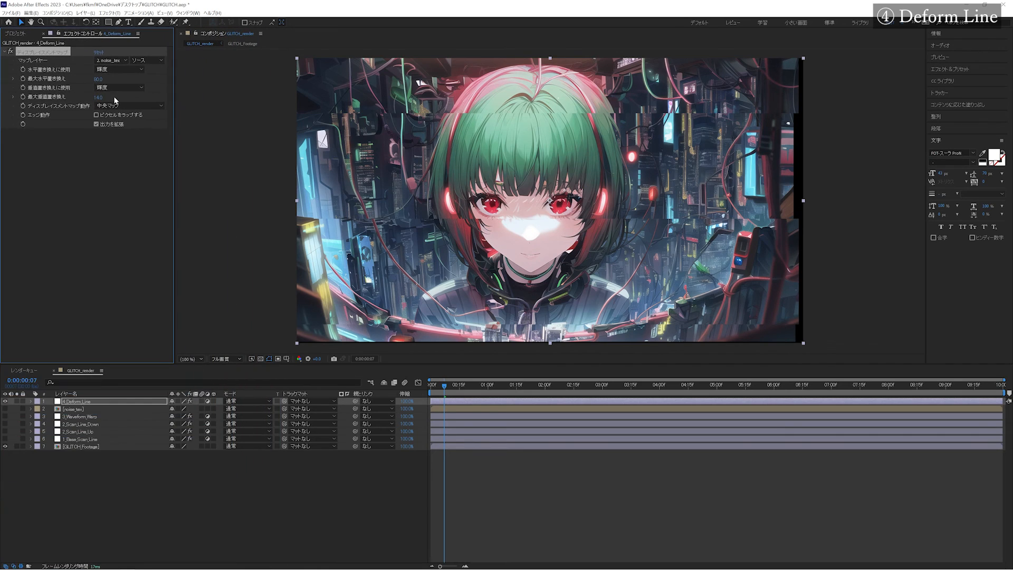
left_click(116, 15)
mouse_move(141, 354)
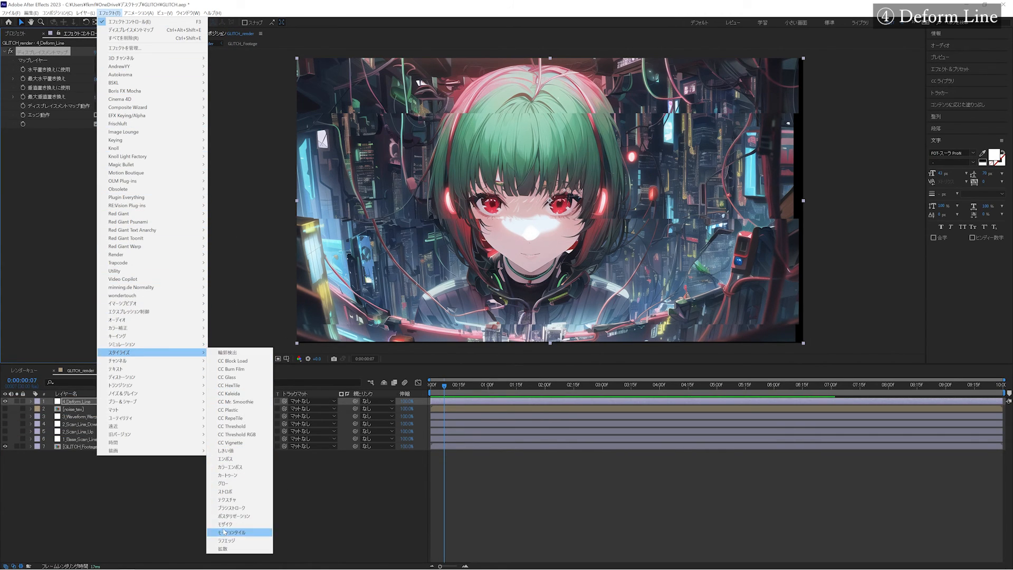
left_click(232, 533)
left_click_drag(45, 167, 57, 55)
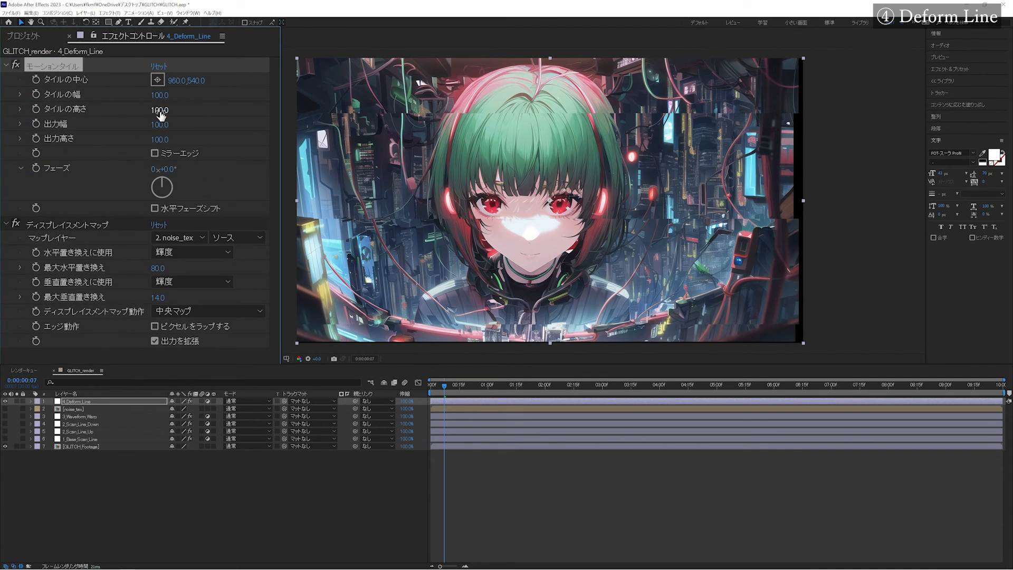
Set Motion Tile's output width and output height to 150, enable mirror edges, and preview the animation.
type("150")
key("Return")
left_click(160, 140)
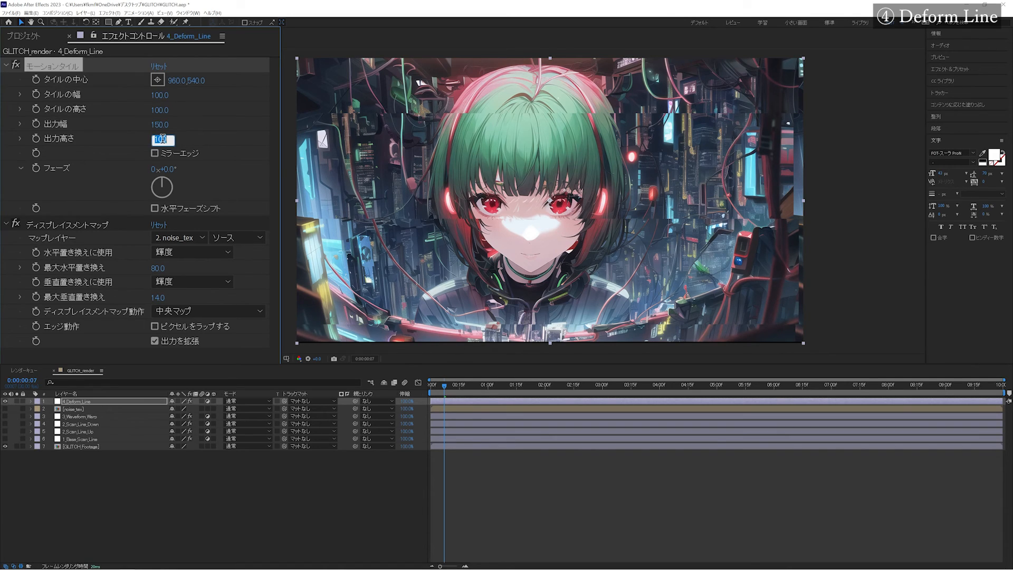
key("Return")
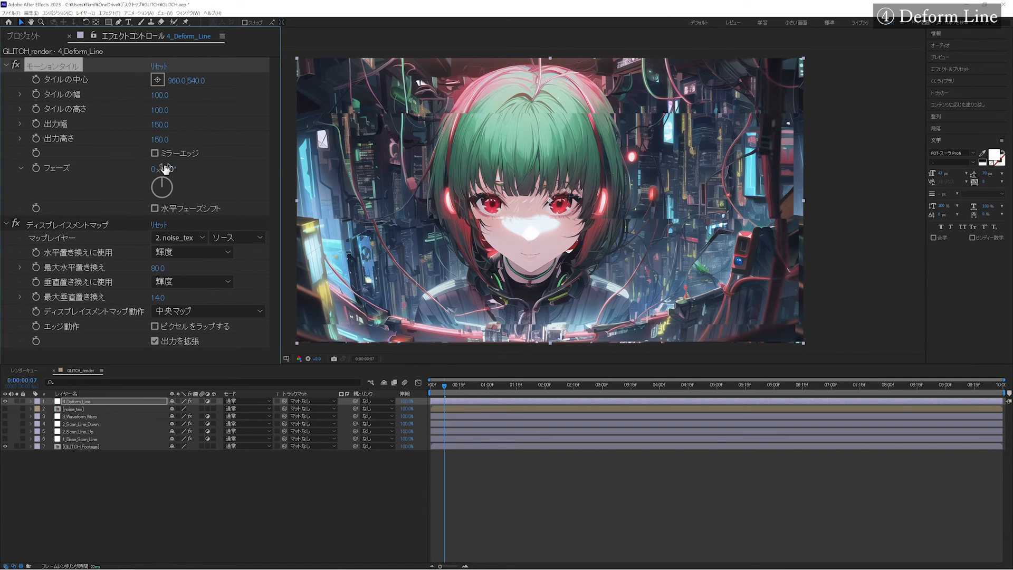
left_click(156, 153)
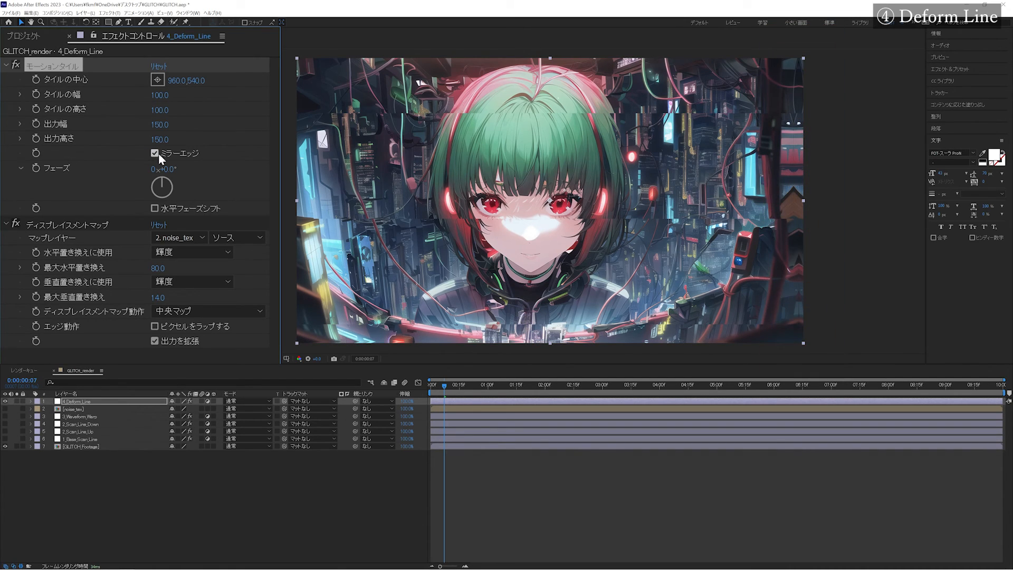
left_click(550, 201)
key("space")
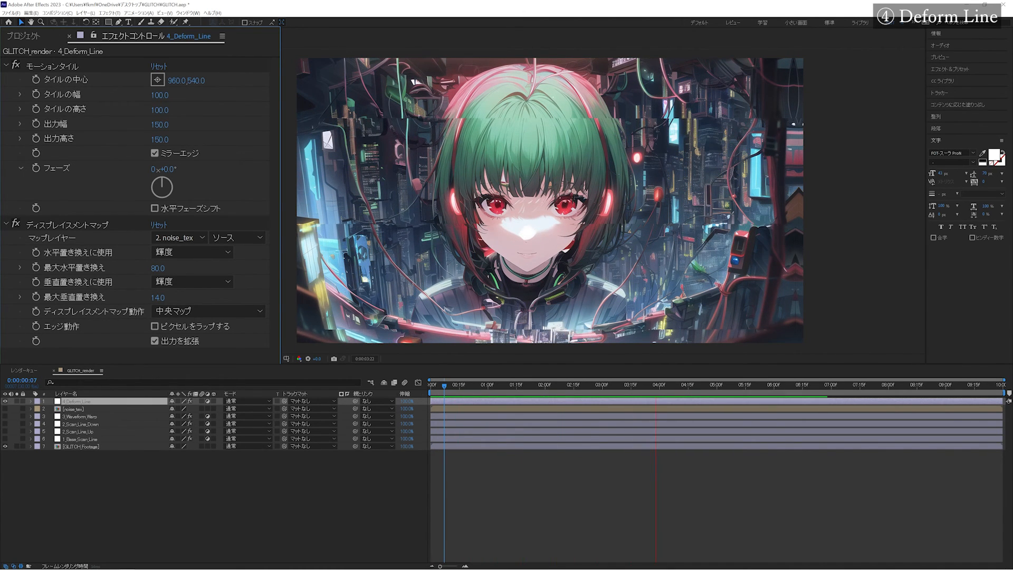
key("space")
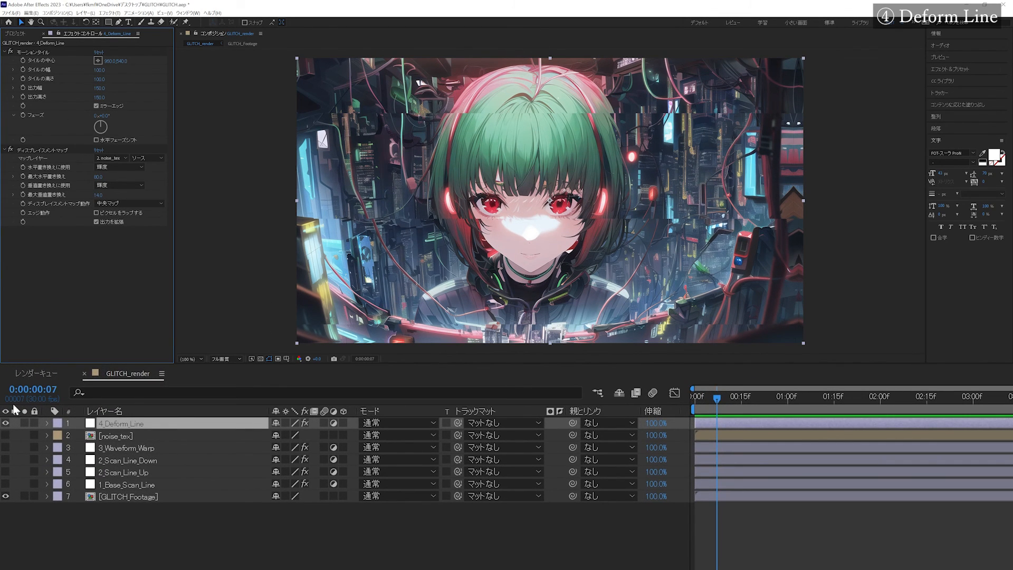
Hide 4_Deform_Line, then duplicate it and rename the copy 4_Deform_Line_wiggle.
left_click(6, 423)
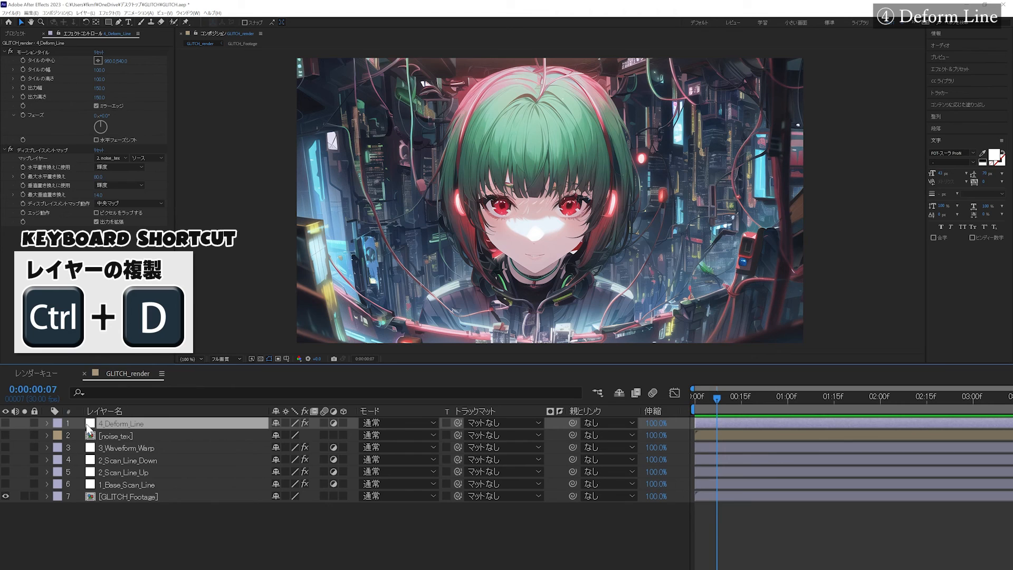
key("ctrl+d")
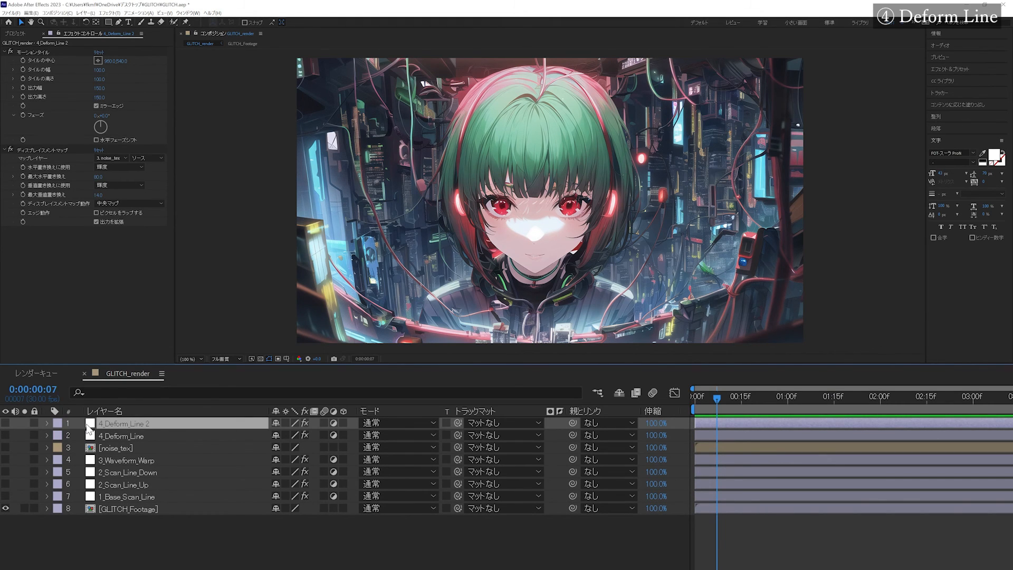
key("Return")
key("End")
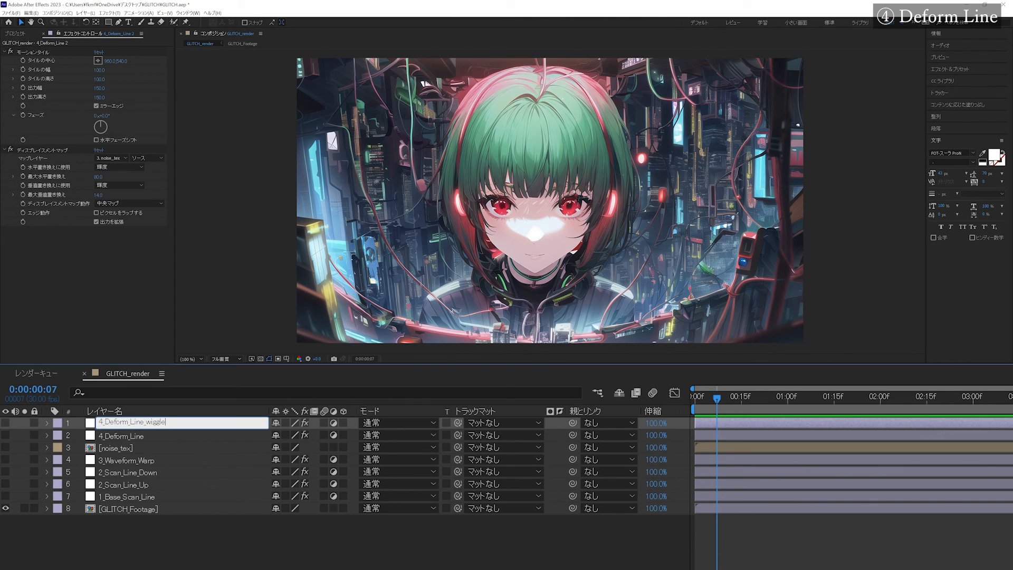
key("Return")
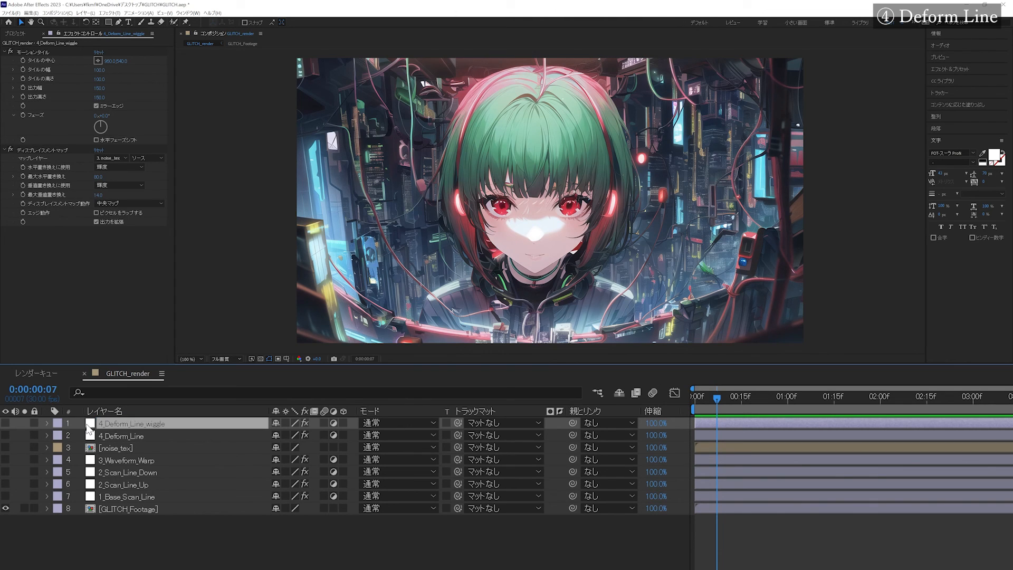
Show 4_Deform_Line_wiggle, drive its maximum horizontal displacement with the expression noise(time*5)*100, and preview the animation.
left_click(6, 423)
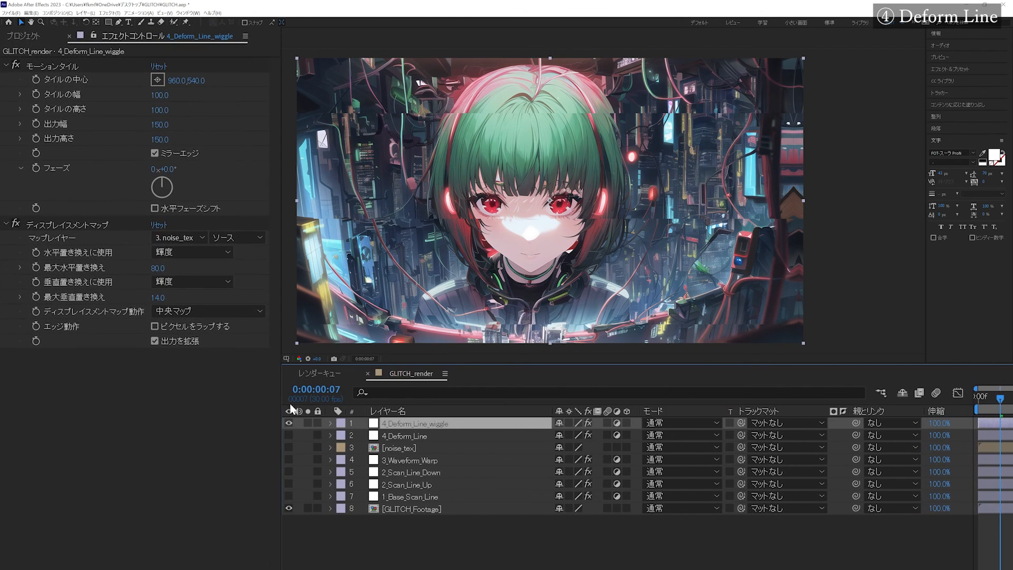
left_click(36, 267, "alt")
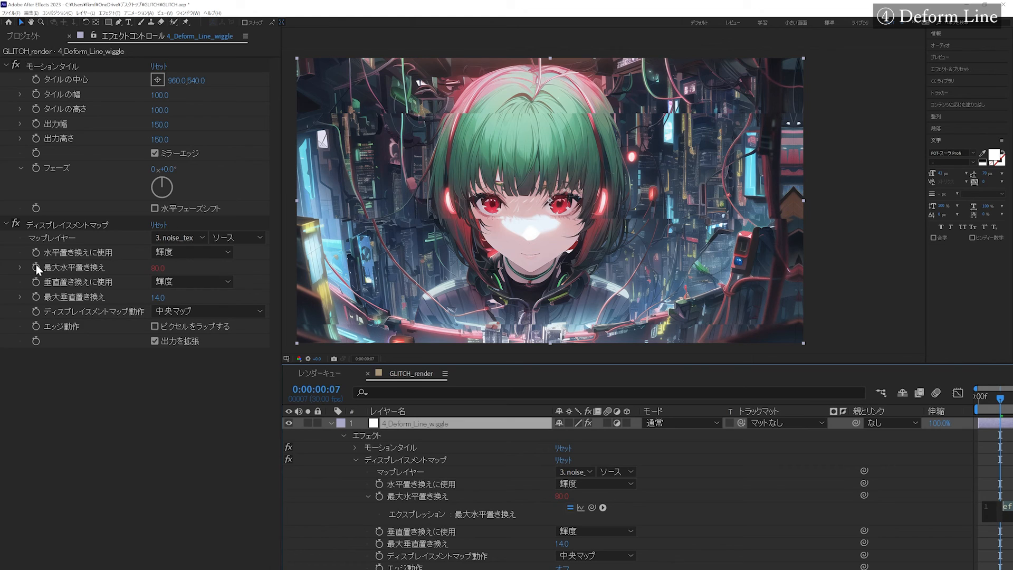
type("nois")
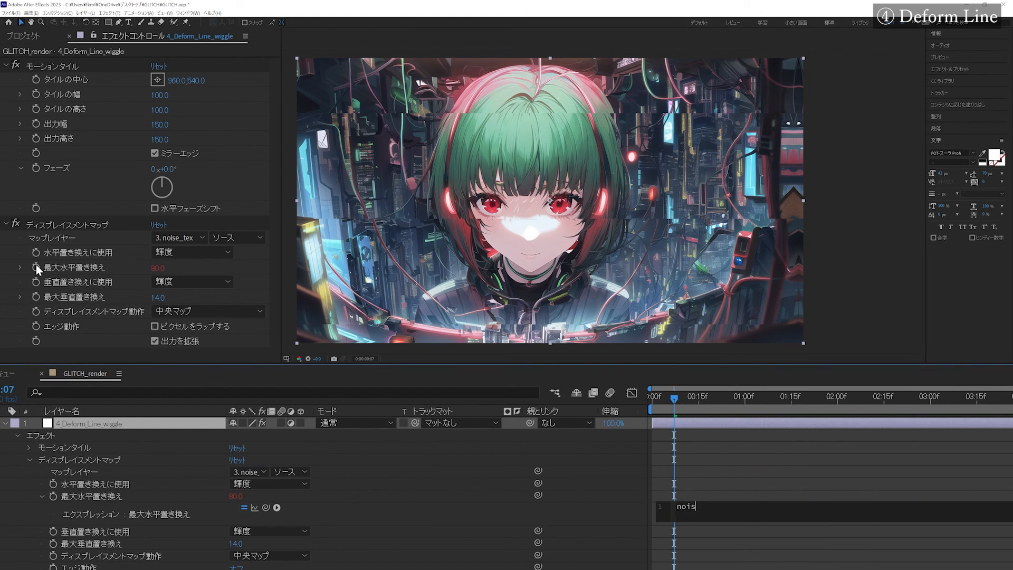
type("e(time*")
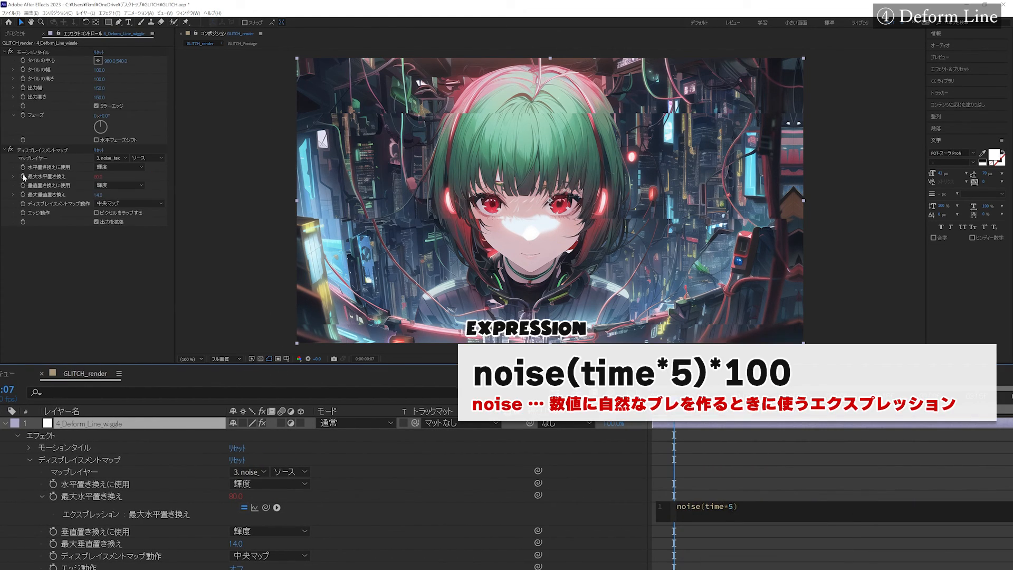
key("KP_Enter")
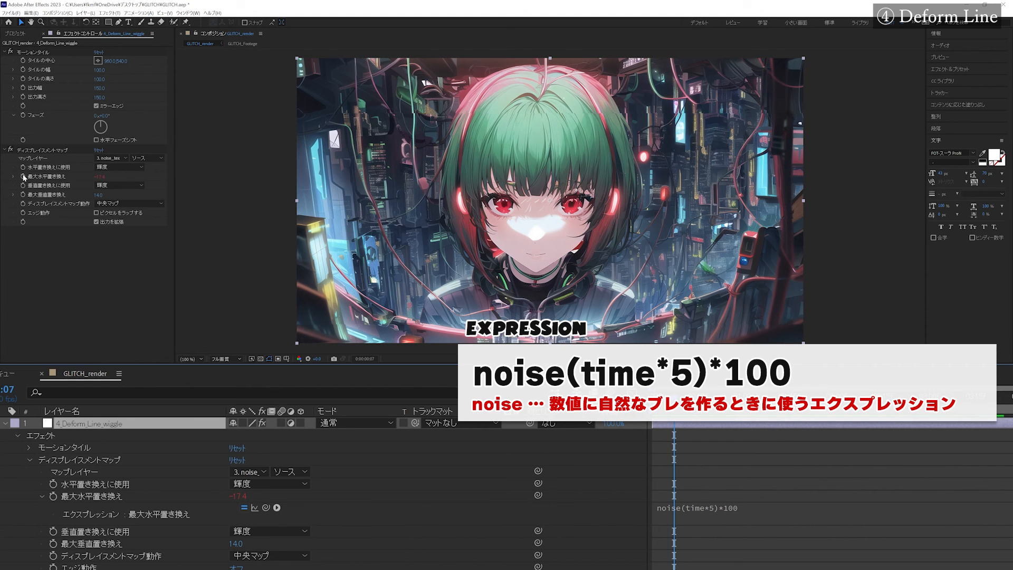
key("space")
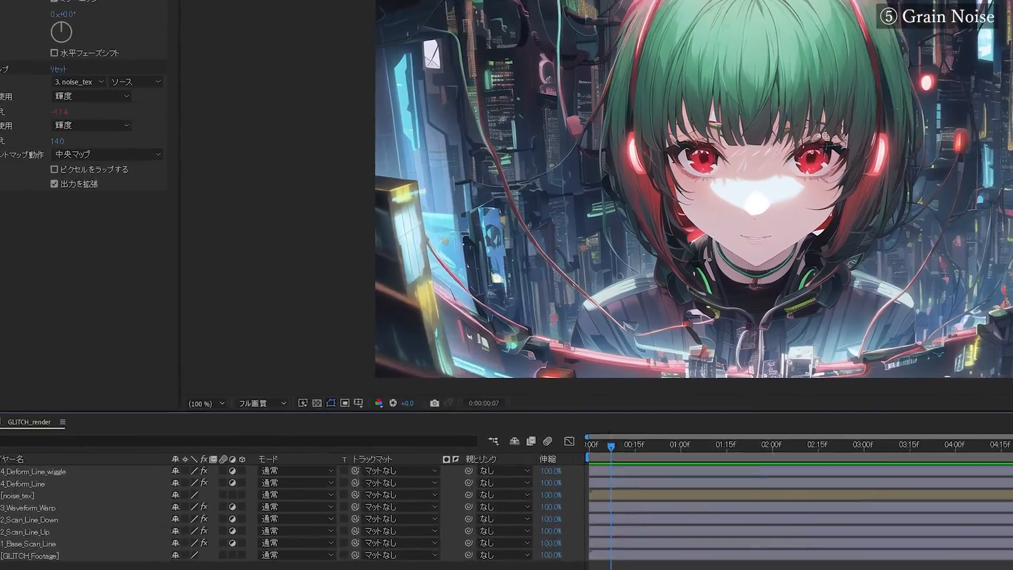
Create a gray solid at the top of the stack and name it 5_Grain_Noise.
key("ctrl+y")
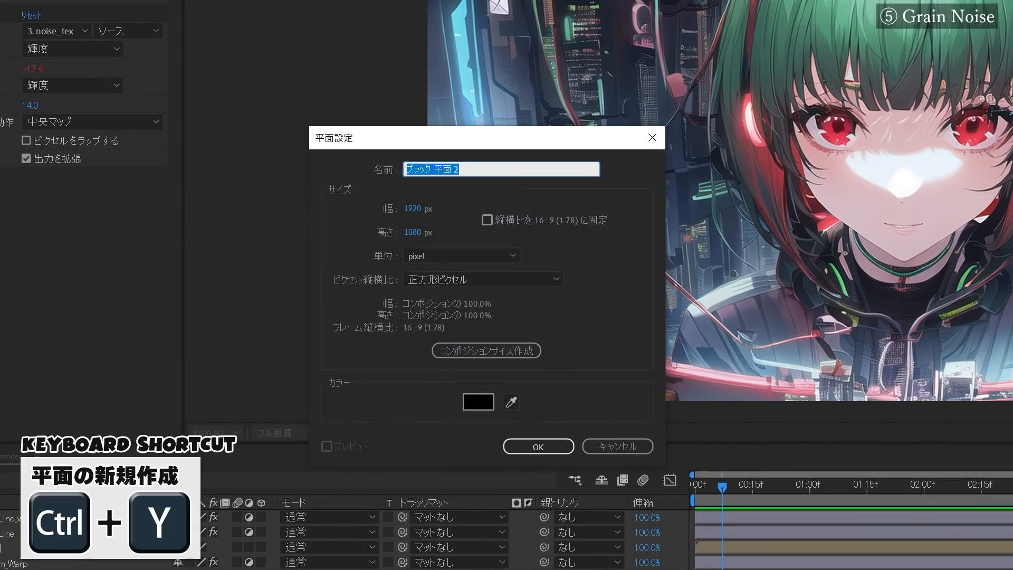
left_click(478, 403)
left_click_drag(76, 178, 21, 179)
key("Return")
key("Return")
key("Return")
type("5")
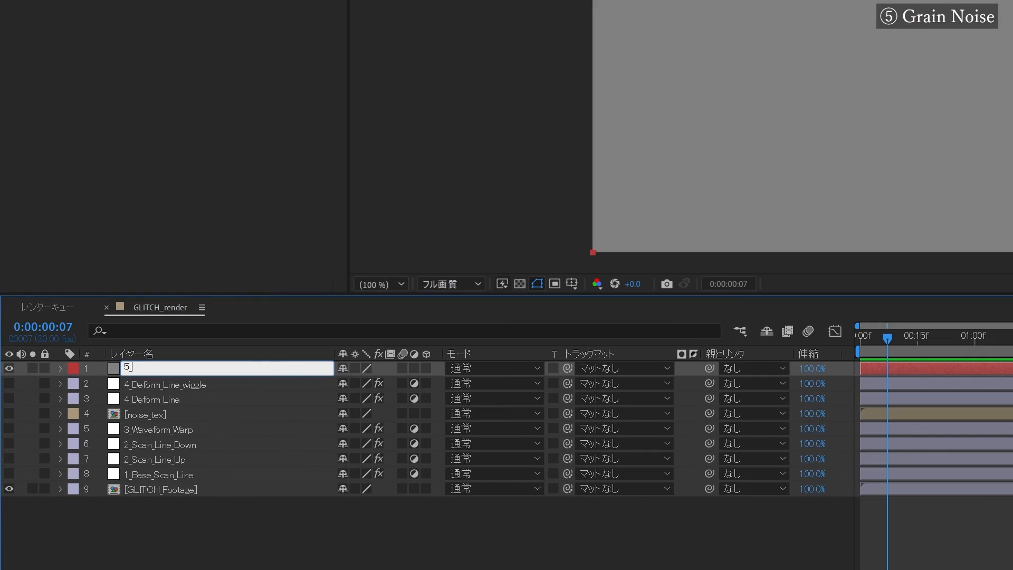
type("_Grain_Noise")
key("Return")
Apply the Noise effect to 5_Grain_Noise with an amount of 100% and set the layer's blending mode to Overlay.
left_click(110, 13)
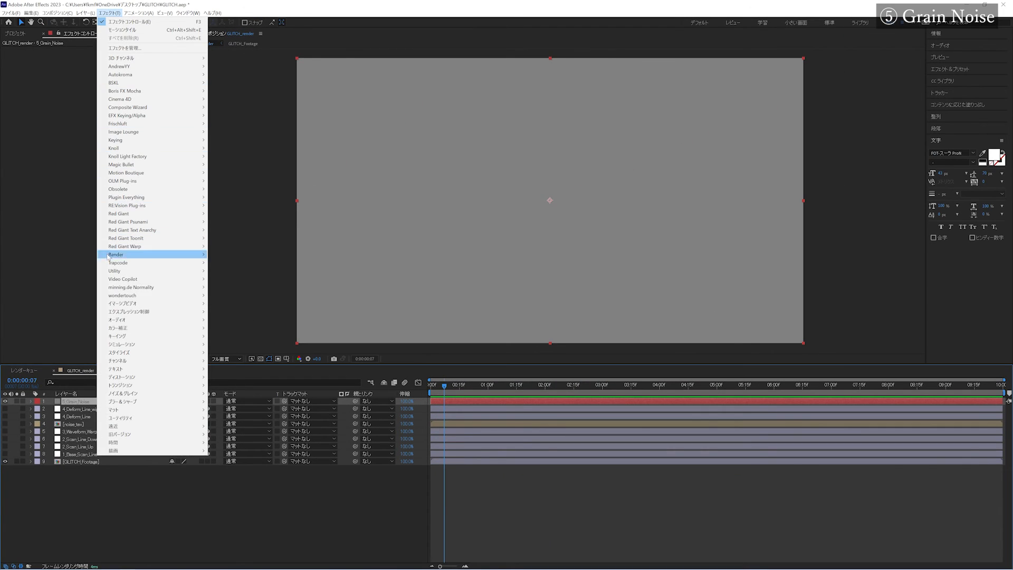
mouse_move(154, 393)
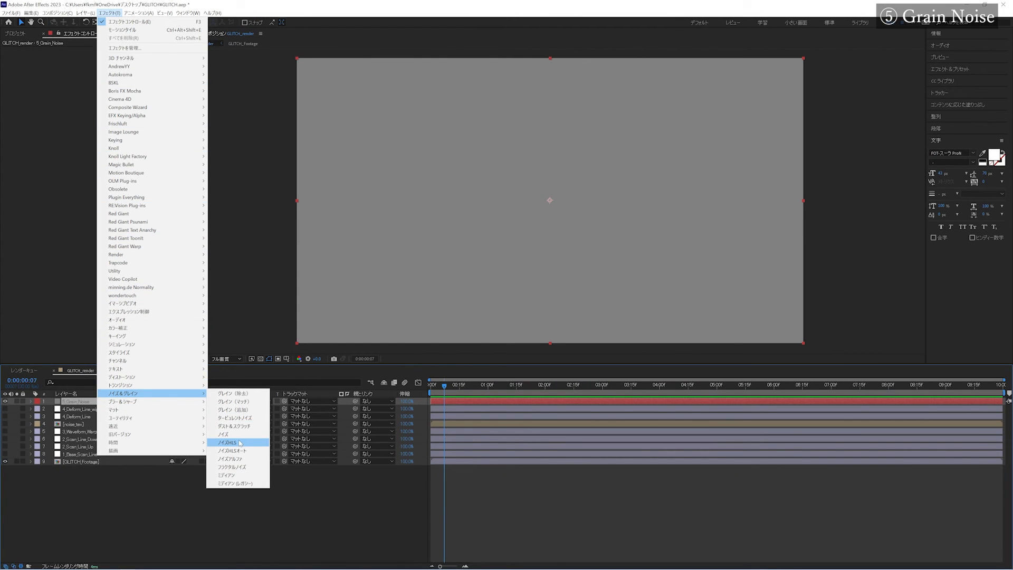
left_click(238, 435)
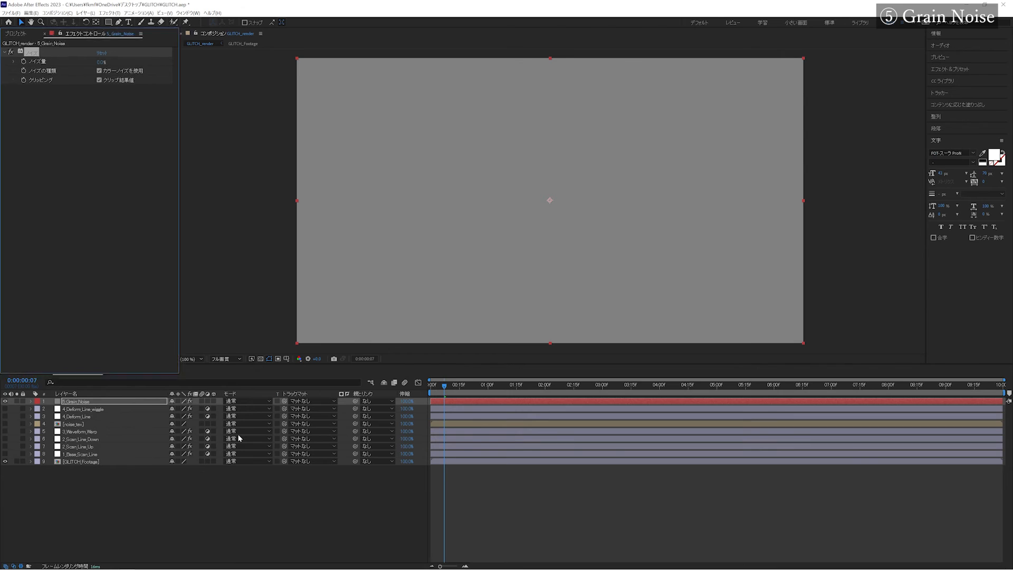
left_click(156, 81)
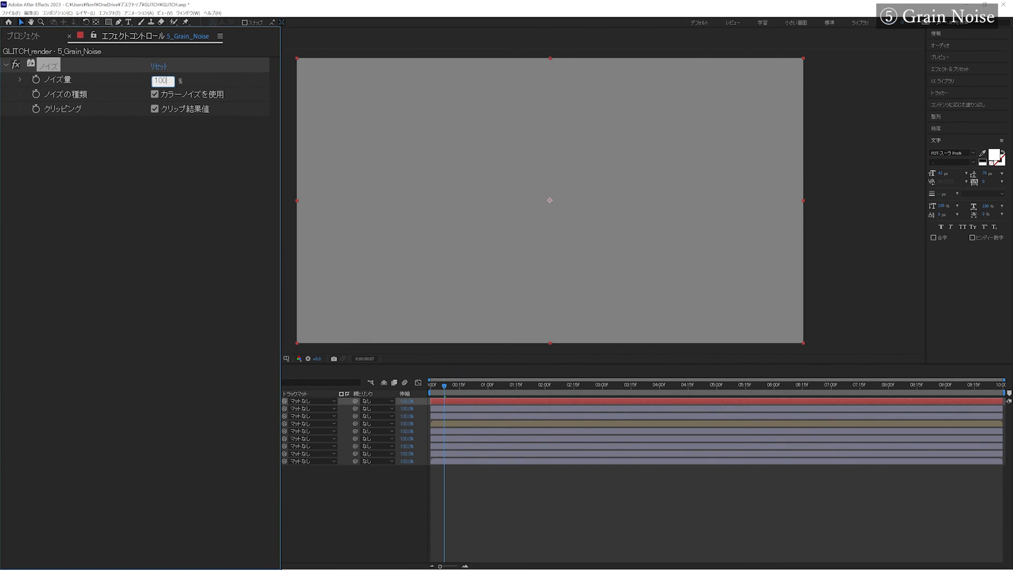
type("100")
key("Return")
left_click(239, 399)
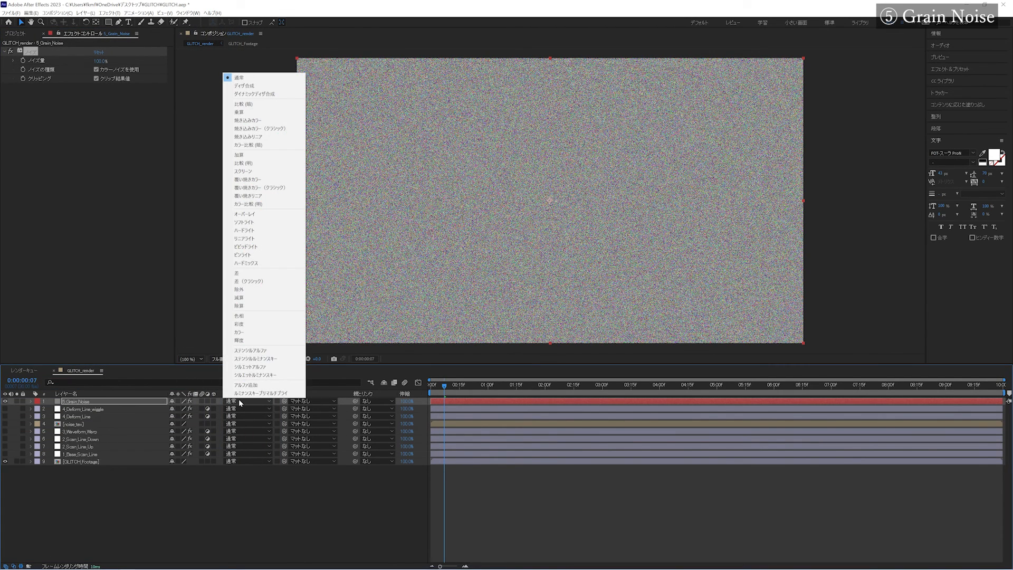
left_click(256, 217)
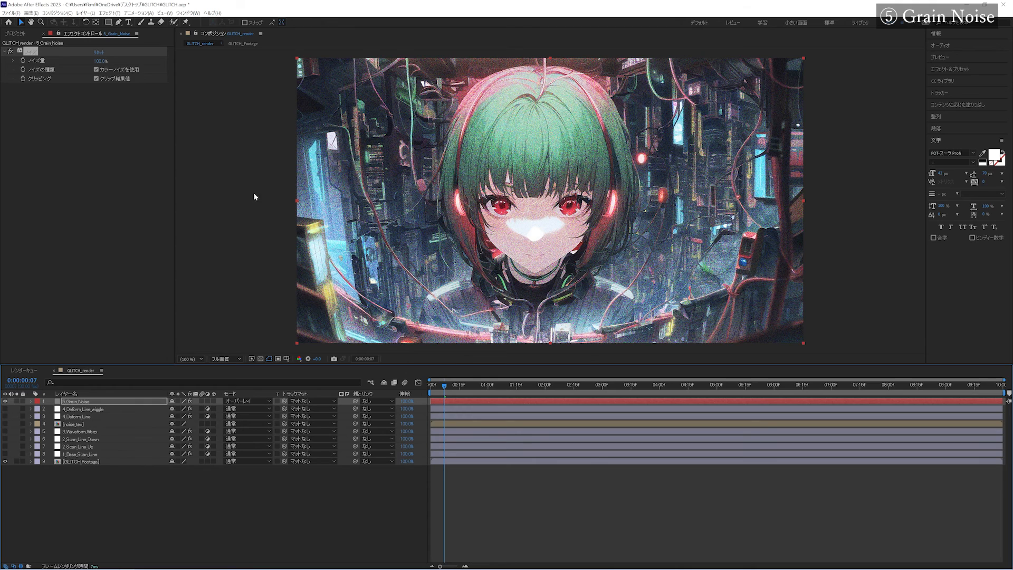
Apply Gaussian Blur to 5_Grain_Noise with a blurriness of 5.
left_click(109, 13)
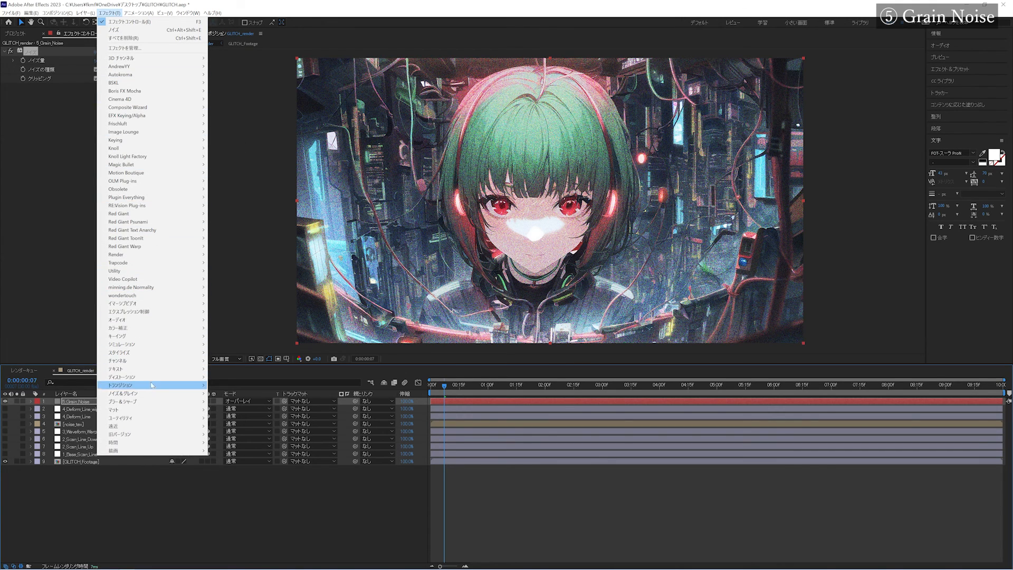
mouse_move(153, 402)
left_click(231, 459)
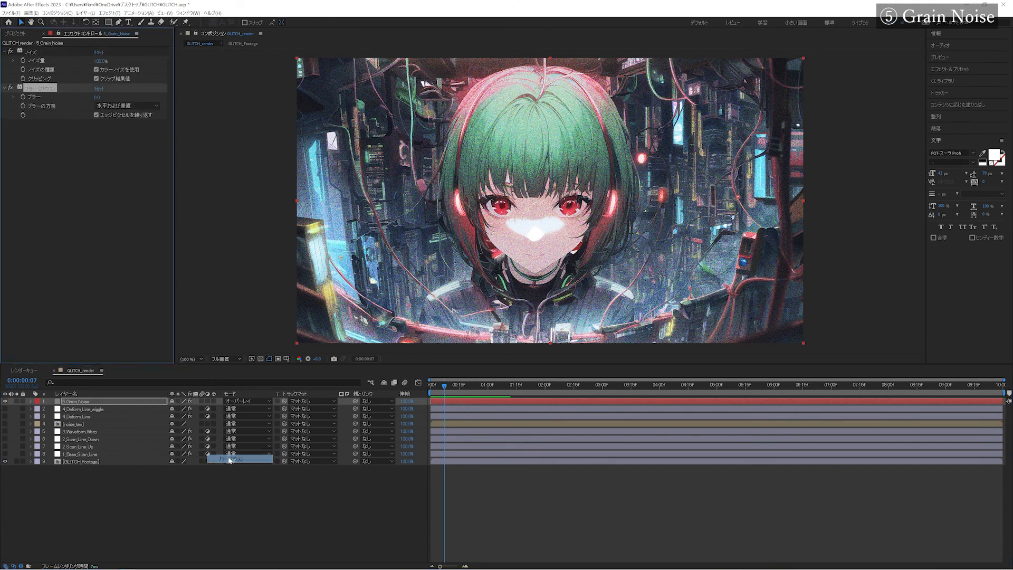
left_click(162, 138)
type("5")
key("Return")
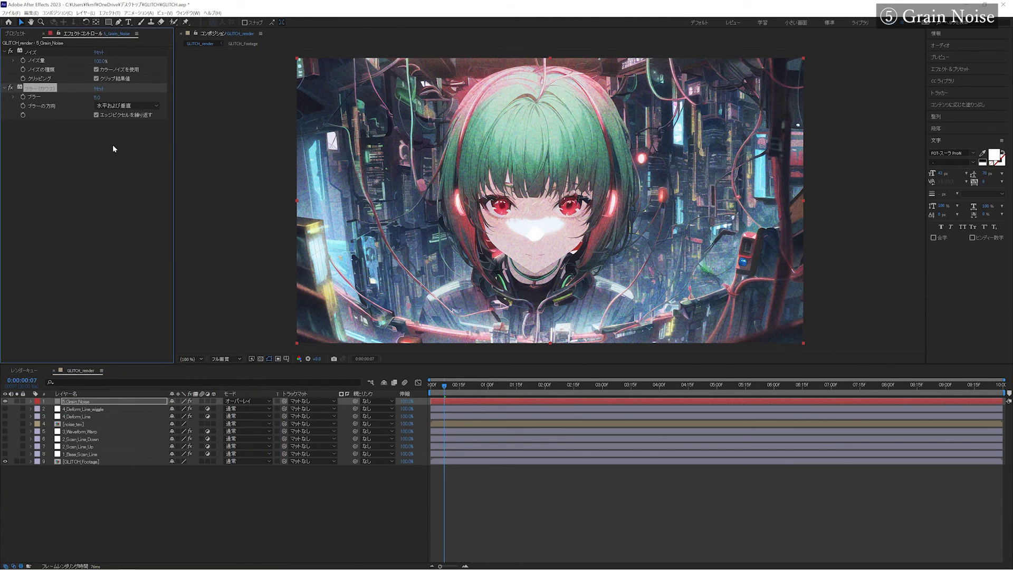
Apply the Magnify effect to 5_Grain_Noise with magnification 160 and size 4000, and preview the grain.
left_click(110, 12)
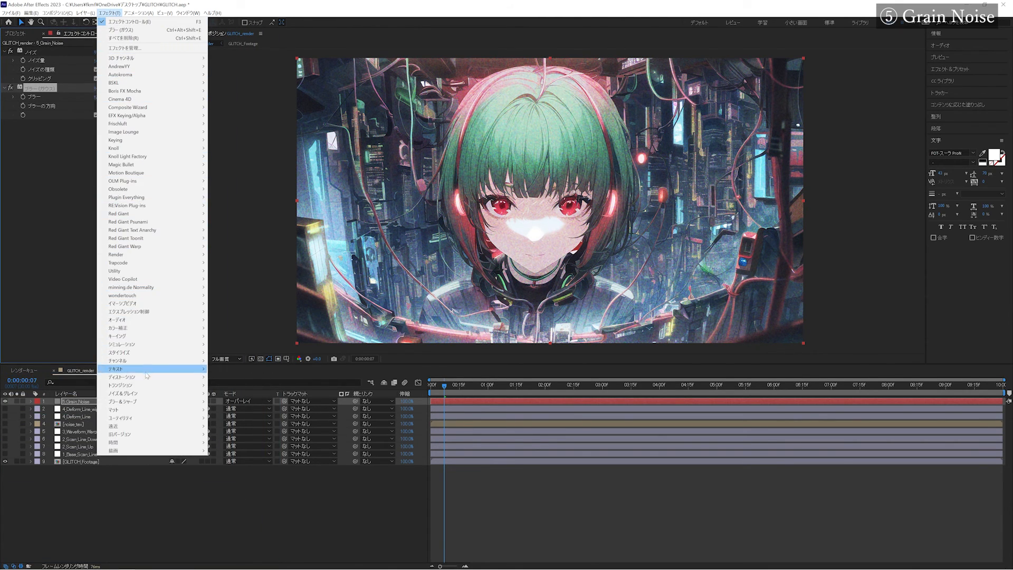
mouse_move(147, 378)
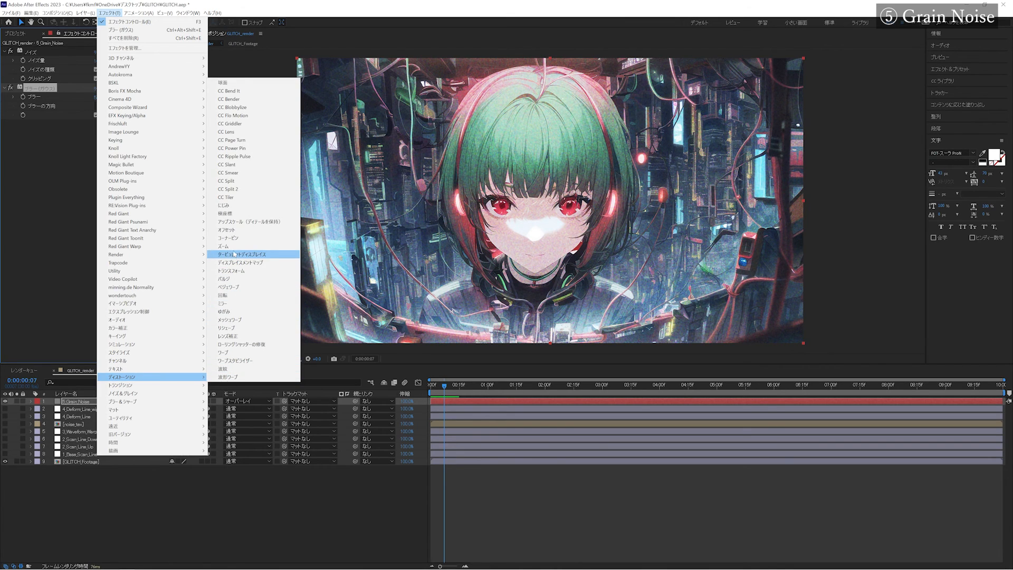
left_click(235, 246)
left_click(155, 207)
type("16")
left_click(158, 258)
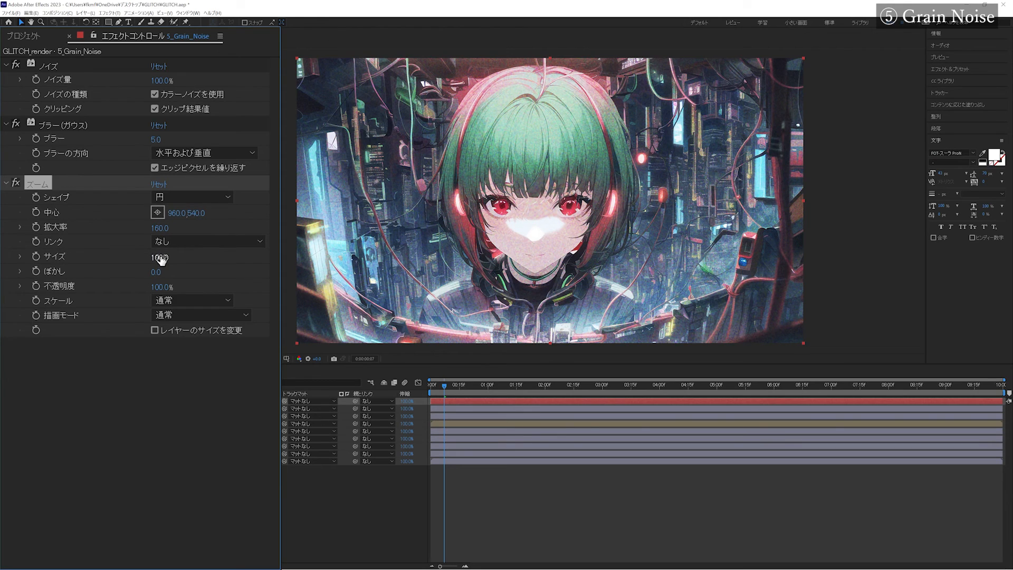
type("4000")
key("Return")
left_click(173, 407)
key("space")
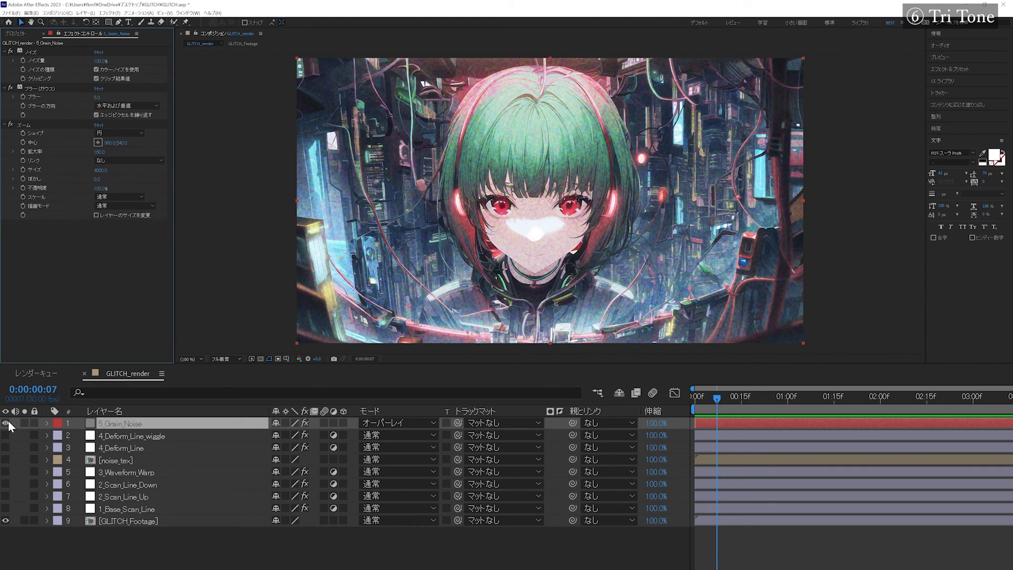
Create an adjustment layer above 5_Grain_Noise and name it 6_Tri_Tone.
left_click(115, 560)
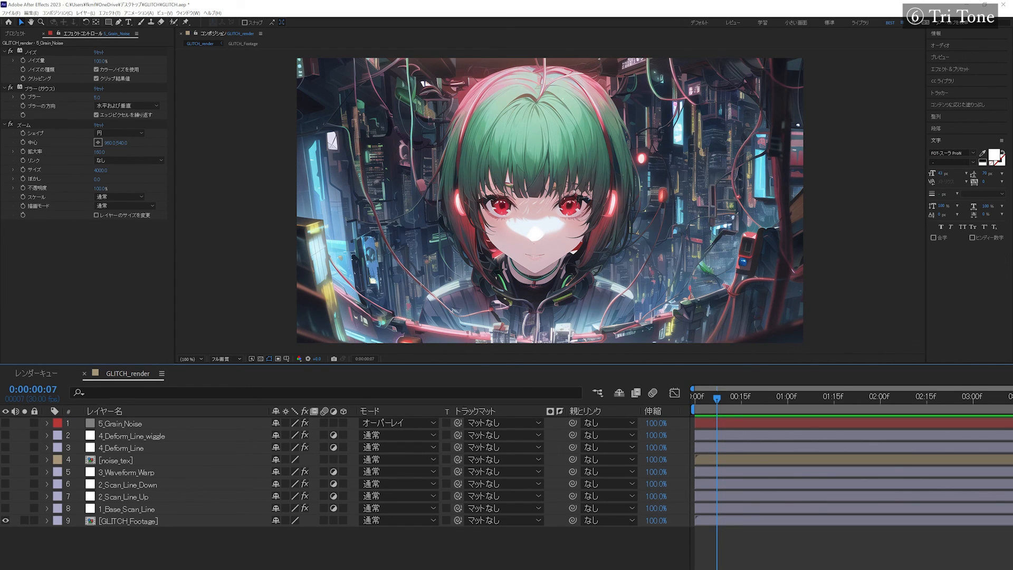
key("ctrl+alt+y")
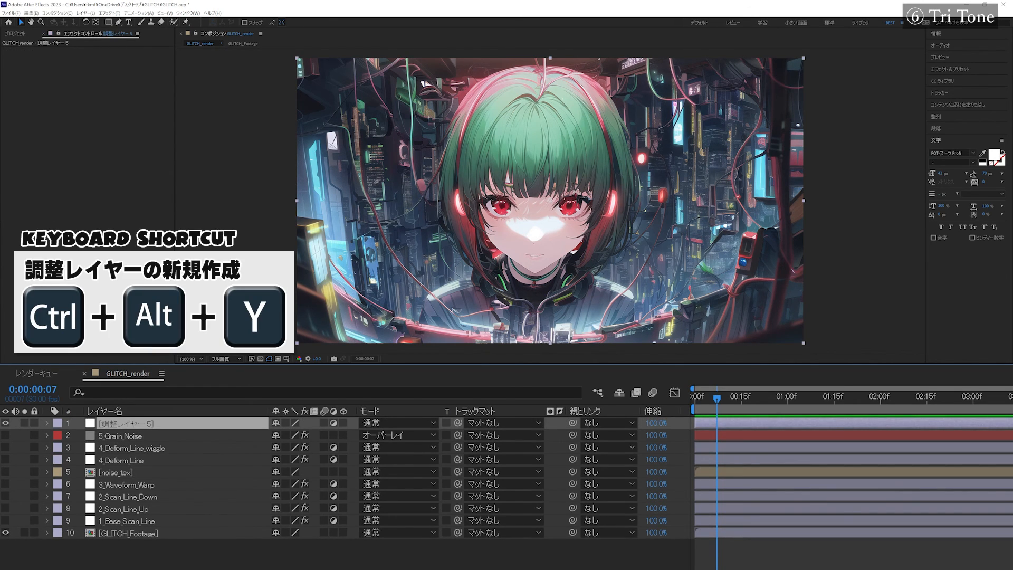
key("Return")
type("6_T")
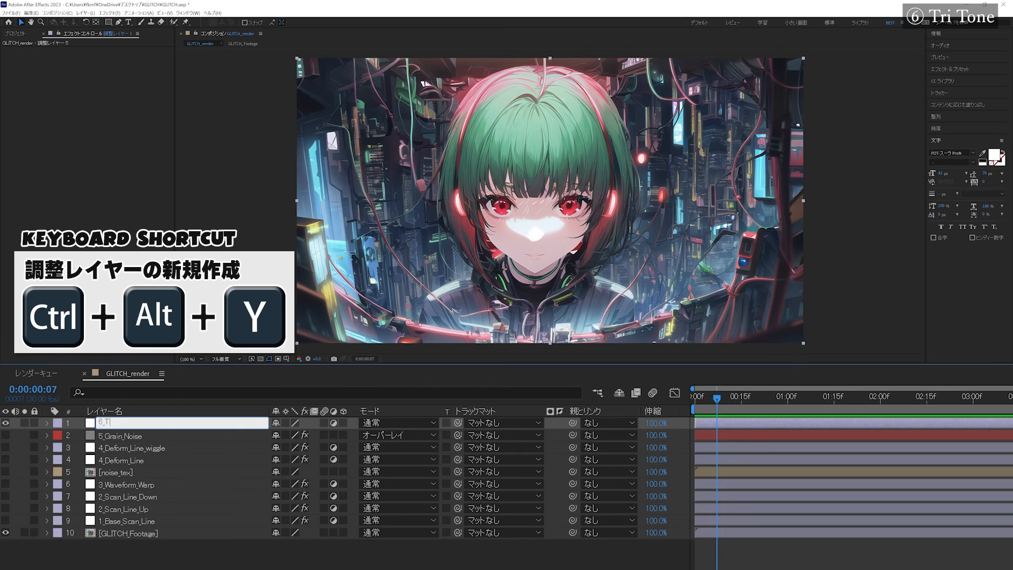
type("ri_Tone")
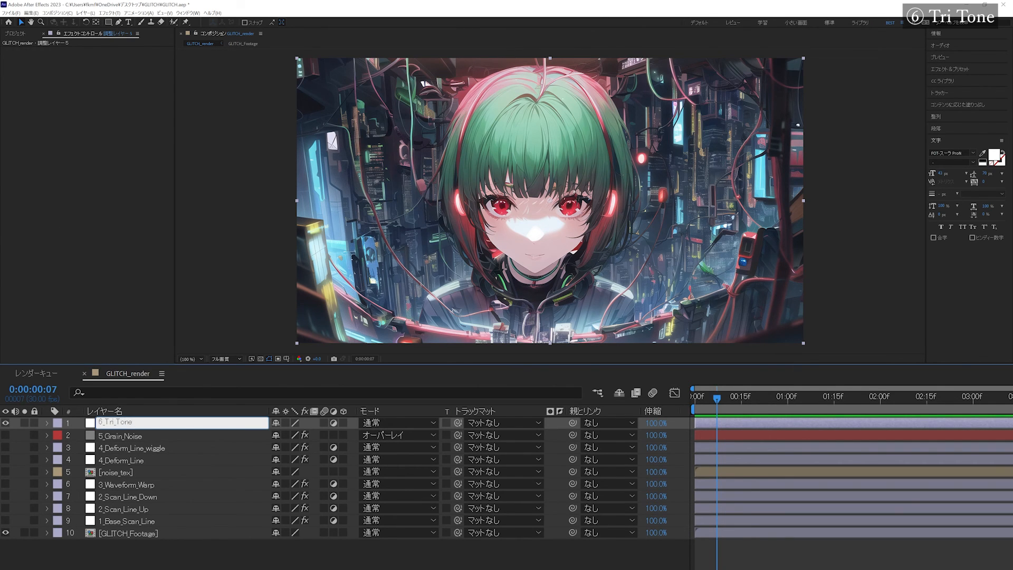
key("Return")
Apply the Tritone color correction effect to 6_Tri_Tone and set its highlights to pale blue, D7F0FF.
left_click(109, 12)
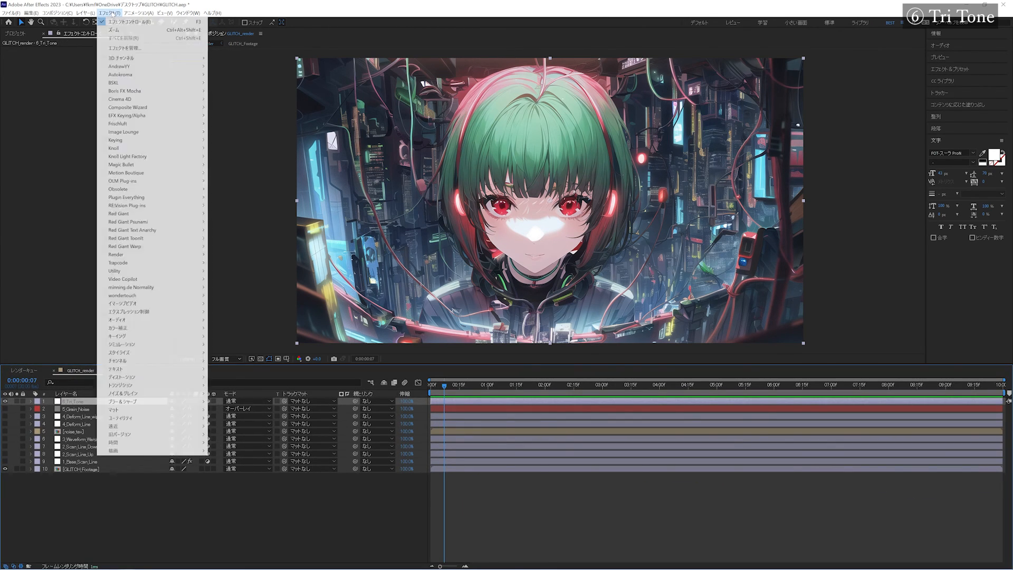
mouse_move(125, 329)
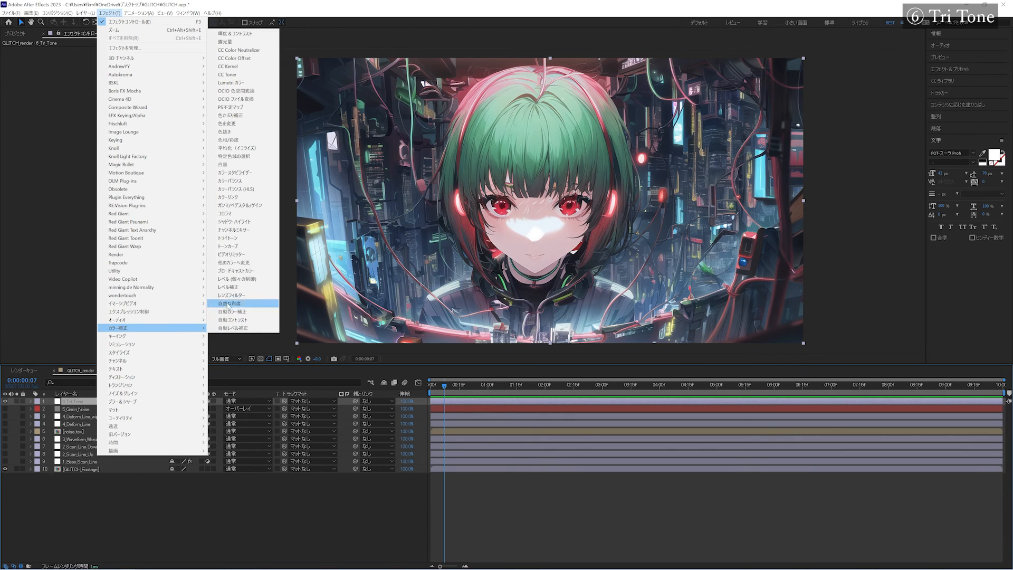
left_click(239, 238)
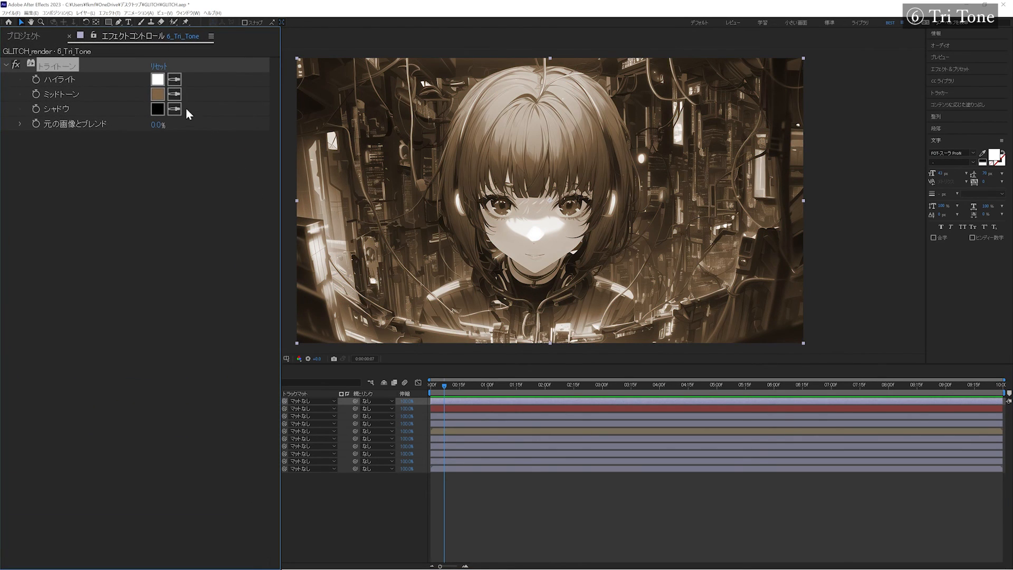
left_click(158, 80)
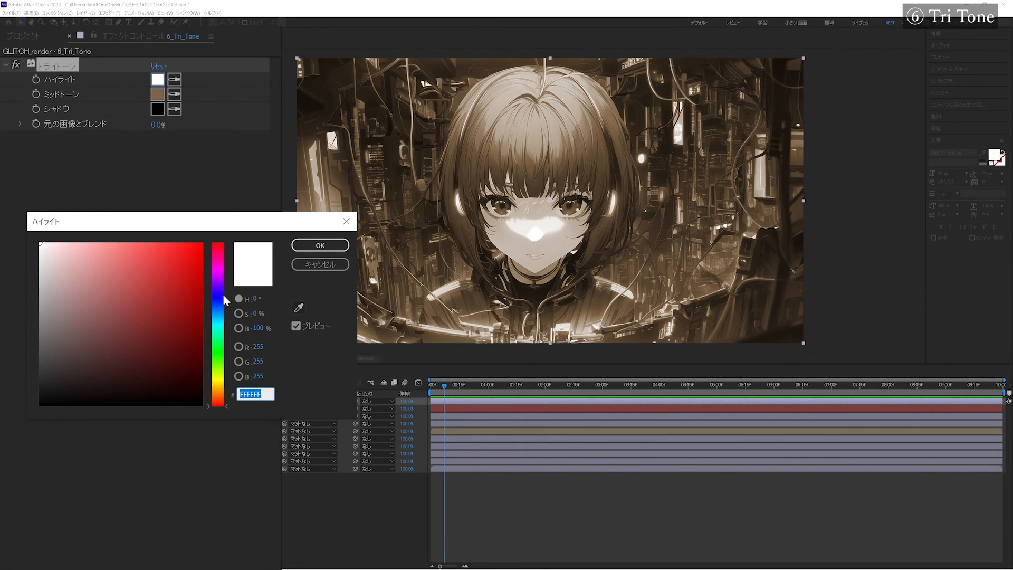
left_click(222, 314)
left_click(67, 243)
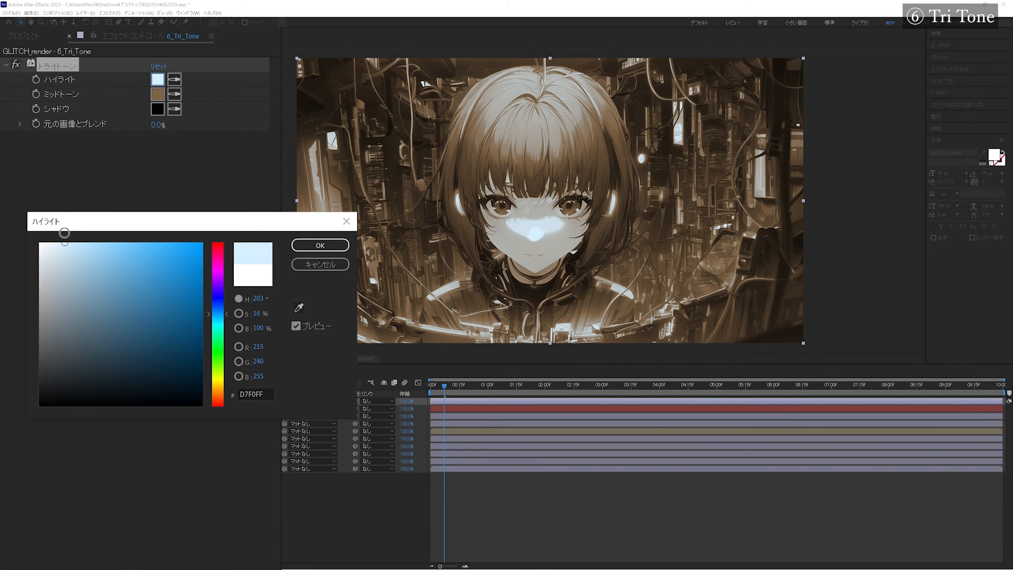
left_click(320, 246)
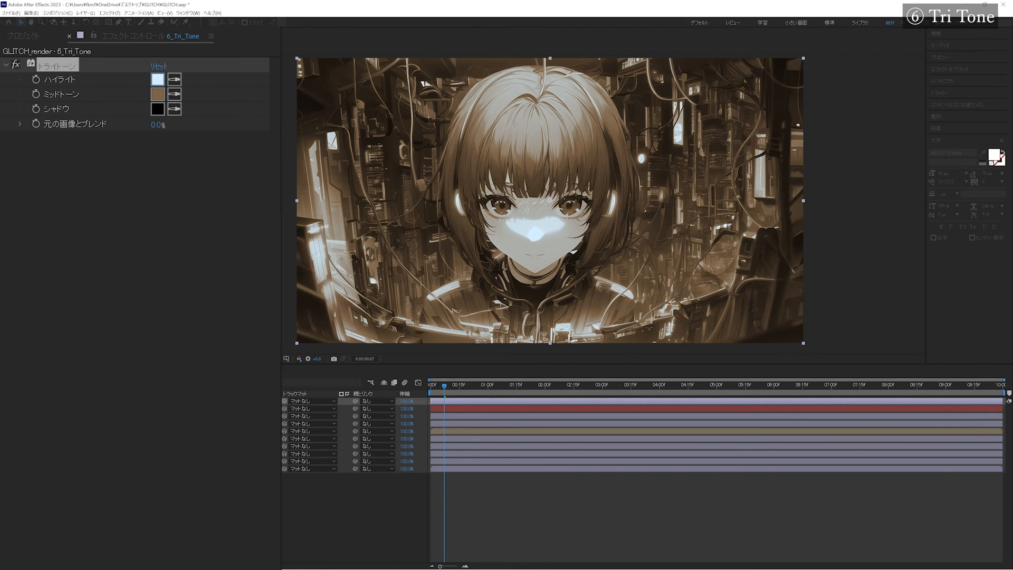
Set the Tritone midtones to a bright, fully saturated blue.
left_click(160, 94)
left_click(218, 315)
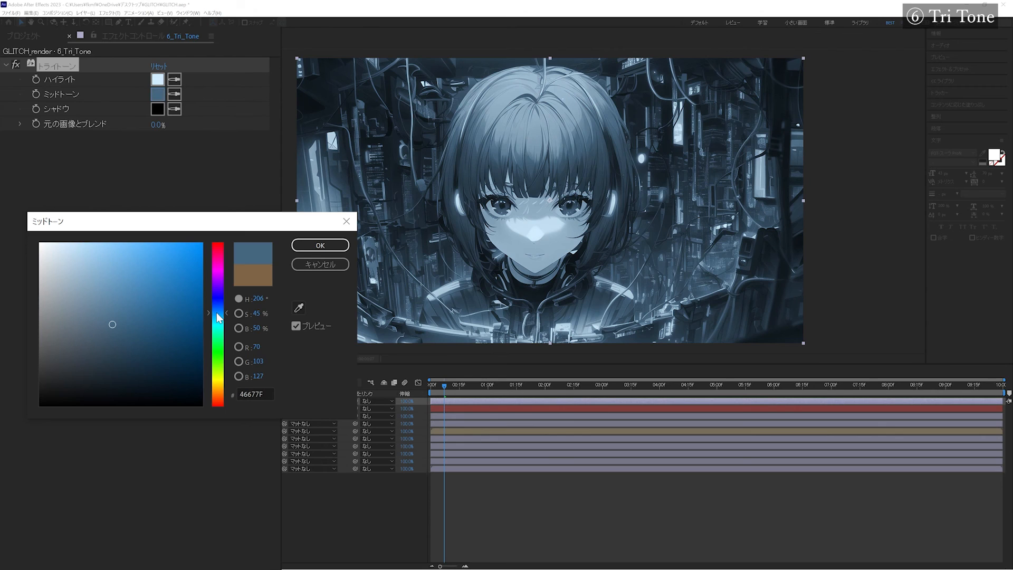
left_click(173, 293)
left_click(321, 246)
Sample the midtone blue for the Tritone shadows and darken it to 002E51.
left_click(175, 108)
left_click(158, 94)
left_click(157, 109)
left_click_drag(192, 289, 219, 353)
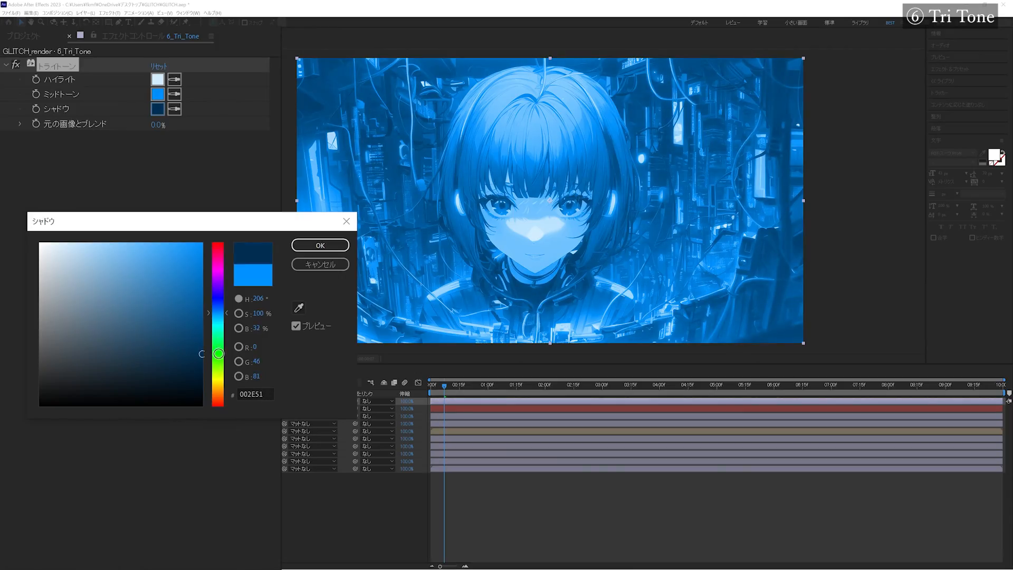
left_click(321, 246)
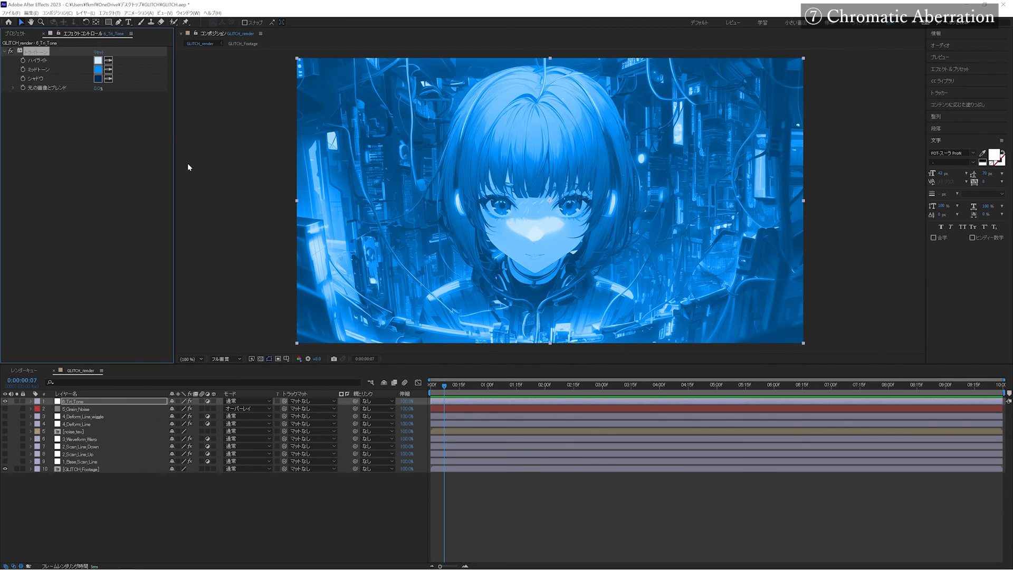
Hide 6_Tri_Tone and move both 2_Scan_Line_Down and 2_Scan_Line_Up to the top of the layer stack.
left_click(5, 401)
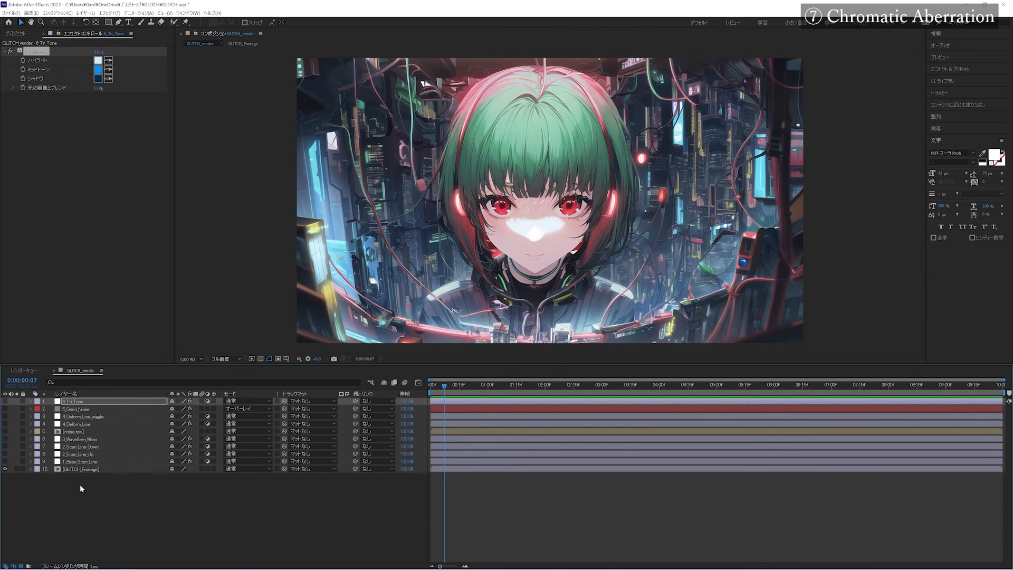
left_click(83, 500)
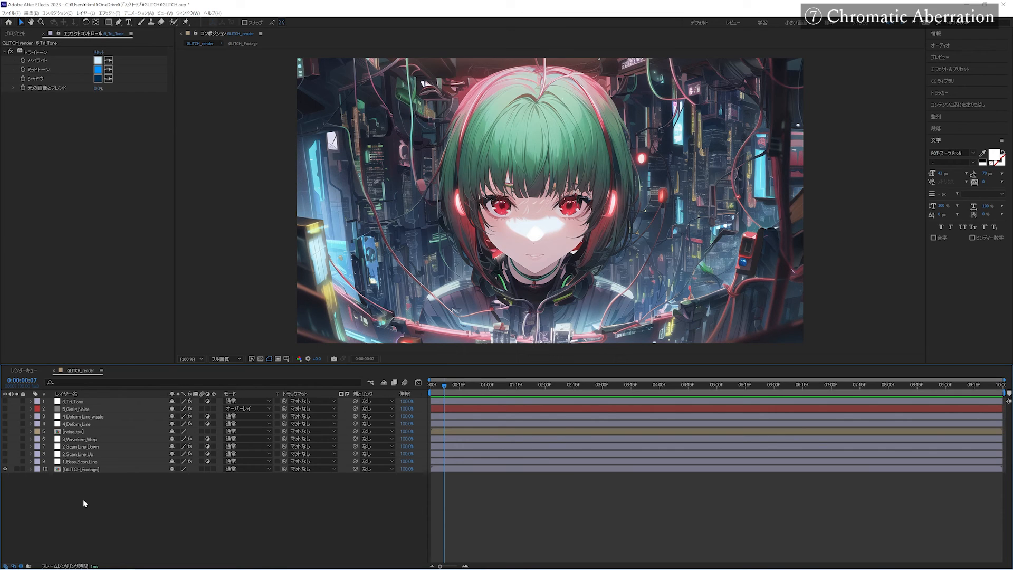
left_click(83, 447)
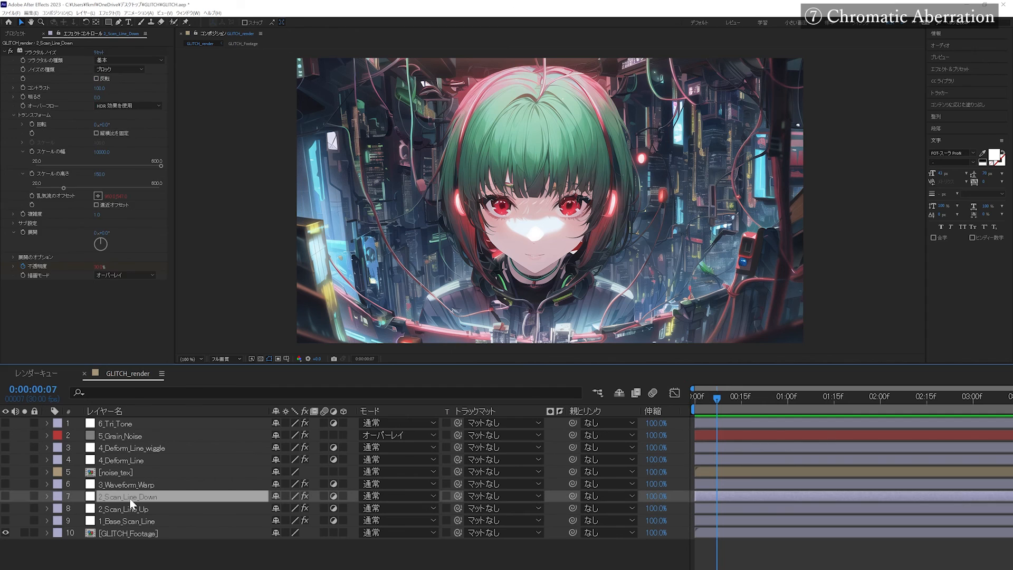
left_click(132, 504, "shift")
left_click_drag(130, 497, 130, 431)
Reorder the stack: 1_Base_Scan_Line directly below 6_Tri_Tone, 3_Waveform_Warp below 5_Grain_Noise, and noise_tex below 3_Waveform_Warp.
left_click_drag(113, 524, 113, 457)
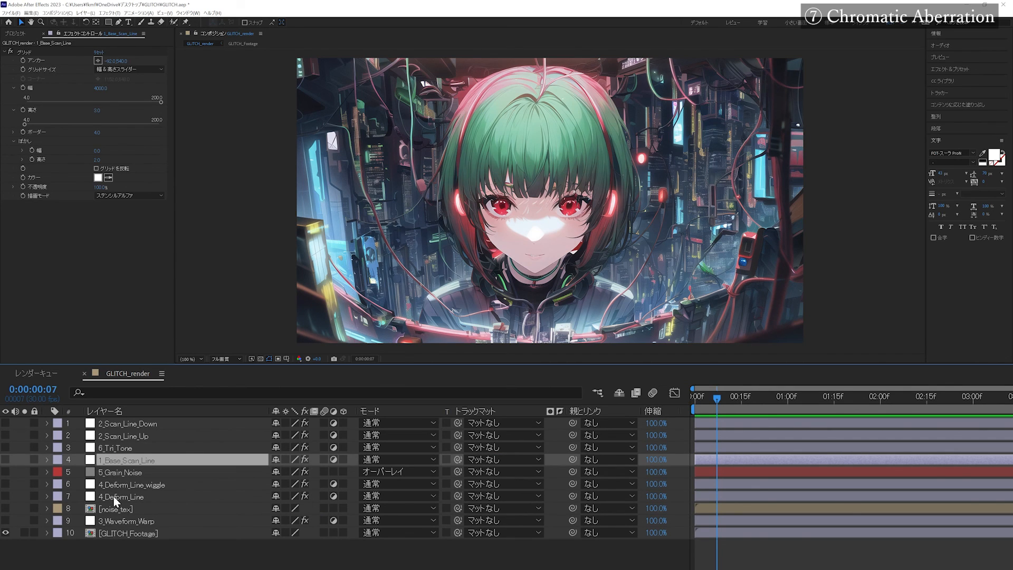
left_click_drag(115, 521, 114, 477)
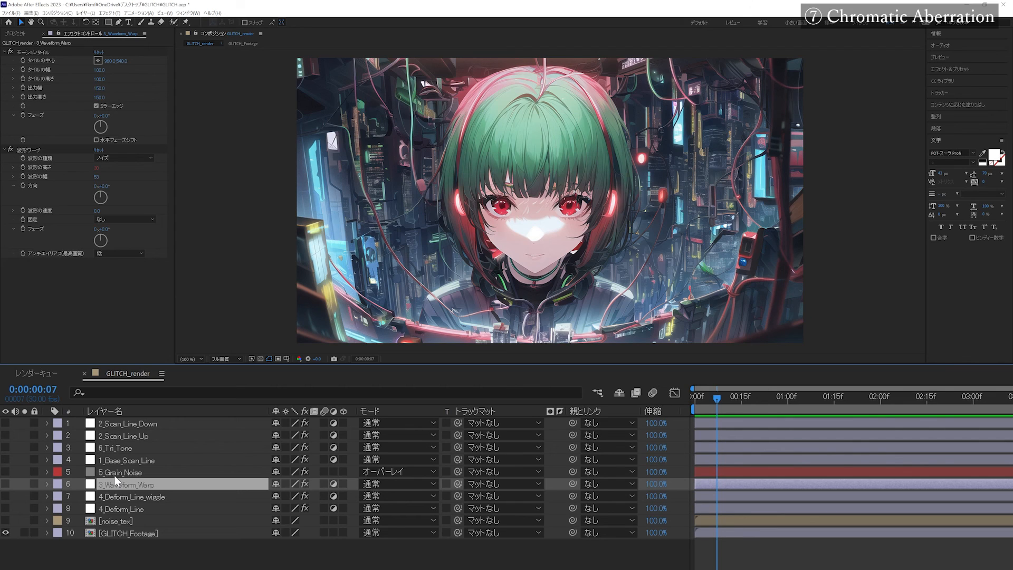
left_click_drag(109, 523, 109, 493)
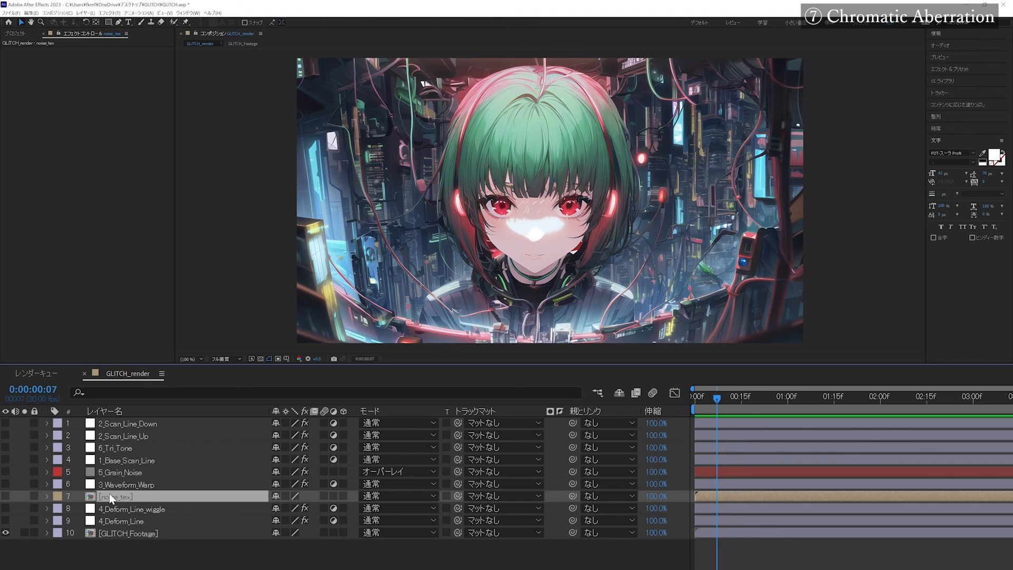
Precompose all layers of GLITCH_render into a new composition named GLITCH_Base.
key("ctrl+a")
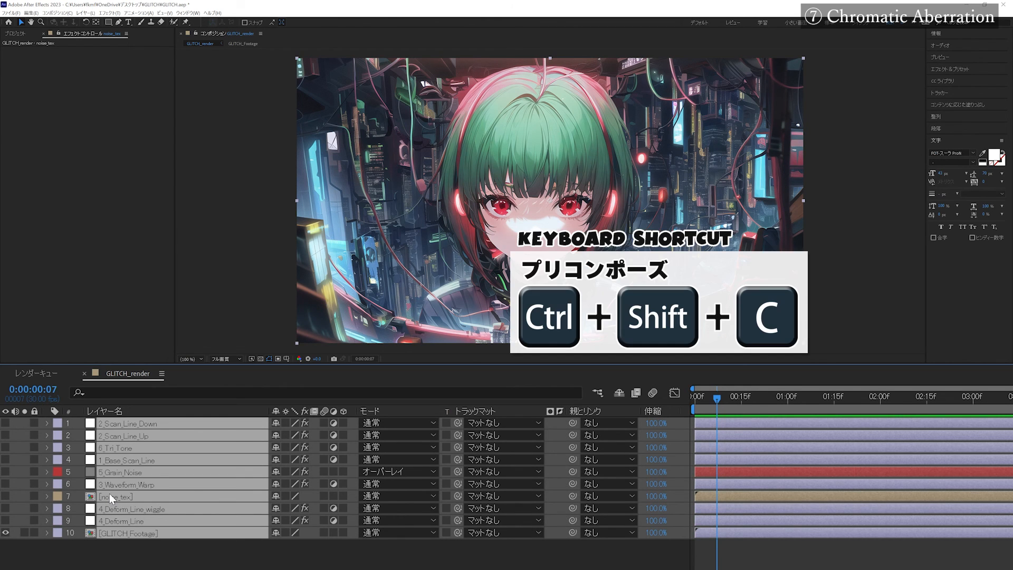
key("ctrl+shift+c")
type("GLITCH_B")
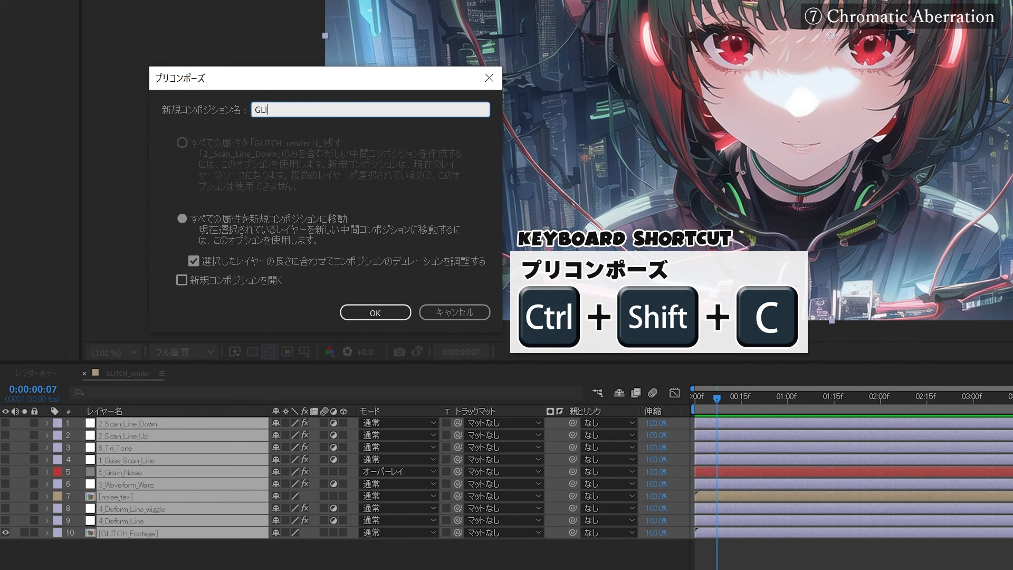
type("ase")
key("Return")
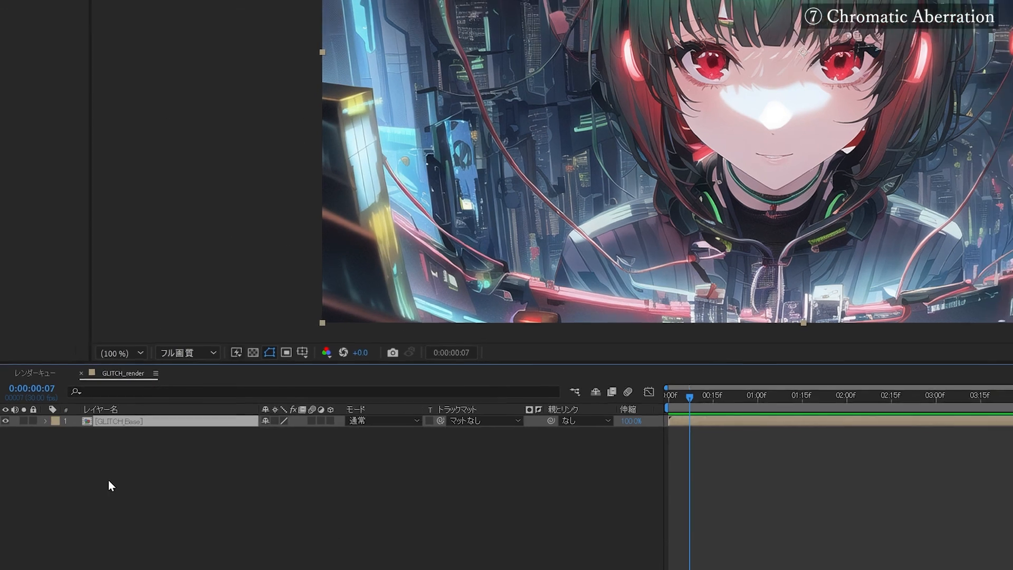
Duplicate the GLITCH_Base layer and set the upper copy's blending mode to Hard Light.
key("ctrl+d")
left_click(358, 421)
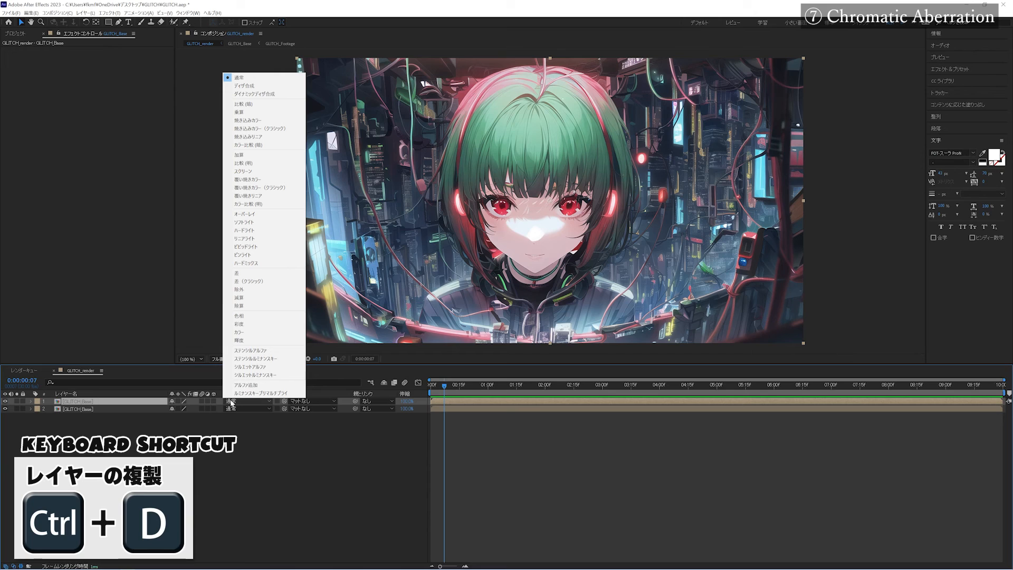
left_click(254, 231)
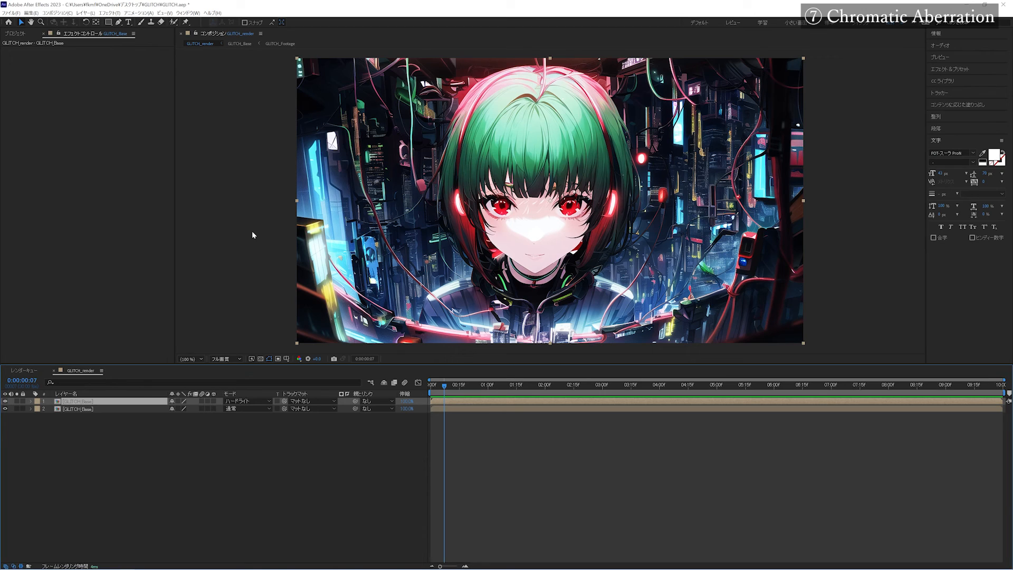
Create a new composition in the project and name it 7_Chromatic_Aberration.
left_click(118, 241)
key("ctrl+0")
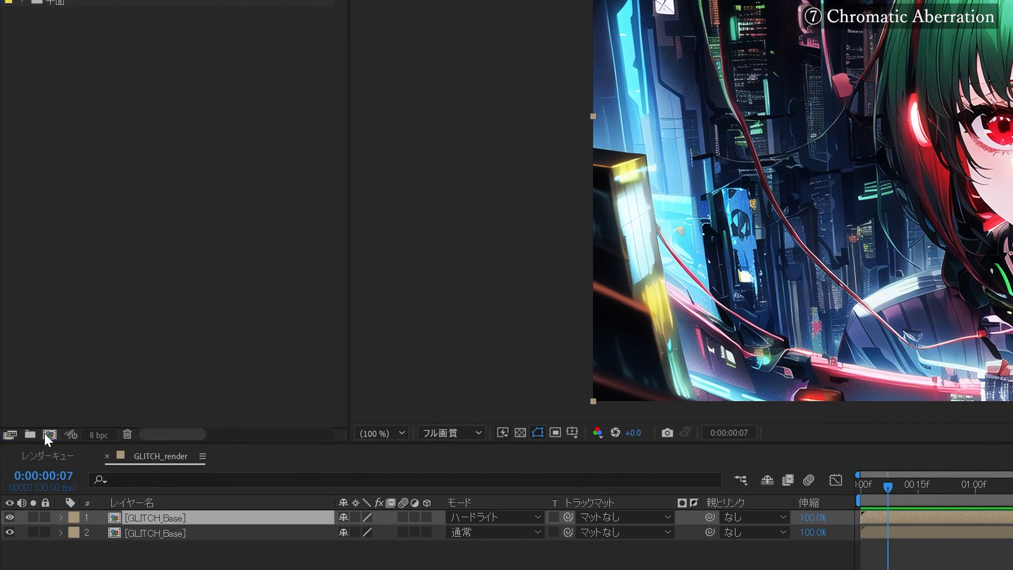
left_click(25, 359)
type("7_Chromatic_Aberration")
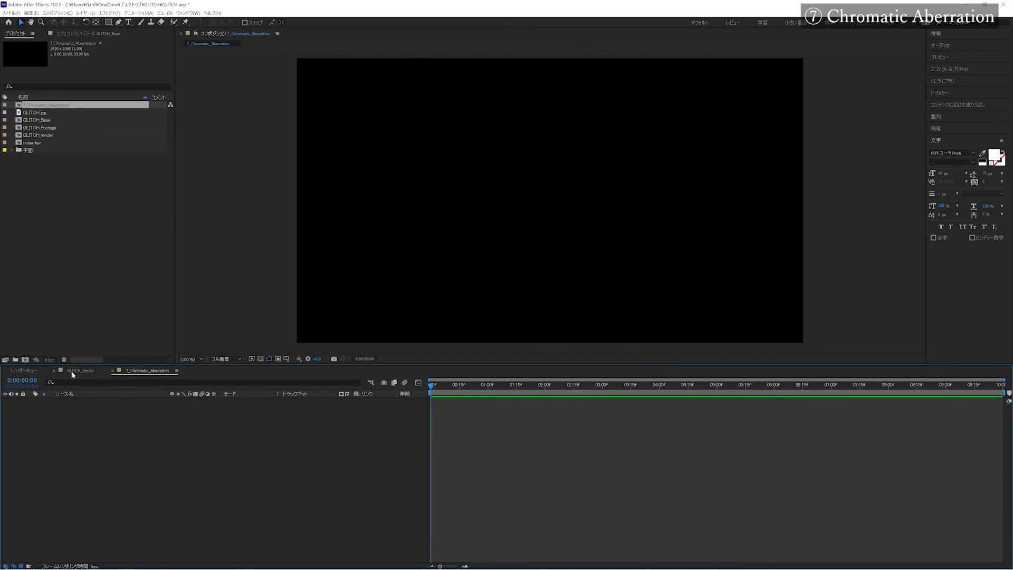
Place the 7_Chromatic_Aberration composition as the top layer of GLITCH_render.
left_click(72, 372)
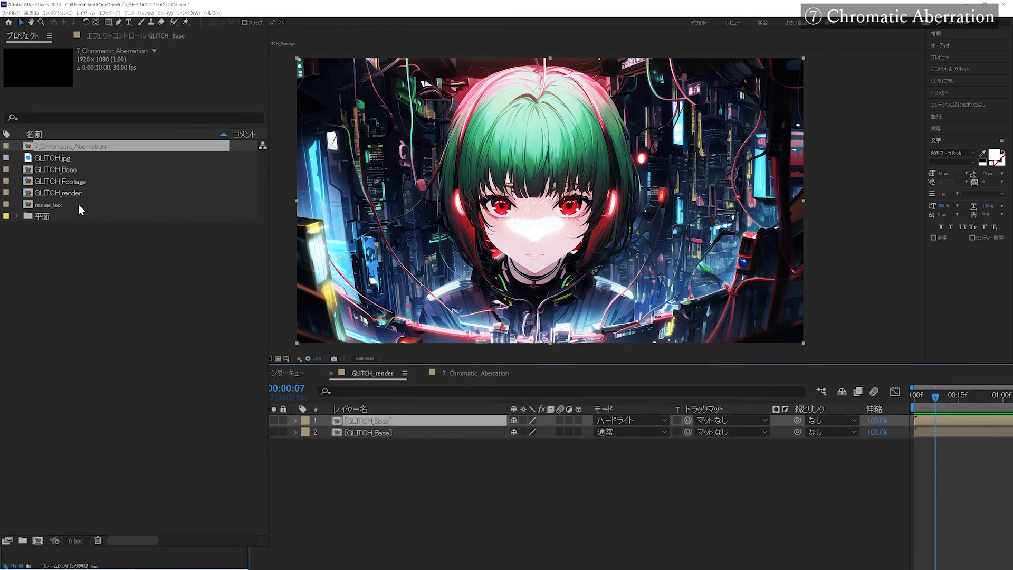
left_click_drag(46, 104, 78, 379)
left_click_drag(409, 389, 413, 420)
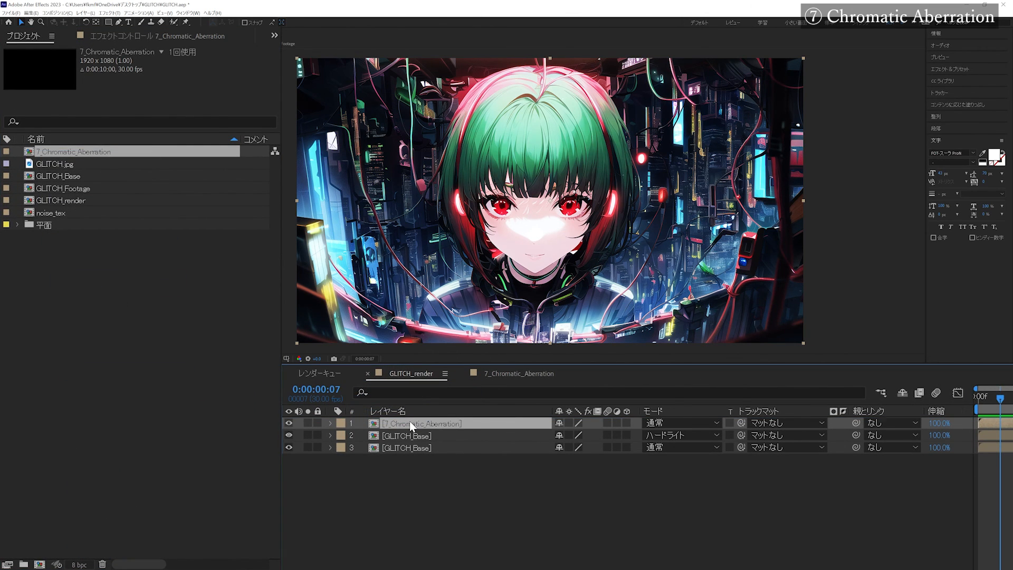
Open 7_Chromatic_Aberration, add GLITCH_Base to it and duplicate that layer twice for a total of three.
double_click(413, 422)
left_click_drag(77, 176, 430, 442)
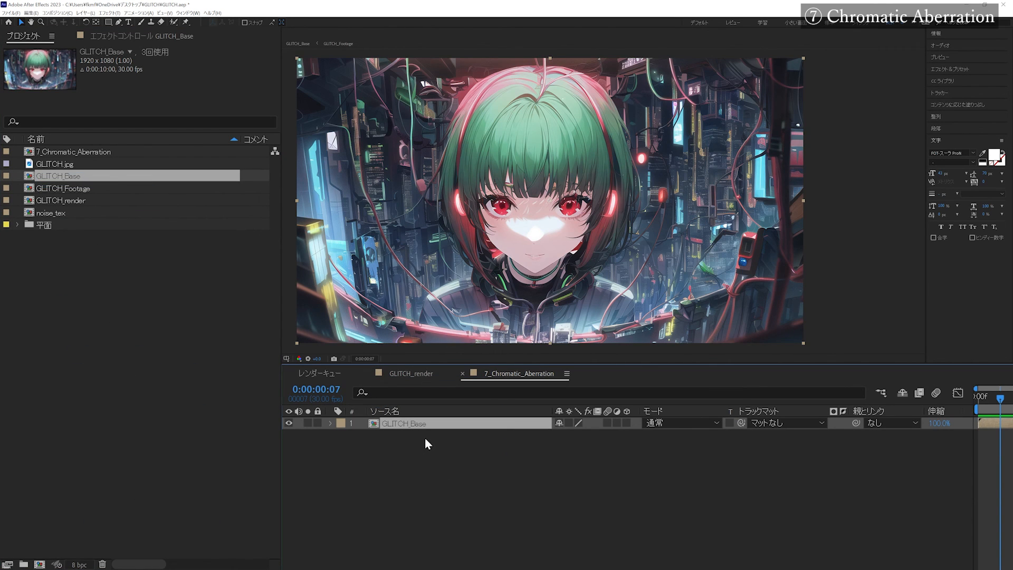
key("ctrl+d")
key("ctrl+d")
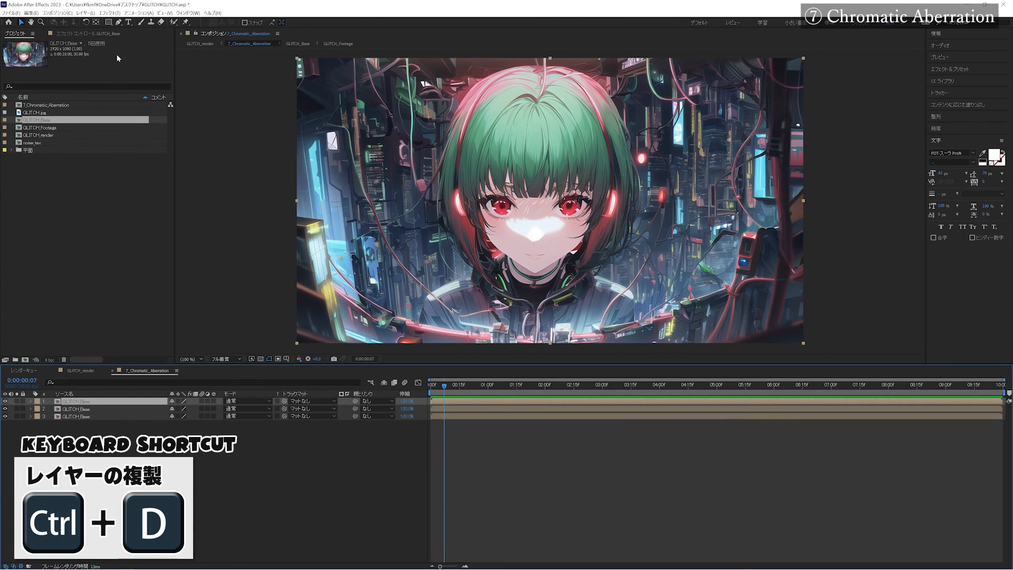
Apply Shift Channels to the uppermost GLITCH_Base layer, taking green and blue from Full Off to isolate red.
left_click(109, 12)
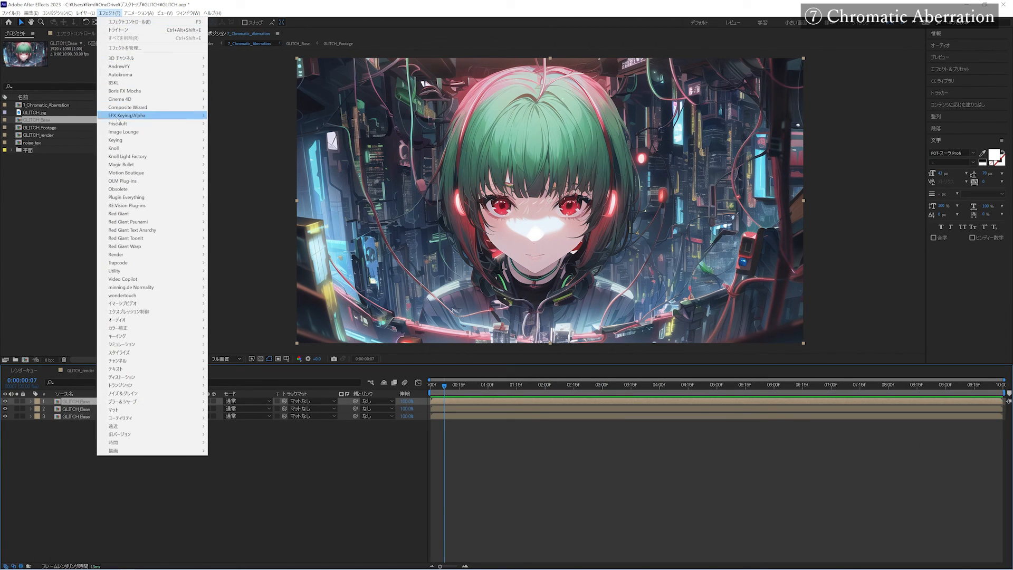
mouse_move(190, 361)
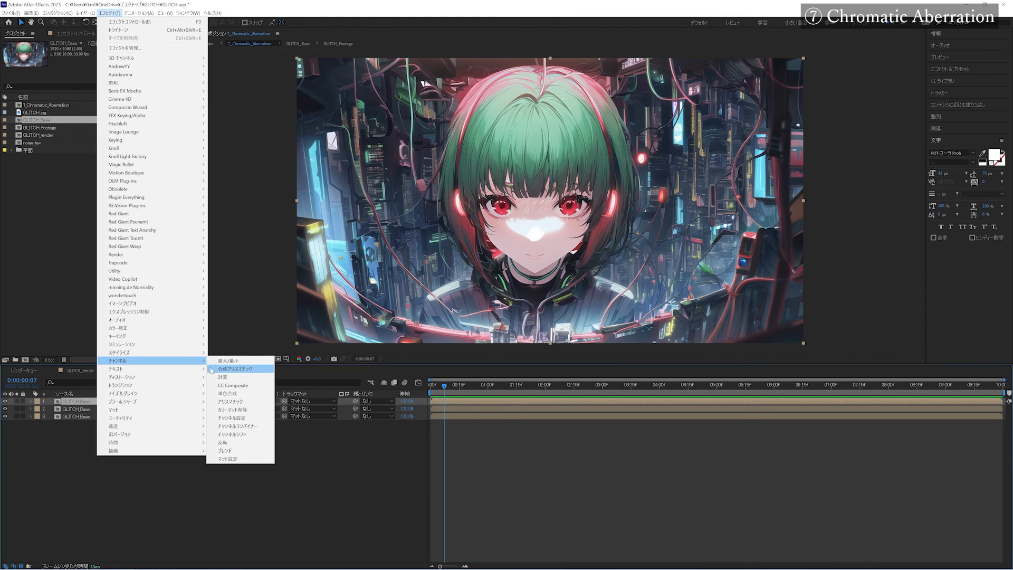
left_click(229, 434)
left_click(208, 108)
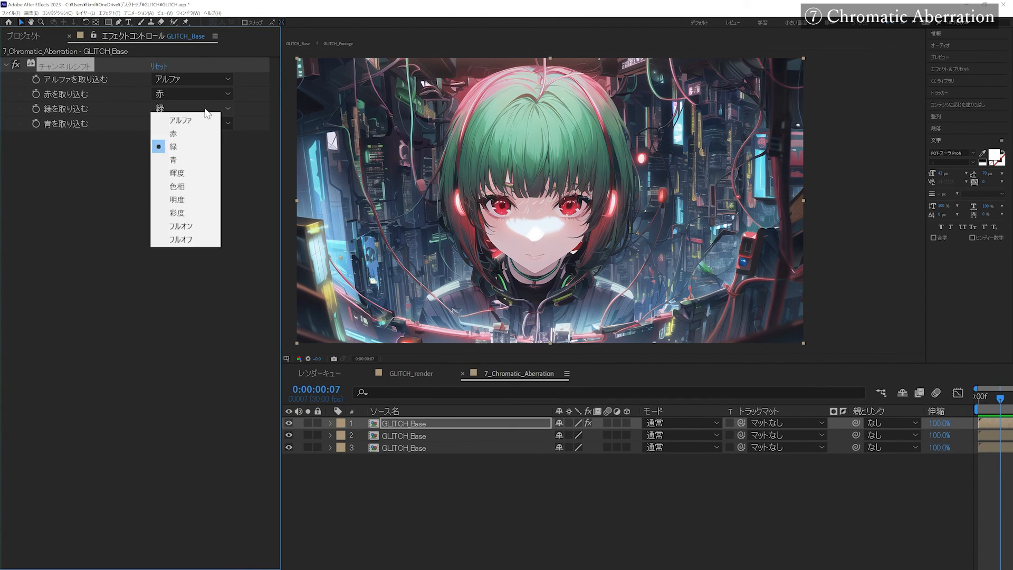
left_click(198, 243)
left_click(180, 125)
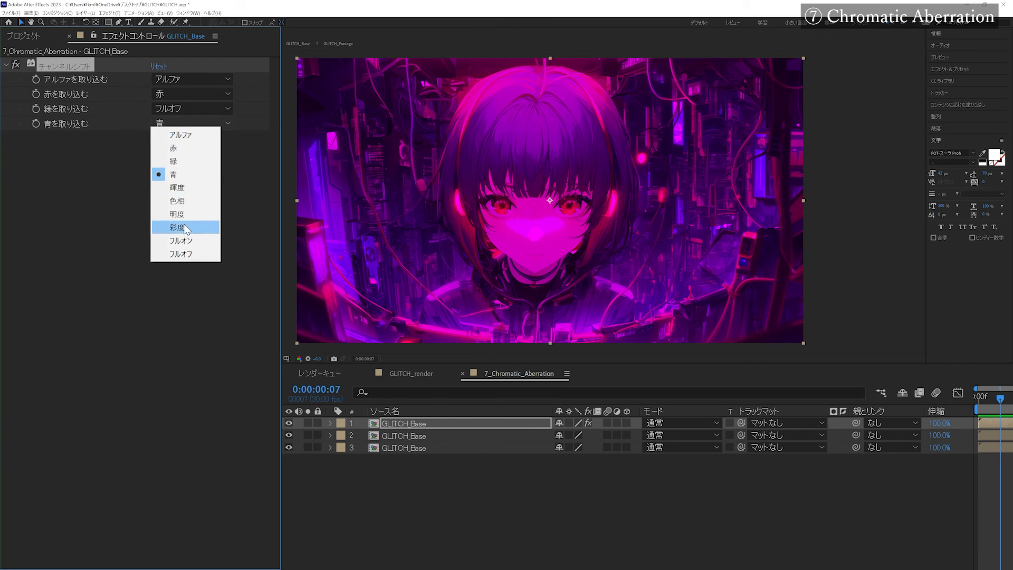
left_click(187, 255)
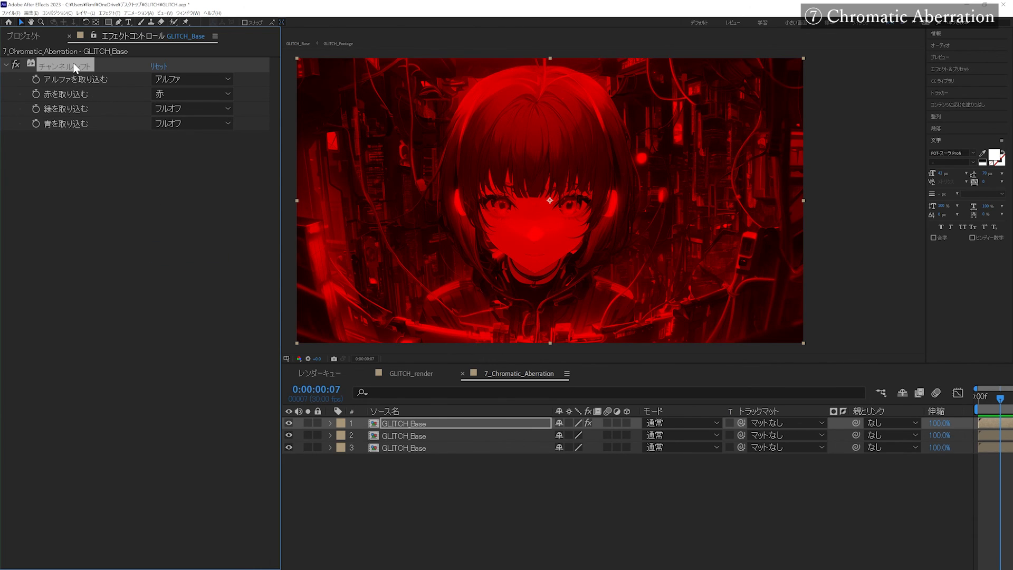
Copy Shift Channels onto the second GLITCH_Base layer, taking red from Full Off and green from Green to isolate green.
left_click(407, 436)
key("ctrl+v")
left_click(176, 94)
left_click(182, 225)
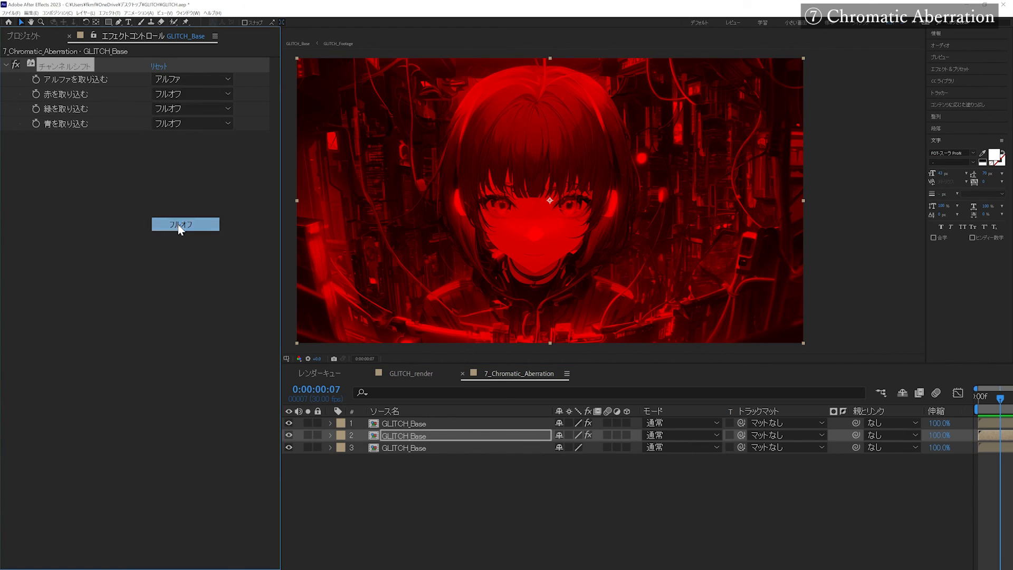
left_click(176, 109)
left_click(182, 147)
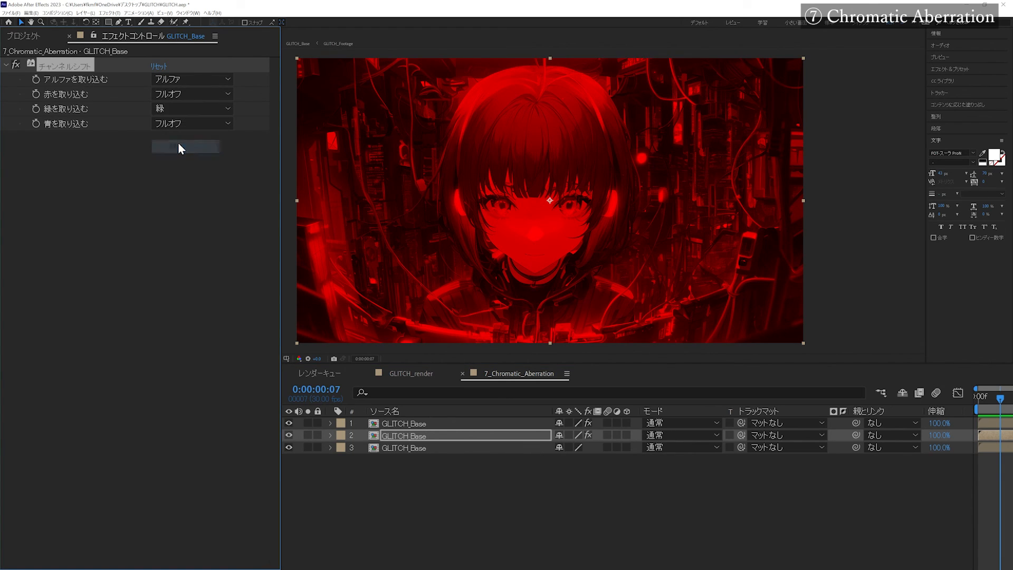
Copy Shift Channels onto the third GLITCH_Base layer, taking red from Full Off and blue from Blue to isolate blue.
left_click(420, 449)
key("ctrl+v")
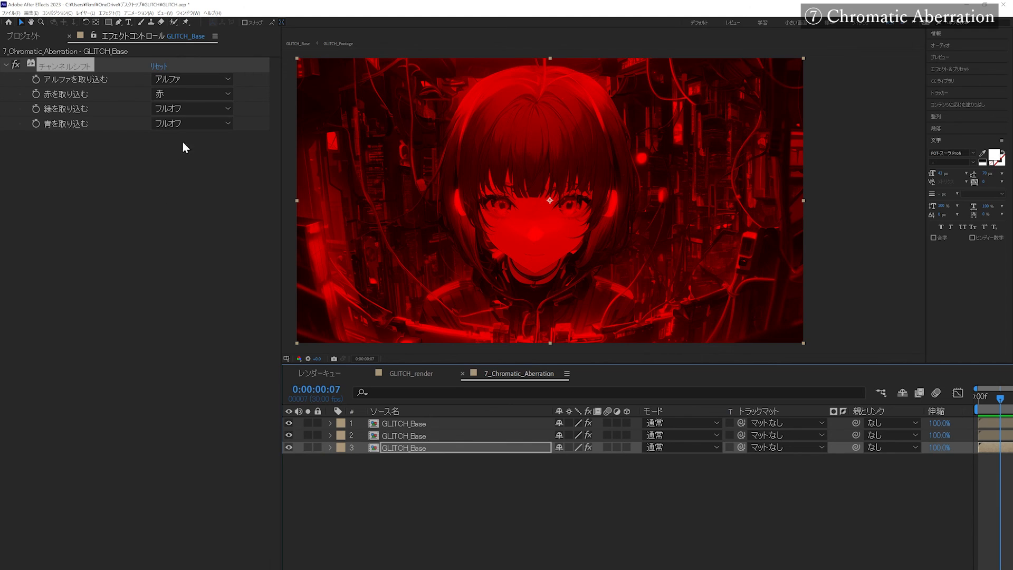
left_click(182, 95)
left_click(180, 223)
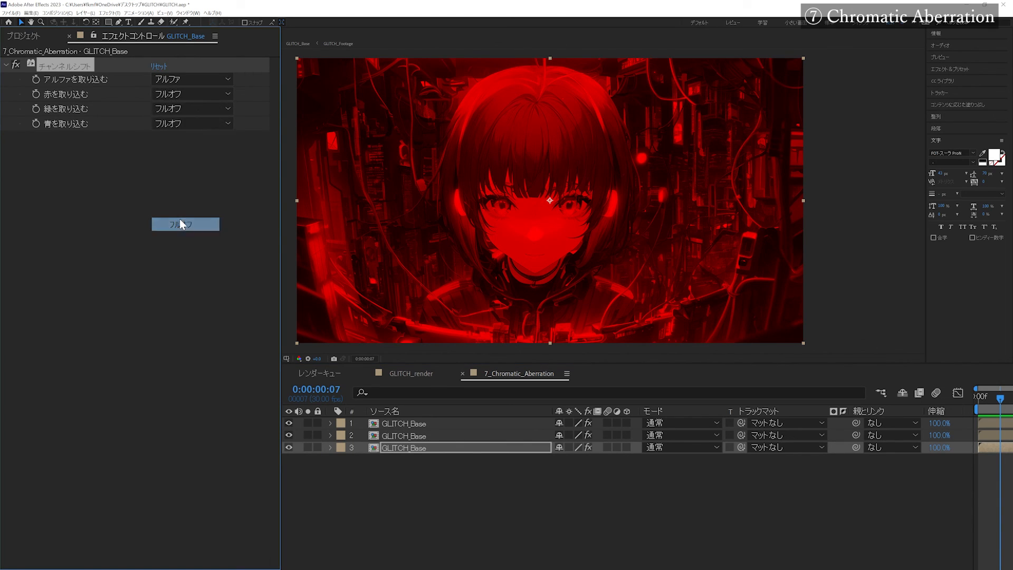
left_click(177, 123)
left_click(179, 172)
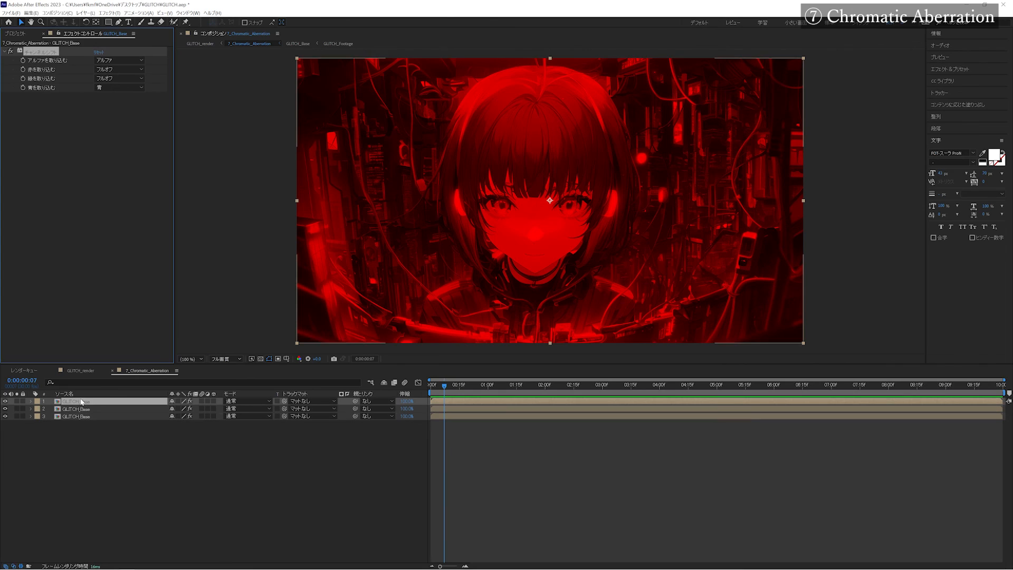
Set the blend mode of the upper two GLITCH_Base layers to Add.
left_click(82, 409, "shift")
left_click(249, 401)
left_click(236, 155)
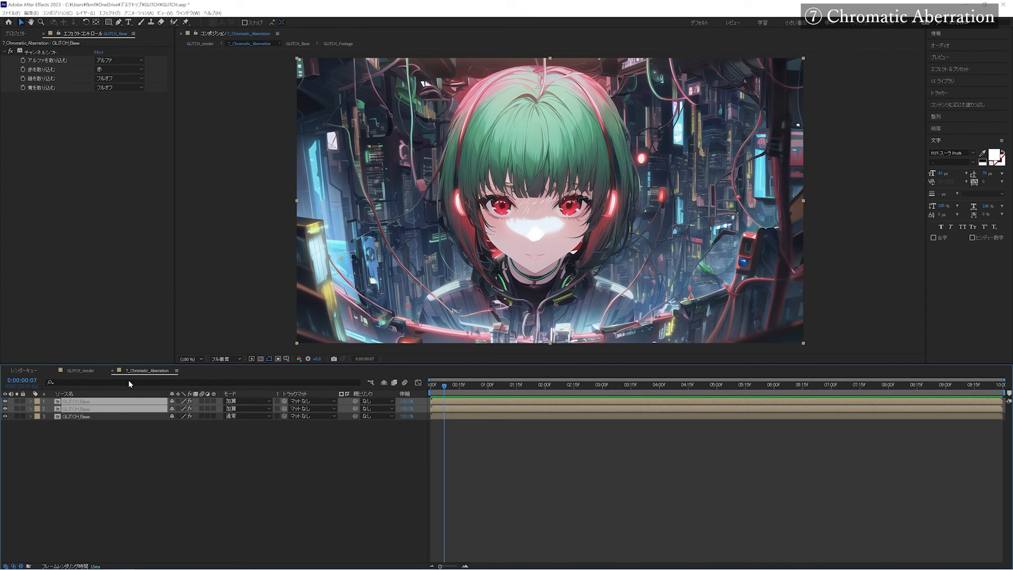
left_click(95, 433)
Apply the Motion Tile effect to the uppermost GLITCH_Base layer.
left_click(100, 401)
left_click(115, 15)
mouse_move(151, 352)
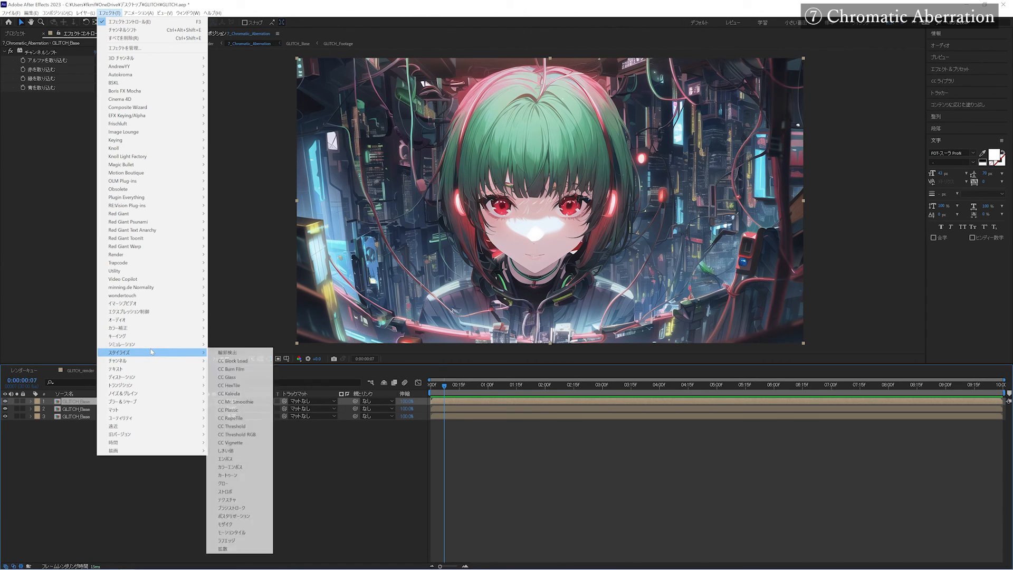
left_click(217, 533)
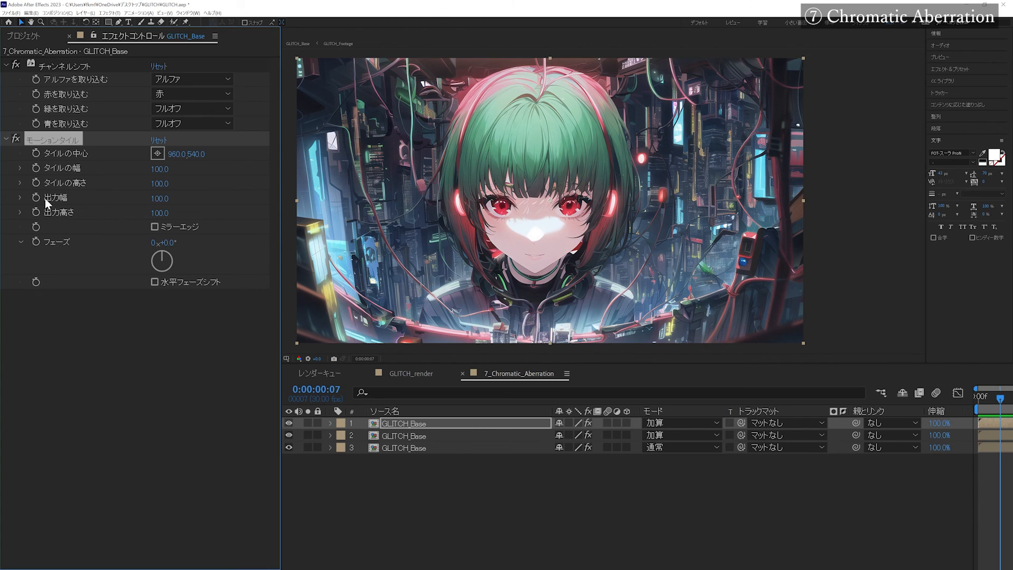
Give Motion Tile's Tile Center an expression defining x and y from its own components and ending in [x+noise(time*5)*20,y+noise(time*6)*20].
left_click(37, 153, "alt")
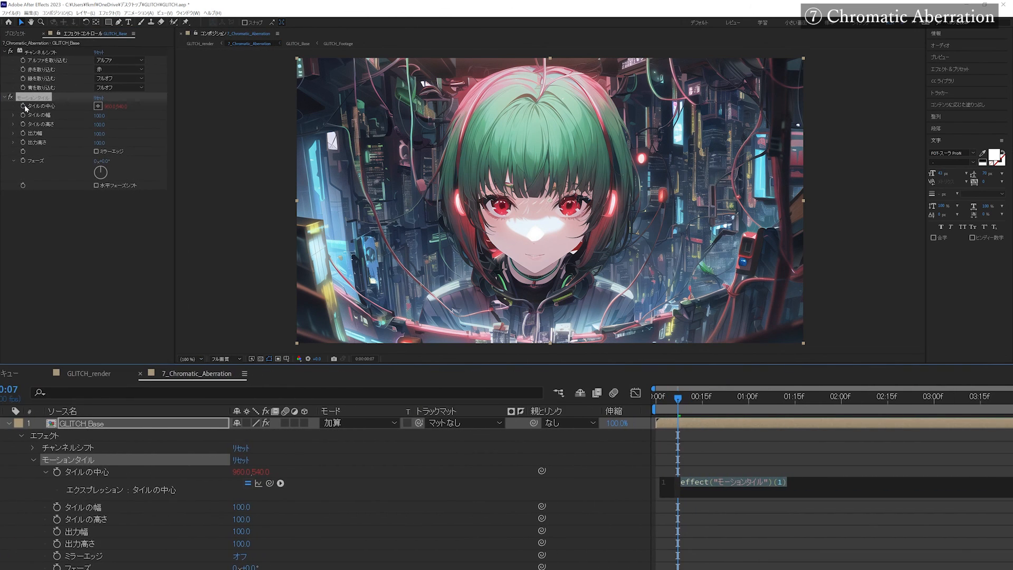
type("x=")
left_click_drag(269, 482, 244, 473)
type(";")
key("Return")
type("y=")
left_click_drag(268, 482, 260, 472)
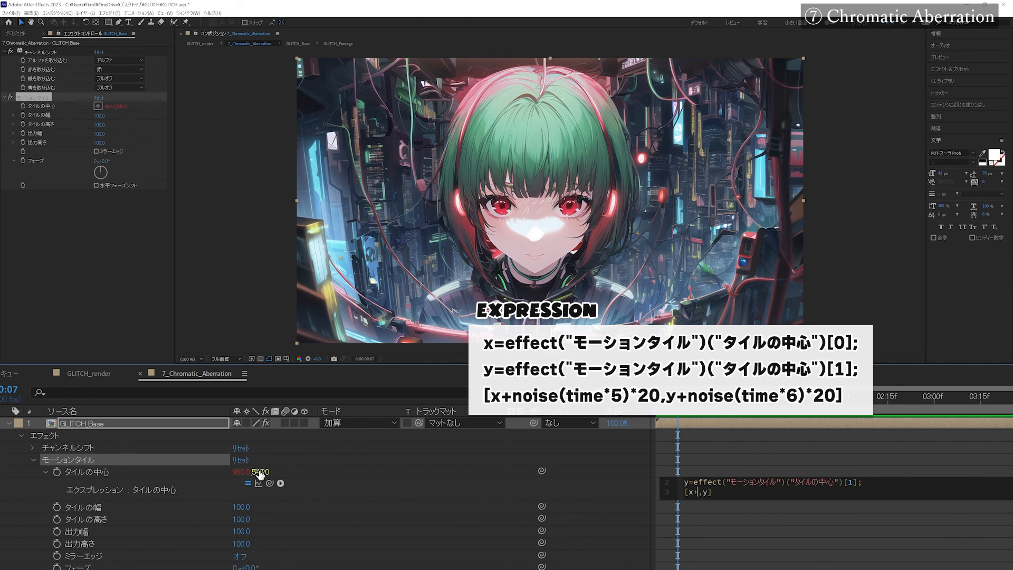
type("noi")
type("se(time*5)*20,y")
type("+noise(")
type("time*6)*20")
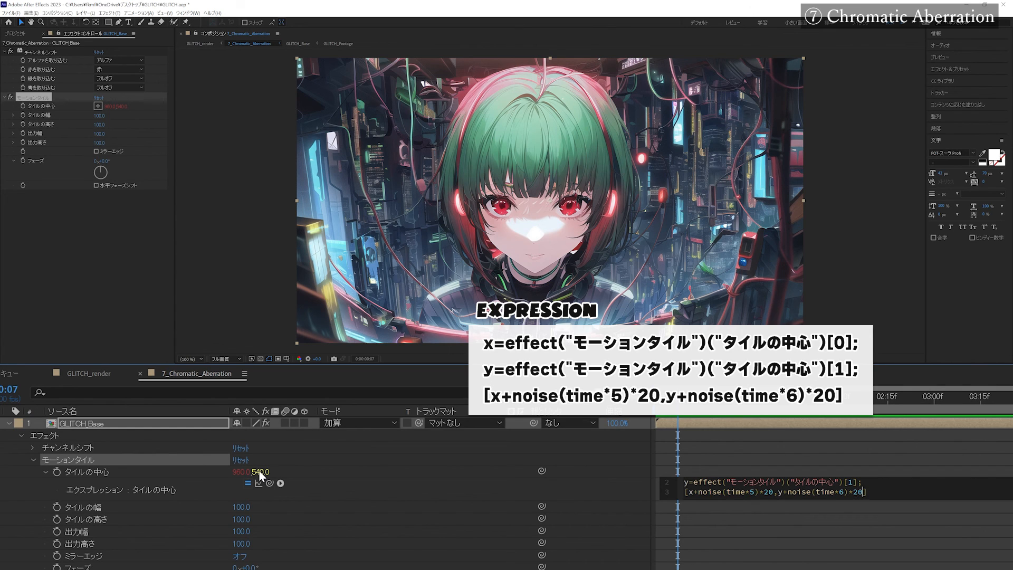
left_click(160, 456)
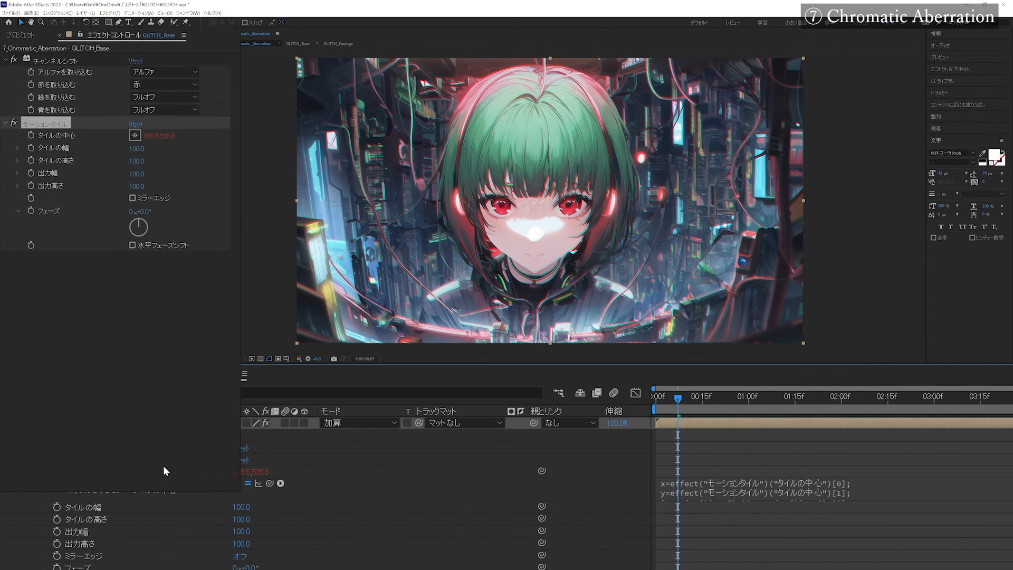
Enable Mirror Edges in the Motion Tile effect and preview the animation.
left_click(155, 227)
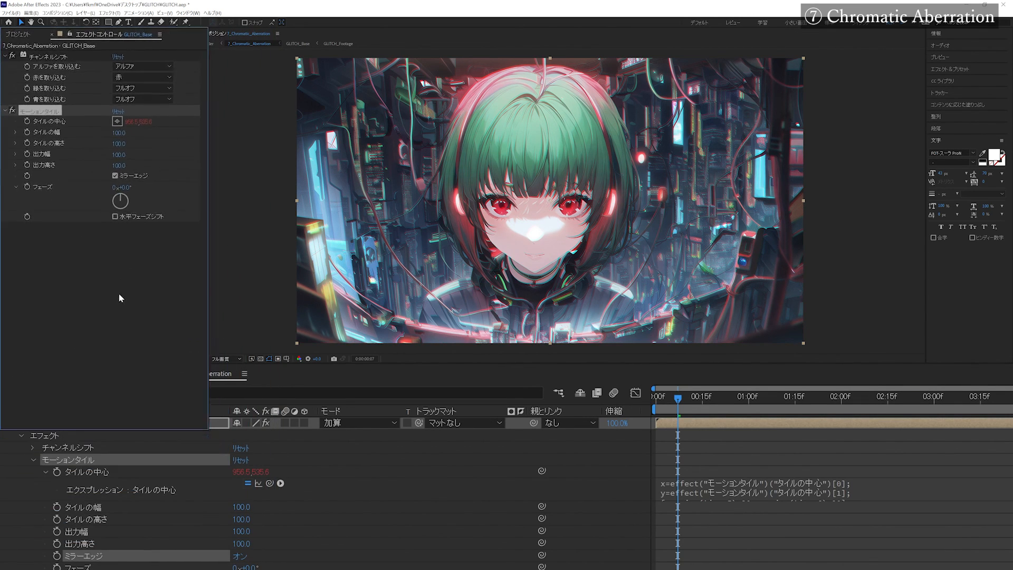
key("space")
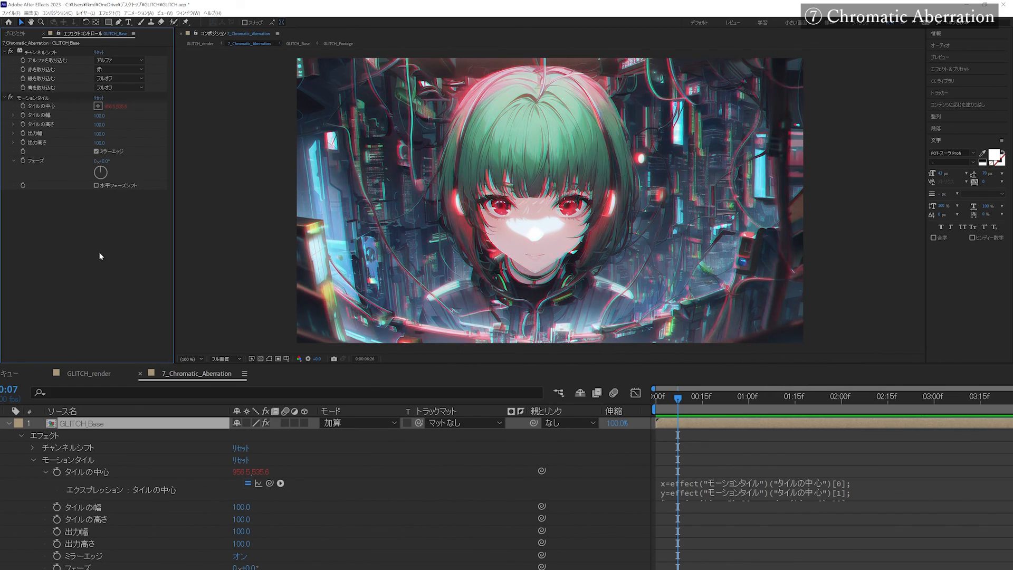
key("space")
Insert posterizeTime(10); as the first line of the Tile Center expression and preview the result.
left_click(712, 499)
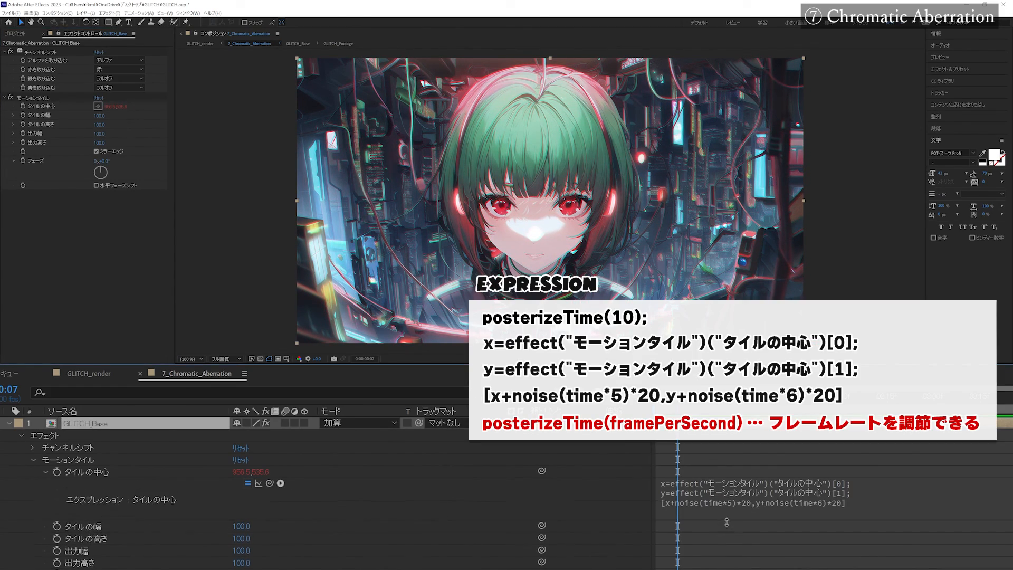
left_click(680, 483)
key("Return")
key("Up")
type("posterizeTime()")
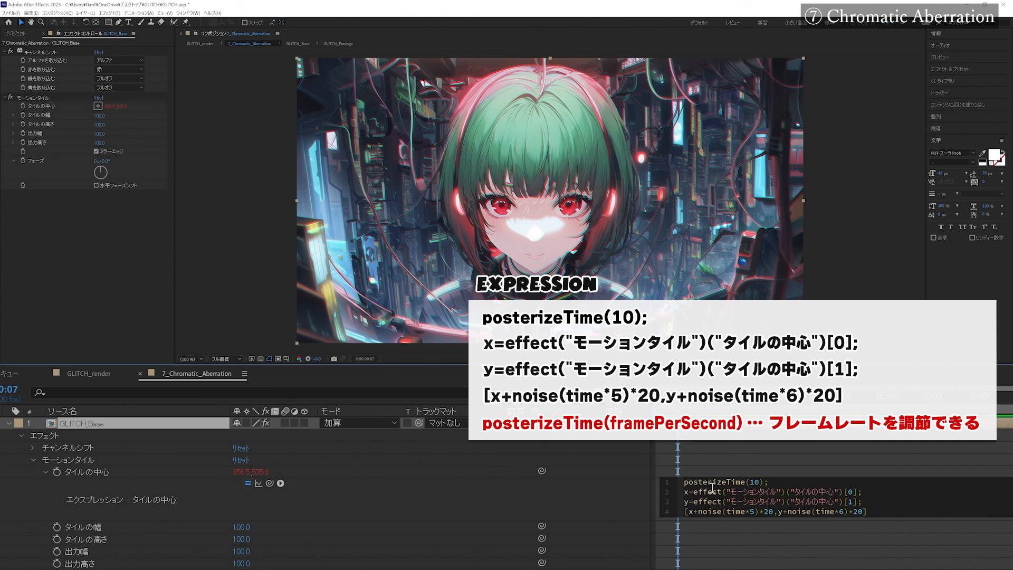
key("KP_Enter")
key("space")
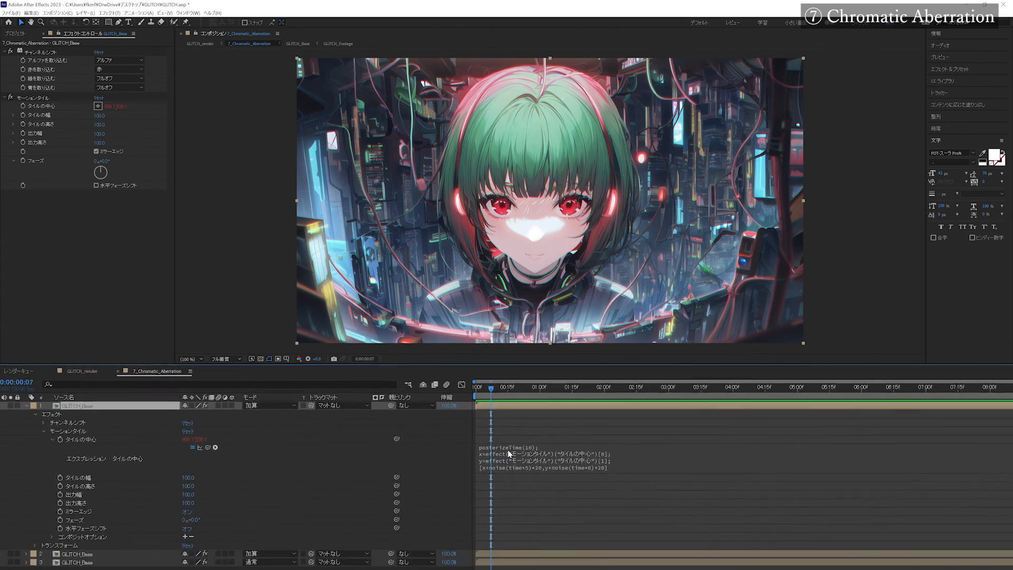
Copy the Motion Tile effect with its expression from the uppermost layer onto the other two GLITCH_Base layers.
left_click(66, 425)
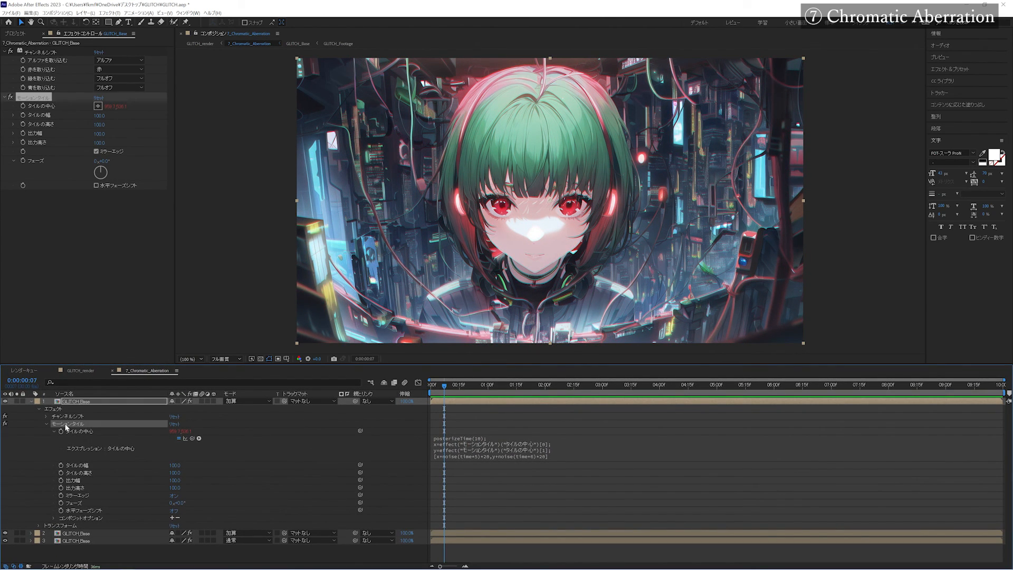
left_click(74, 533)
left_click(74, 541, "shift")
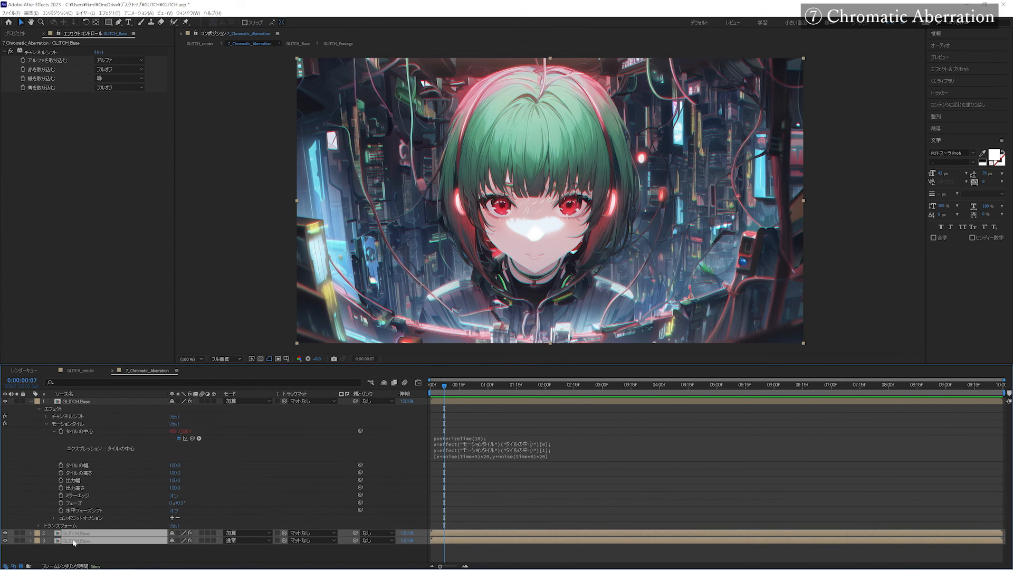
key("ctrl+v")
left_click(32, 402)
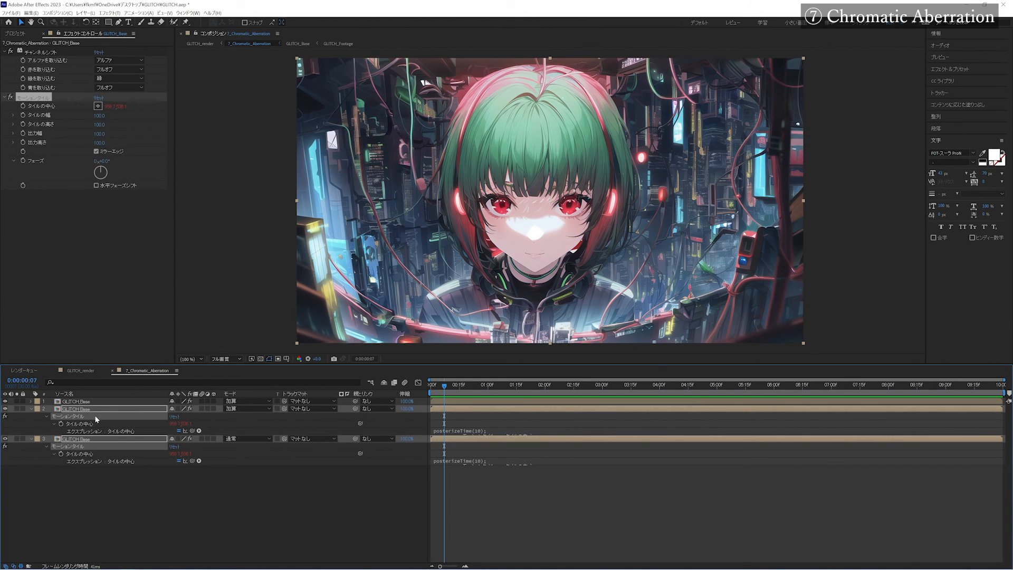
Change the second layer's Tile Center expression to [x+noise(time*4)*20,y+noise(time*5)*20].
left_click(475, 432)
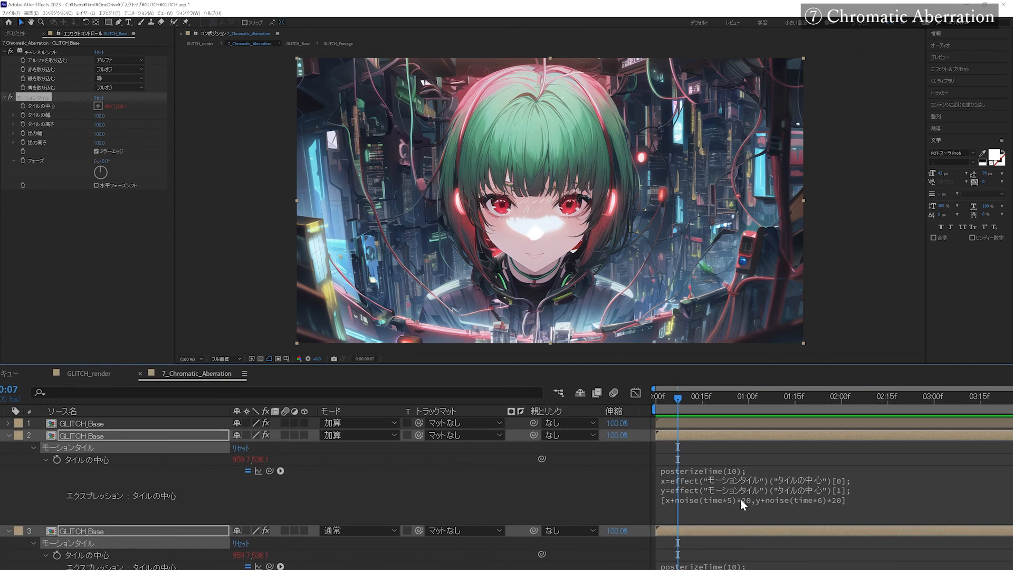
double_click(747, 499)
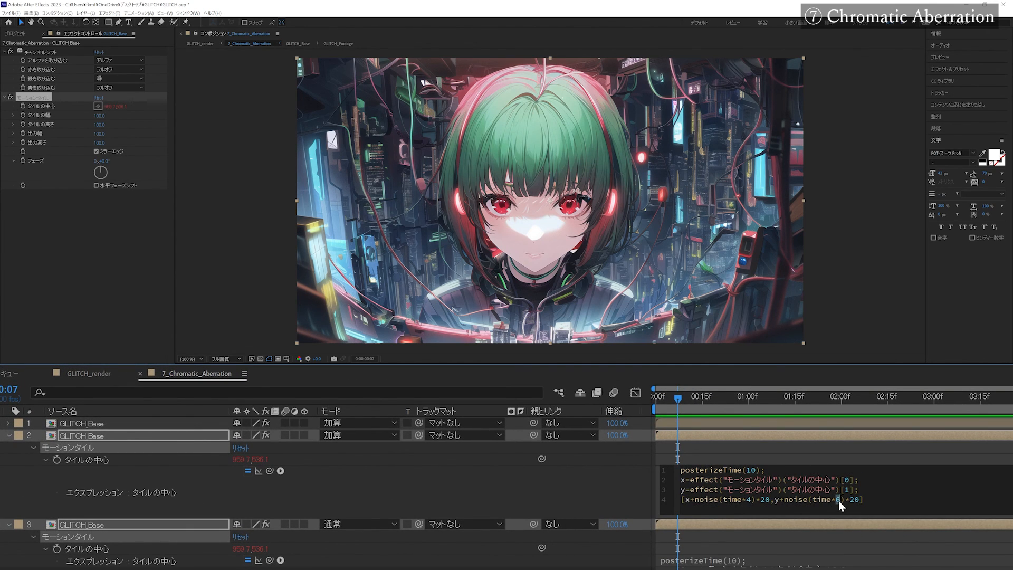
type("5")
Change the third layer's Tile Center expression to [x+noise(time*6)*20,y+noise(time*4)*20] and preview the color split.
left_click(812, 491)
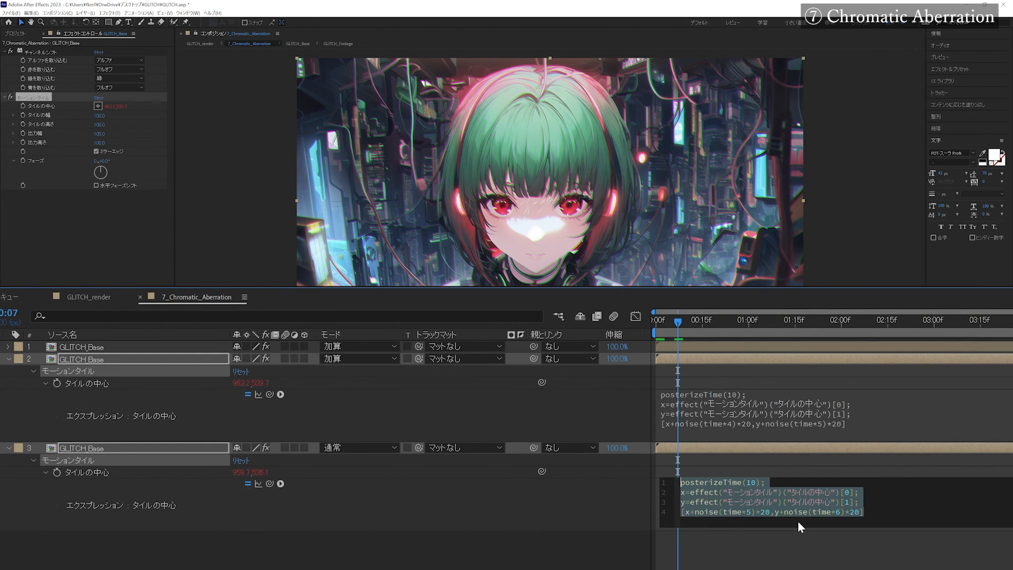
double_click(749, 512)
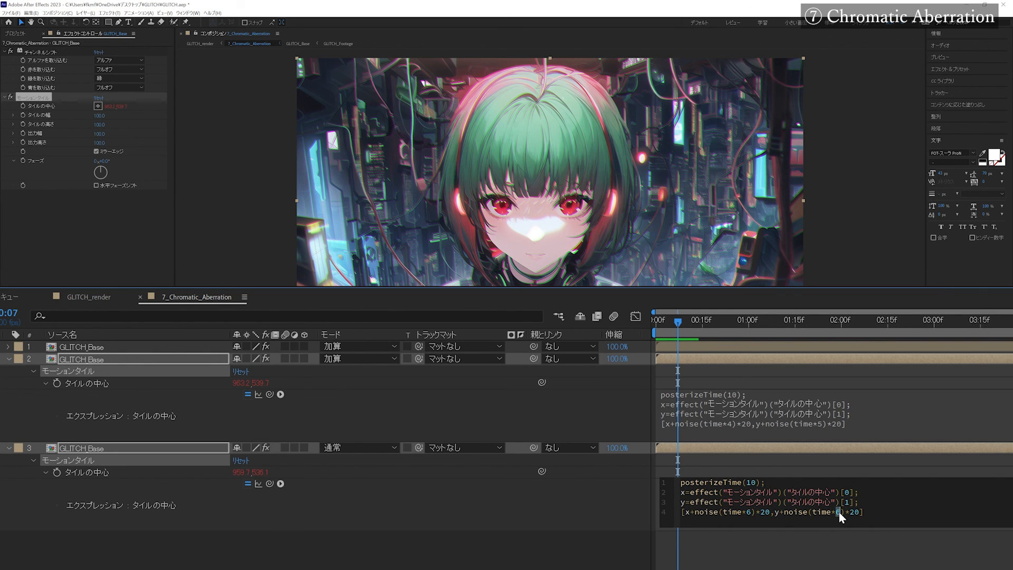
type("4")
key("KP_Enter")
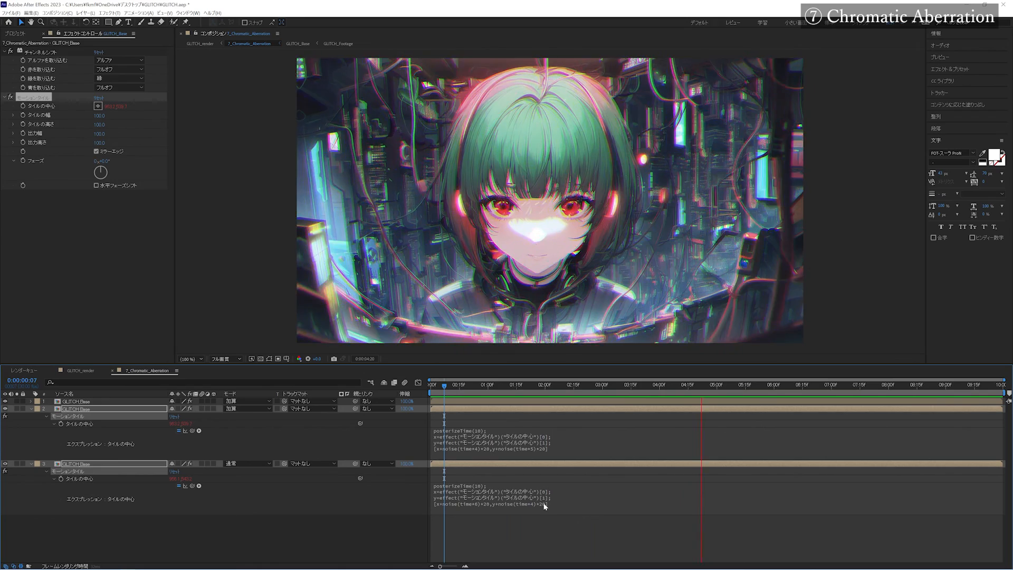
key("space")
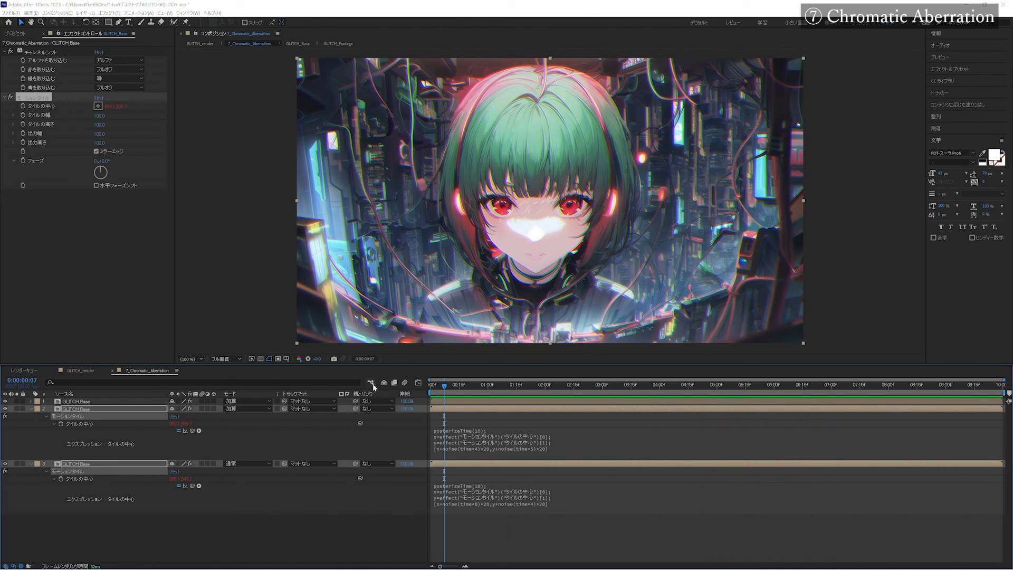
Return to GLITCH_render, set the 7_Chromatic_Aberration layer's blend mode to Pin Light and hide that layer.
key("shift+Escape")
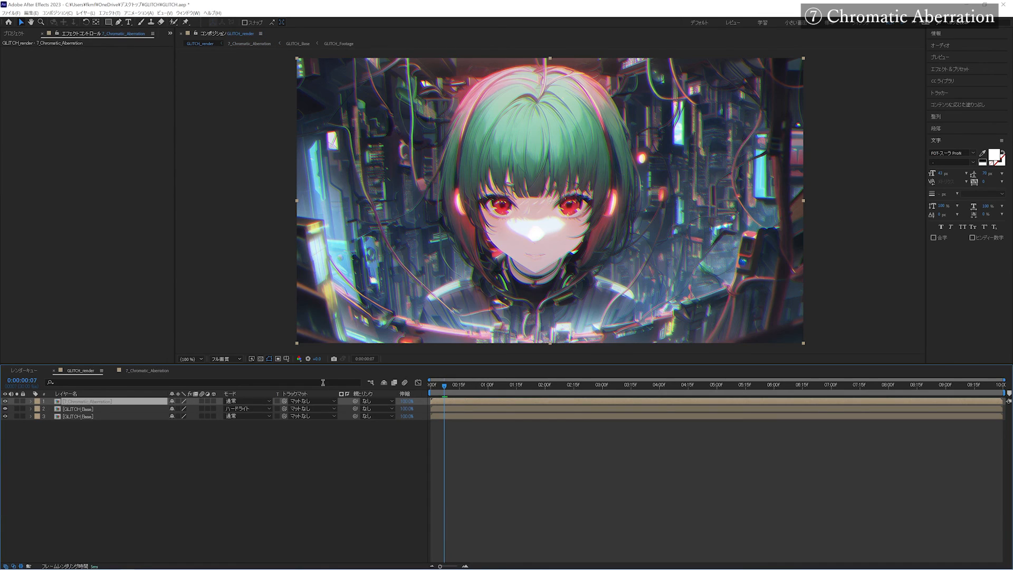
left_click(248, 400)
left_click(253, 258)
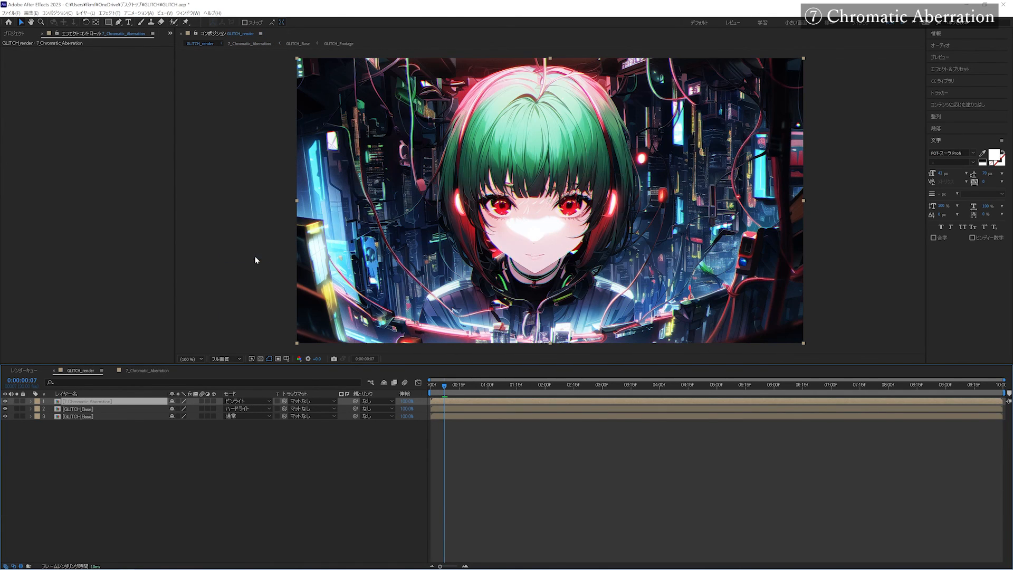
left_click(244, 471)
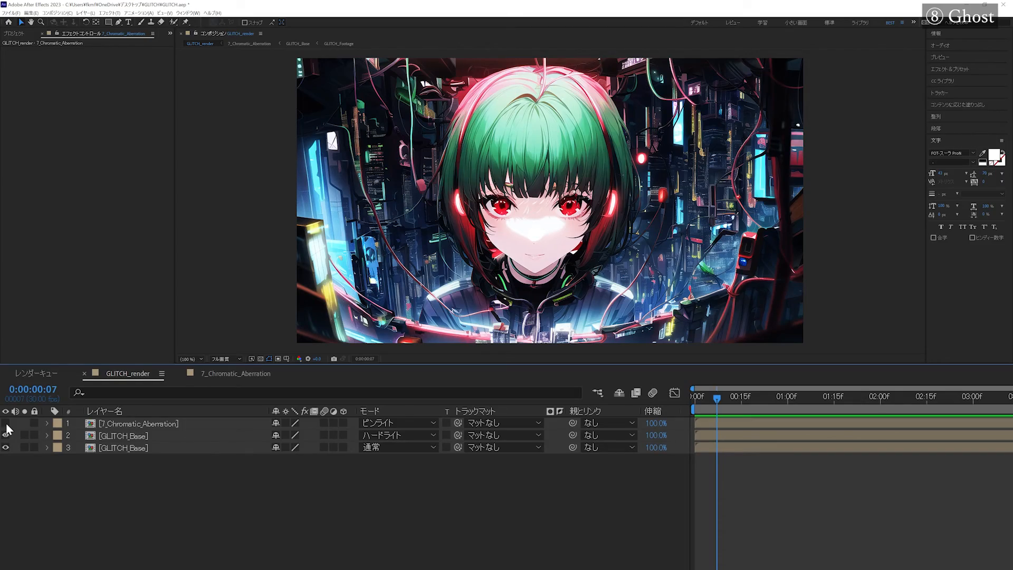
left_click(6, 423)
Duplicate the lowest GLITCH_Base layer, rename the copy 8_Ghost and move it to the top of the layer stack.
left_click(132, 449)
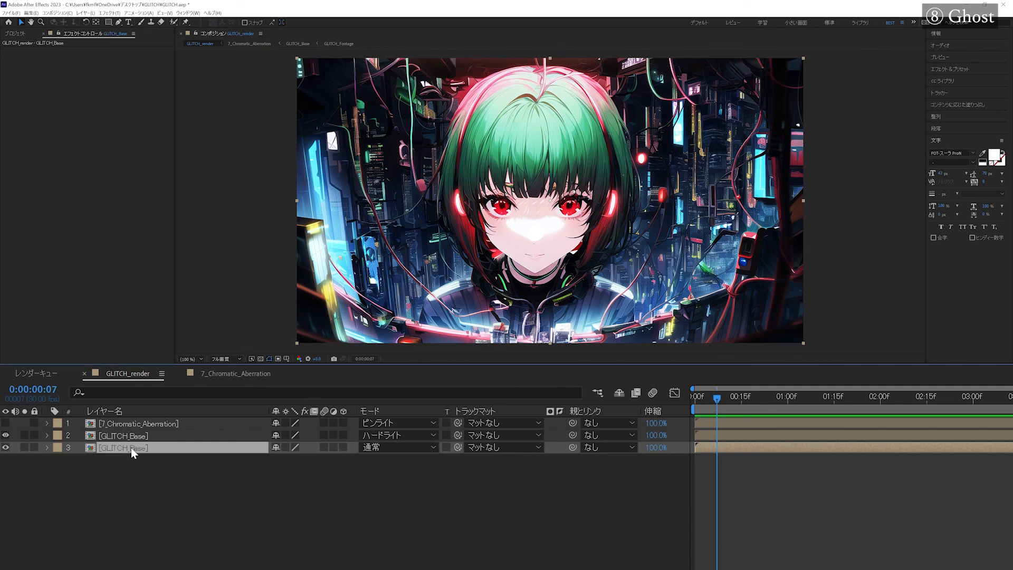
key("ctrl+d")
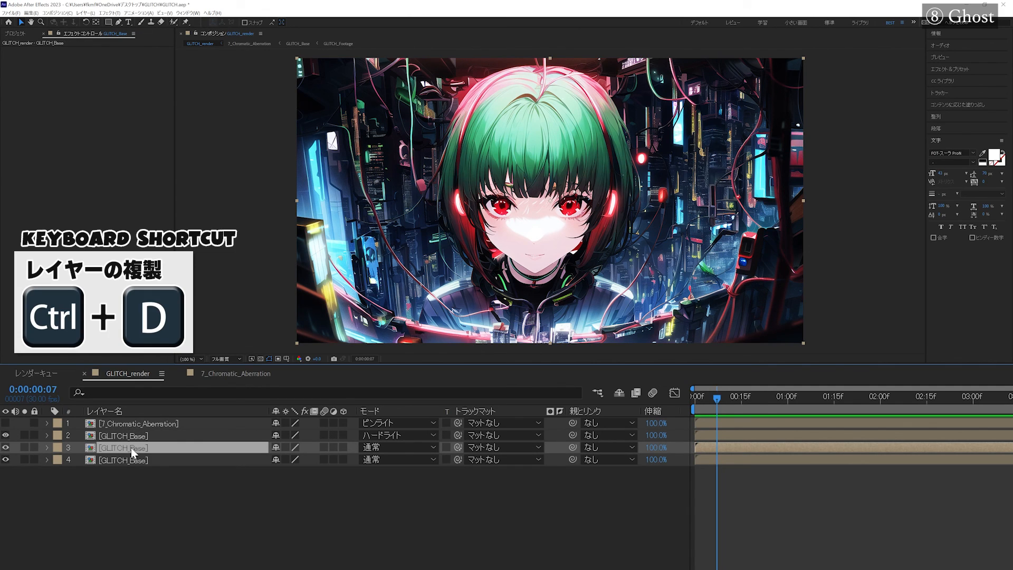
key("Return")
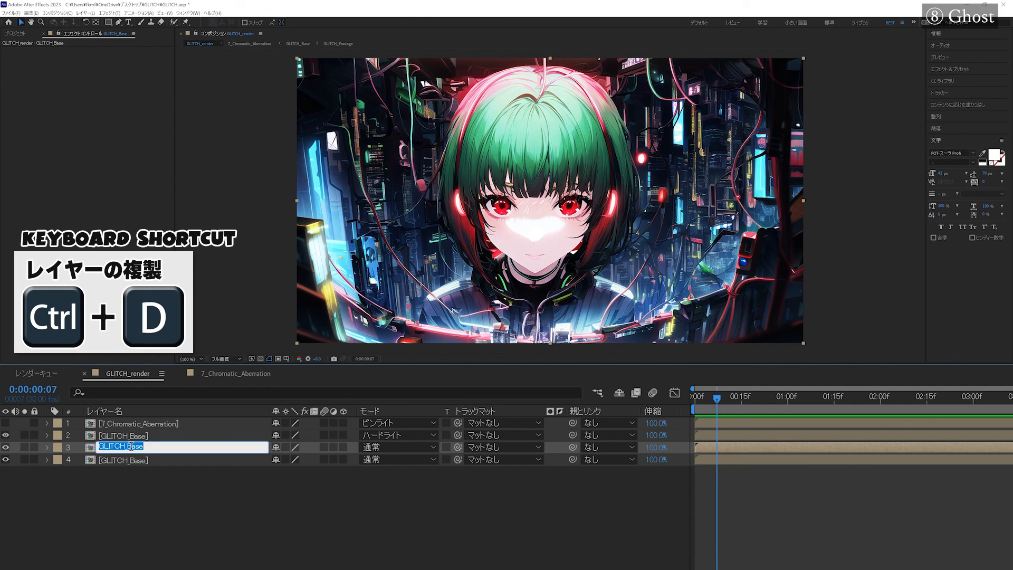
type("8_Ghost")
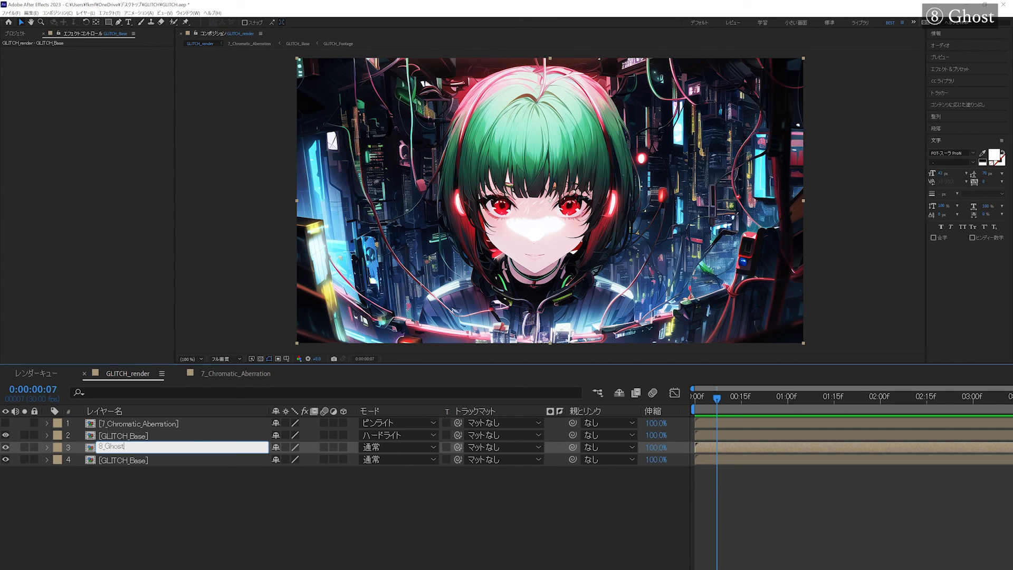
key("Return")
left_click_drag(129, 447, 135, 423)
Apply the Motion Tile effect to the 8_Ghost layer.
left_click(111, 12)
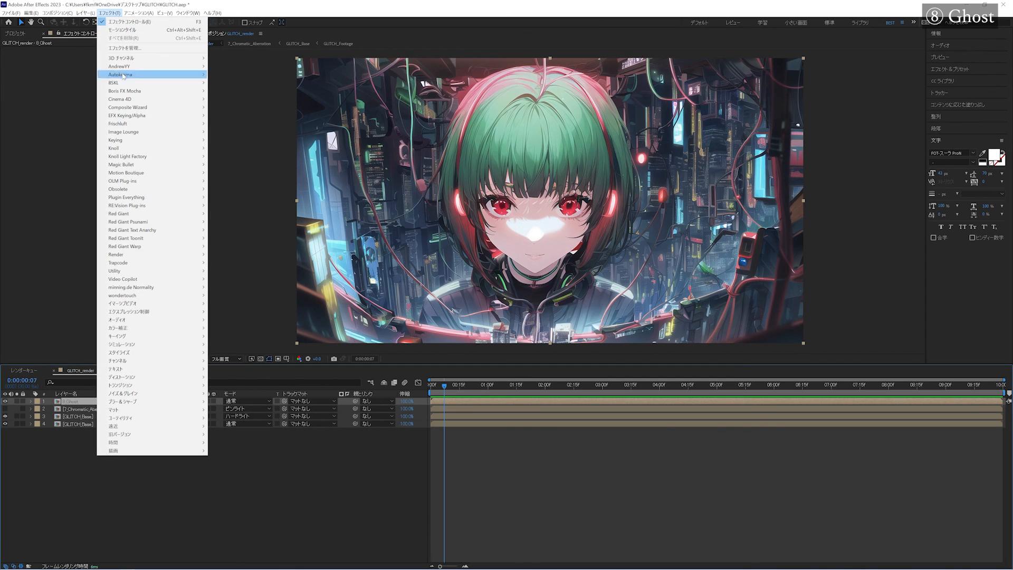
mouse_move(130, 353)
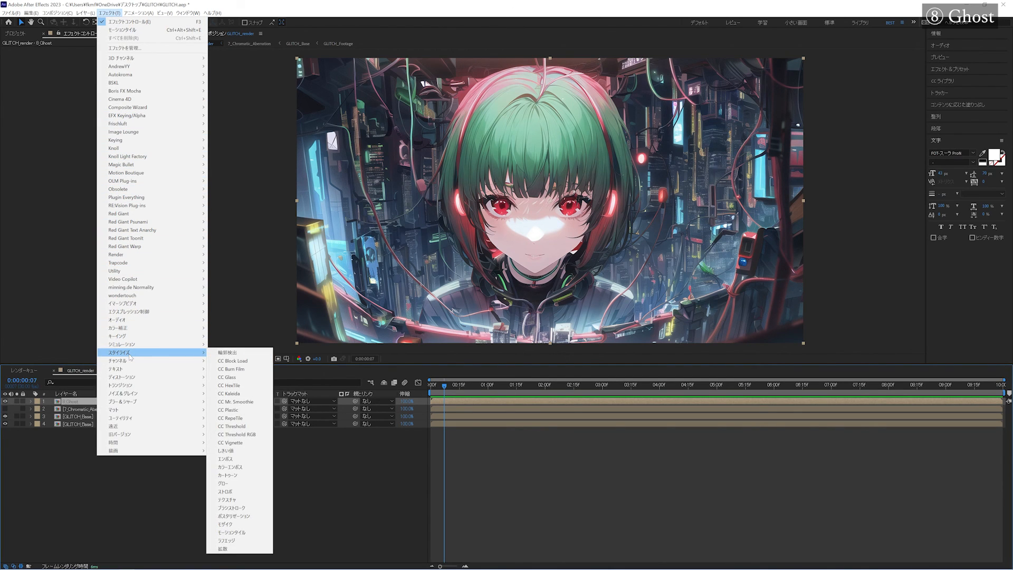
left_click(225, 533)
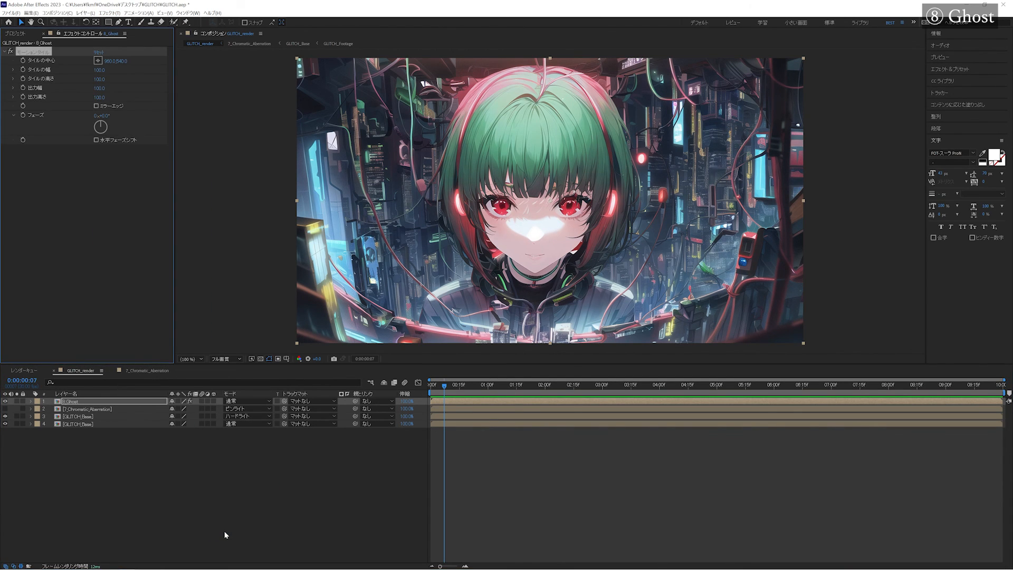
Add an expression to 8_Ghost's Tile Center, starting with posterizeTime(3); and x=effect("モーションタイル")("タイルの中心")[0].
left_click(36, 80, "alt")
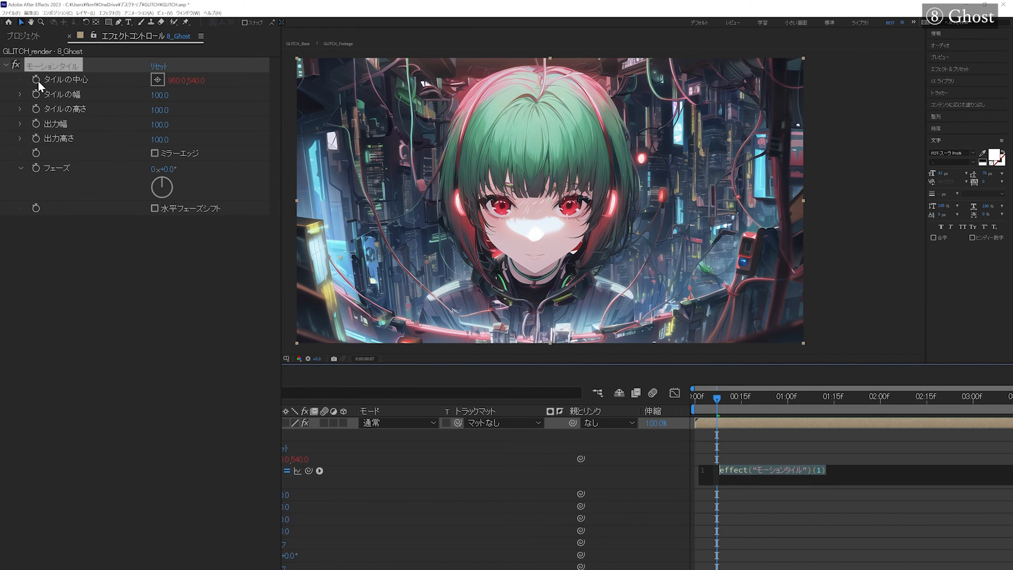
type("p")
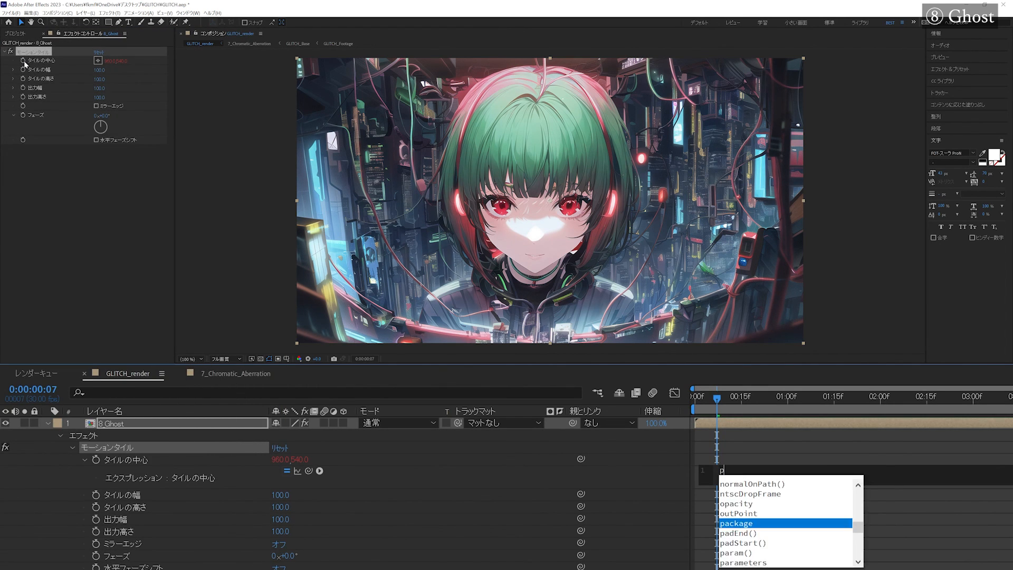
type("osterize")
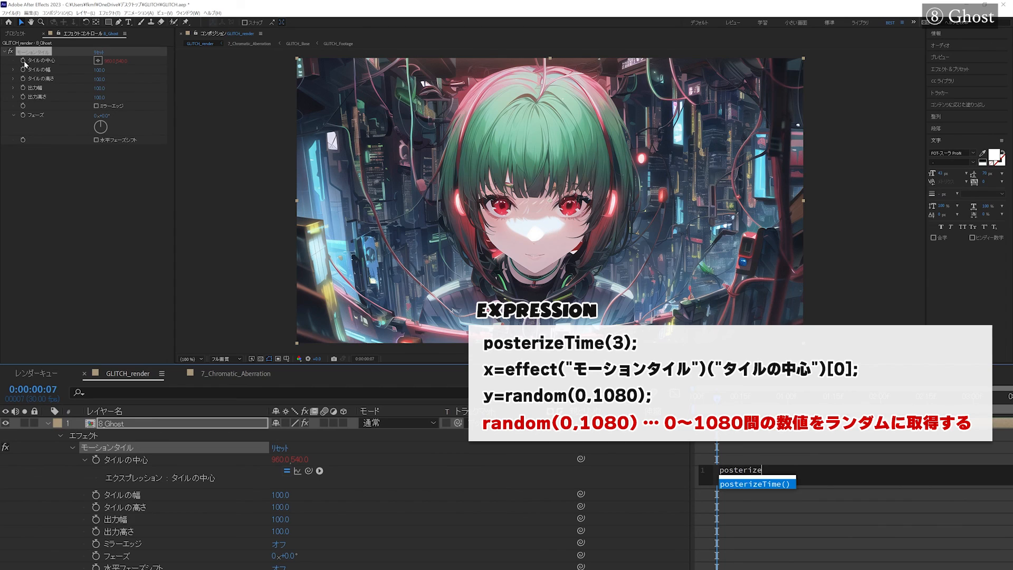
key("Return")
key("Return")
type("x=")
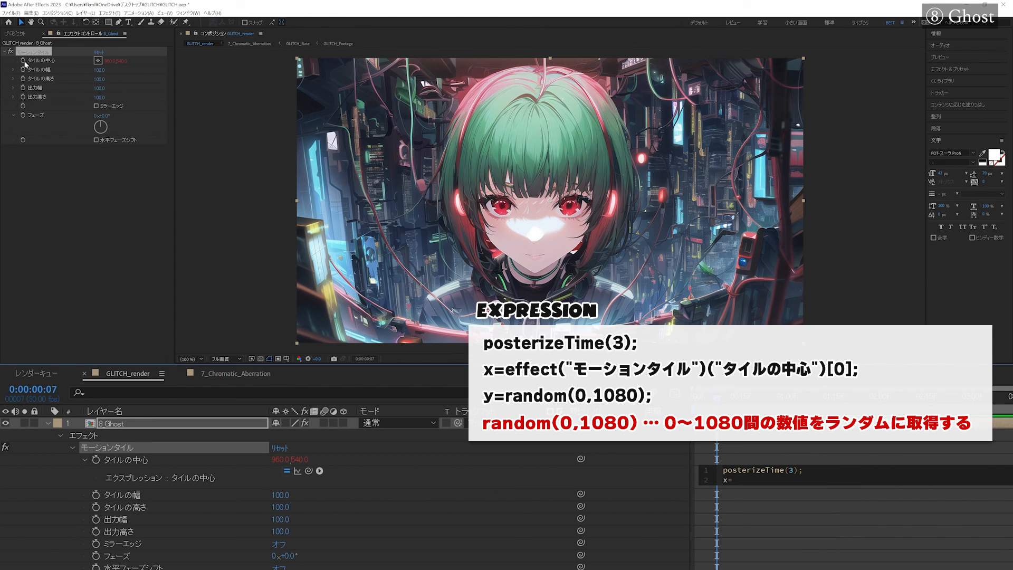
left_click_drag(305, 469, 281, 459)
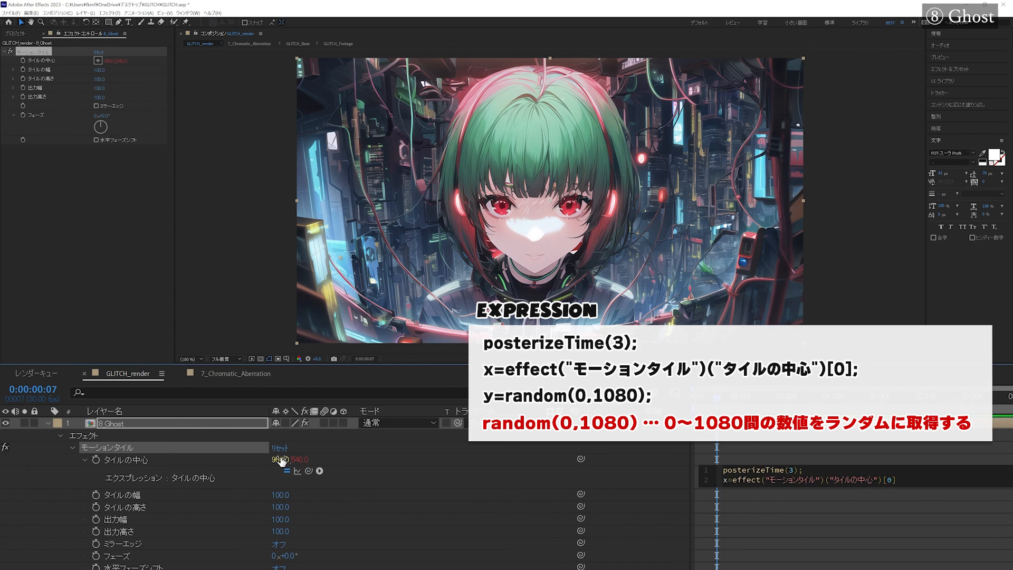
Complete the Tile Center expression with y=random(0,1080); and [x,y], preview the jumping image and show all expression lines.
key("Return")
type("y=ran")
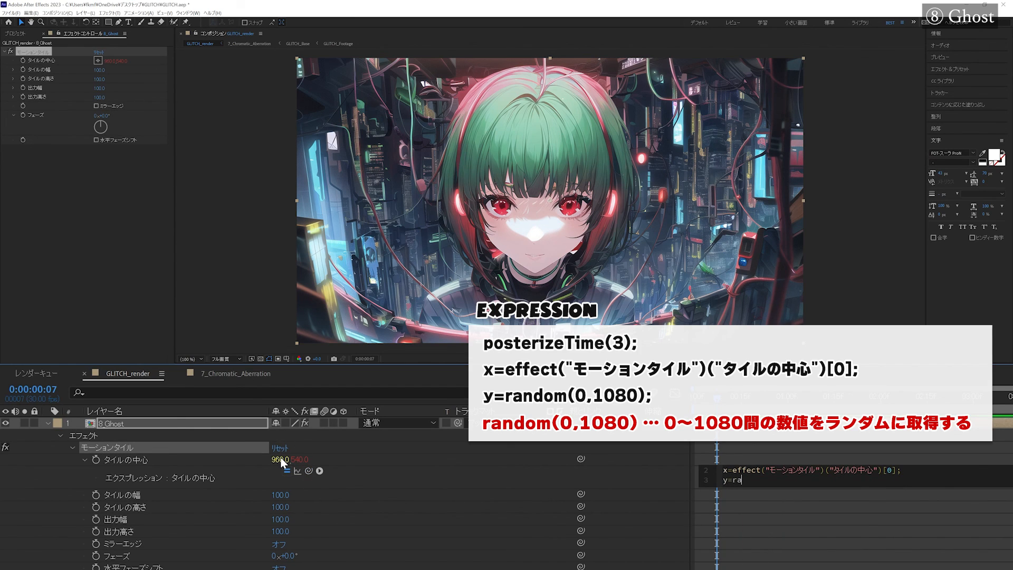
type("dom")
key("Return")
key("Return")
type("[]")
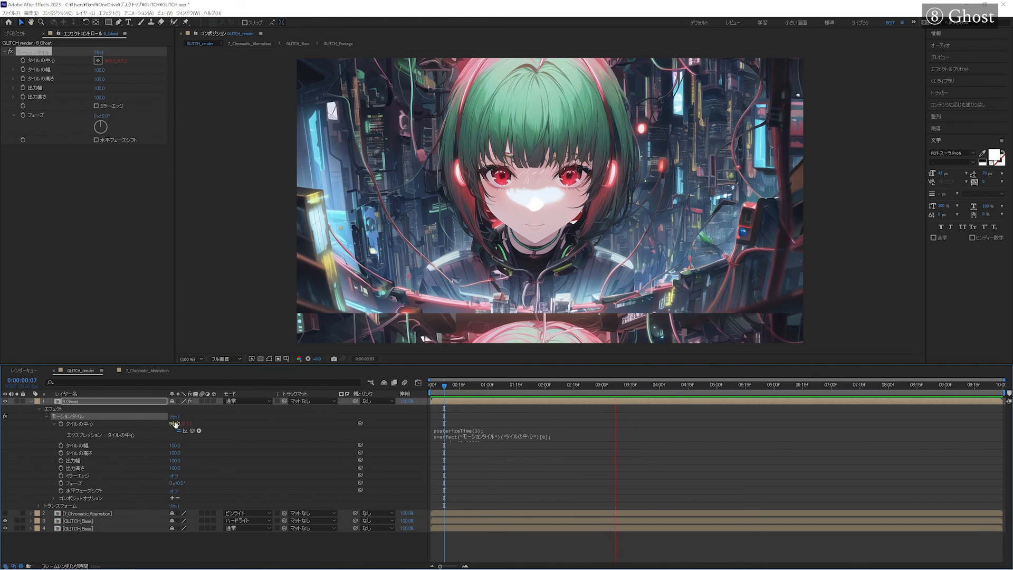
key("space")
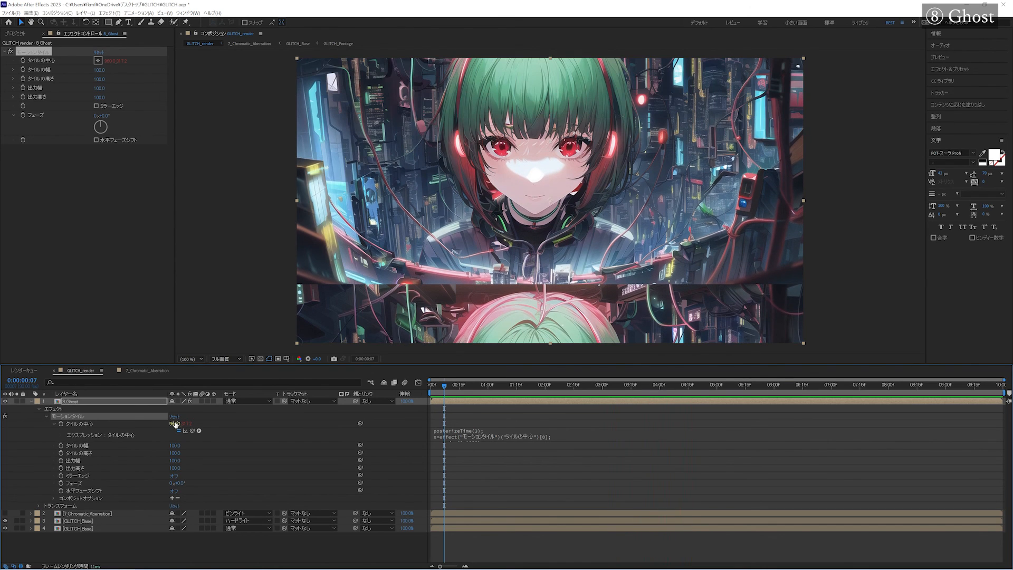
left_click(514, 441)
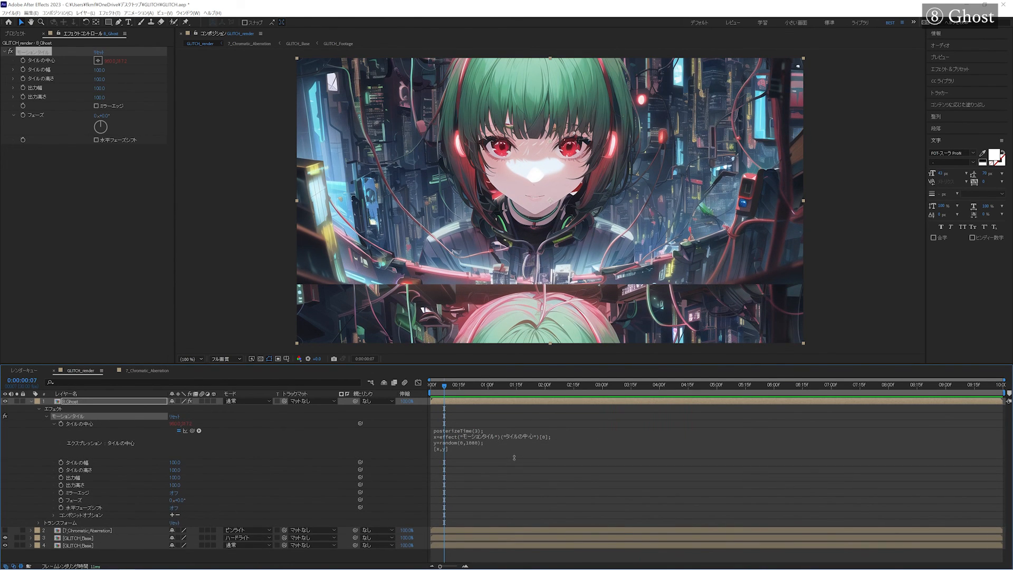
Return to the first frame and start an Opacity expression on 8_Ghost with posterizeTime(10);.
left_click_drag(442, 386, 424, 386)
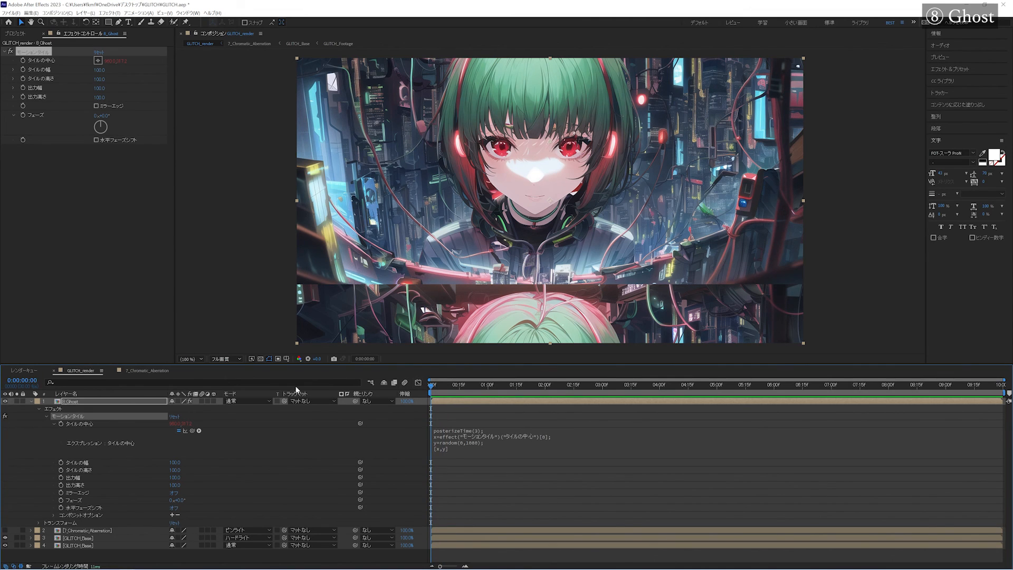
left_click(121, 401)
key("t")
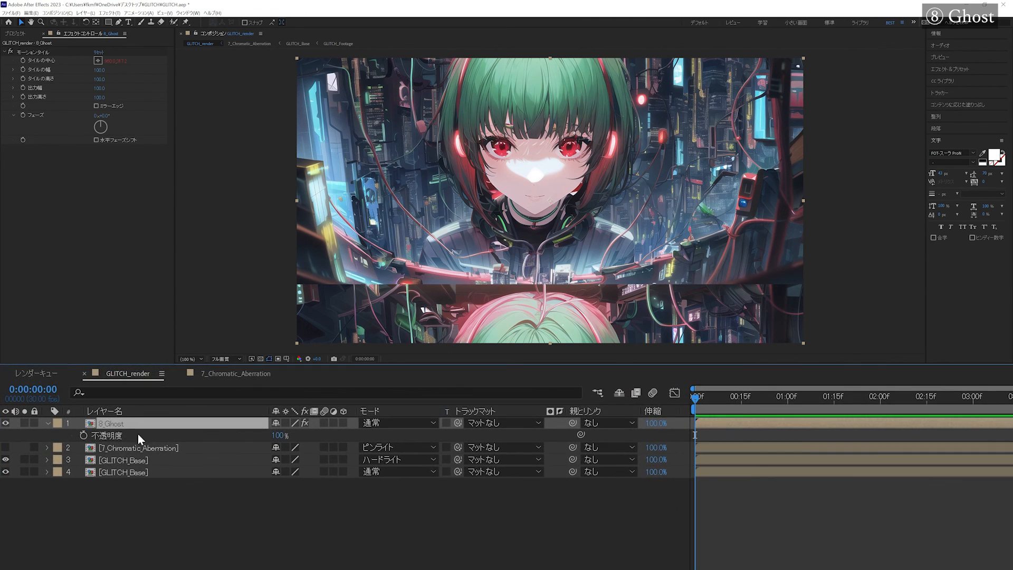
left_click(81, 435, "alt")
type("pos")
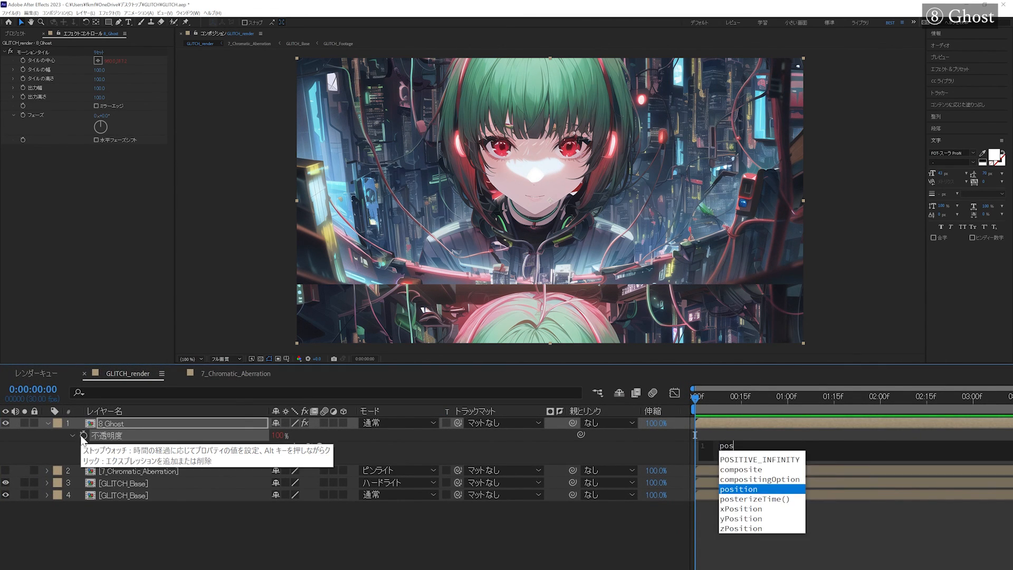
type("terize")
key("Return")
type("10);")
key("Return")
Complete the Opacity expression with Math.floor(random(2))*100 and preview the flickering ghost.
type("Math.f")
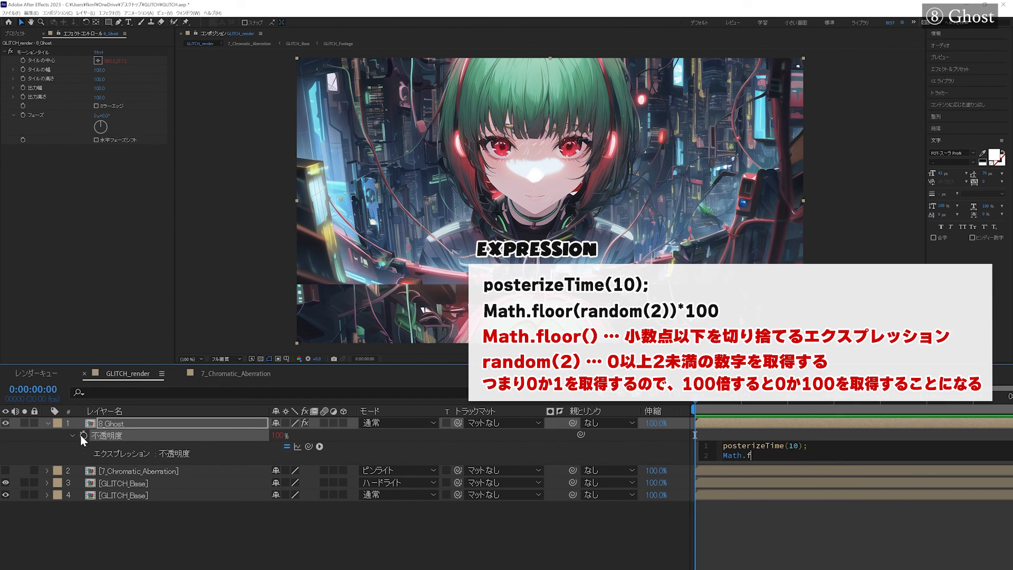
type("loor")
key("Return")
type("rand")
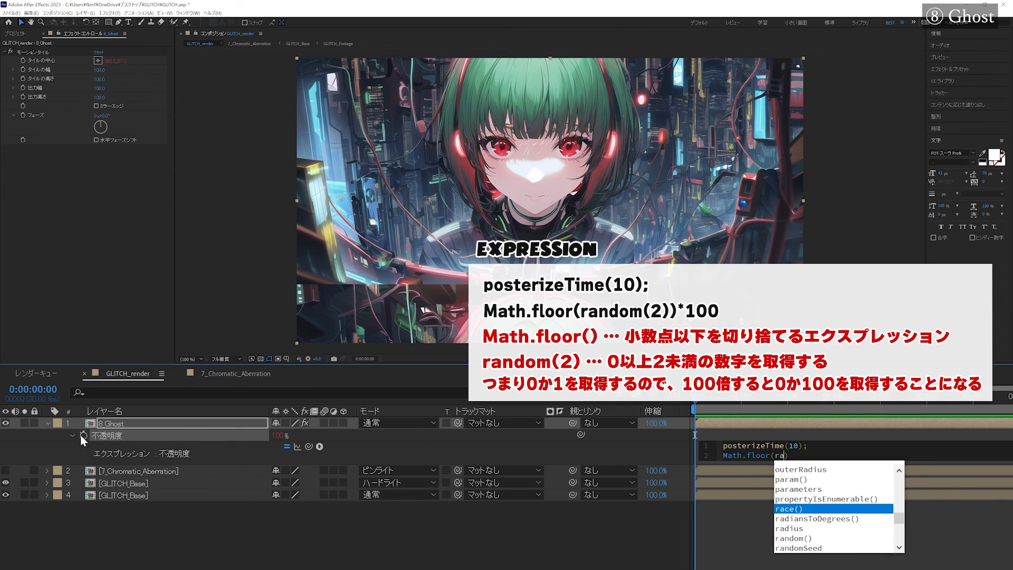
type("om")
key("Return")
type("2))")
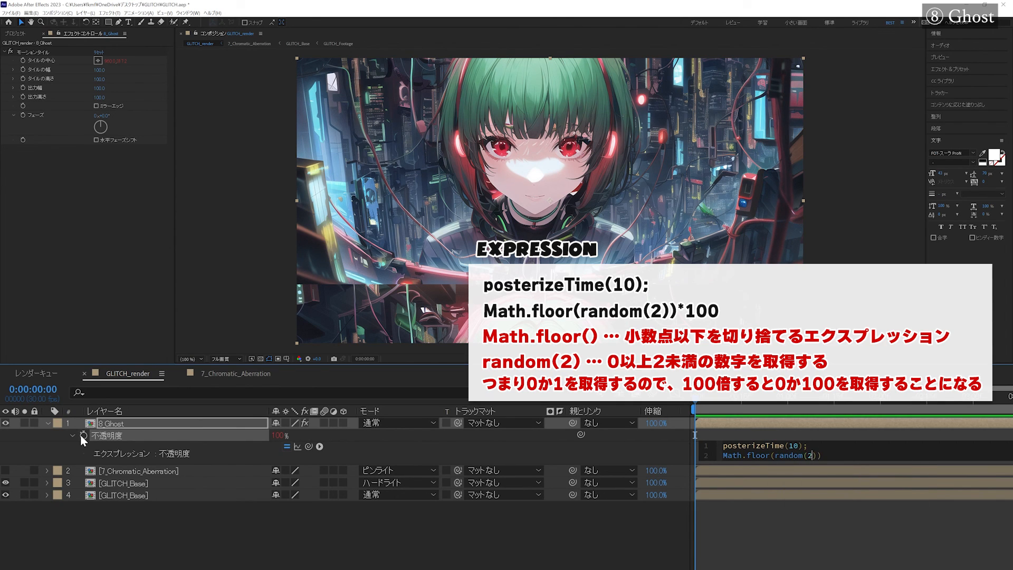
type("*100")
key("KP_Enter")
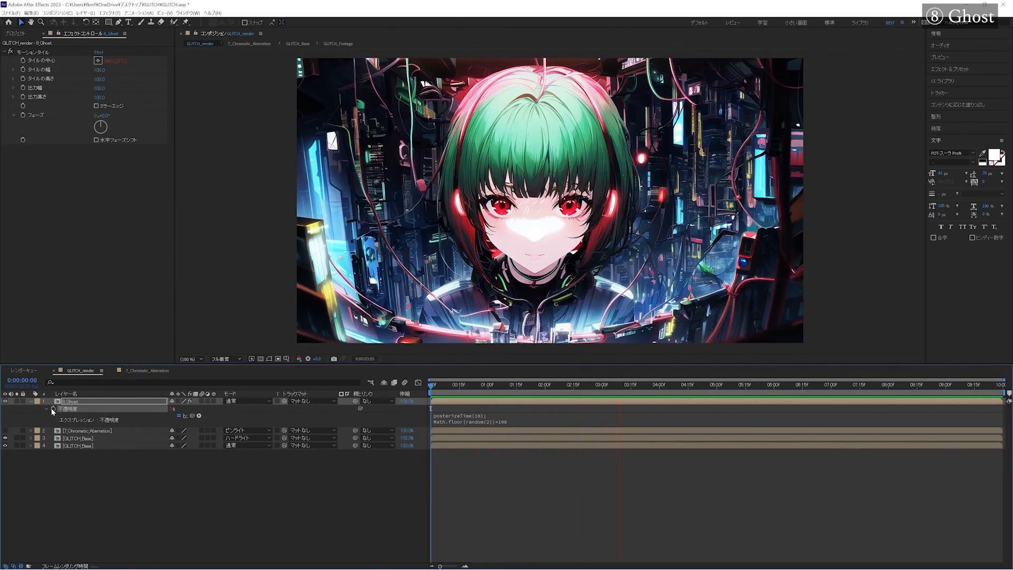
Set the 8_Ghost layer's blend mode to Overlay and preview the composition.
key("ctrl+Down")
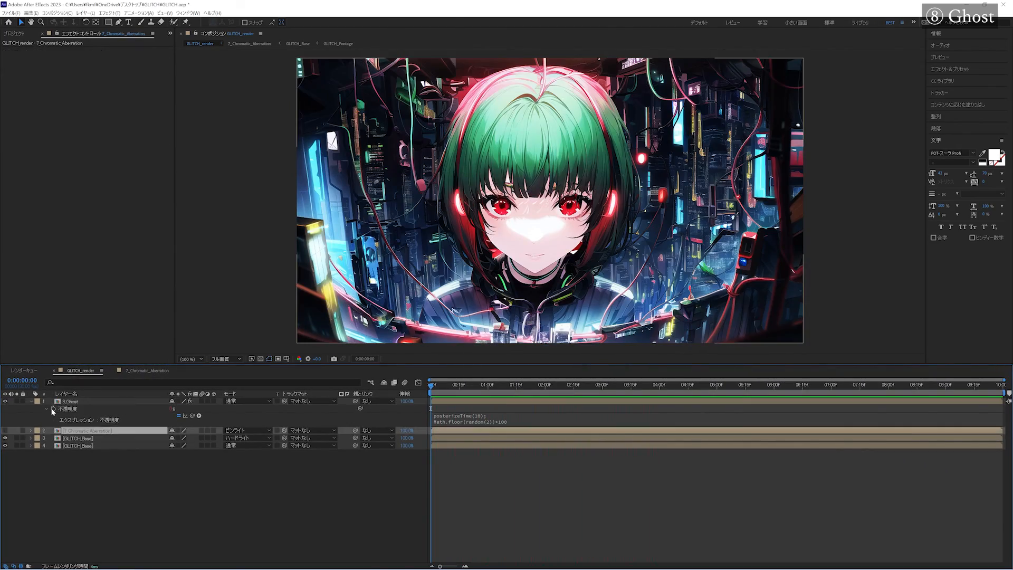
left_click(230, 403)
left_click(244, 214)
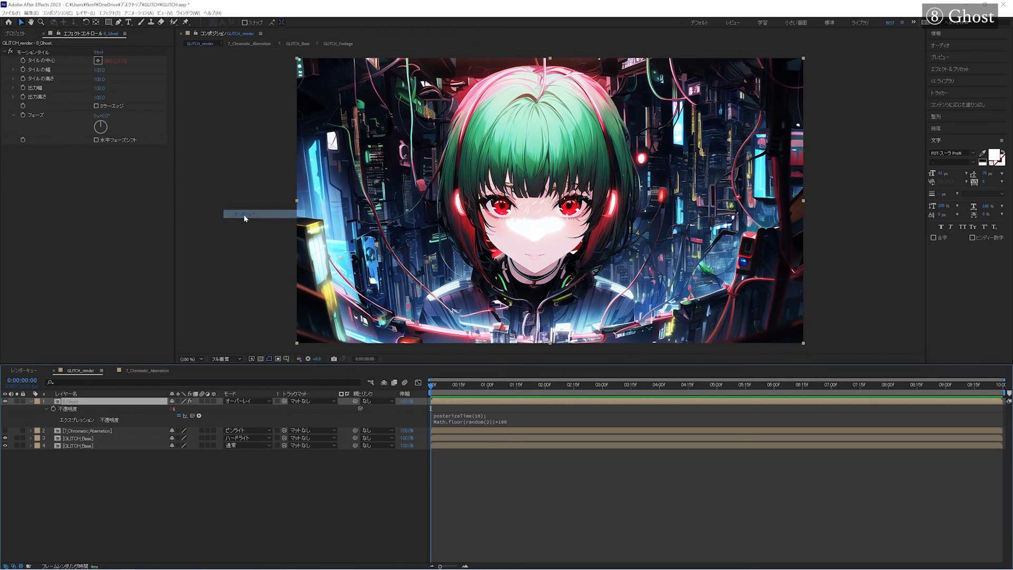
key("space")
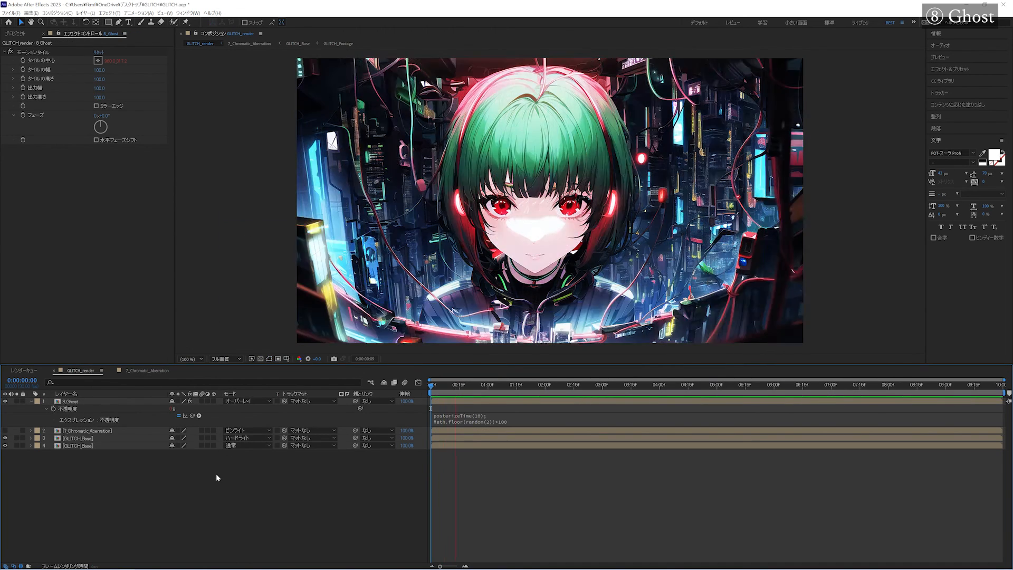
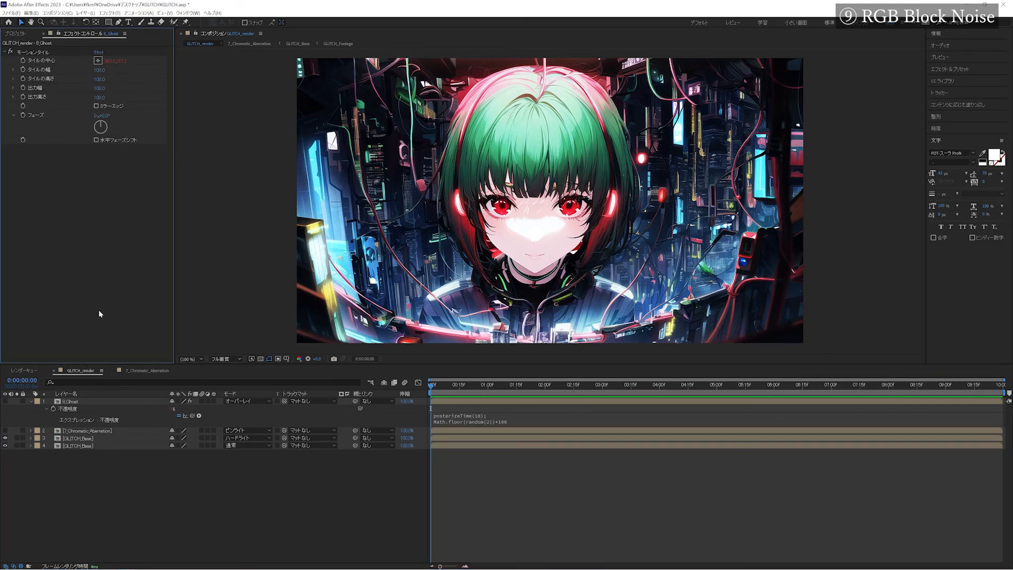
Create a new 1920x1080, 30 fps, 10-second composition named 9_RGB_Block_Noise.
key("ctrl+0")
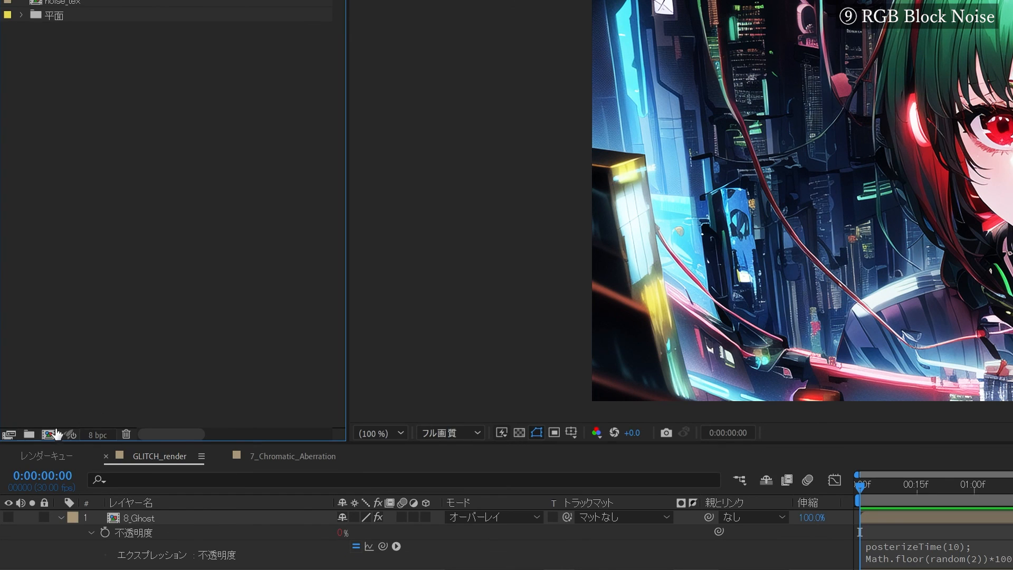
left_click(49, 434)
type("9_RGB_Block_Noise")
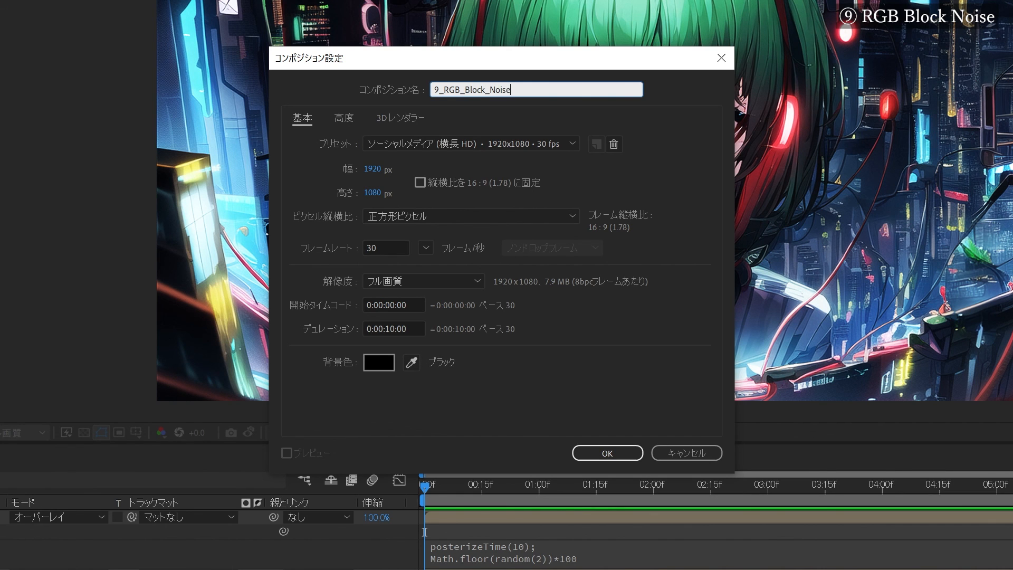
key("Return")
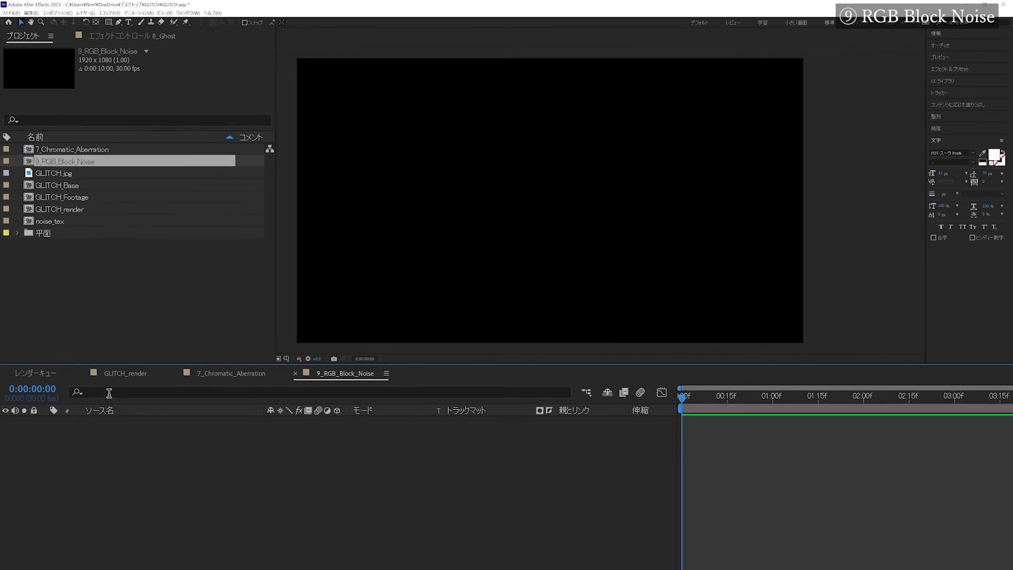
Add 9_RGB_Block_Noise as the uppermost layer of GLITCH_render and open that nested composition.
left_click(134, 378)
left_click_drag(62, 169, 112, 418)
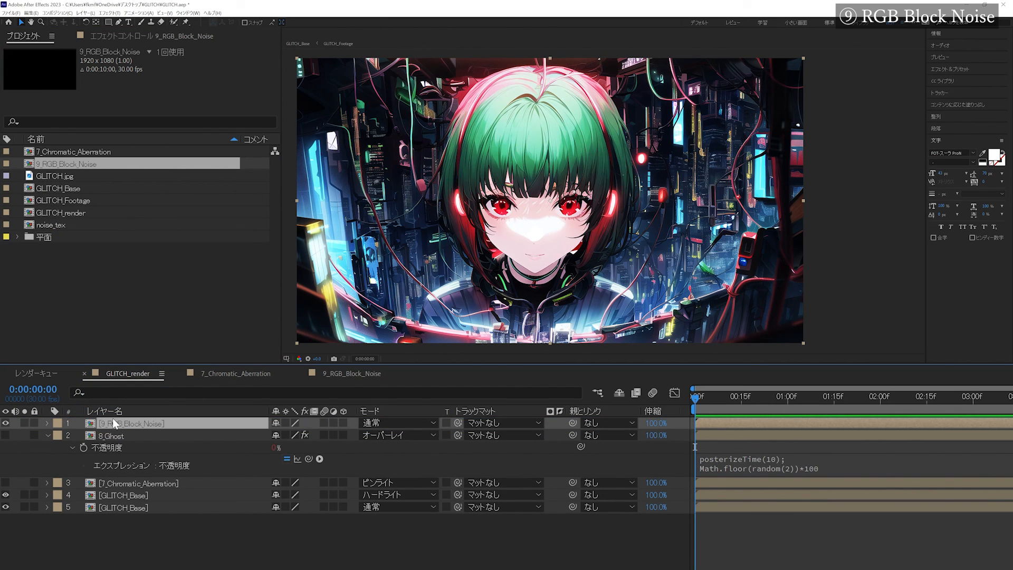
double_click(113, 419)
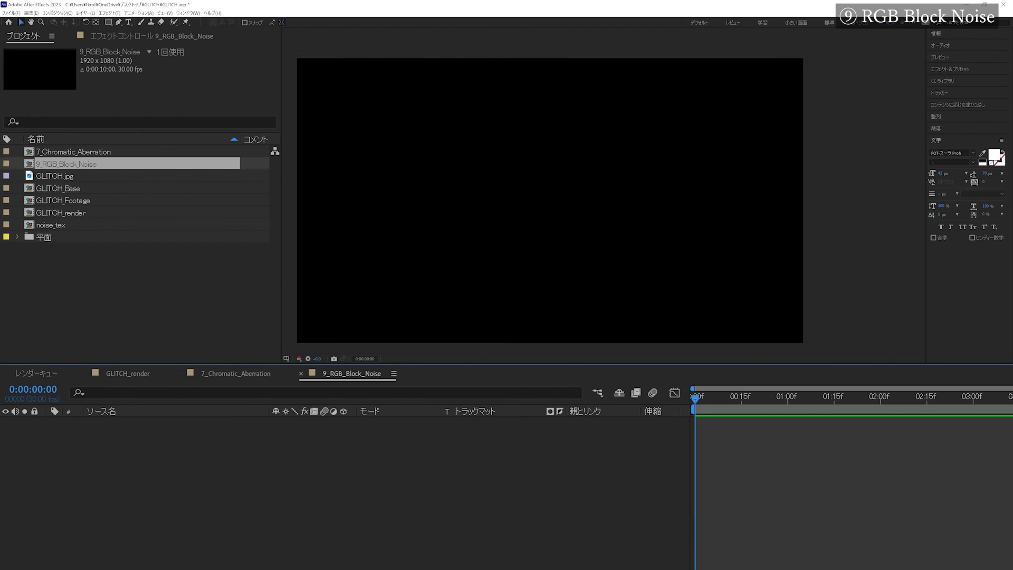
Place GLITCH_Footage in 9_RGB_Block_Noise and duplicate it twice to make three layers.
left_click_drag(92, 201, 150, 451)
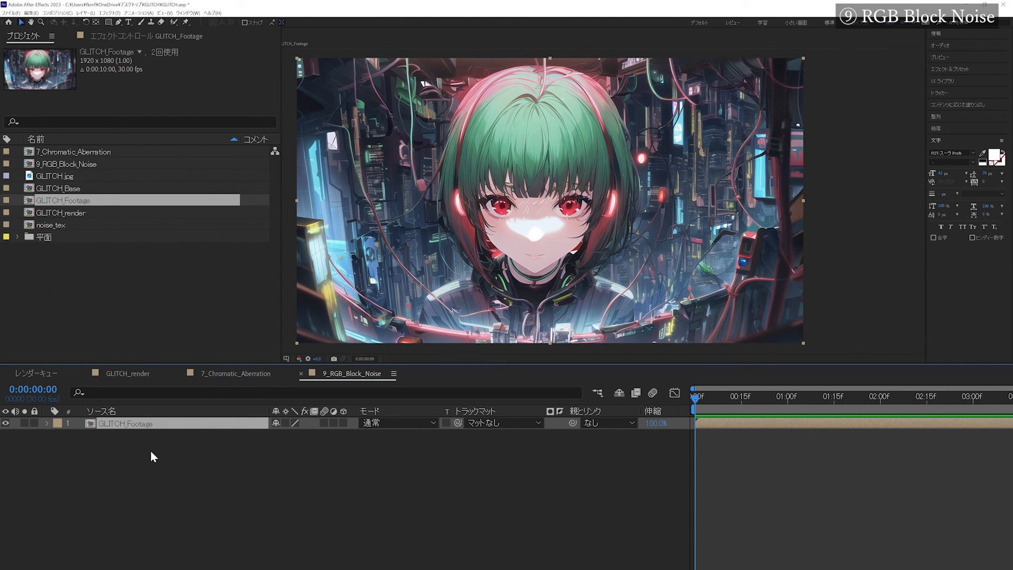
key("ctrl+d")
key("ctrl+d")
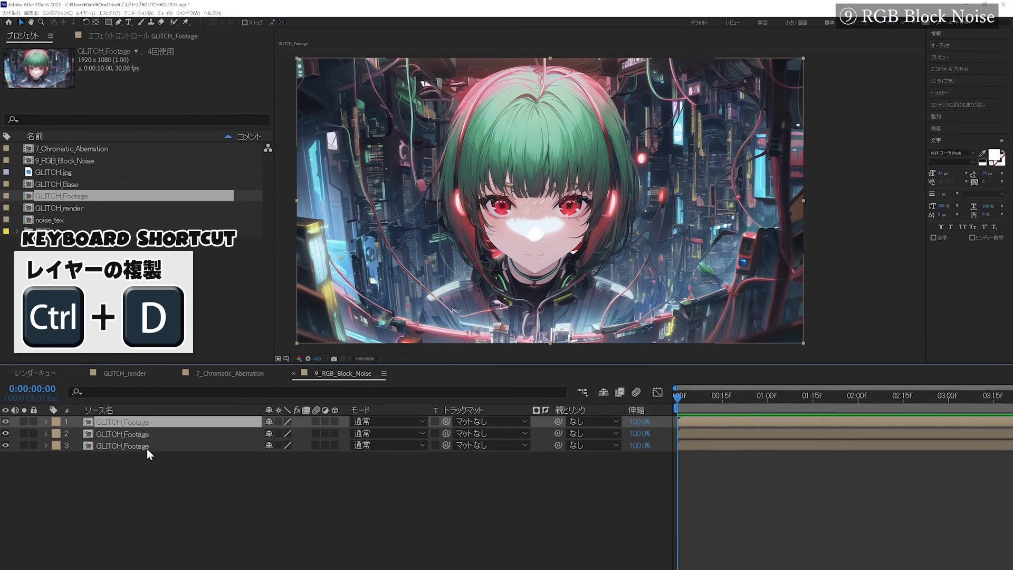
Apply Channel Shift to the first GLITCH_Footage layer and set its green and blue sources to Full Off, keeping only red.
left_click(109, 13)
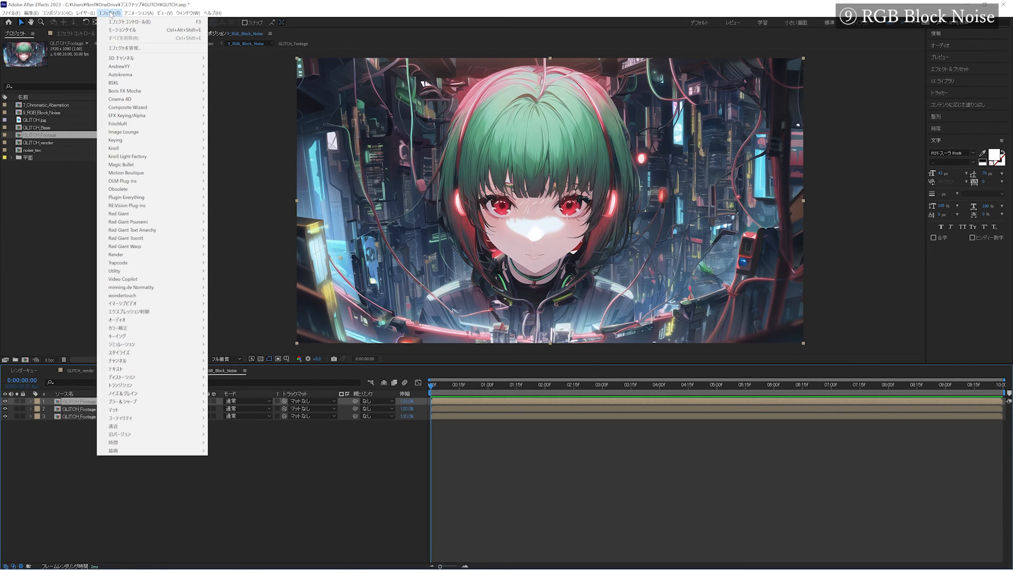
mouse_move(127, 361)
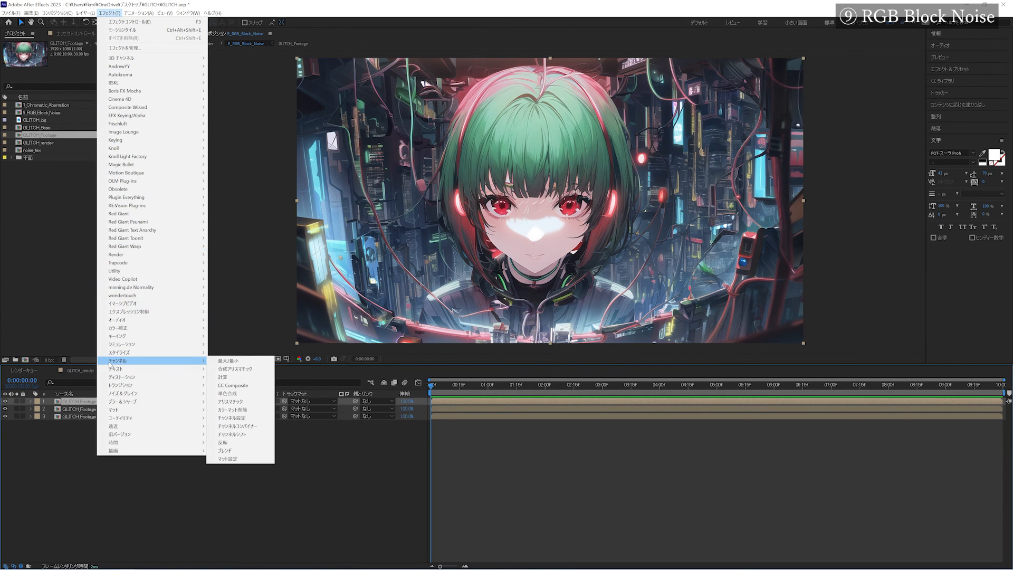
left_click(252, 434)
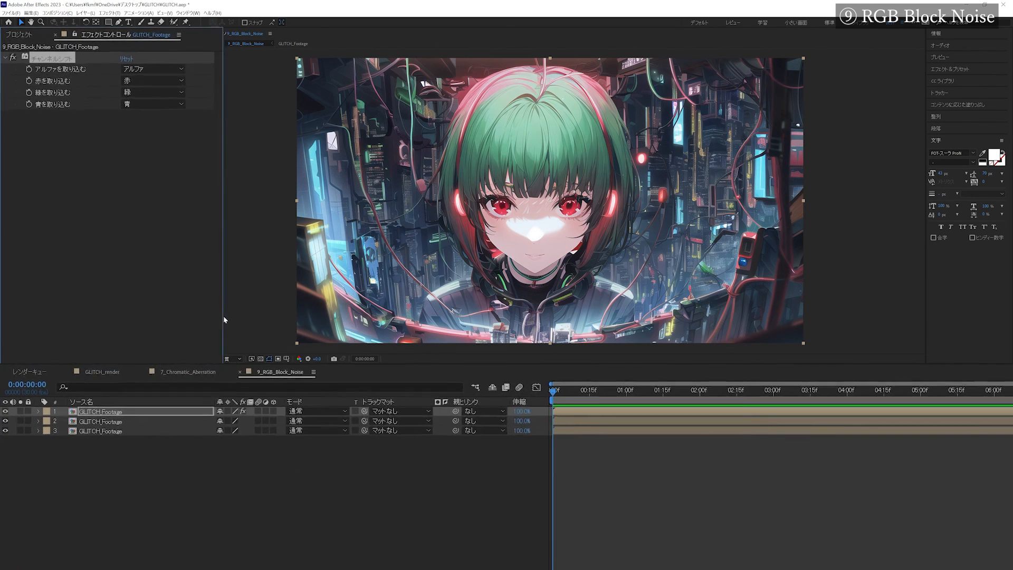
left_click(196, 109)
left_click(195, 240)
left_click(191, 123)
left_click(188, 255)
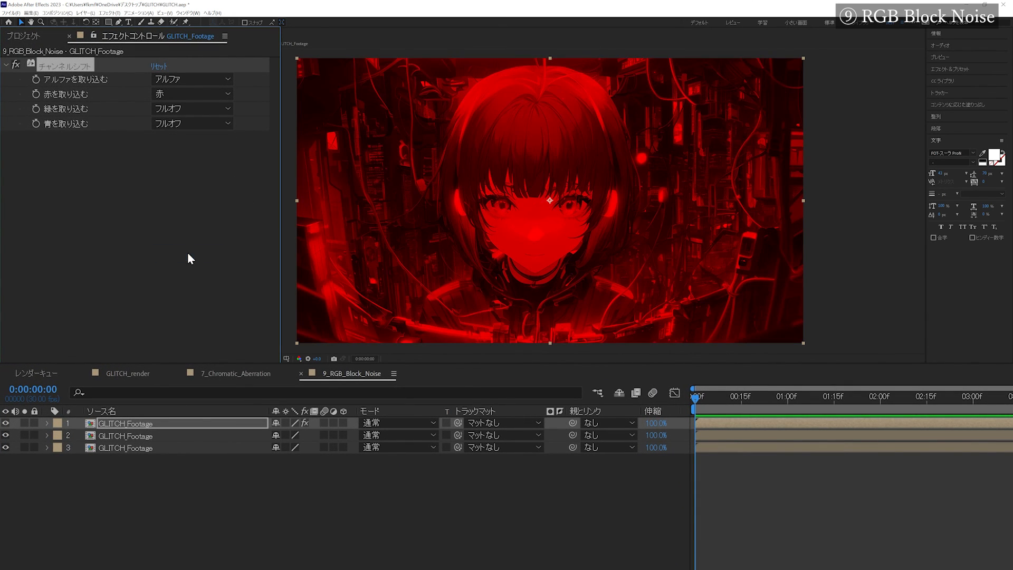
Paste Channel Shift onto the second GLITCH_Footage layer, setting the red source to Full Off and the green source to Green.
key("ctrl+Down")
key("ctrl+v")
left_click(191, 94)
left_click(185, 224)
left_click(191, 109)
left_click(182, 147)
Paste Channel Shift onto the third GLITCH_Footage layer, setting the red source to Full Off and the blue source to Blue.
left_click(127, 447)
key("ctrl+v")
left_click(191, 94)
left_click(183, 224)
left_click(191, 123)
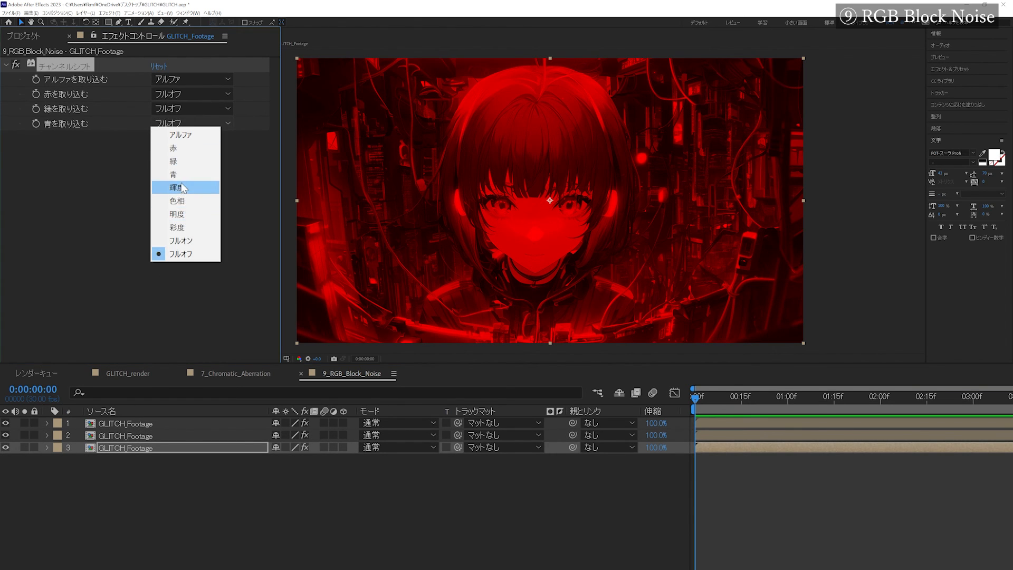
left_click(191, 174)
Set the blending mode of the first and second GLITCH_Footage layers to Add.
left_click(129, 423)
left_click(192, 434, "shift")
left_click(359, 418)
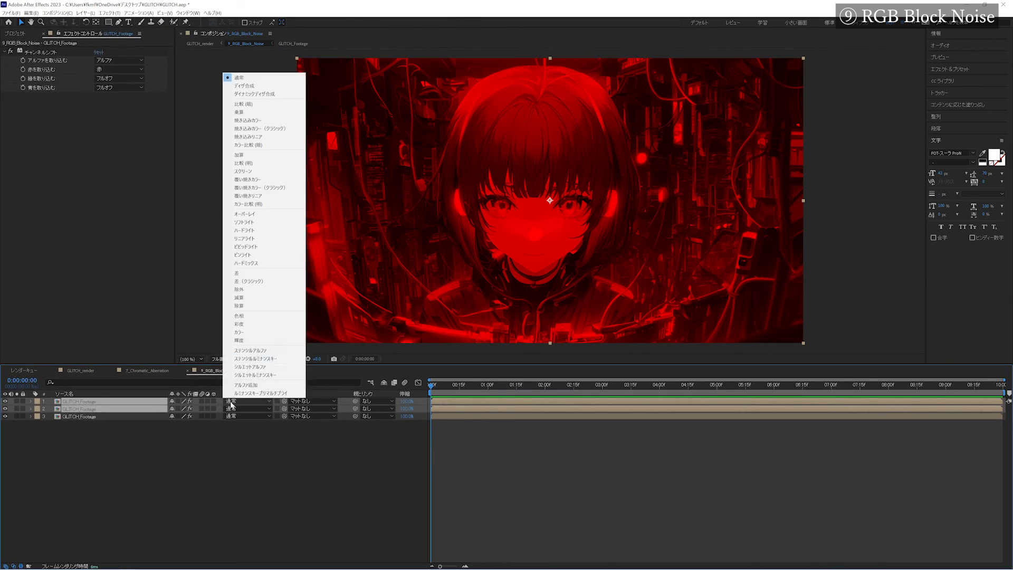
left_click(236, 154)
Apply Motion Tile to the first GLITCH_Footage layer with tile center 980, 560 and mirror edges enabled.
left_click(103, 402)
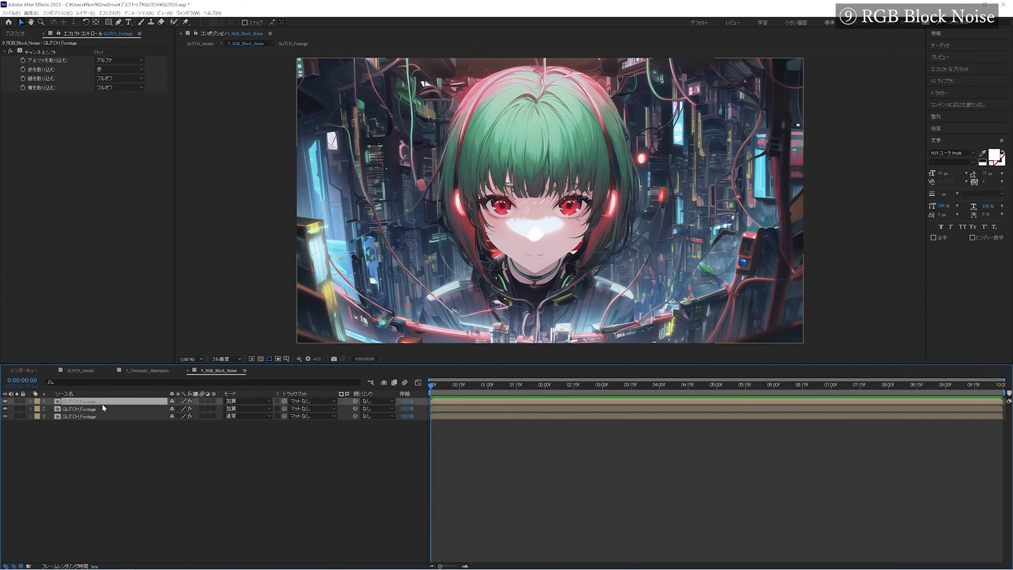
left_click(110, 12)
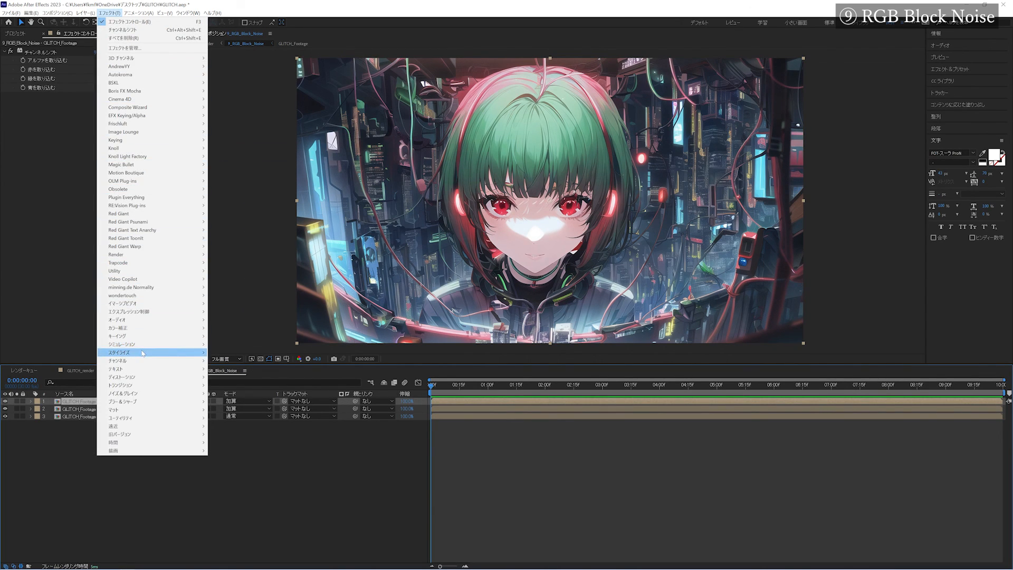
mouse_move(127, 353)
left_click(238, 531)
left_click(109, 106)
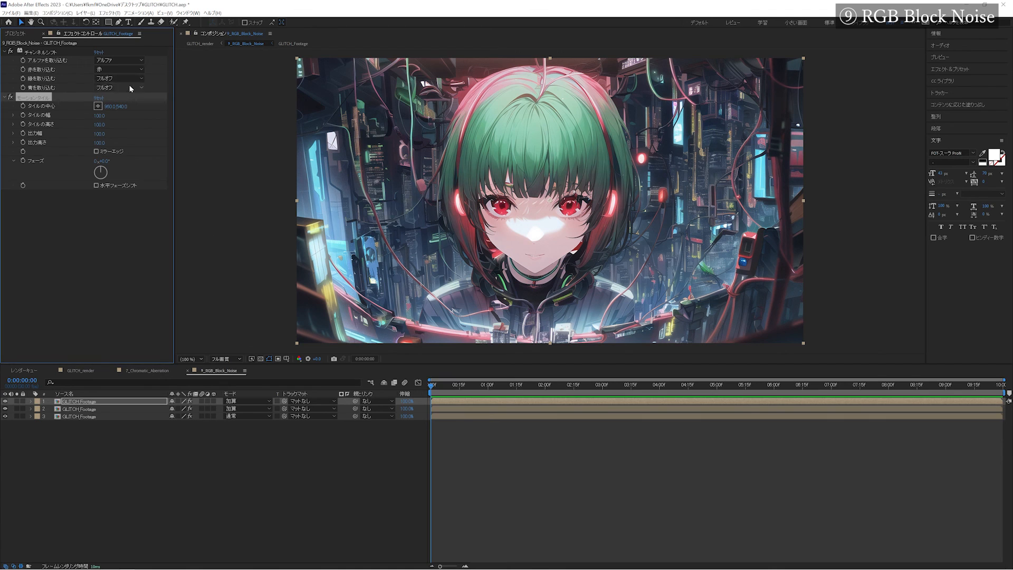
type("980")
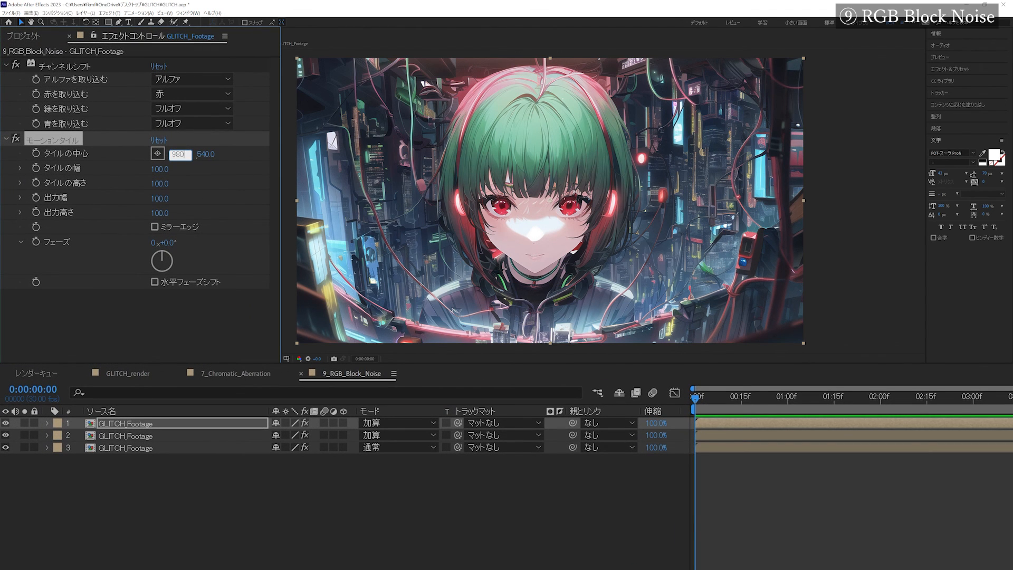
key("Tab")
type("560")
key("Return")
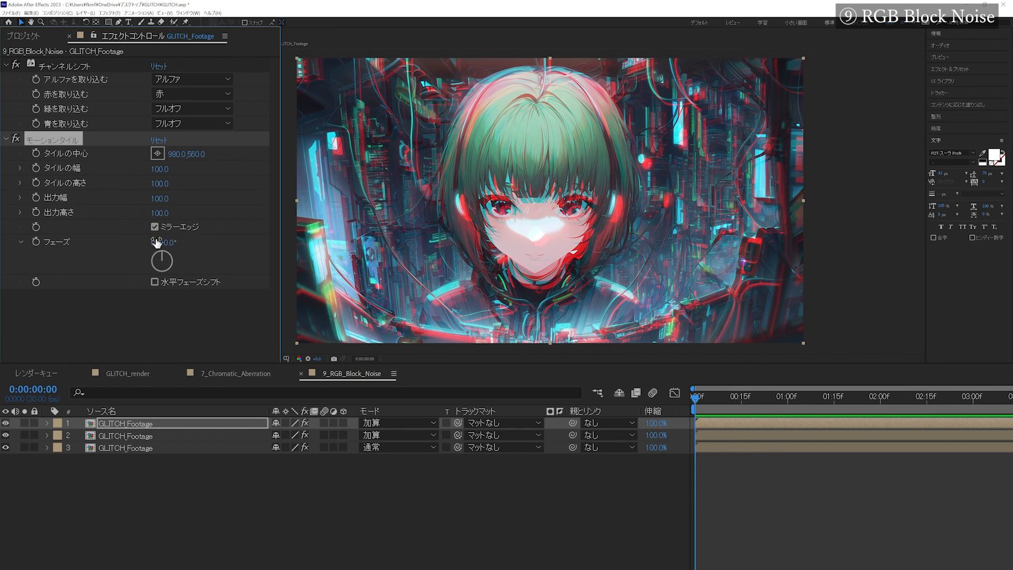
Copy Motion Tile onto the second GLITCH_Footage layer and set its tile center to 960, 540.
left_click(137, 434)
left_click(178, 154)
type("9")
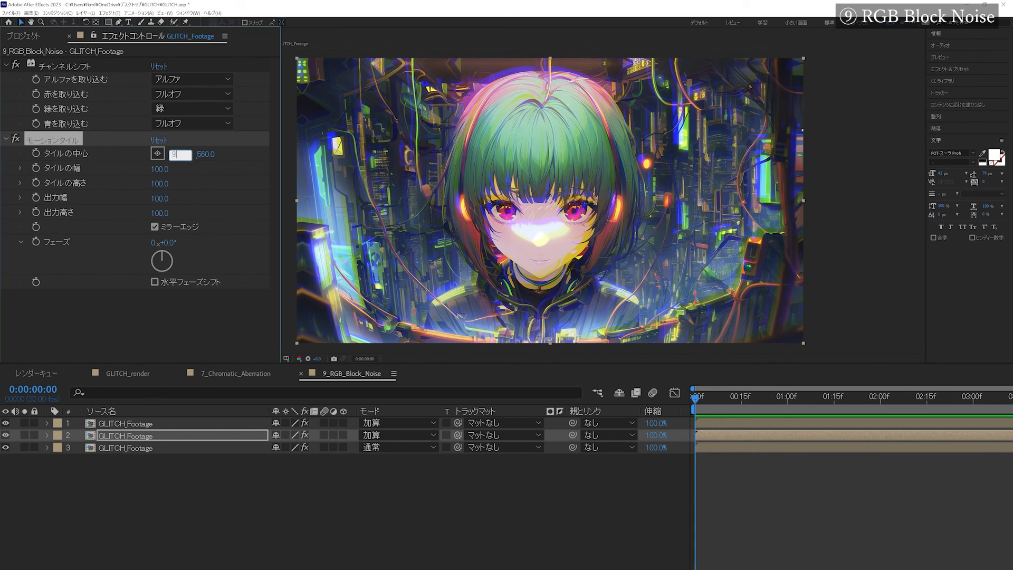
type("60")
key("Return")
Paste Motion Tile onto the third GLITCH_Footage layer and set its tile center to 940, 520.
left_click(128, 448)
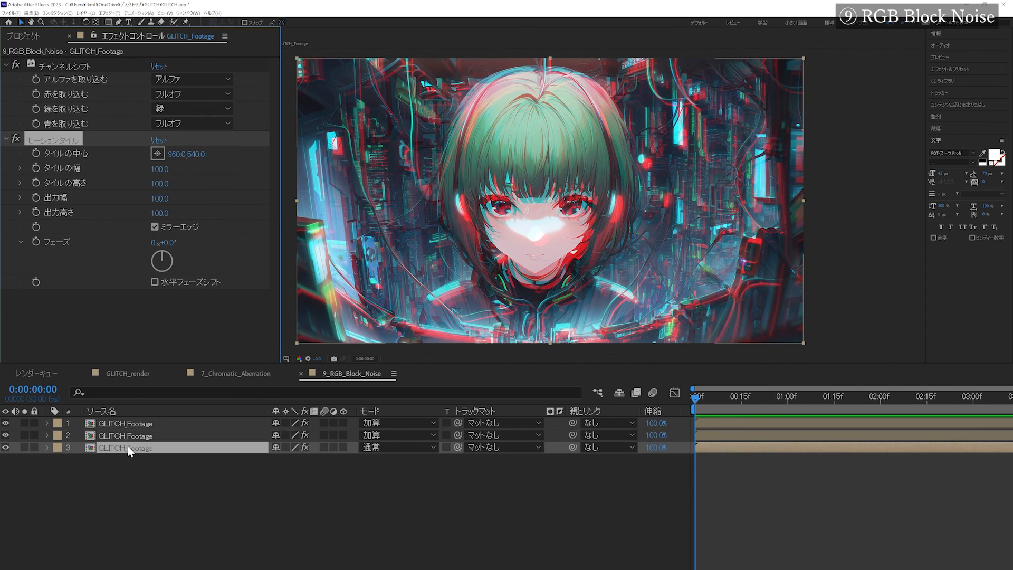
key("ctrl+v")
left_click(180, 154)
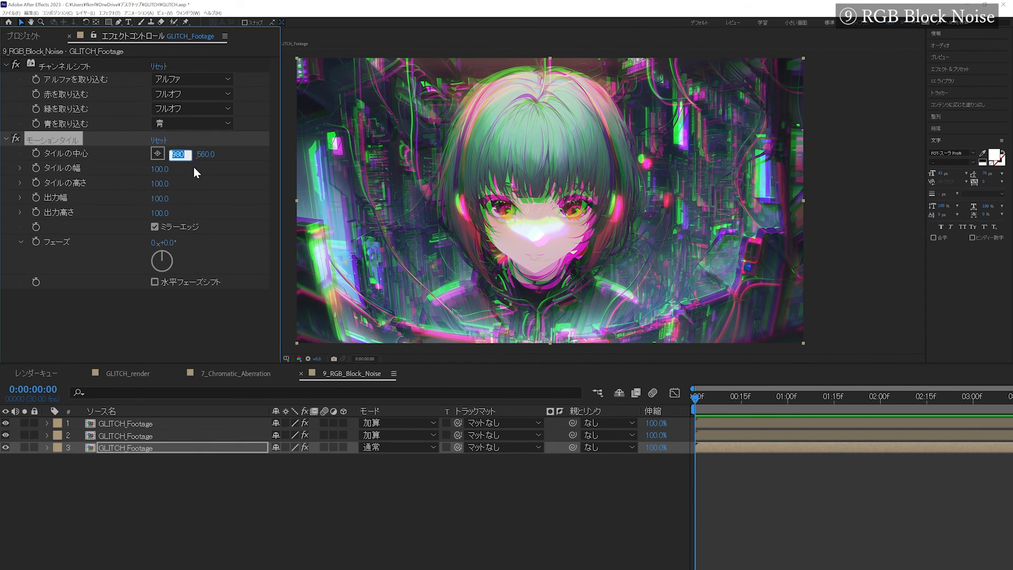
type("940")
key("Tab")
type("520")
key("Return")
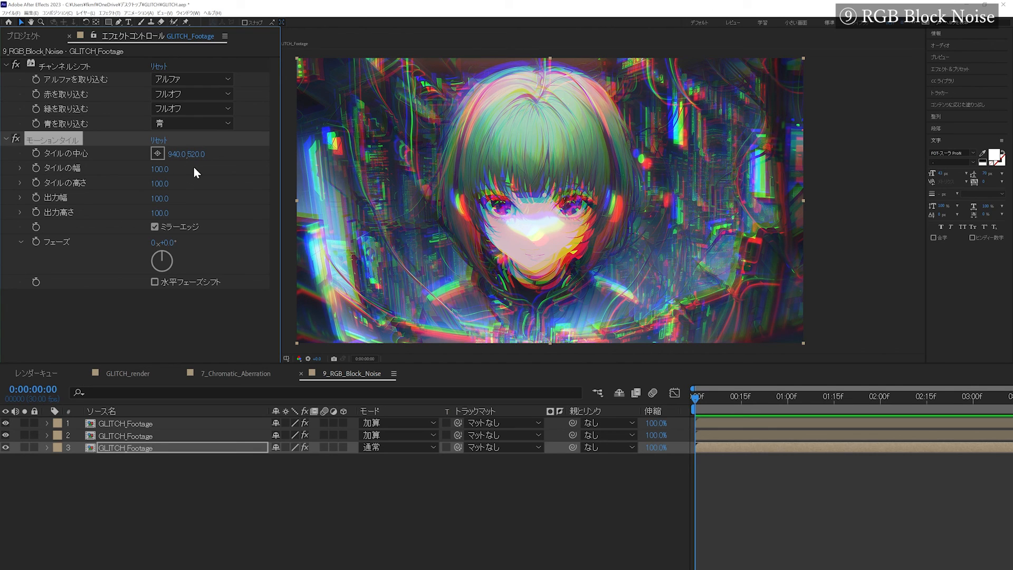
Add an adjustment layer named CC above the footage and apply Hue/Saturation with master saturation 40.
left_click(266, 474)
key("ctrl+alt+y")
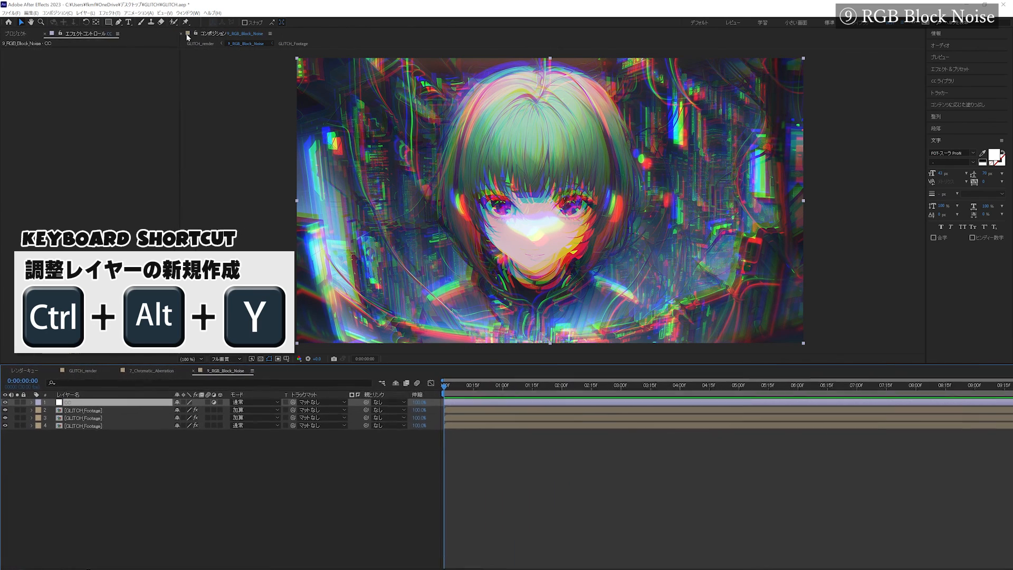
key("alt+t")
mouse_move(137, 329)
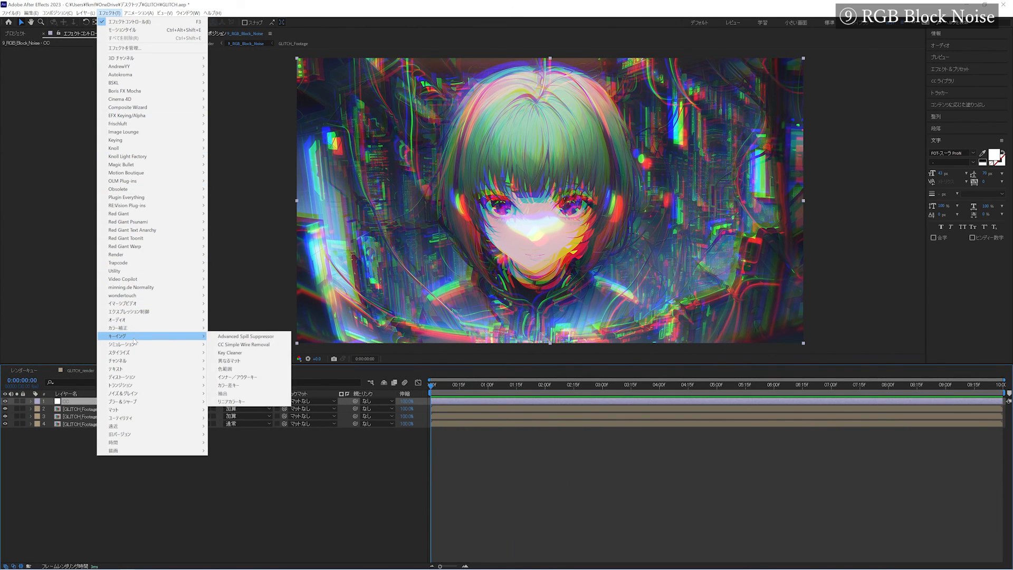
left_click(243, 140)
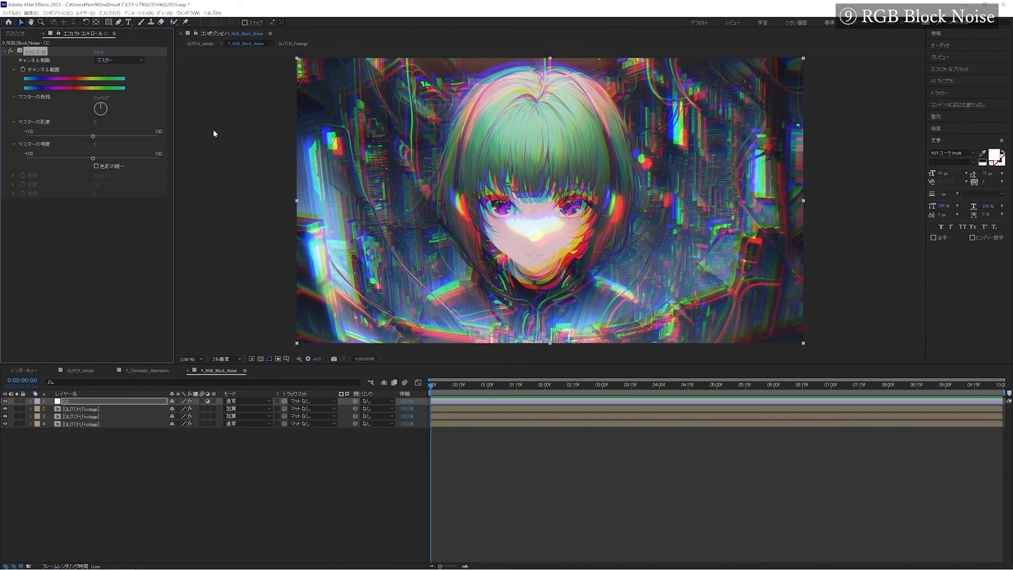
left_click(96, 124)
key("Return")
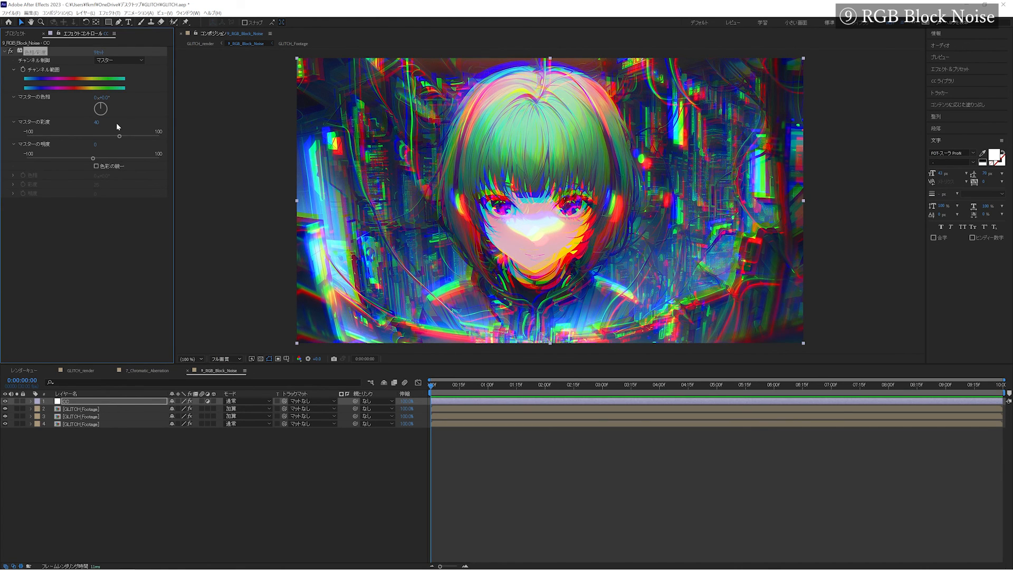
Apply Unsharp Mask to the CC adjustment layer with an amount of 200.
left_click(108, 14)
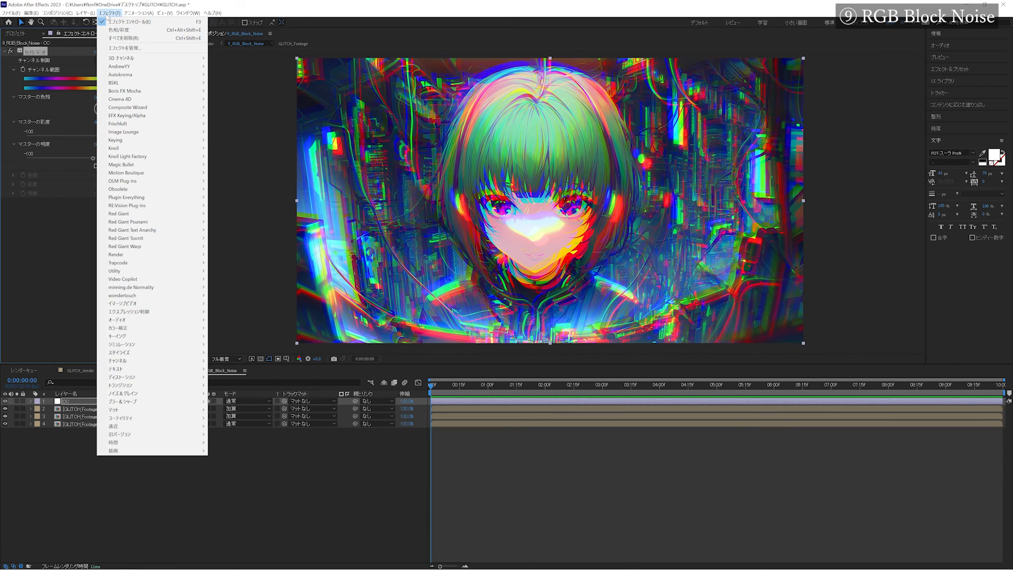
mouse_move(134, 405)
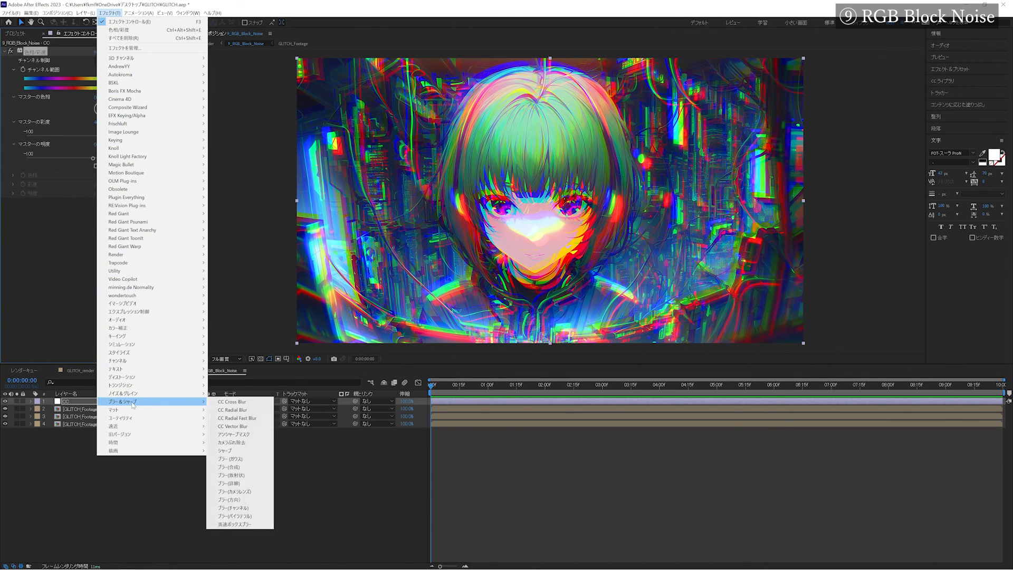
left_click(235, 435)
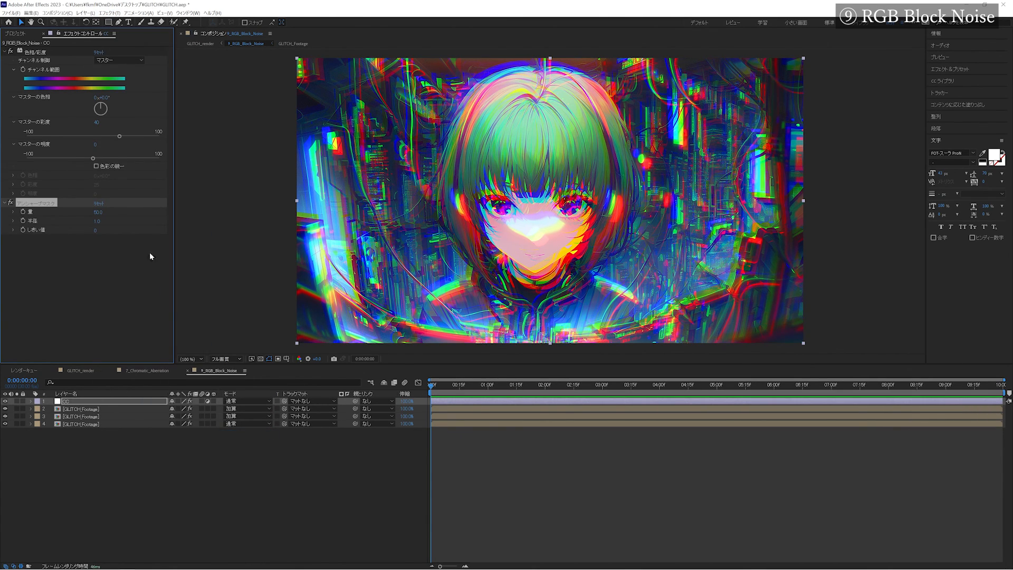
left_click(98, 213)
type("200")
key("Return")
Return to the GLITCH_render composition and create a new gray solid above 9_RGB_Block_Noise.
left_click(369, 382)
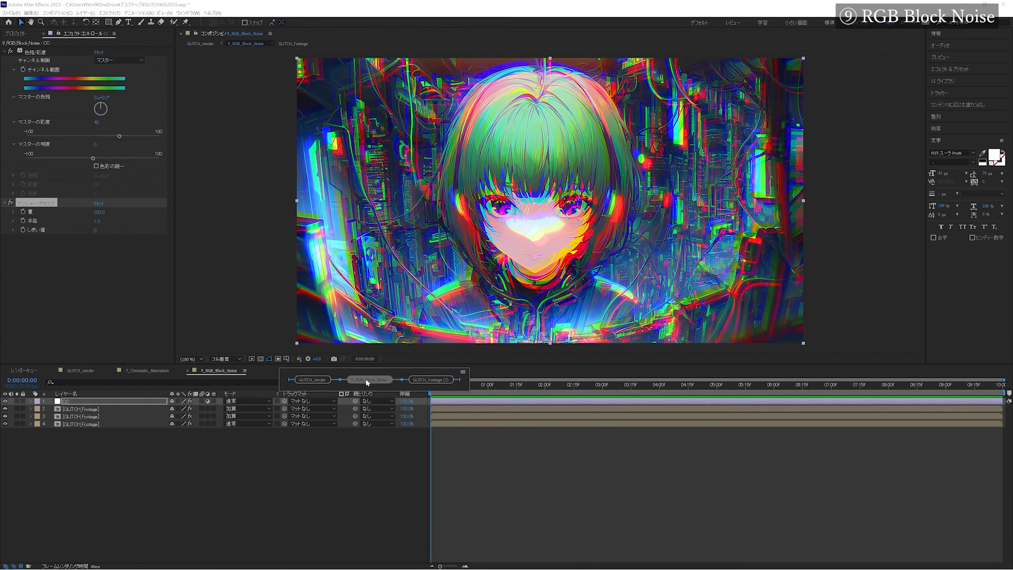
left_click(301, 378)
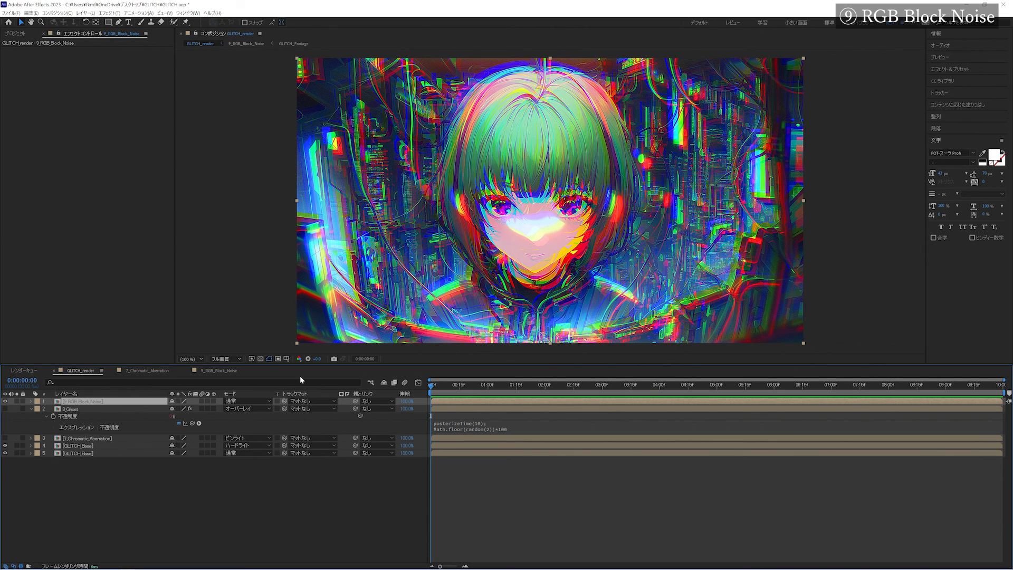
key("ctrl+y")
key("Return")
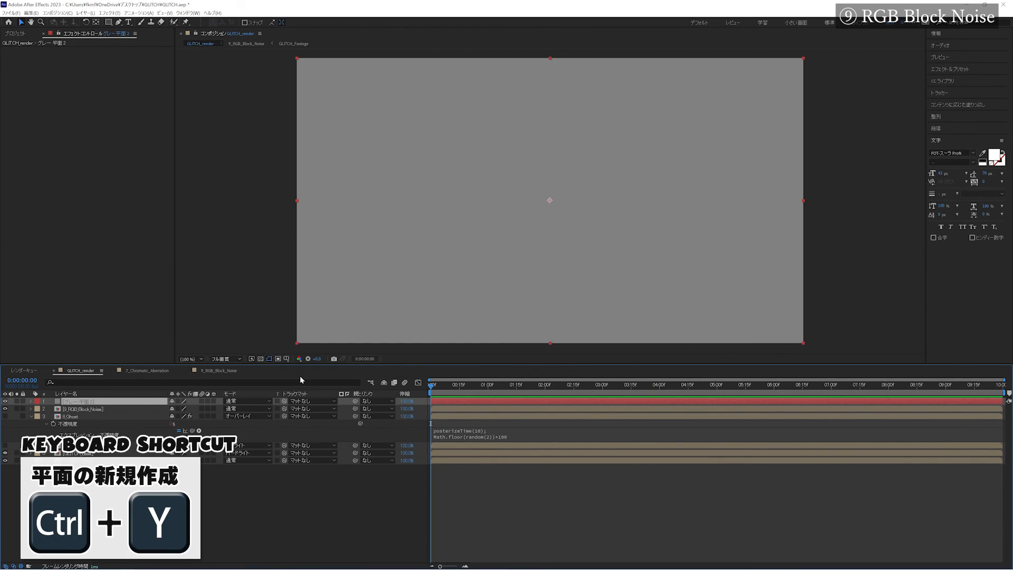
Apply Fractal Noise to the new gray solid and set its noise type to Block.
left_click(109, 13)
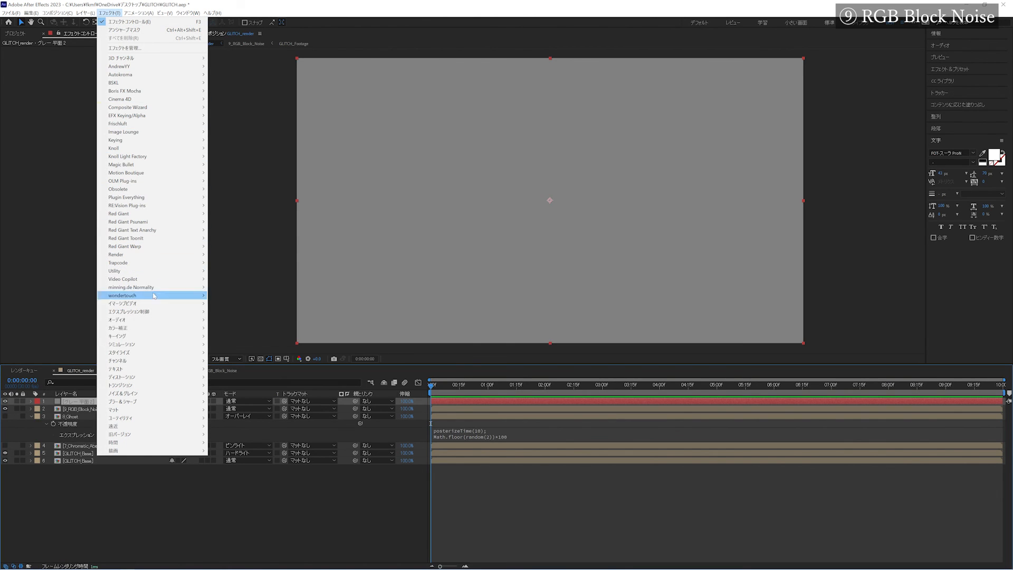
mouse_move(146, 396)
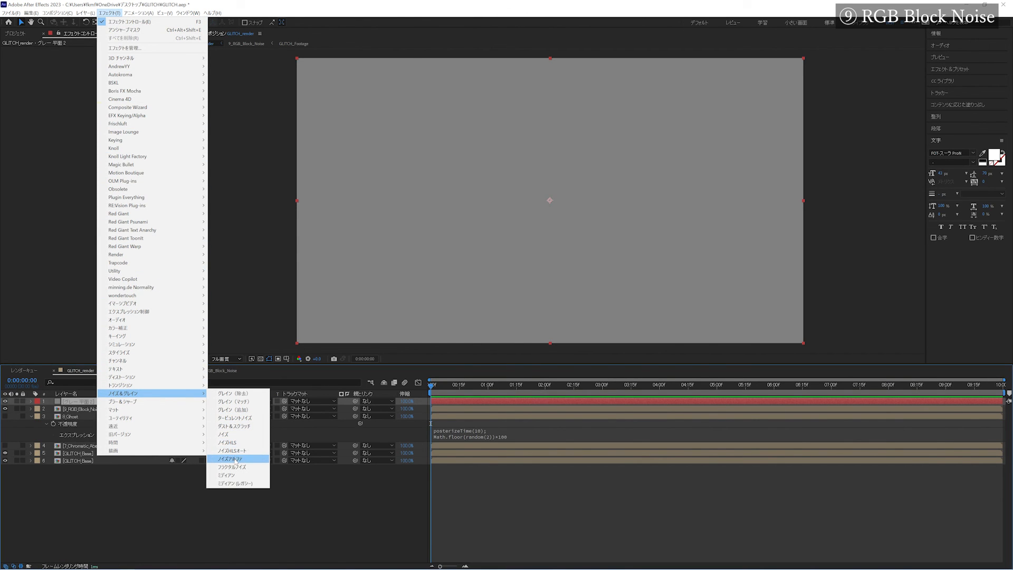
left_click(234, 467)
left_click(132, 69)
left_click(222, 107)
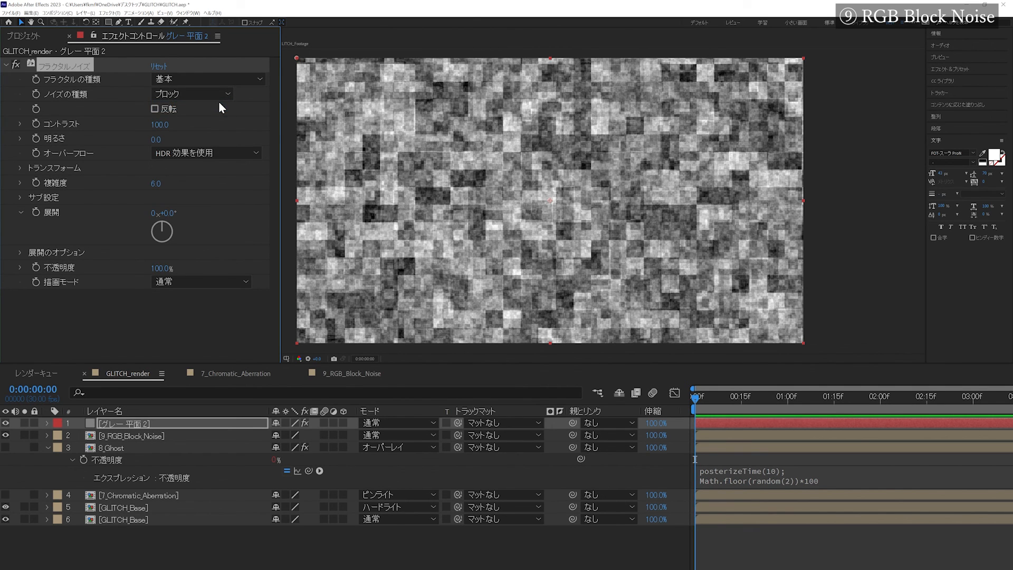
Set the Fractal Noise contrast to 450 and brightness to -50.
left_click(164, 125)
type("450")
key("Return")
left_click(158, 139)
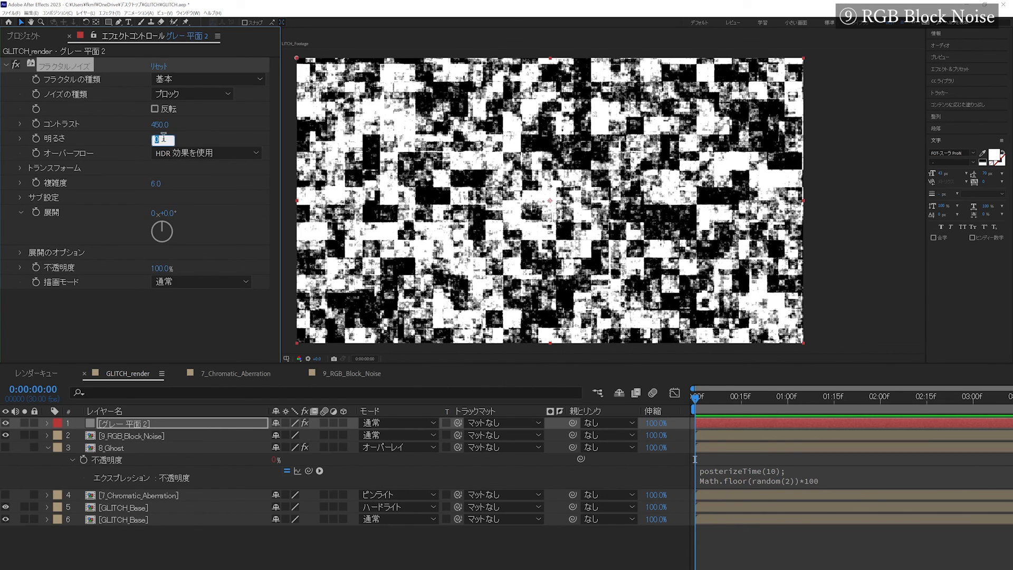
key("Return")
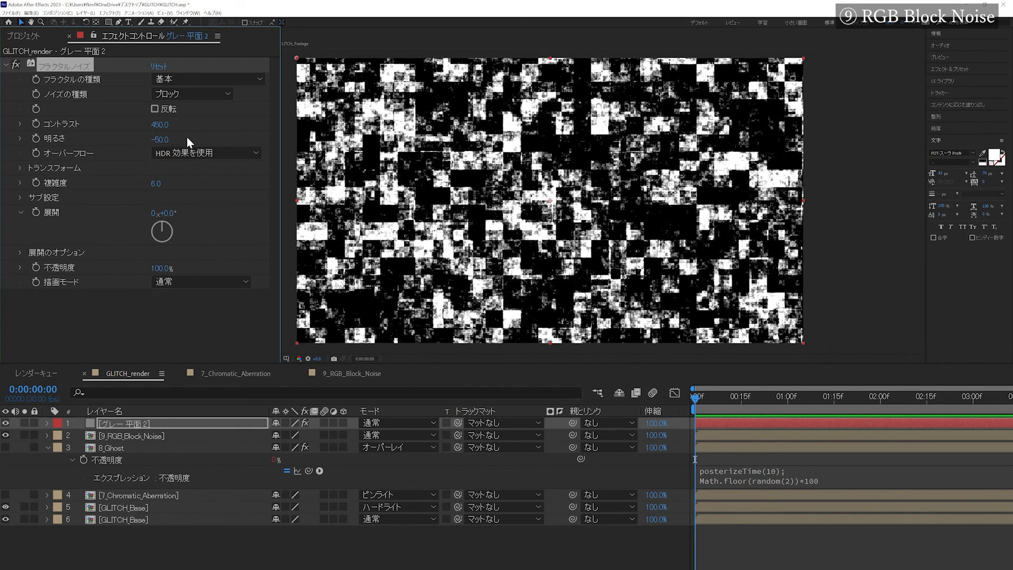
Turn off uniform scaling in the Fractal Noise transform and set the scale width to 750.
left_click(21, 167)
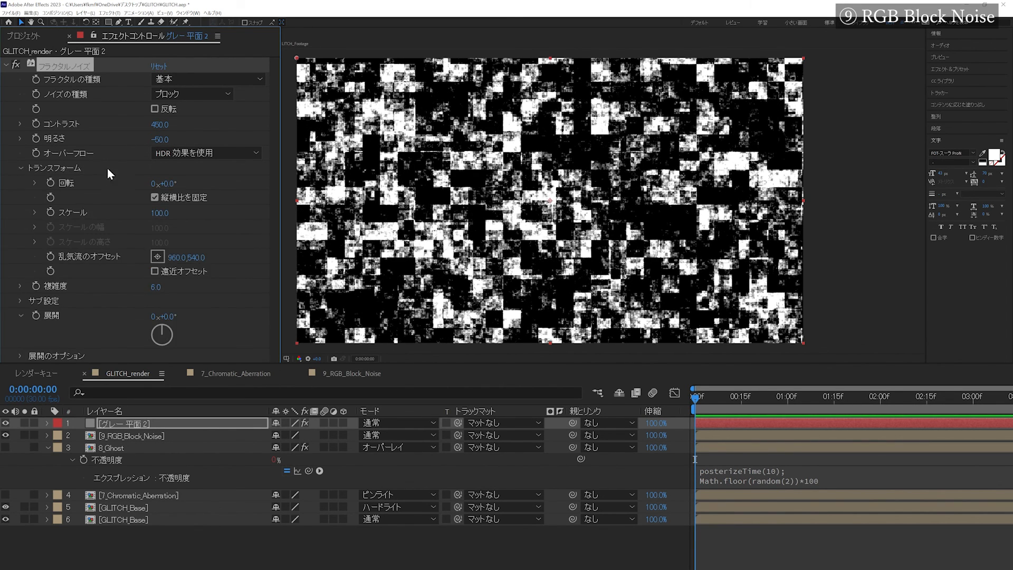
left_click(159, 197)
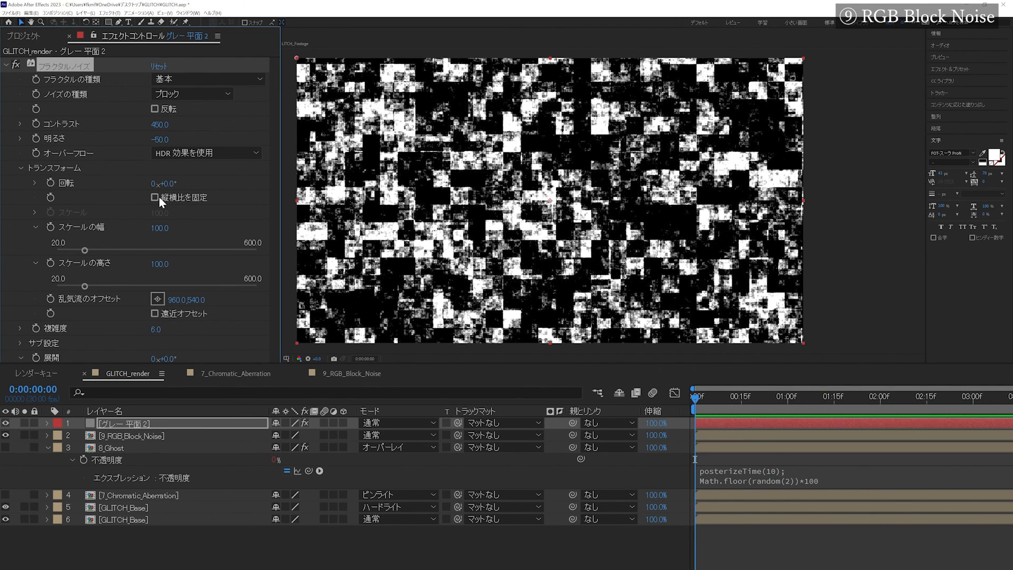
left_click(160, 228)
type("750")
key("Return")
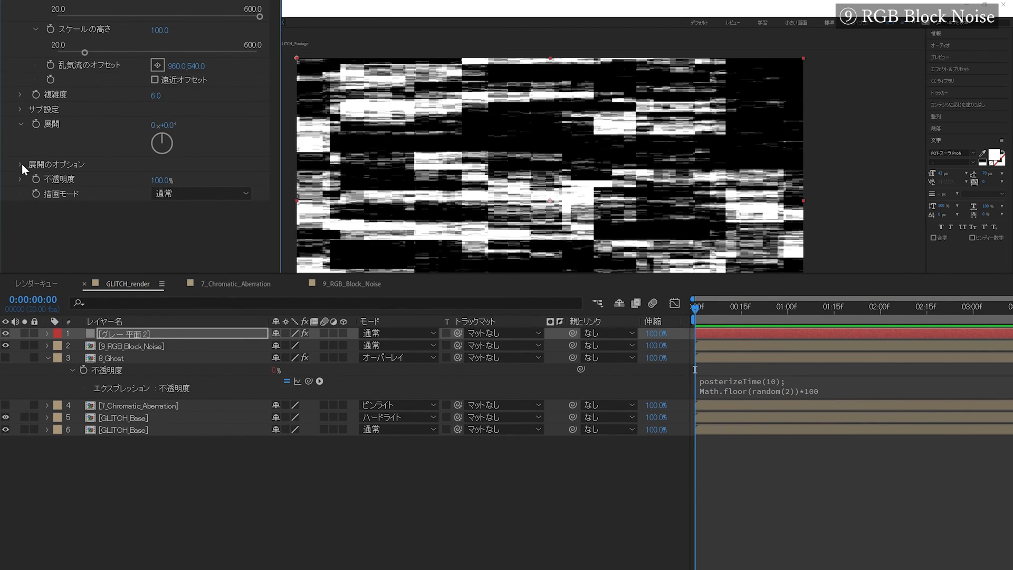
Drive the Fractal Noise random seed with the expression time*4 and preview the animated noise.
left_click(21, 164)
left_click(49, 207, "alt")
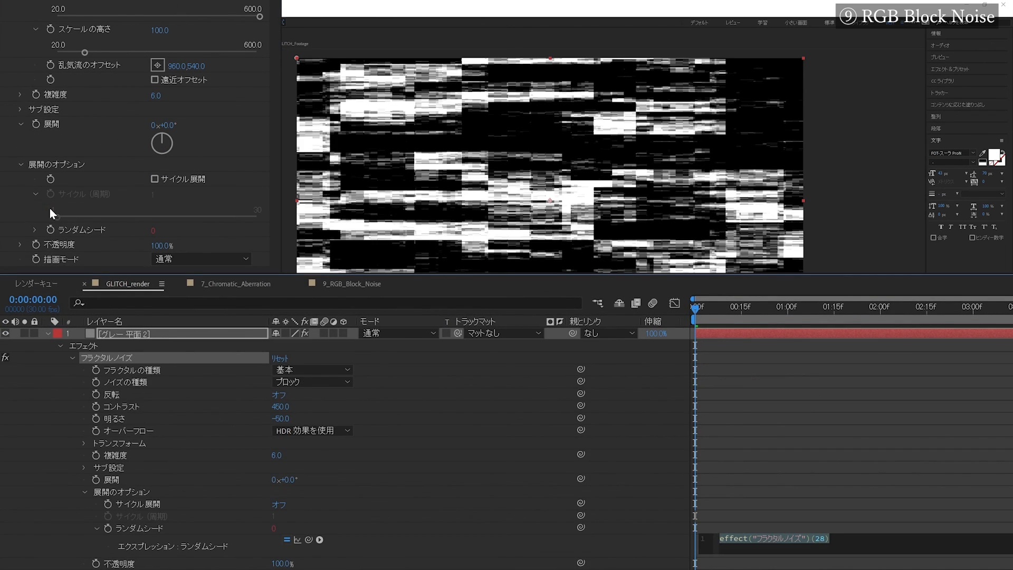
type("time")
scroll(49, 208, "up", 2)
type("*")
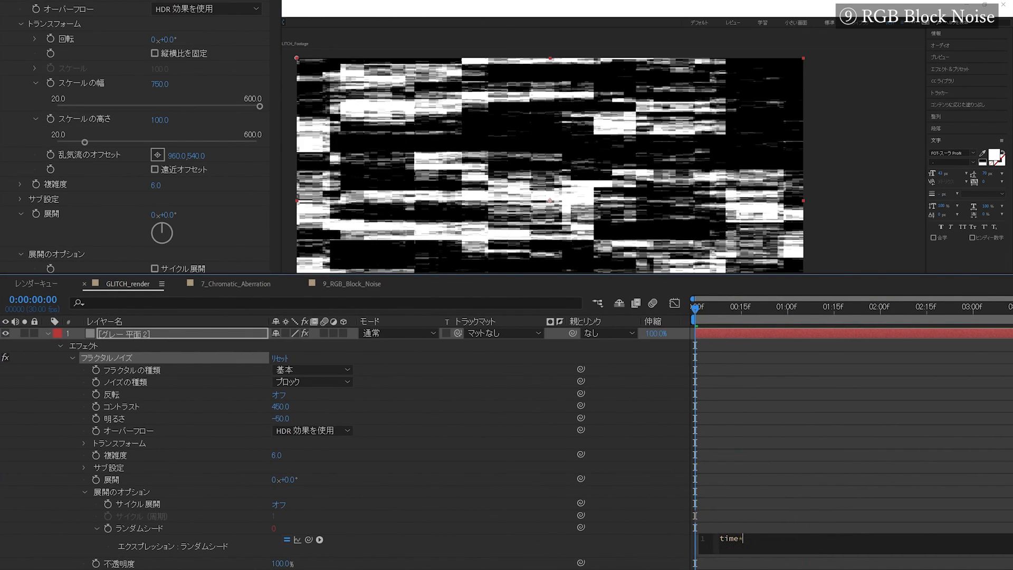
left_click(31, 283)
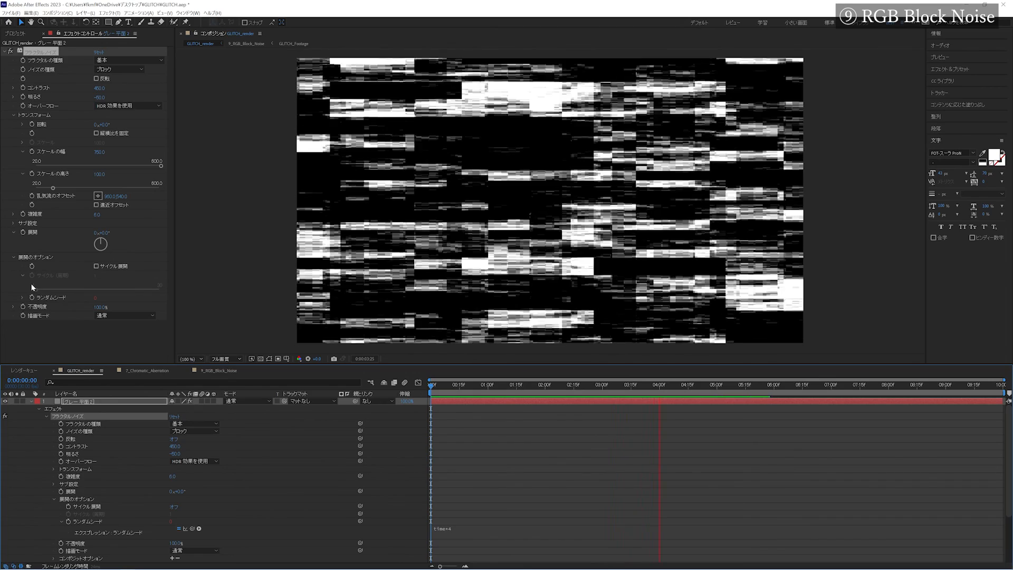
key("space")
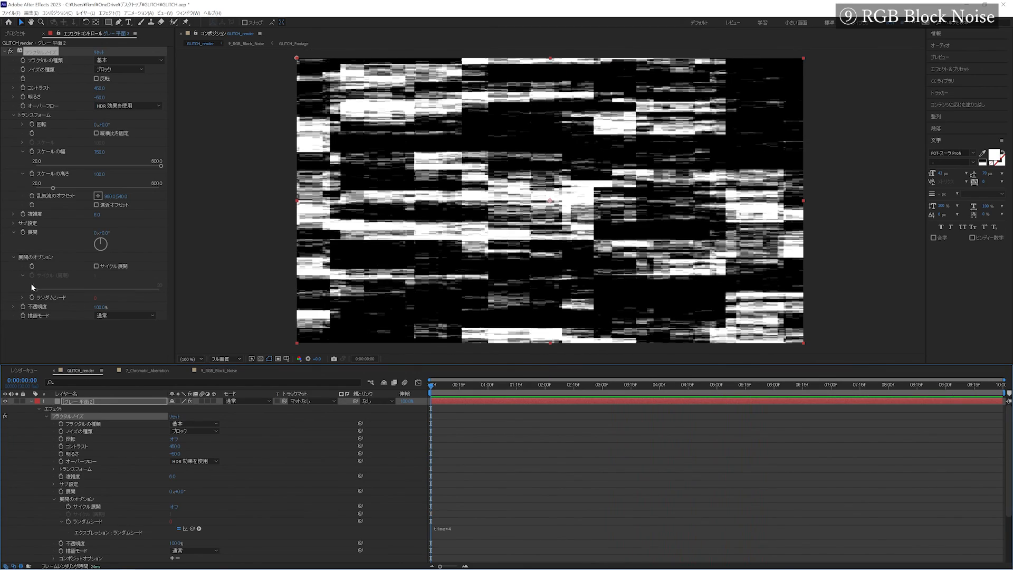
Precompose the gray noise solid as RGB_Block_Noise_tex, moving all attributes into the new composition.
key("u")
key("ctrl+shift+c")
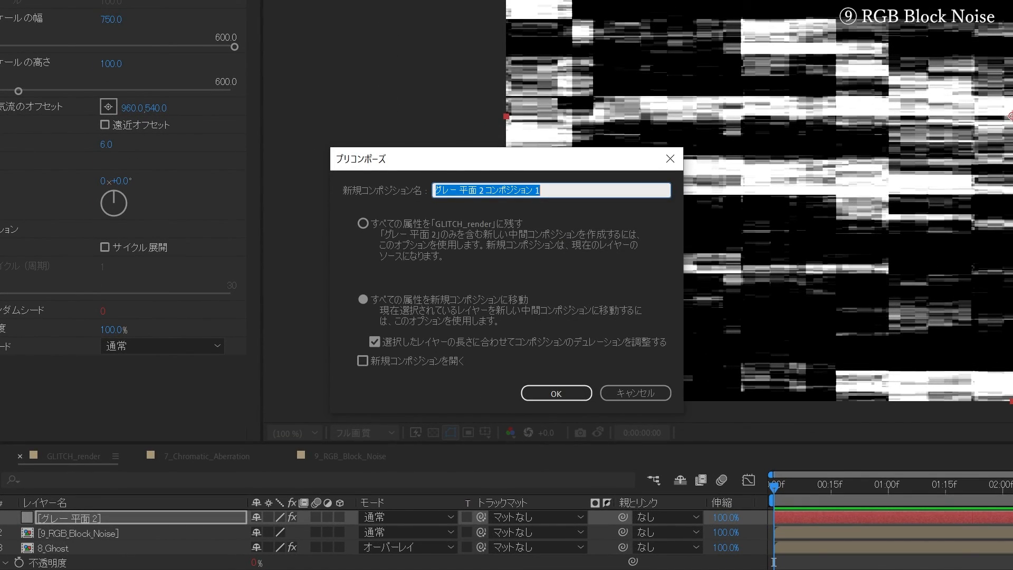
type("RGB_Block_Noise_tex")
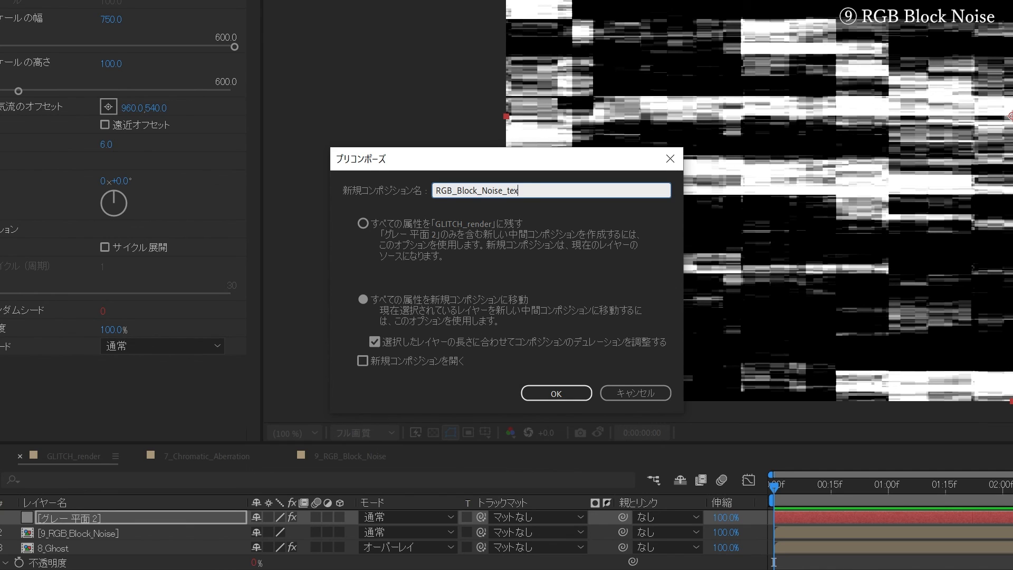
key("Return")
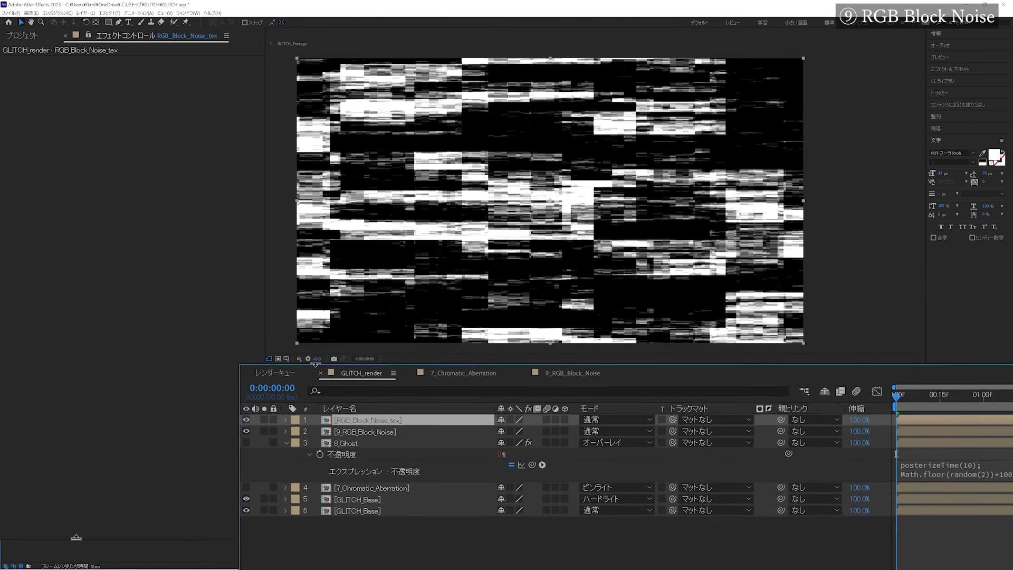
Open the RGB_Block_Noise_tex composition and duplicate its gray solid.
double_click(67, 402)
left_click(387, 423)
key("ctrl+d")
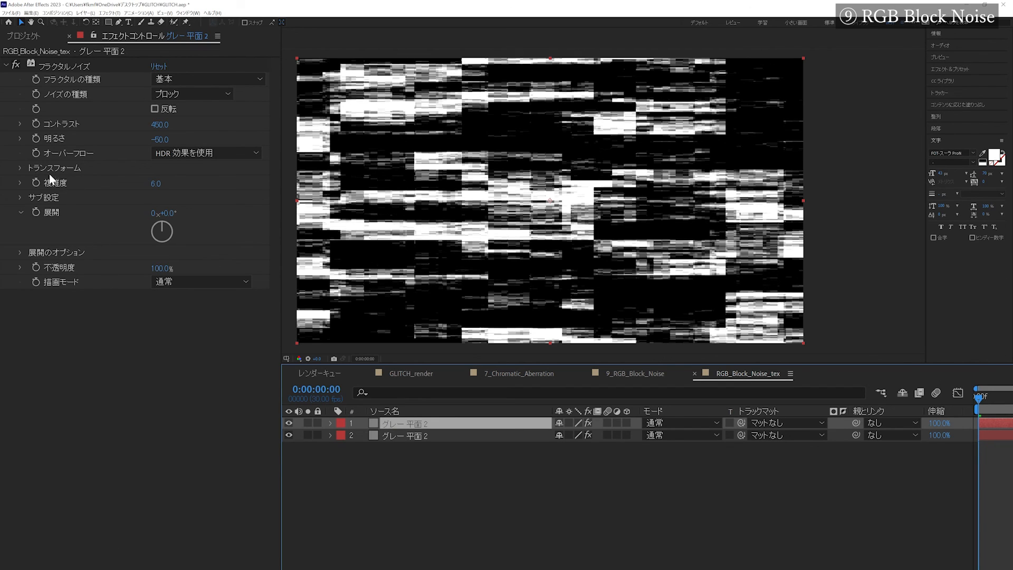
On the upper solid's Fractal Noise, turn on uniform scaling and set the scale to 1500 and the contrast to 1000.
left_click(20, 168)
left_click(153, 198)
left_click(159, 214)
type("1500")
key("Return")
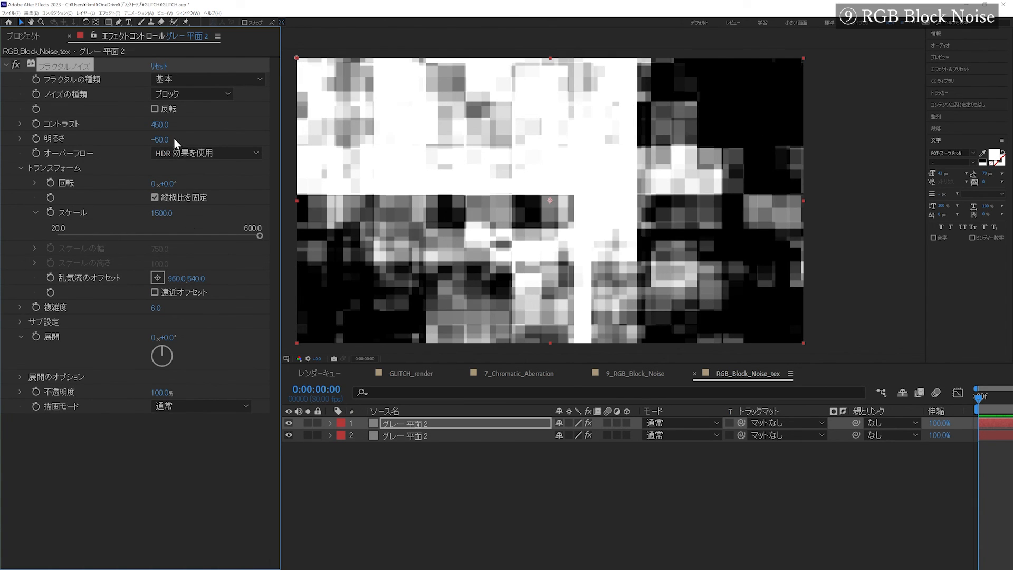
left_click(160, 125)
type("1000")
key("Return")
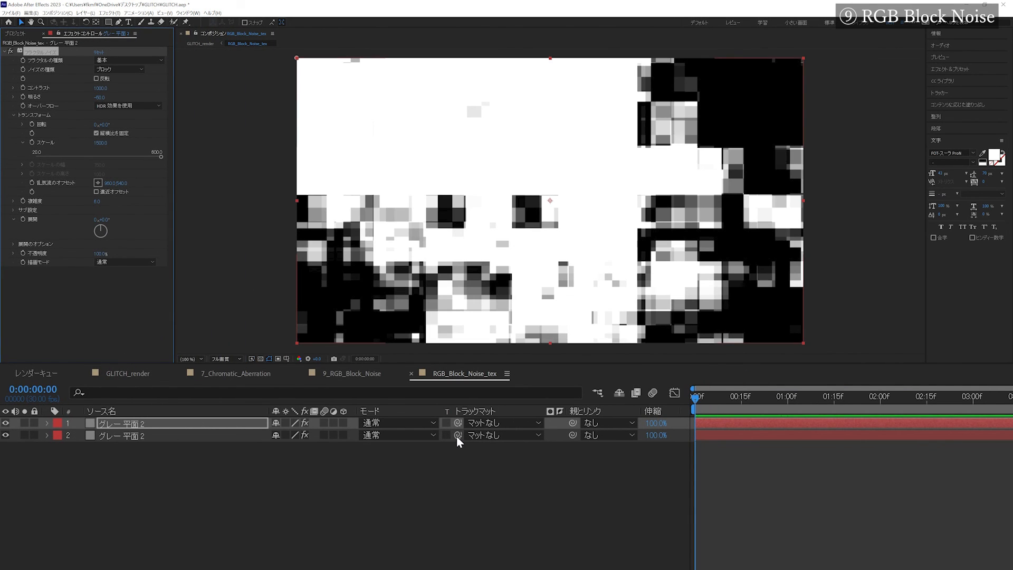
Use the upper gray solid as an inverted luma matte for the lower one and preview the noise.
left_click_drag(457, 436, 249, 427)
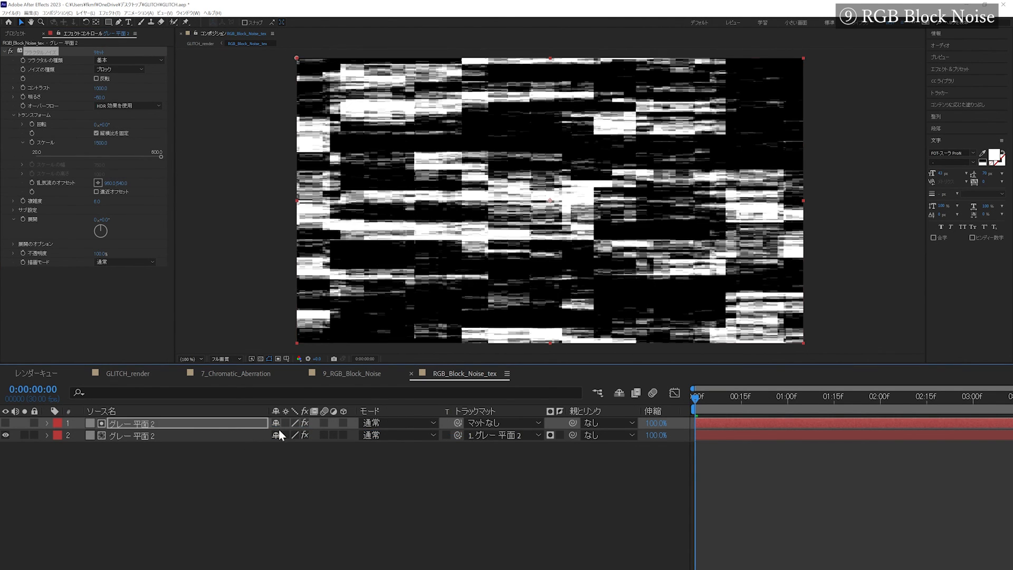
left_click(550, 435)
left_click(563, 436)
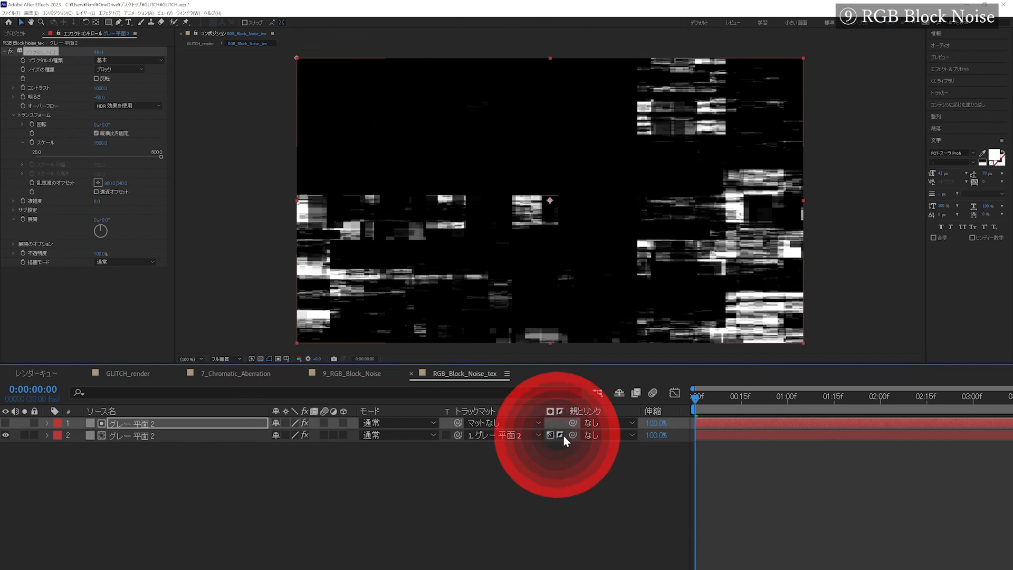
key("space")
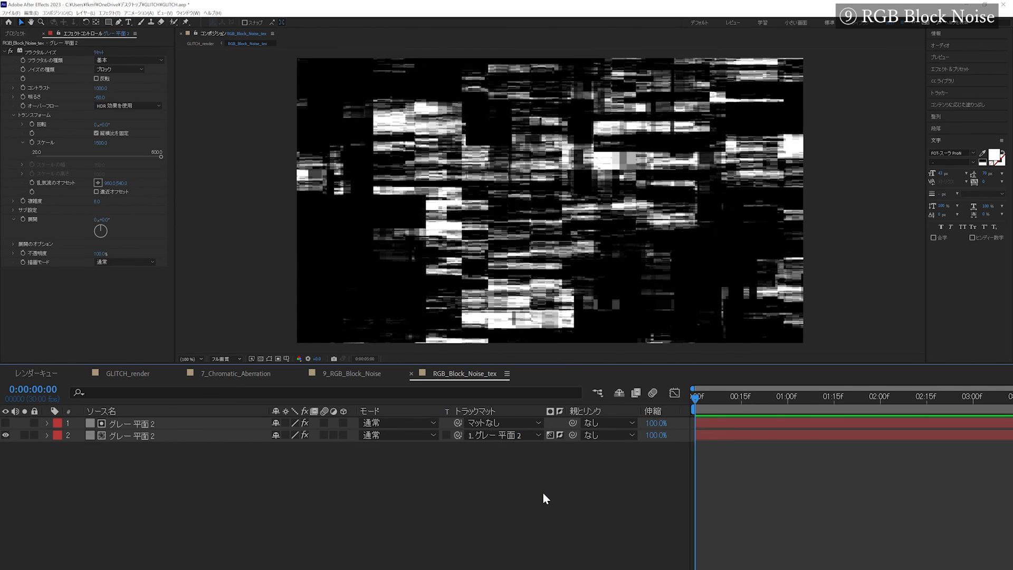
Return to GLITCH_render and set RGB_Block_Noise_tex as the luma matte of the 9_RGB_Block_Noise layer.
key("Tab")
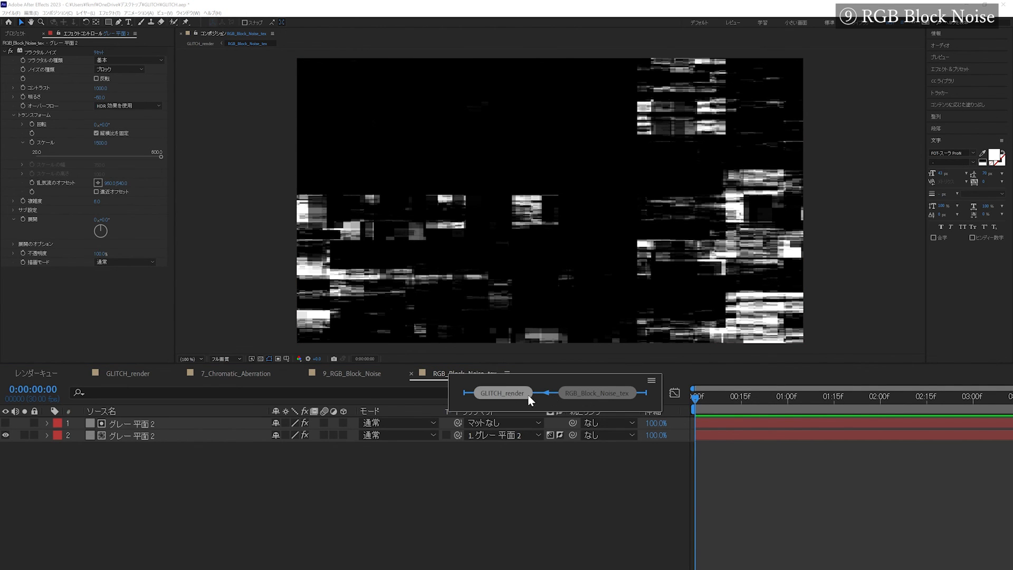
left_click(528, 395)
left_click(141, 437)
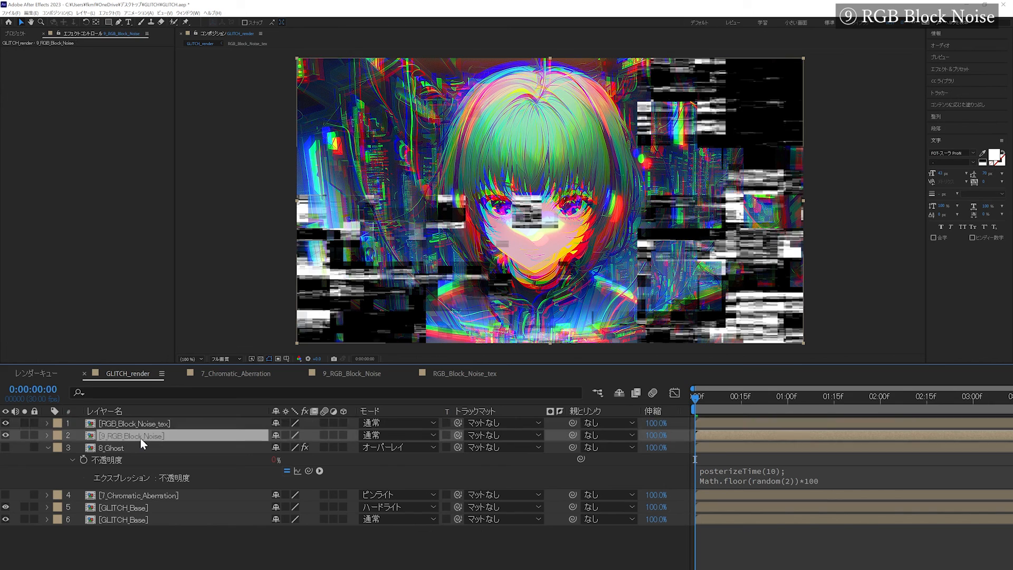
left_click_drag(458, 435, 239, 425)
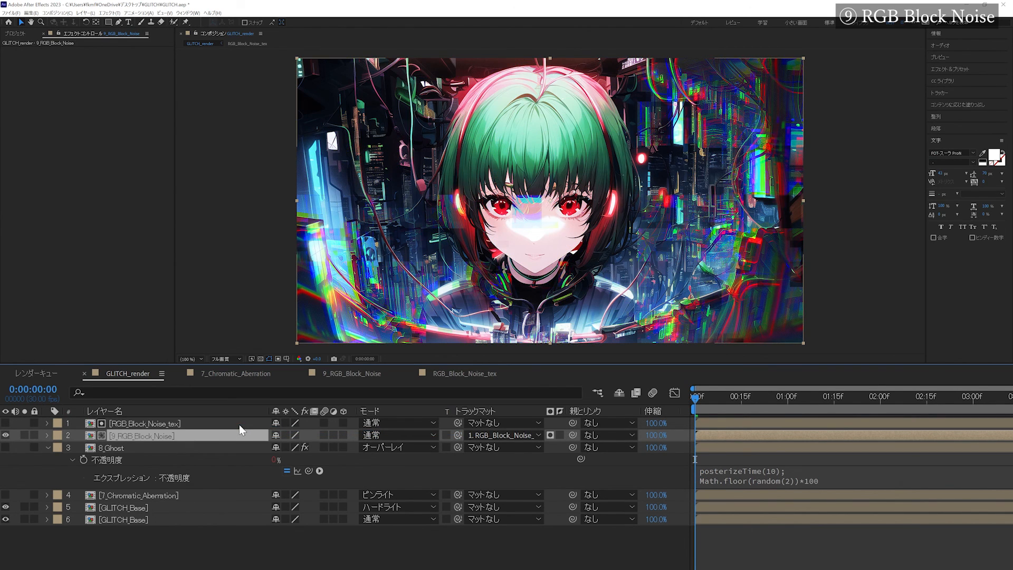
left_click(544, 435)
left_click(550, 435)
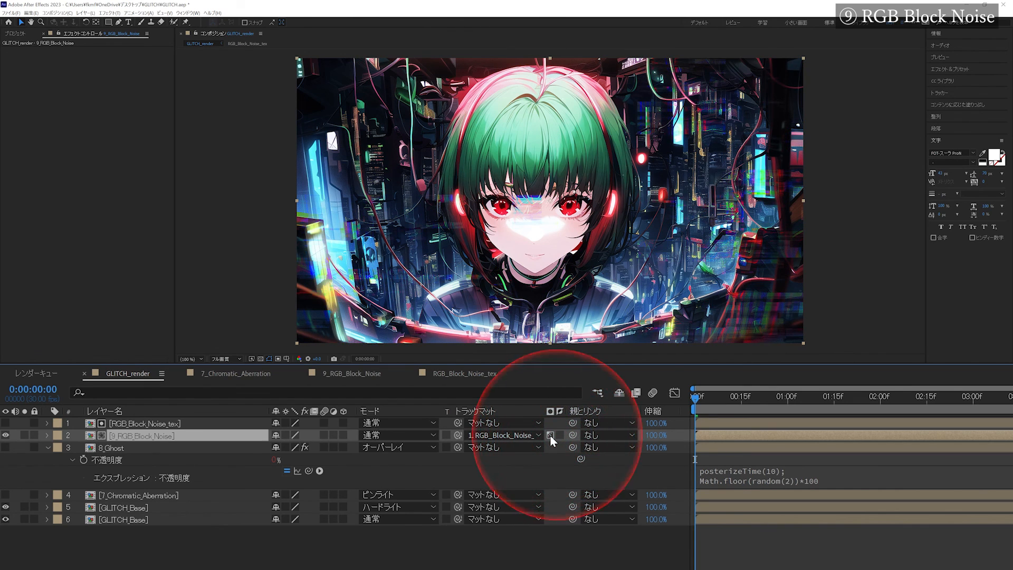
Apply the UnMult effect to 9_RGB_Block_Noise and preview the composite.
left_click(109, 14)
mouse_move(185, 148)
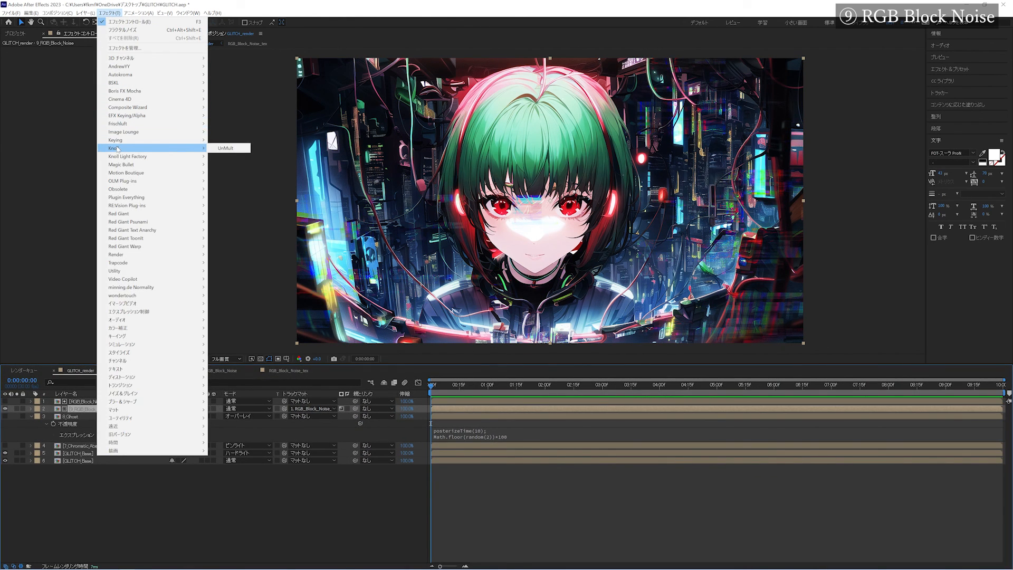
left_click(222, 148)
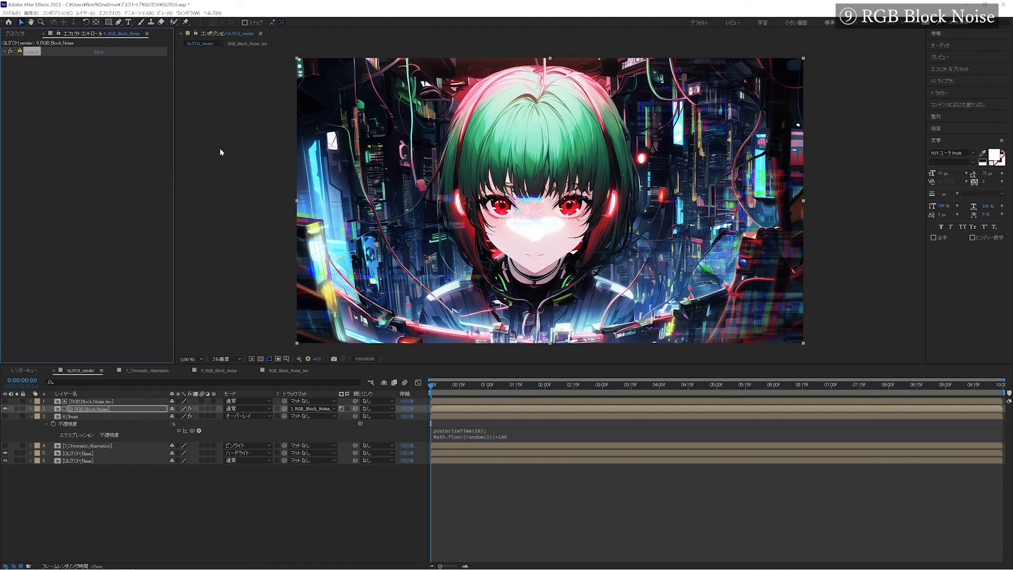
left_click(210, 491)
key("space")
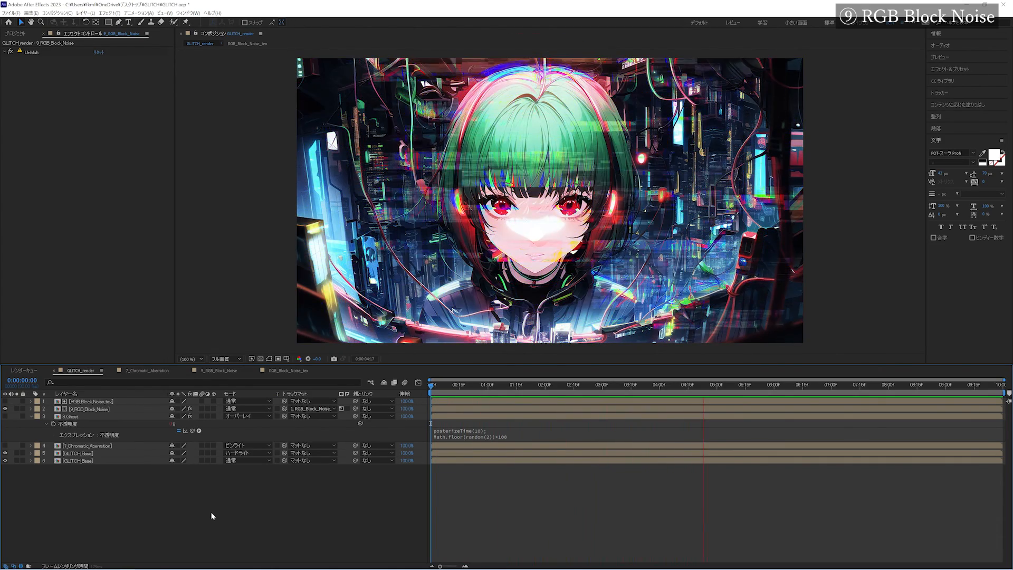
key("space")
Open RGB_Block_Noise_tex and add a new solid coloured black (000000).
double_click(108, 402)
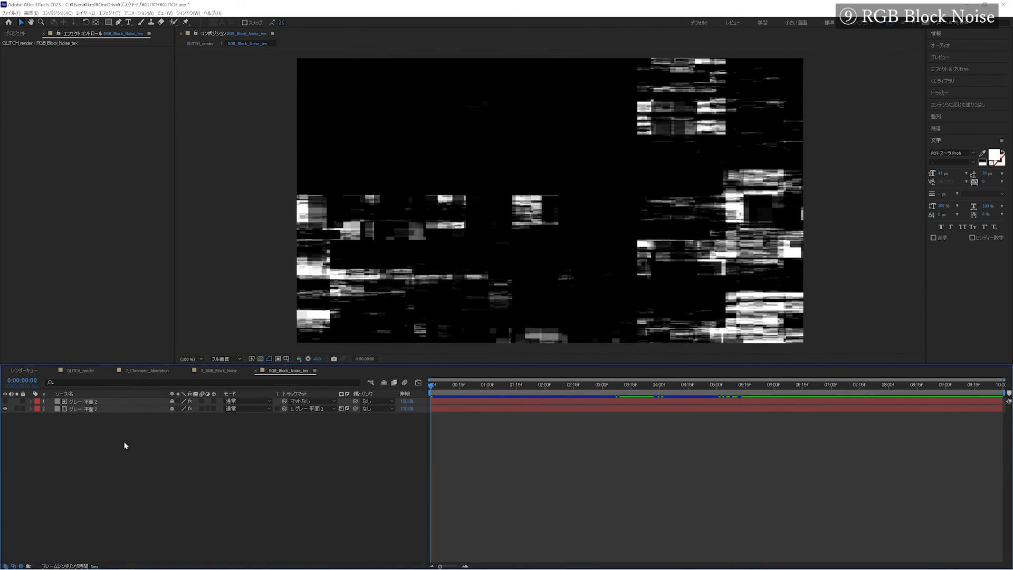
key("ctrl+y")
left_click(322, 343)
left_click_drag(86, 229, 25, 261)
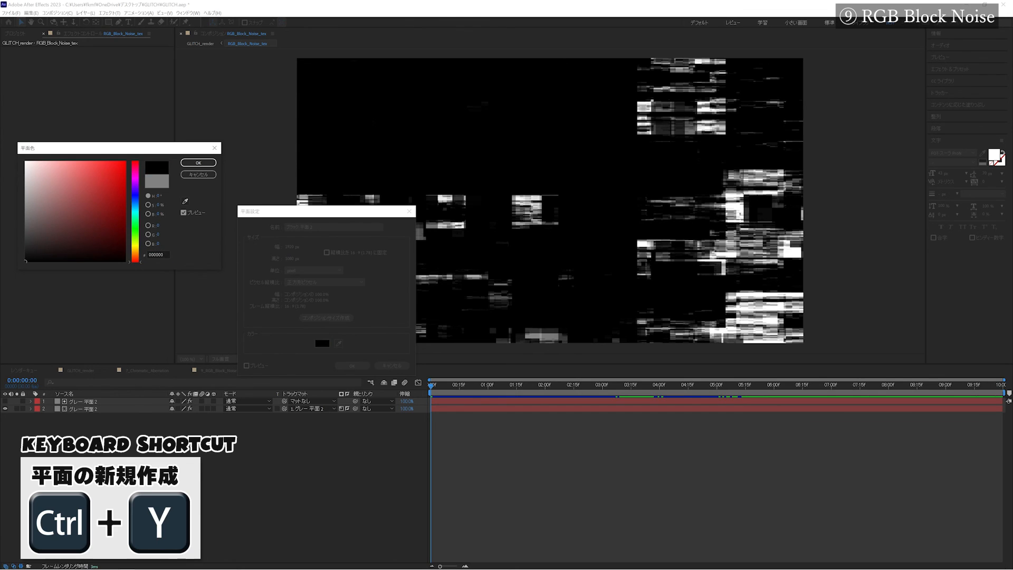
key("Return")
key("Return")
Add a full-frame elliptical mask to the black solid and narrow it symmetrically to a nearly circular shape.
left_click_drag(108, 22, 116, 32)
key("v")
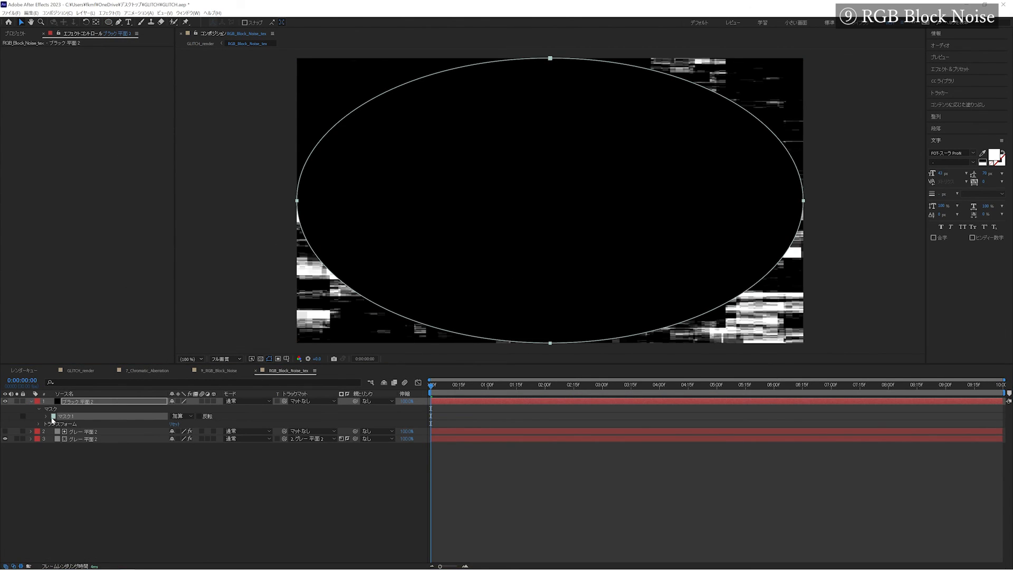
left_click(46, 416)
left_click(76, 424)
left_click_drag(297, 200, 417, 201)
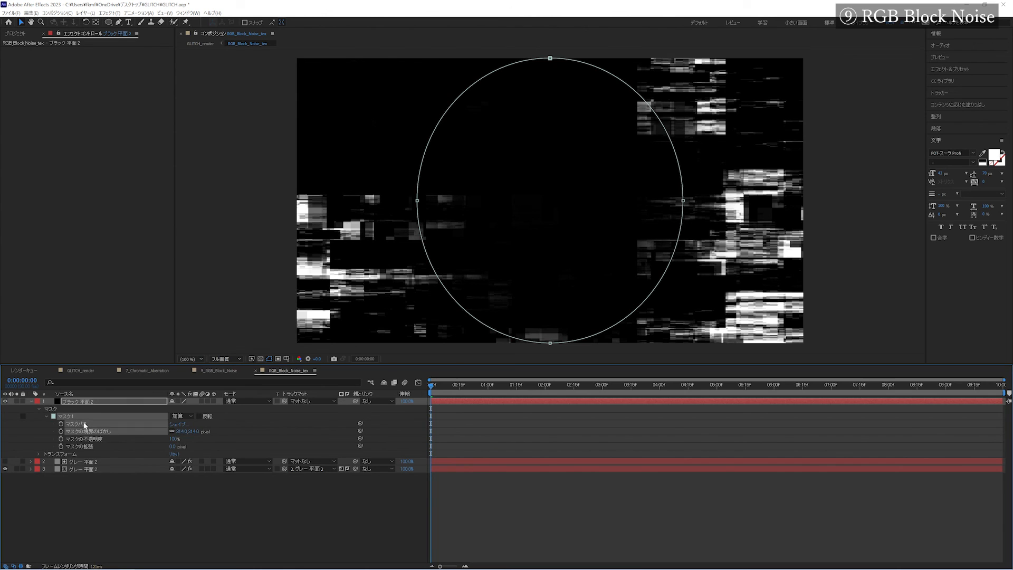
Adjust the black solid's mask for a strongly feathered edge, and preview the result in GLITCH_render.
left_click(84, 426)
key("shift+Up")
key("shift+Up")
key("shift+Up")
key("shift+Up")
key("shift+Up")
key("shift+Up")
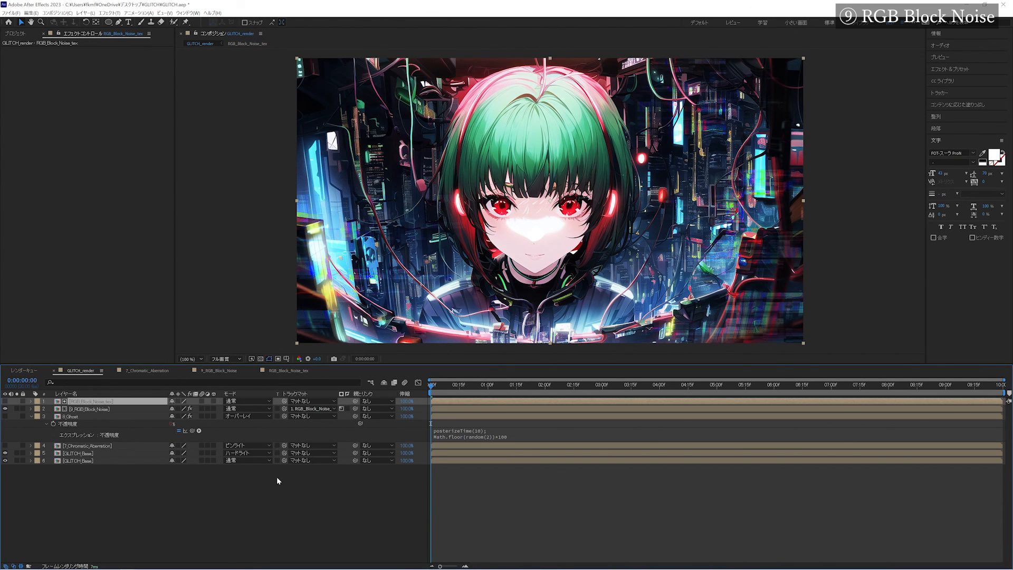
key("space")
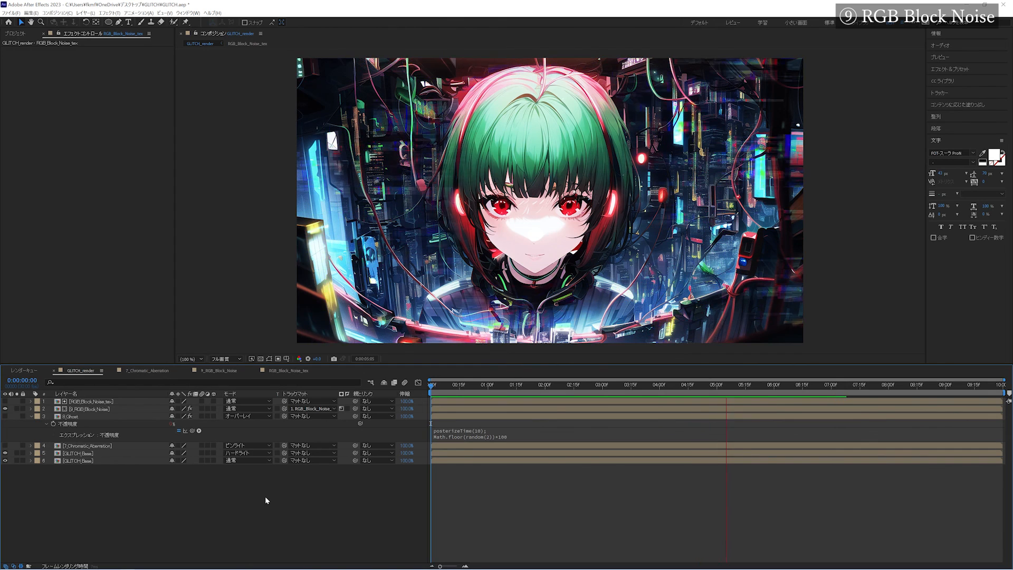
key("space")
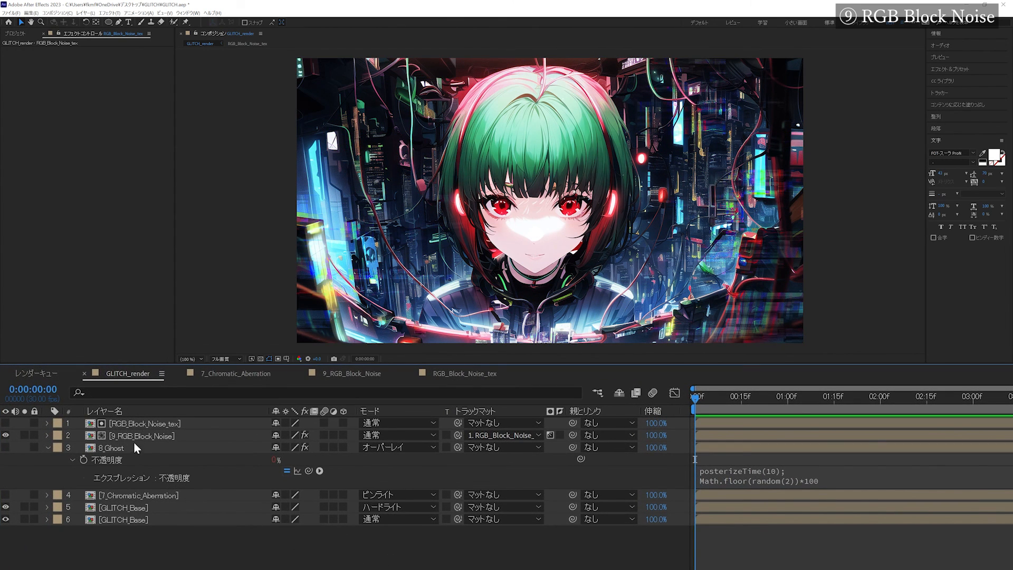
Drive the opacity of 9_RGB_Block_Noise with the expression posterizeTime(10); Math.floor(random(2))*100 and preview the flicker.
left_click(127, 436)
key("t")
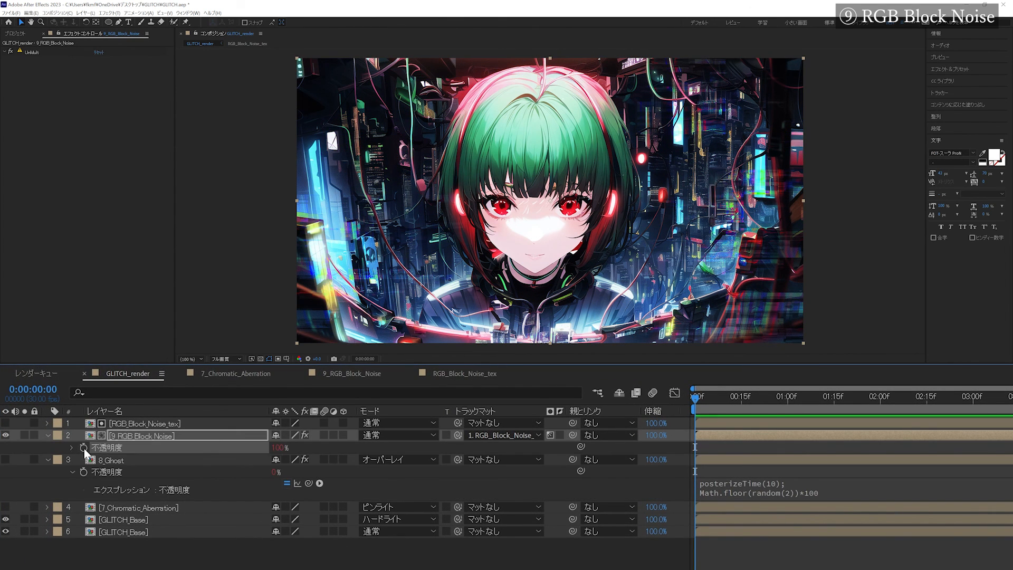
left_click(83, 447, "alt")
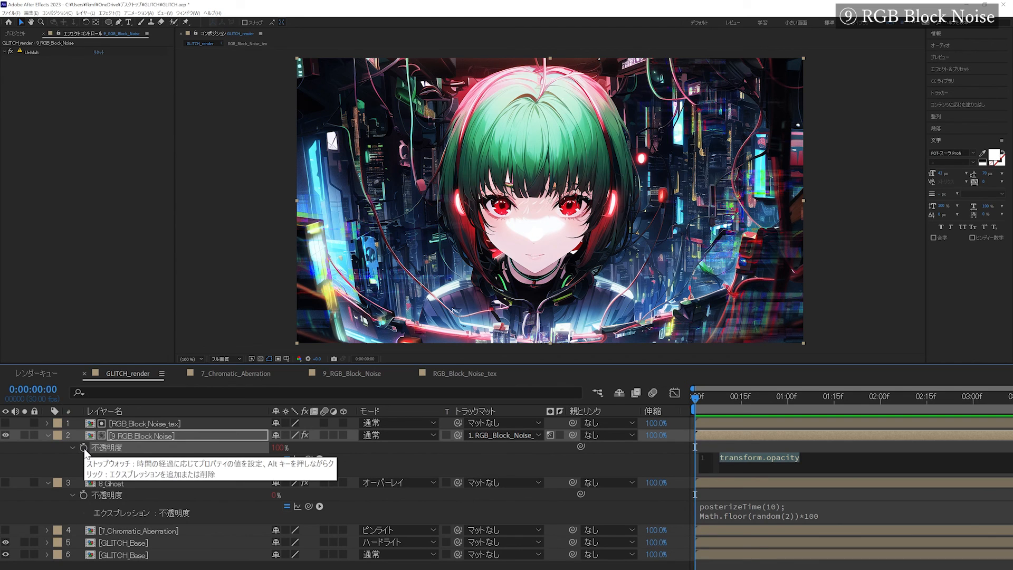
type("posterizeTime(10);")
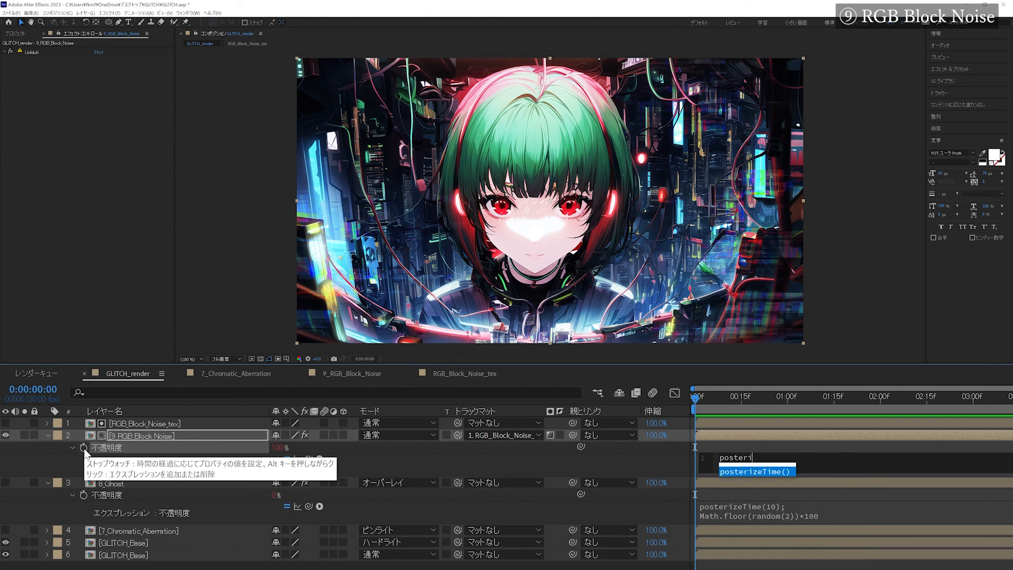
key("Return")
type("10);")
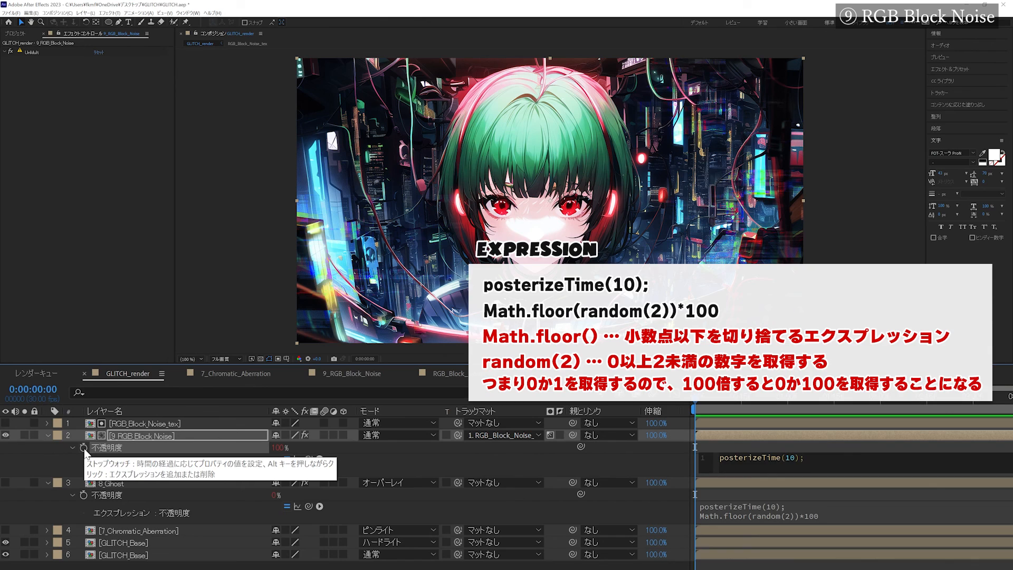
key("Return")
type("Math.fl")
key("Return")
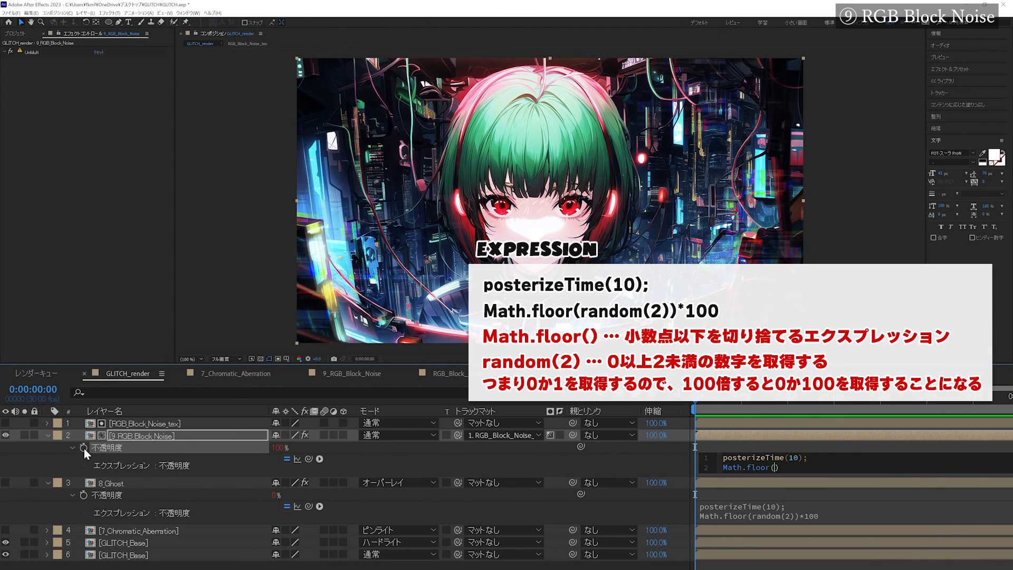
type("random")
key("Return")
key("KP_Enter")
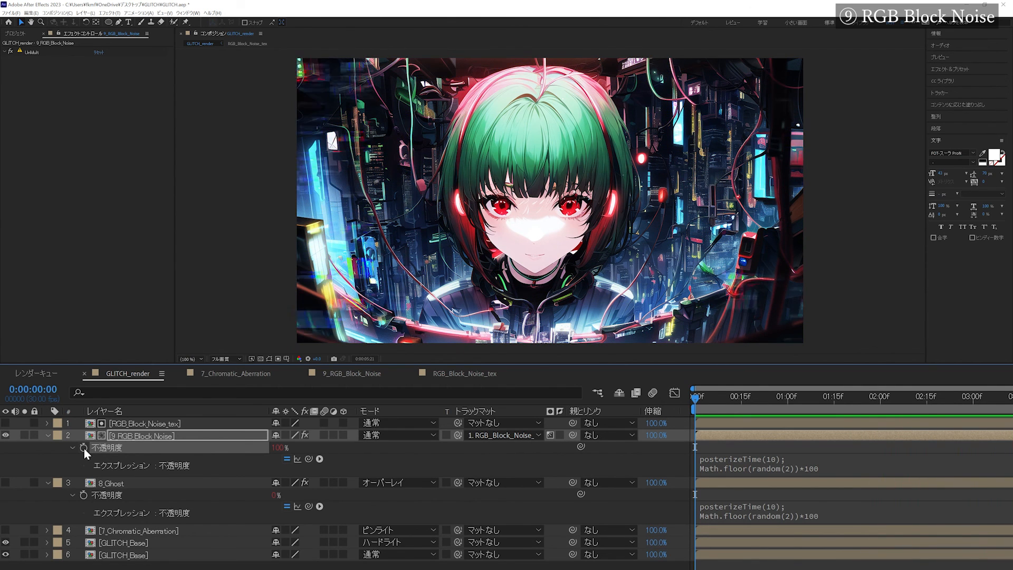
key("space")
Collapse the properties of all layers and move 8_Ghost below 7_Chromatic_Aberration.
key("ctrl+a")
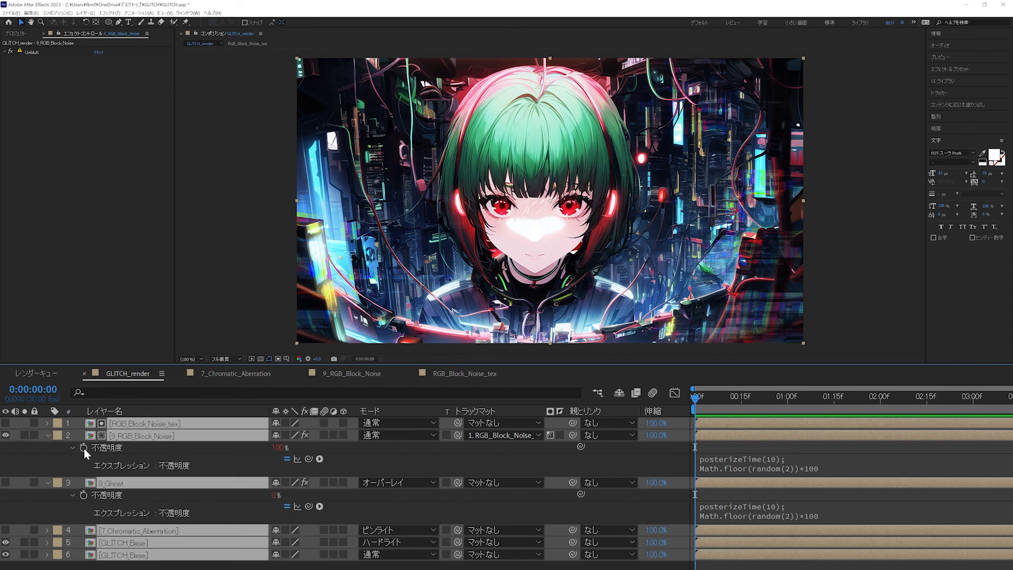
key("u")
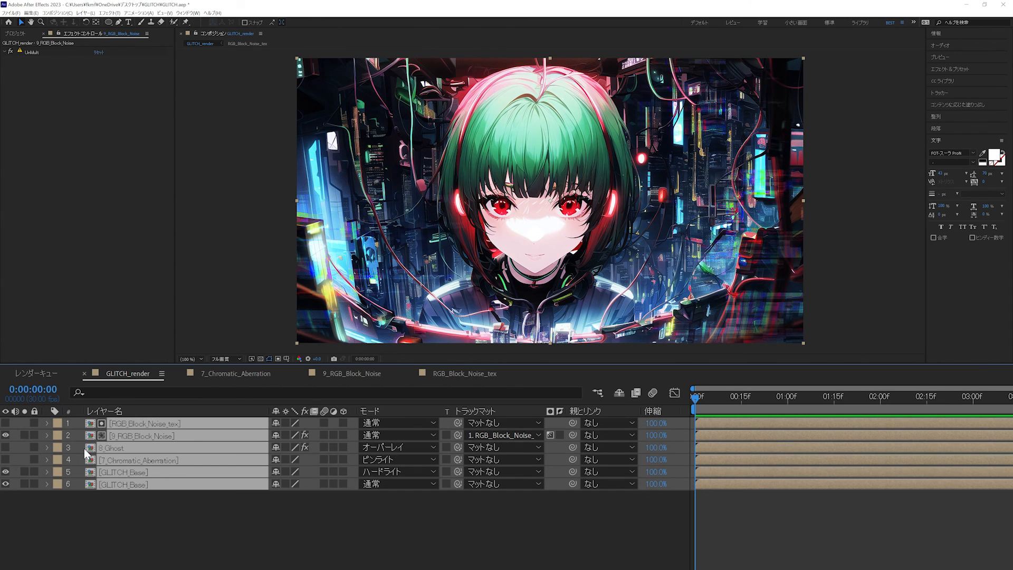
left_click(133, 519)
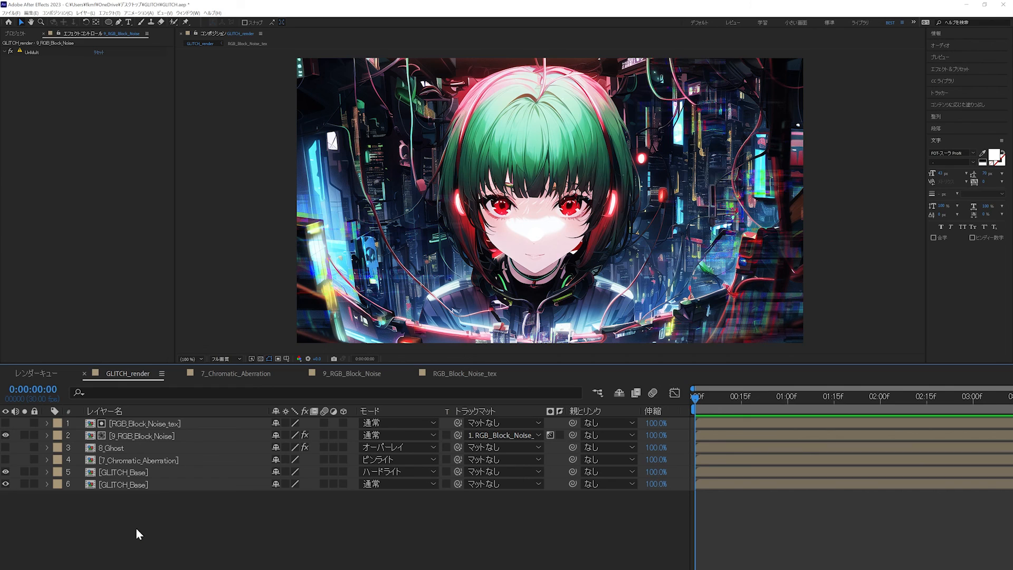
left_click_drag(122, 449, 122, 464)
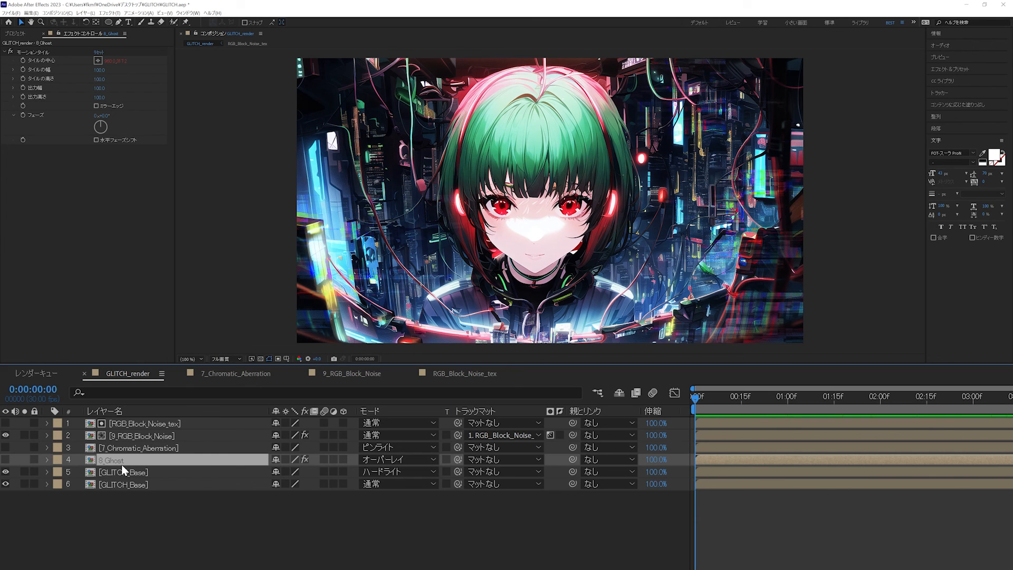
Add an adjustment layer named CC above all other layers in GLITCH_render, with the playhead at 0:00:00:15.
left_click(742, 400)
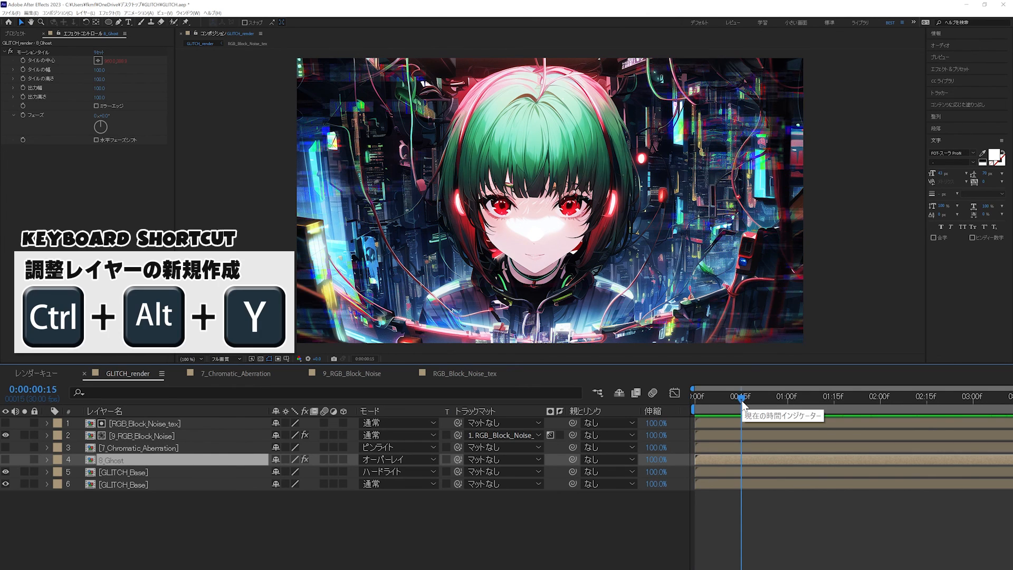
key("ctrl+alt+y")
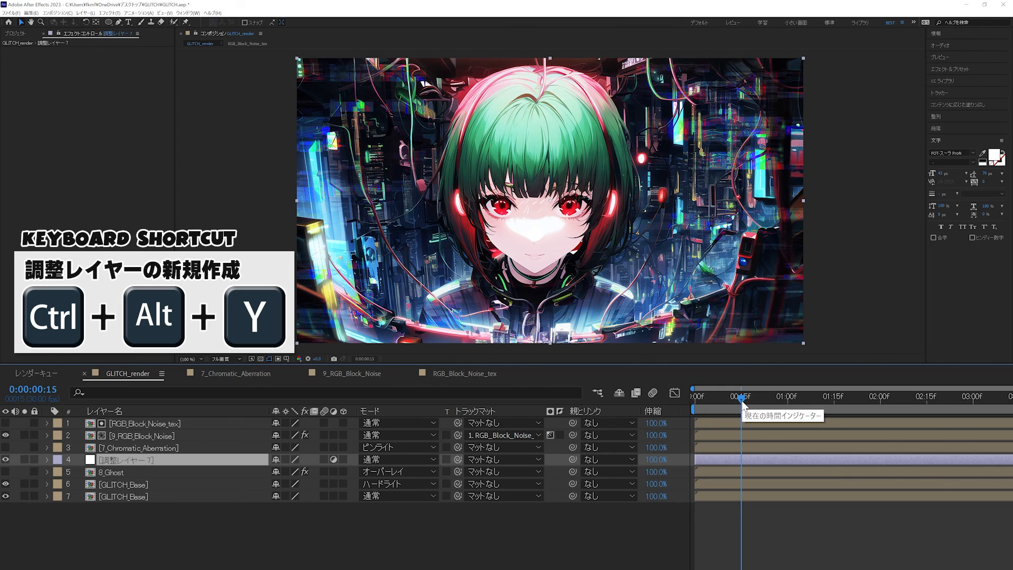
key("ctrl+shift+bracketright")
key("Return")
type("CC")
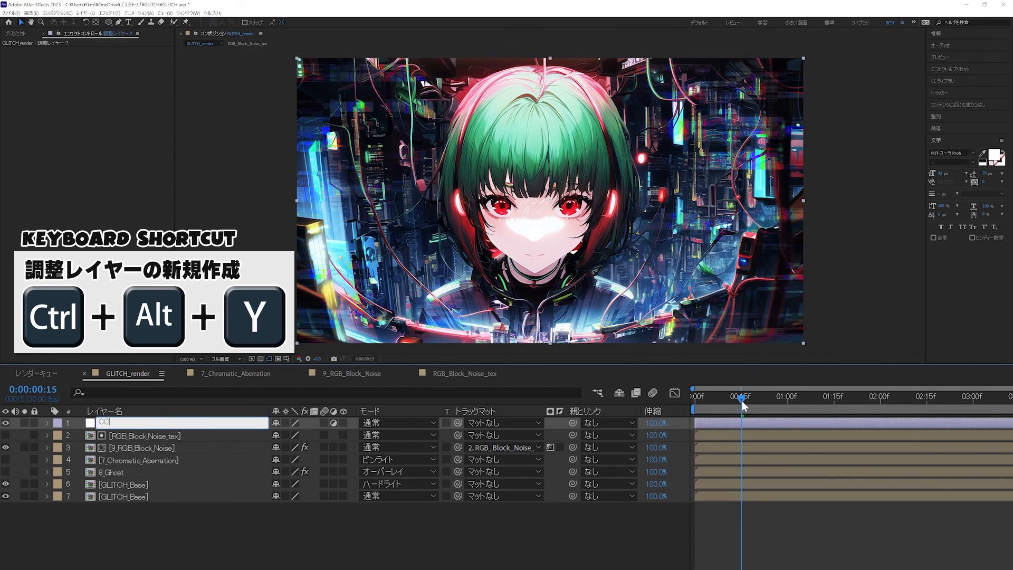
key("Return")
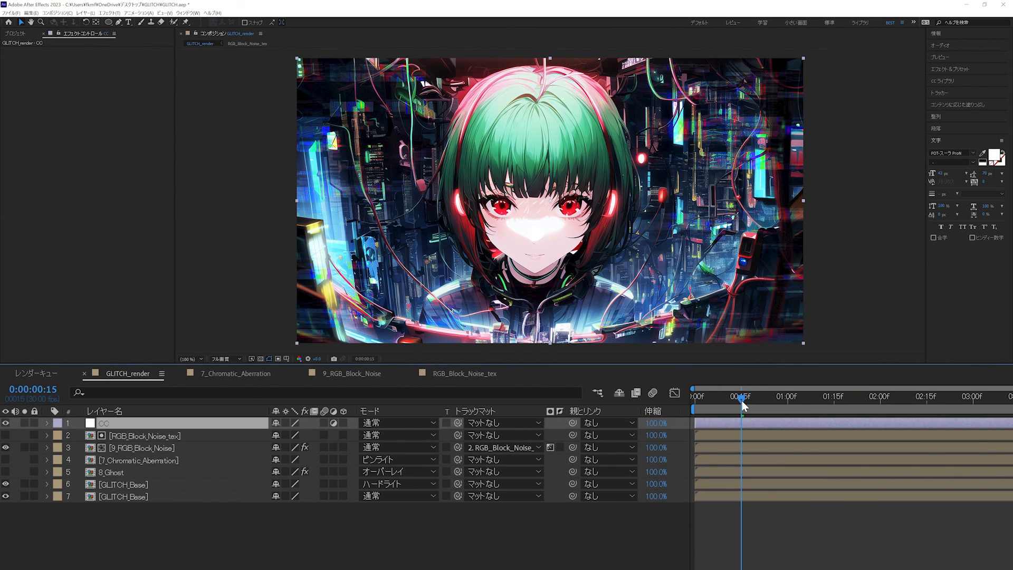
Apply the Curves (トーンカーブ) effect to CC and shape a gentle S-curve on the RGB channel to raise contrast.
left_click(115, 14)
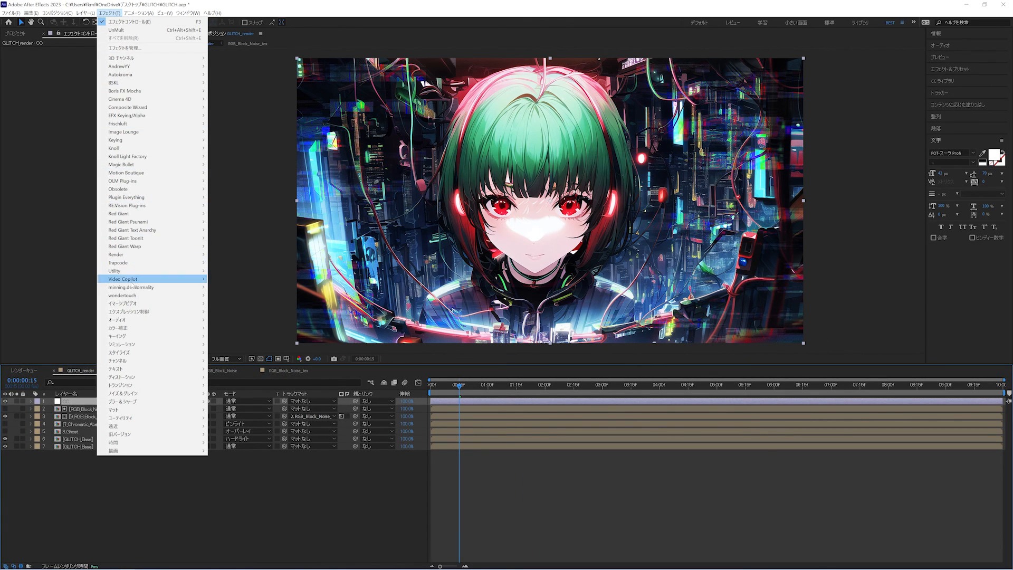
mouse_move(121, 328)
left_click(228, 246)
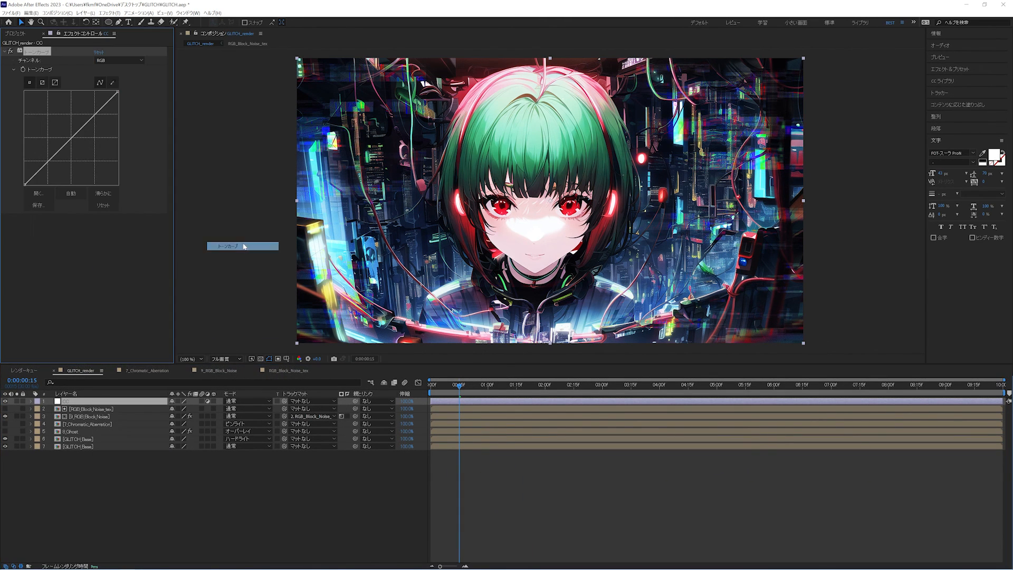
left_click_drag(142, 178, 142, 158)
left_click_drag(75, 234, 82, 247)
left_click_drag(141, 159, 143, 168)
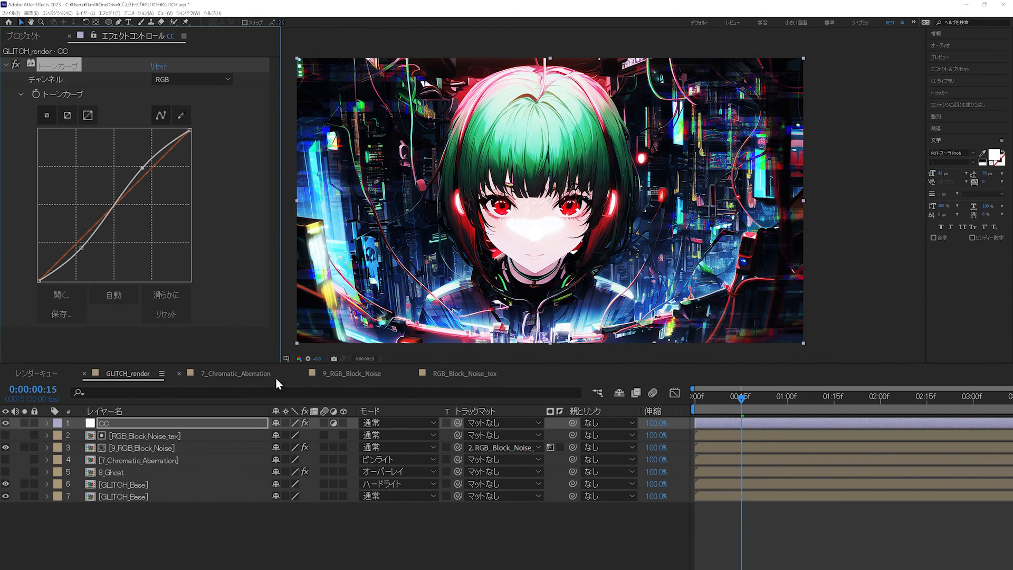
left_click(276, 546)
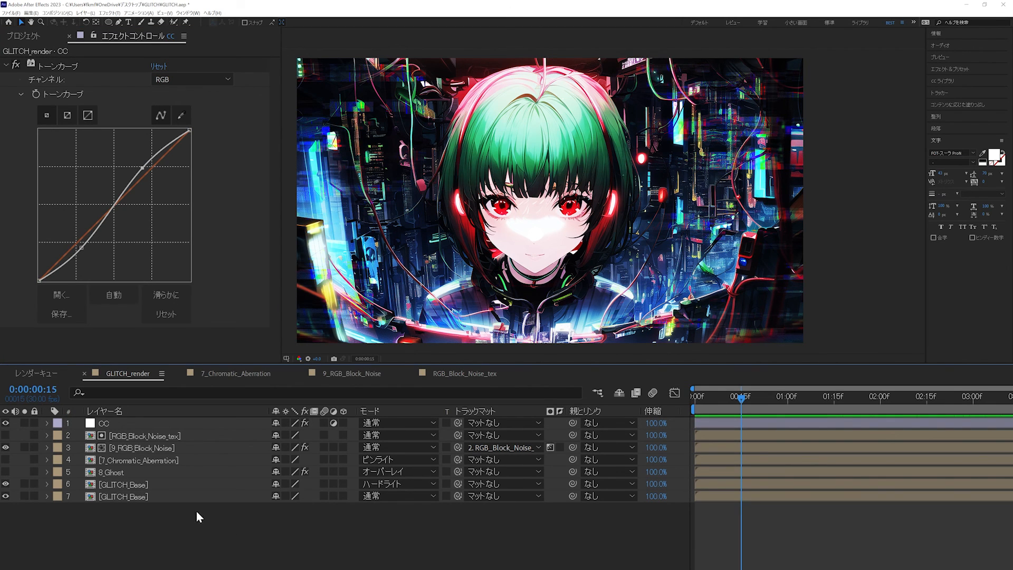
Open the GLITCH_Base composition and add an adjustment layer named Frame_Tate above its existing layers.
double_click(165, 496)
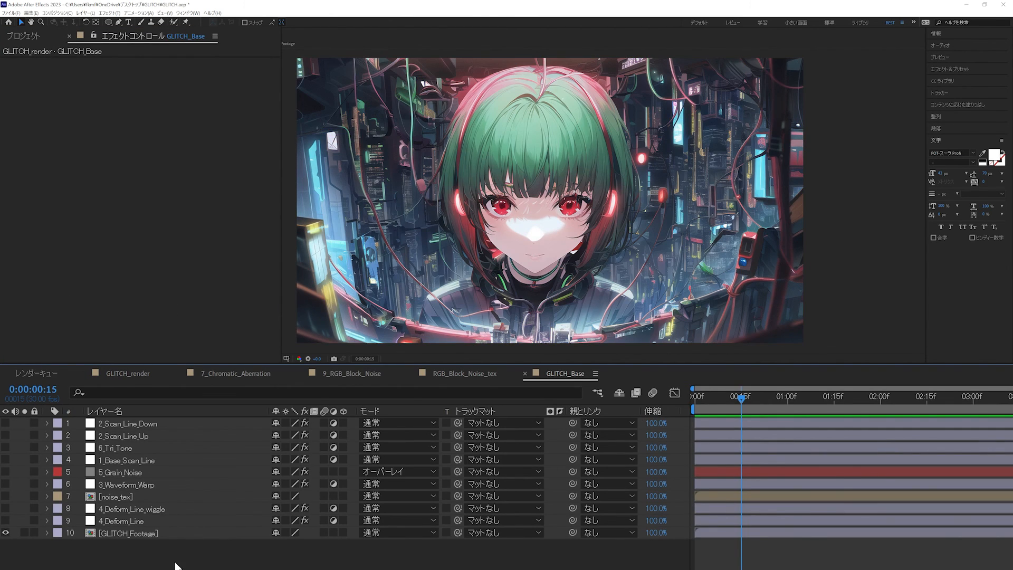
key("ctrl+alt+y")
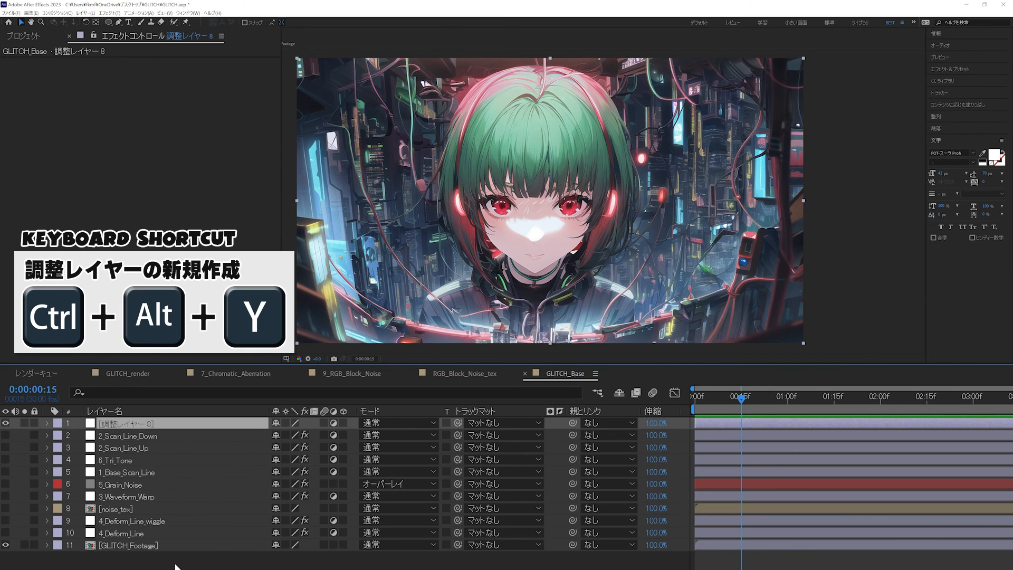
key("Return")
type("Frame_Tate")
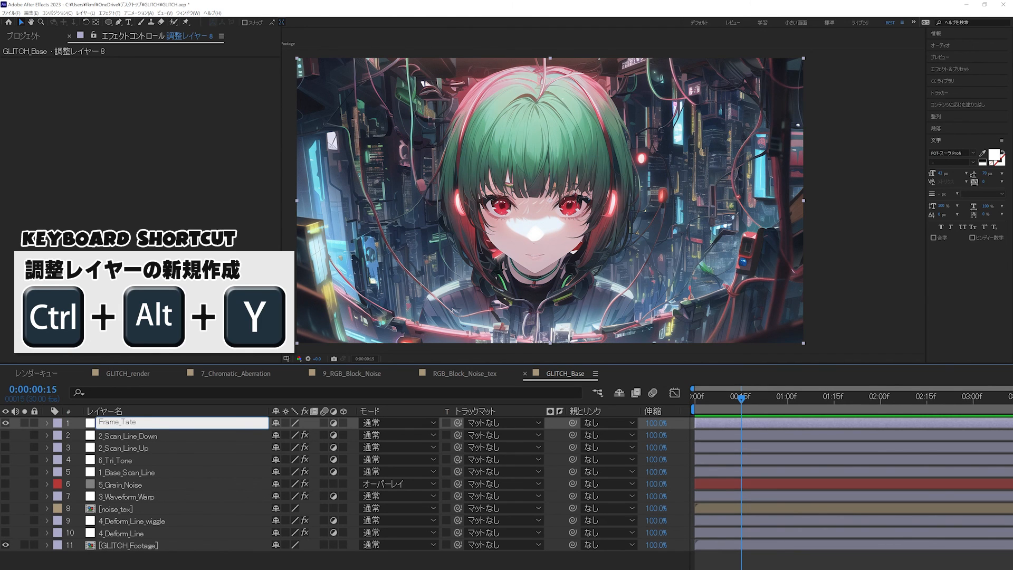
key("Return")
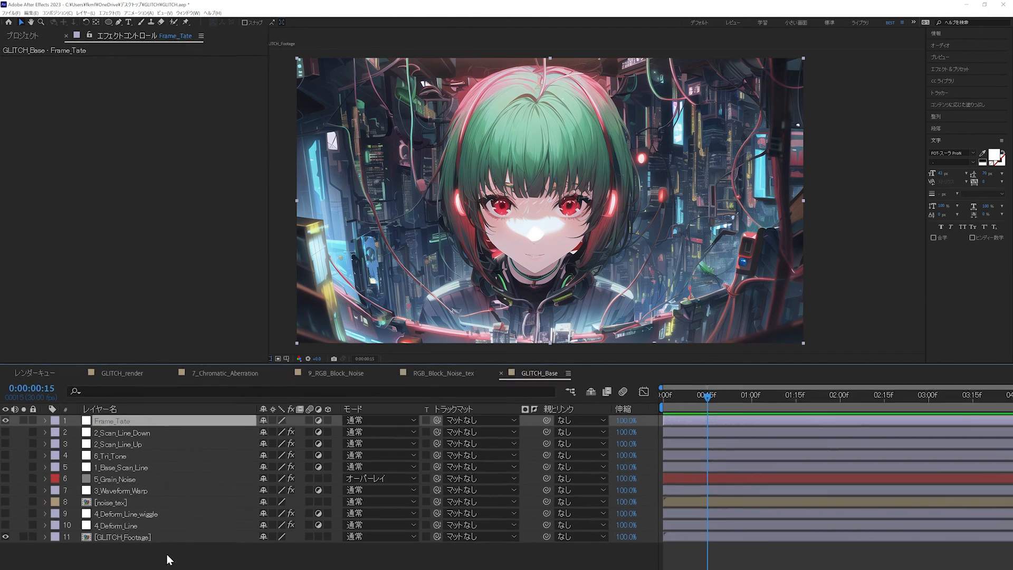
Apply Posterize Time (ポスタリゼーション時間) to Frame_Tate with a frame rate of 10 and move the layer directly above 6_Tri_Tone.
left_click(109, 13)
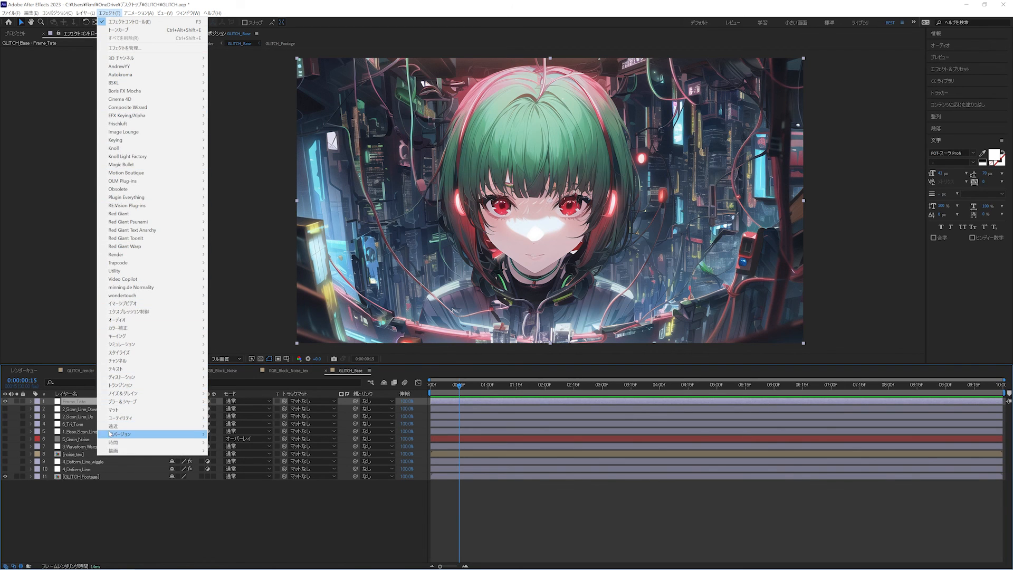
mouse_move(158, 442)
left_click(239, 500)
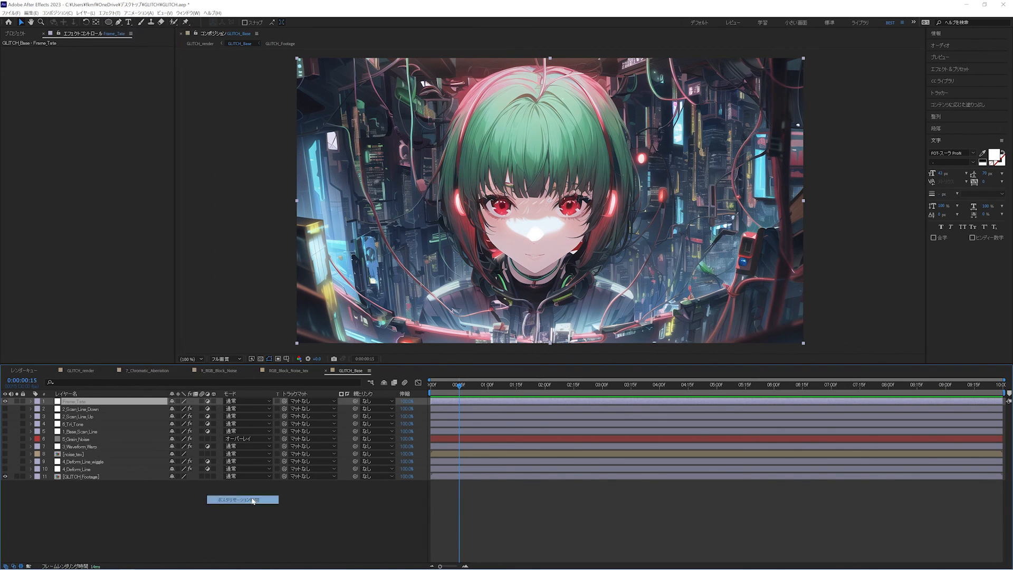
left_click(165, 82)
type("10")
key("Return")
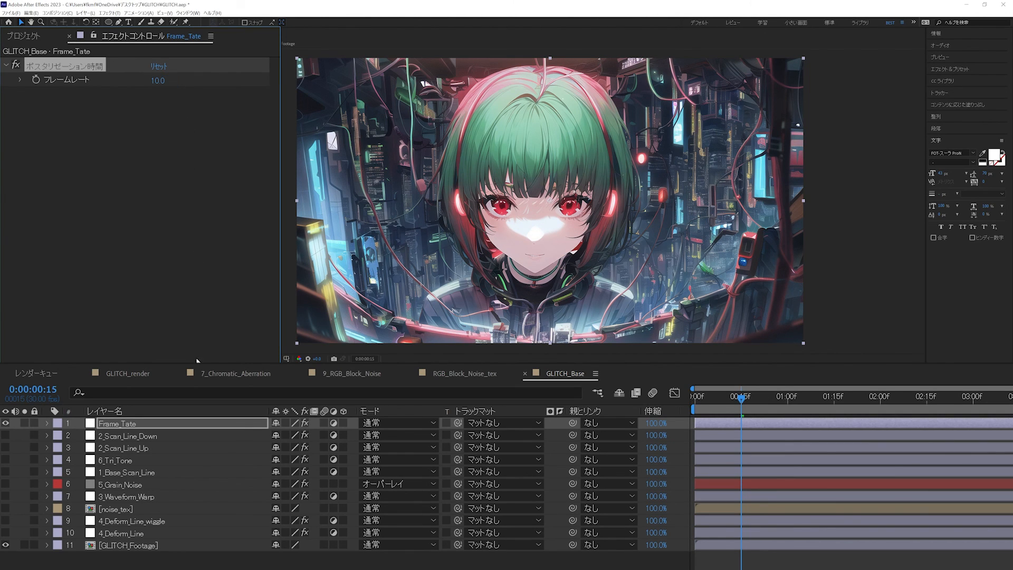
left_click_drag(138, 422, 128, 451)
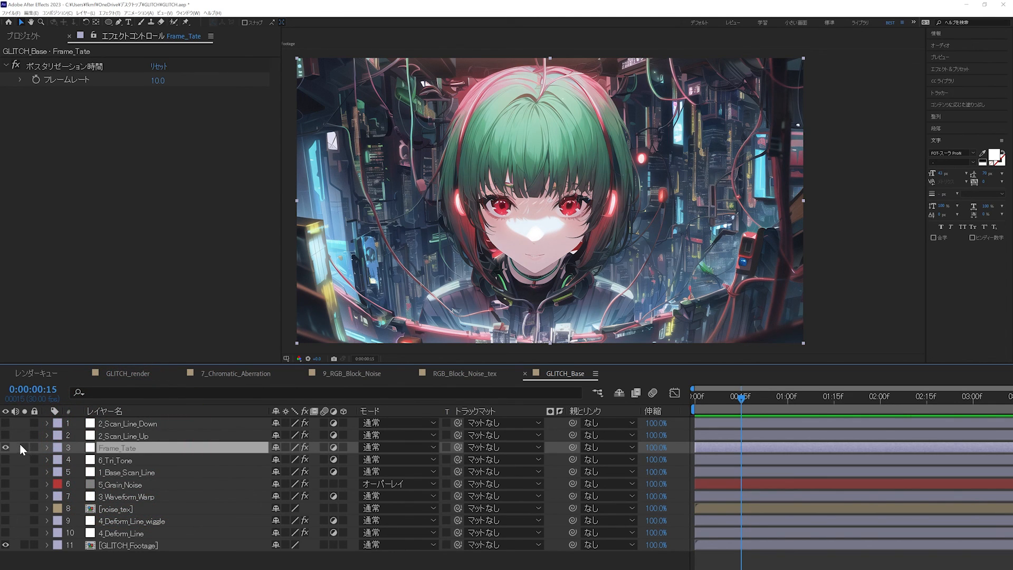
Add another adjustment layer to GLITCH_Base and name it Mosaic.
key("ctrl+alt+y")
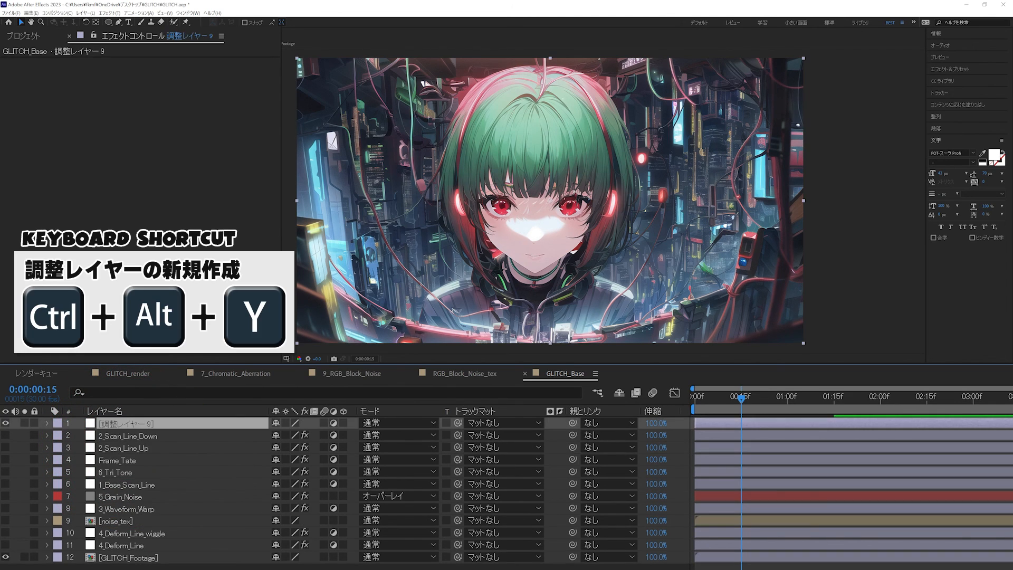
key("Return")
type("Mosaic")
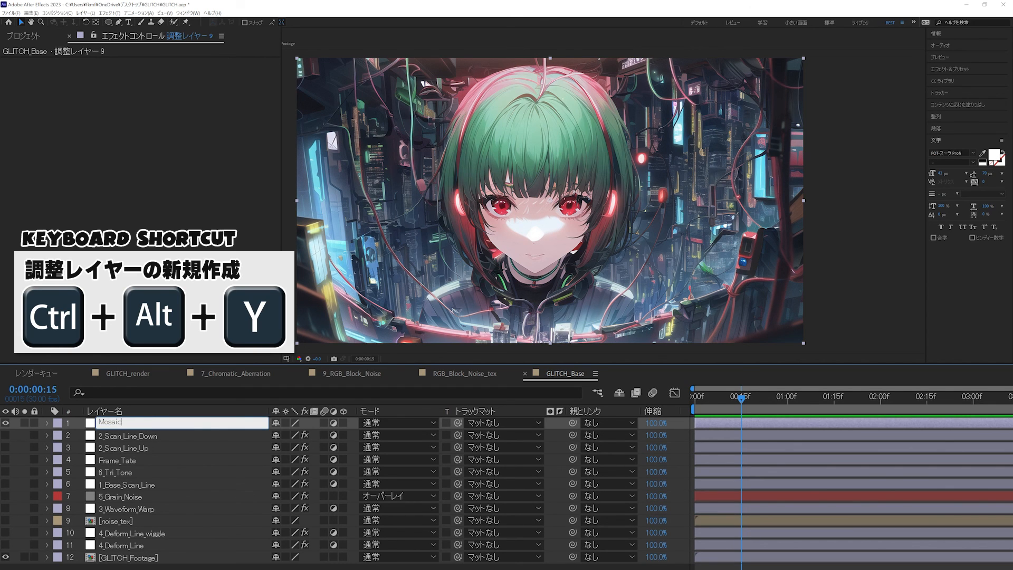
key("Return")
Apply the Mosaic (モザイク) effect with 240 horizontal and 180 vertical blocks, and move the Mosaic layer directly above GLITCH_Footage.
left_click(111, 13)
mouse_move(141, 355)
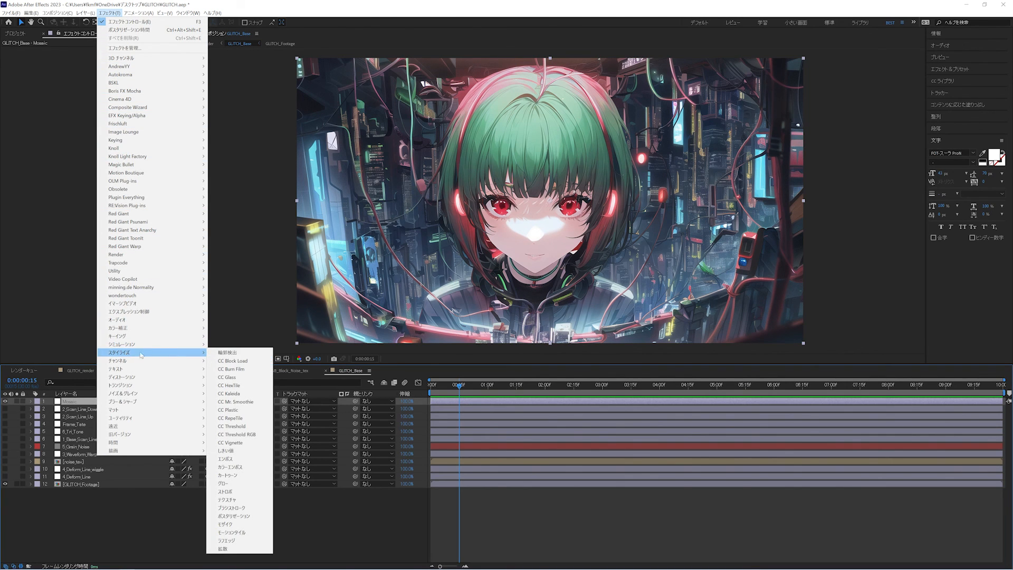
left_click(226, 524)
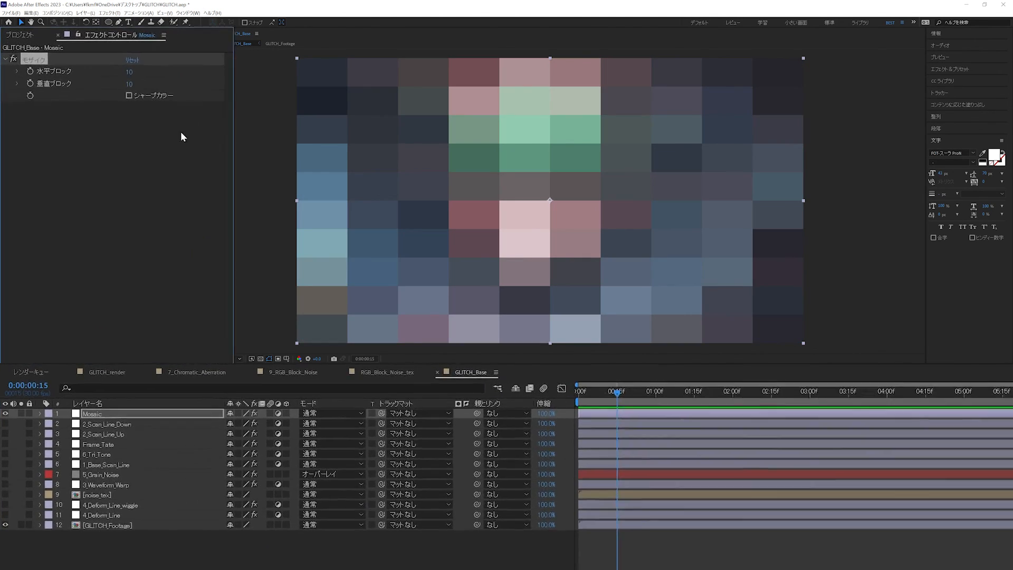
left_click(127, 71)
type("240")
key("Return")
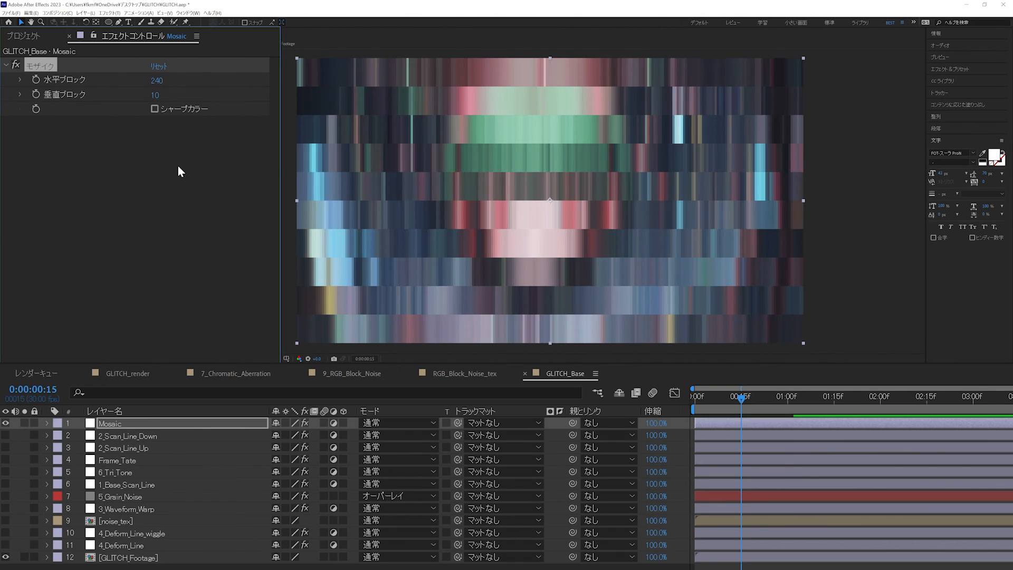
left_click(155, 96)
type("180")
key("Return")
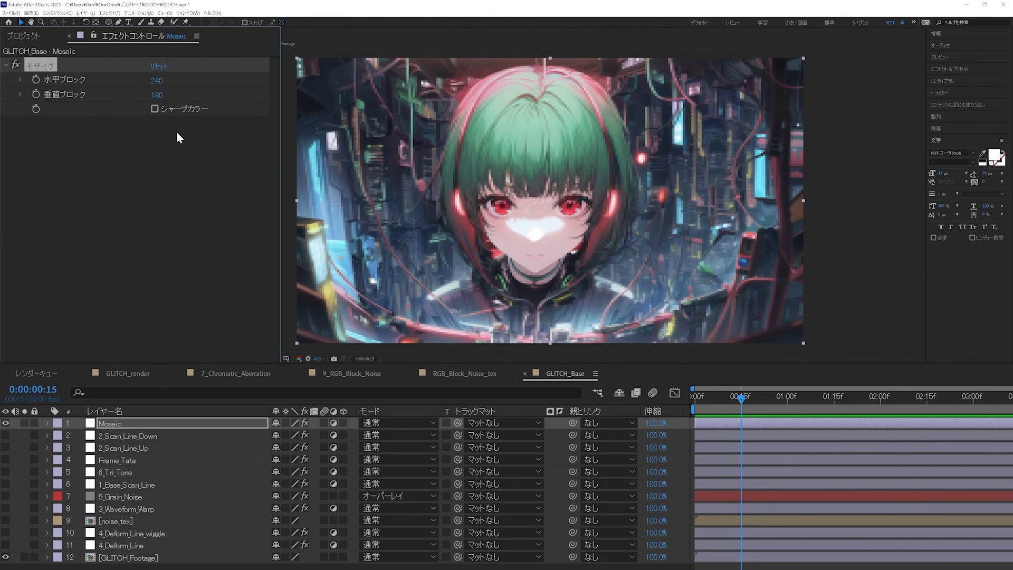
left_click_drag(127, 421, 128, 548)
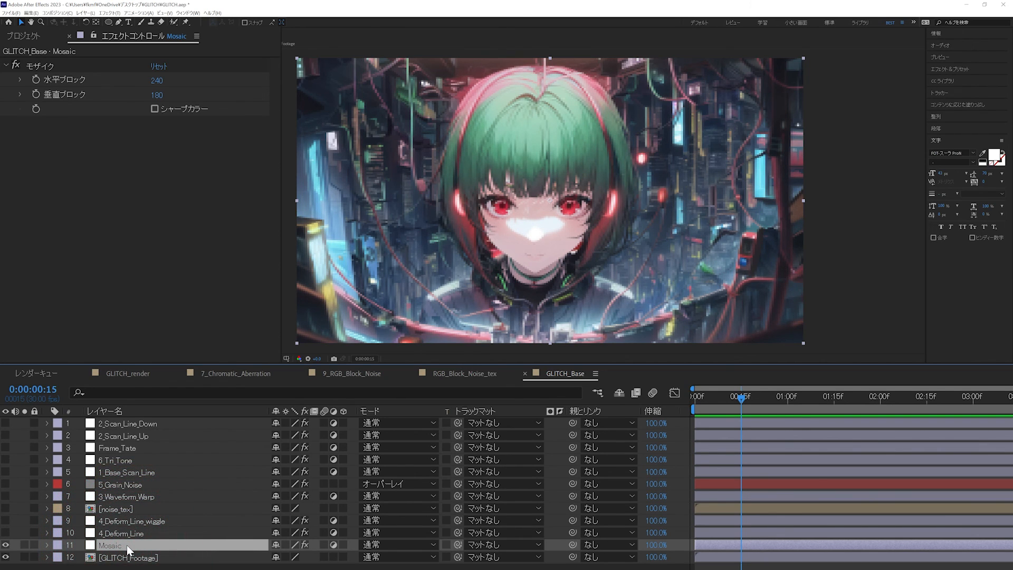
Hide the Mosaic layer and show both Deform_Line layers, 3_Waveform_Warp, 1_Base_Scan_Line, 6_Tri_Tone, Frame_Tate and both 2_Scan_Line layers.
left_click(6, 545)
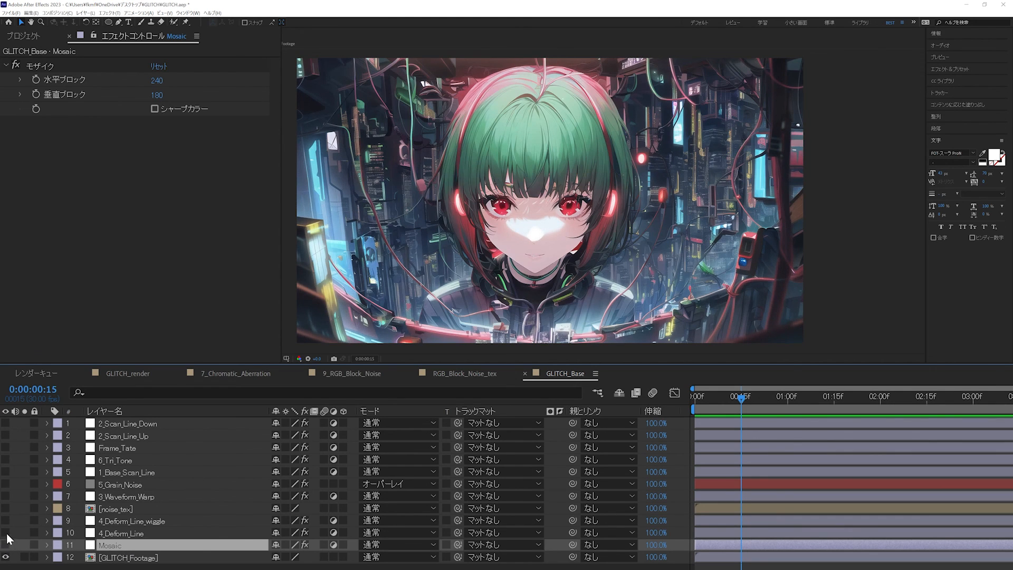
left_click(5, 533)
left_click(6, 520)
left_click(5, 497)
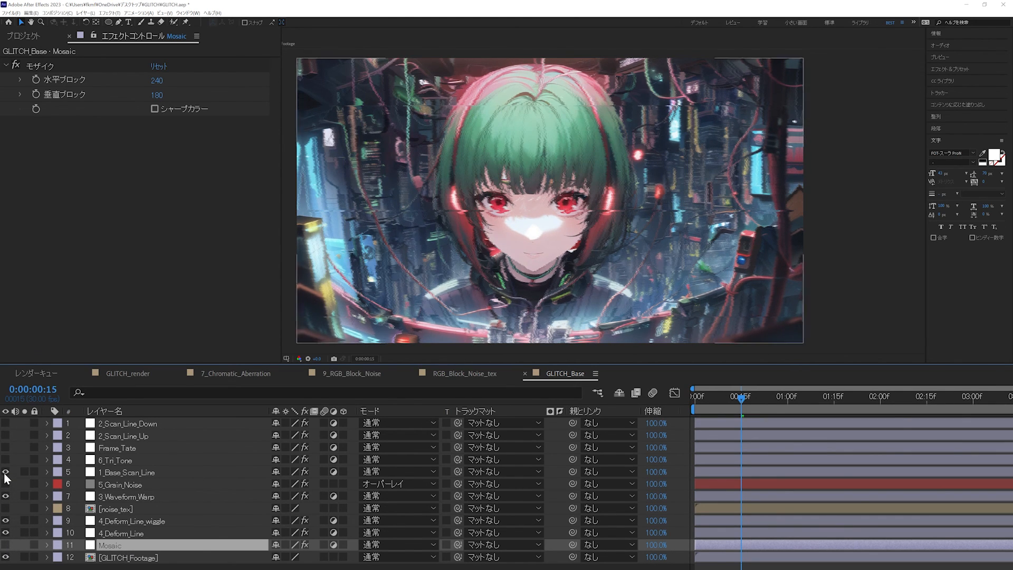
left_click(5, 471)
left_click(5, 460)
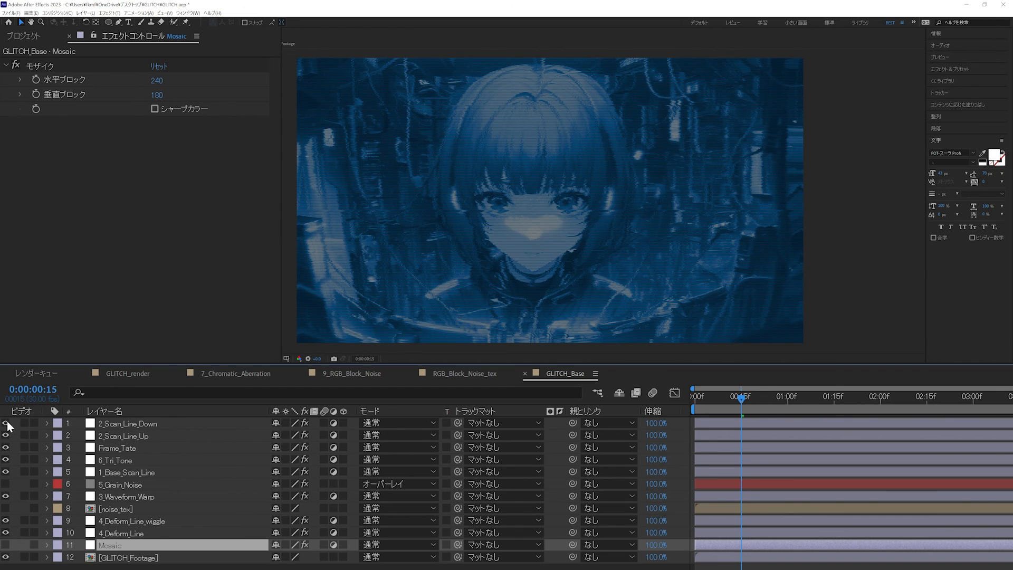
Return to GLITCH_render, make the 8_Ghost layer visible and preview the composition.
left_click(598, 393)
left_click(526, 401)
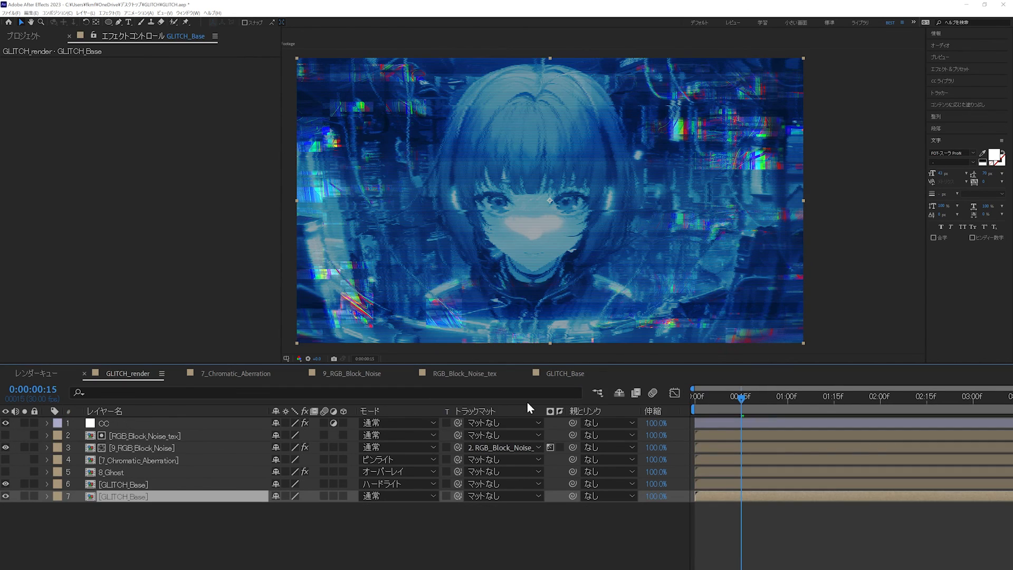
left_click(6, 471)
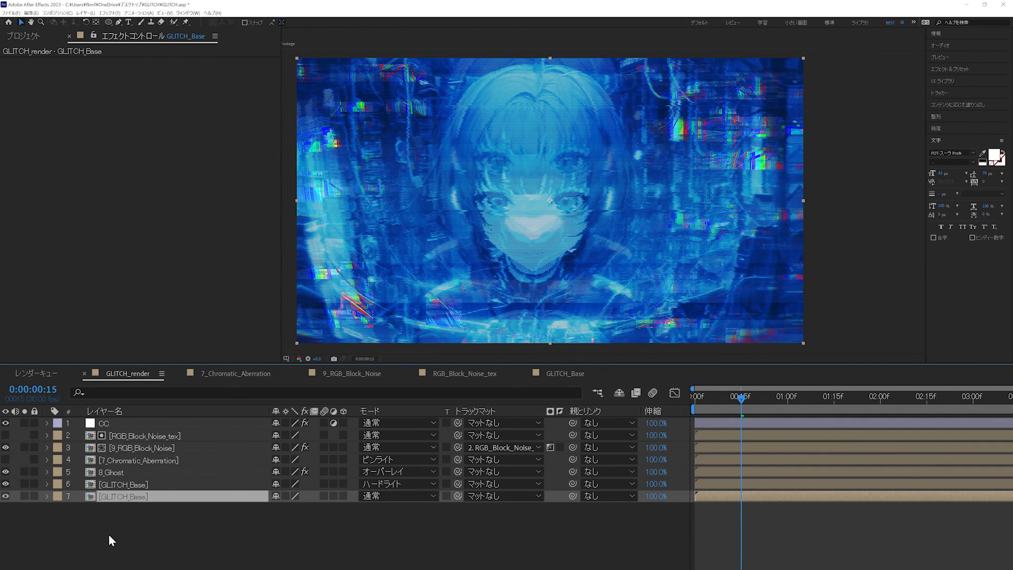
left_click(109, 534)
key("space")
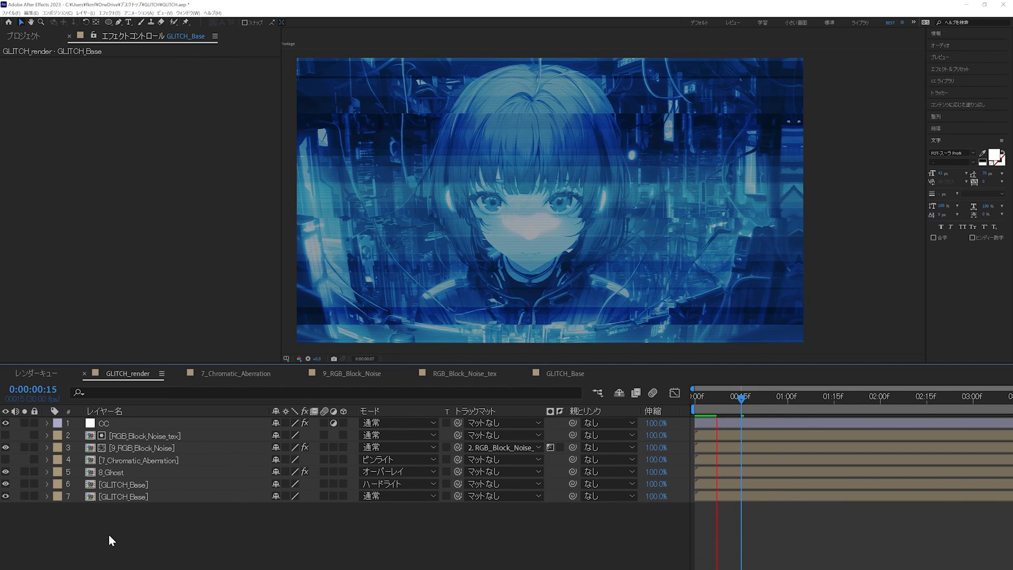